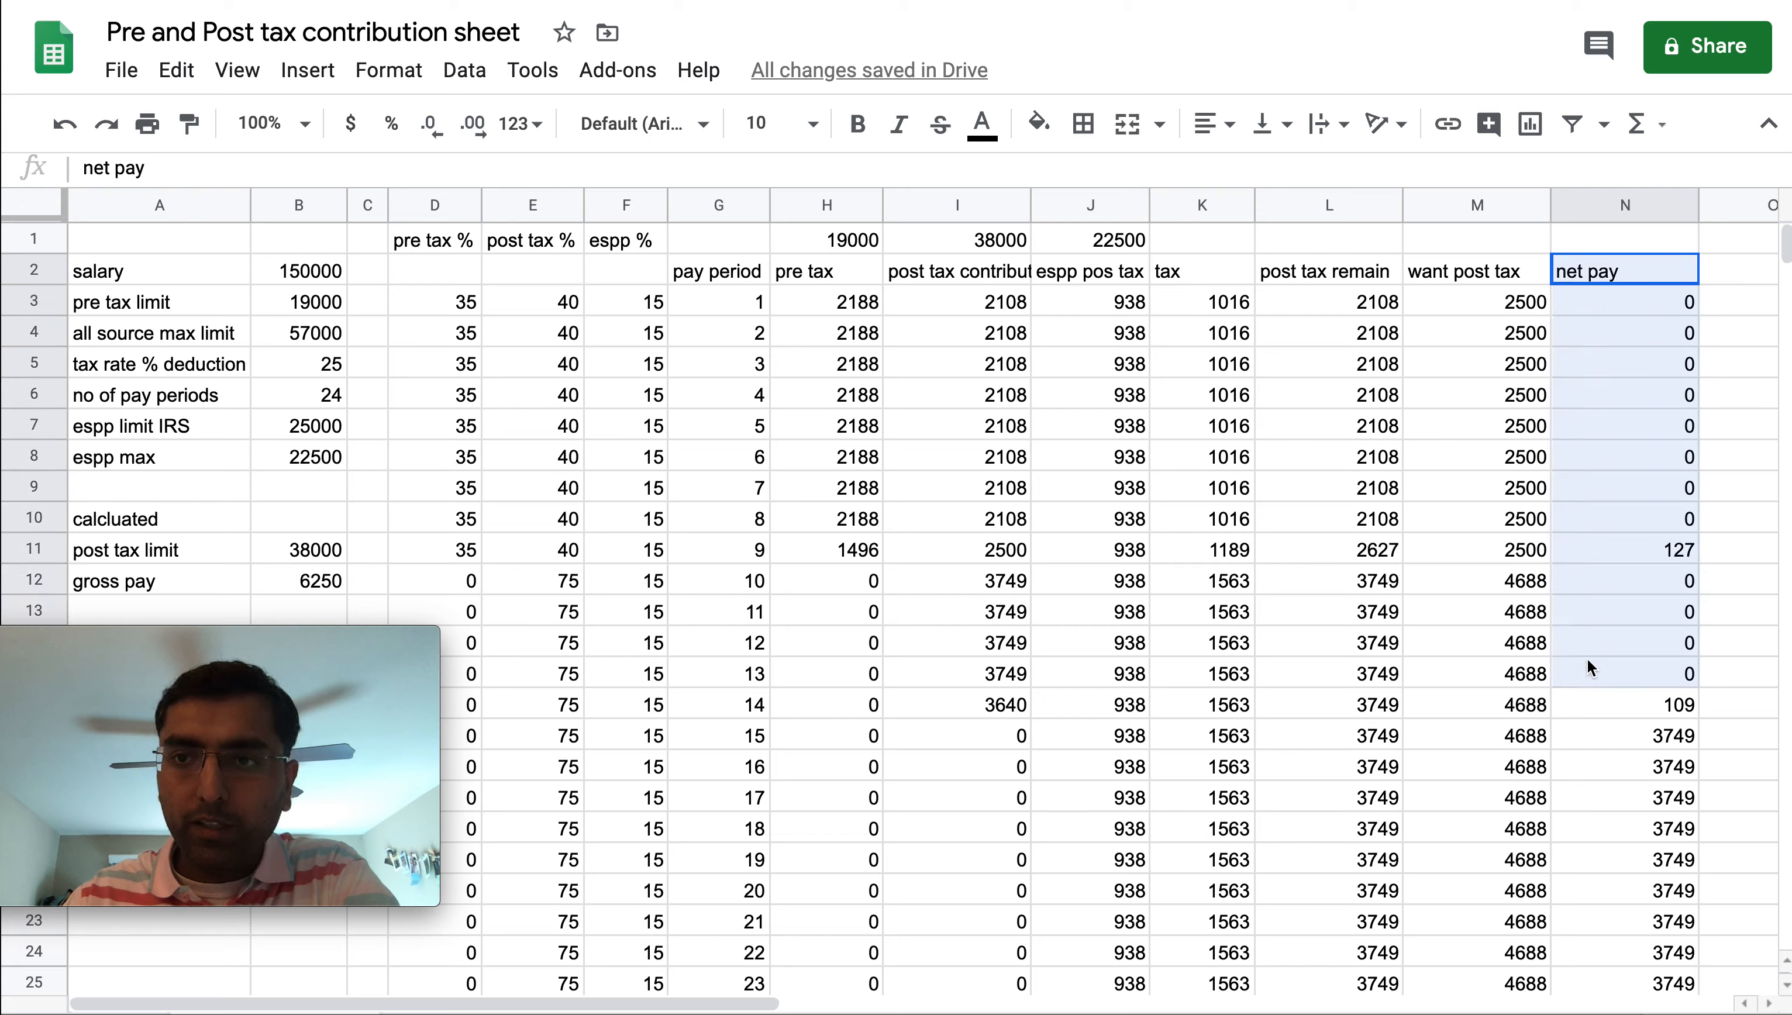
Review the salary, pre tax limit and all source max limit labels and values in columns A and B
left_click(135, 271)
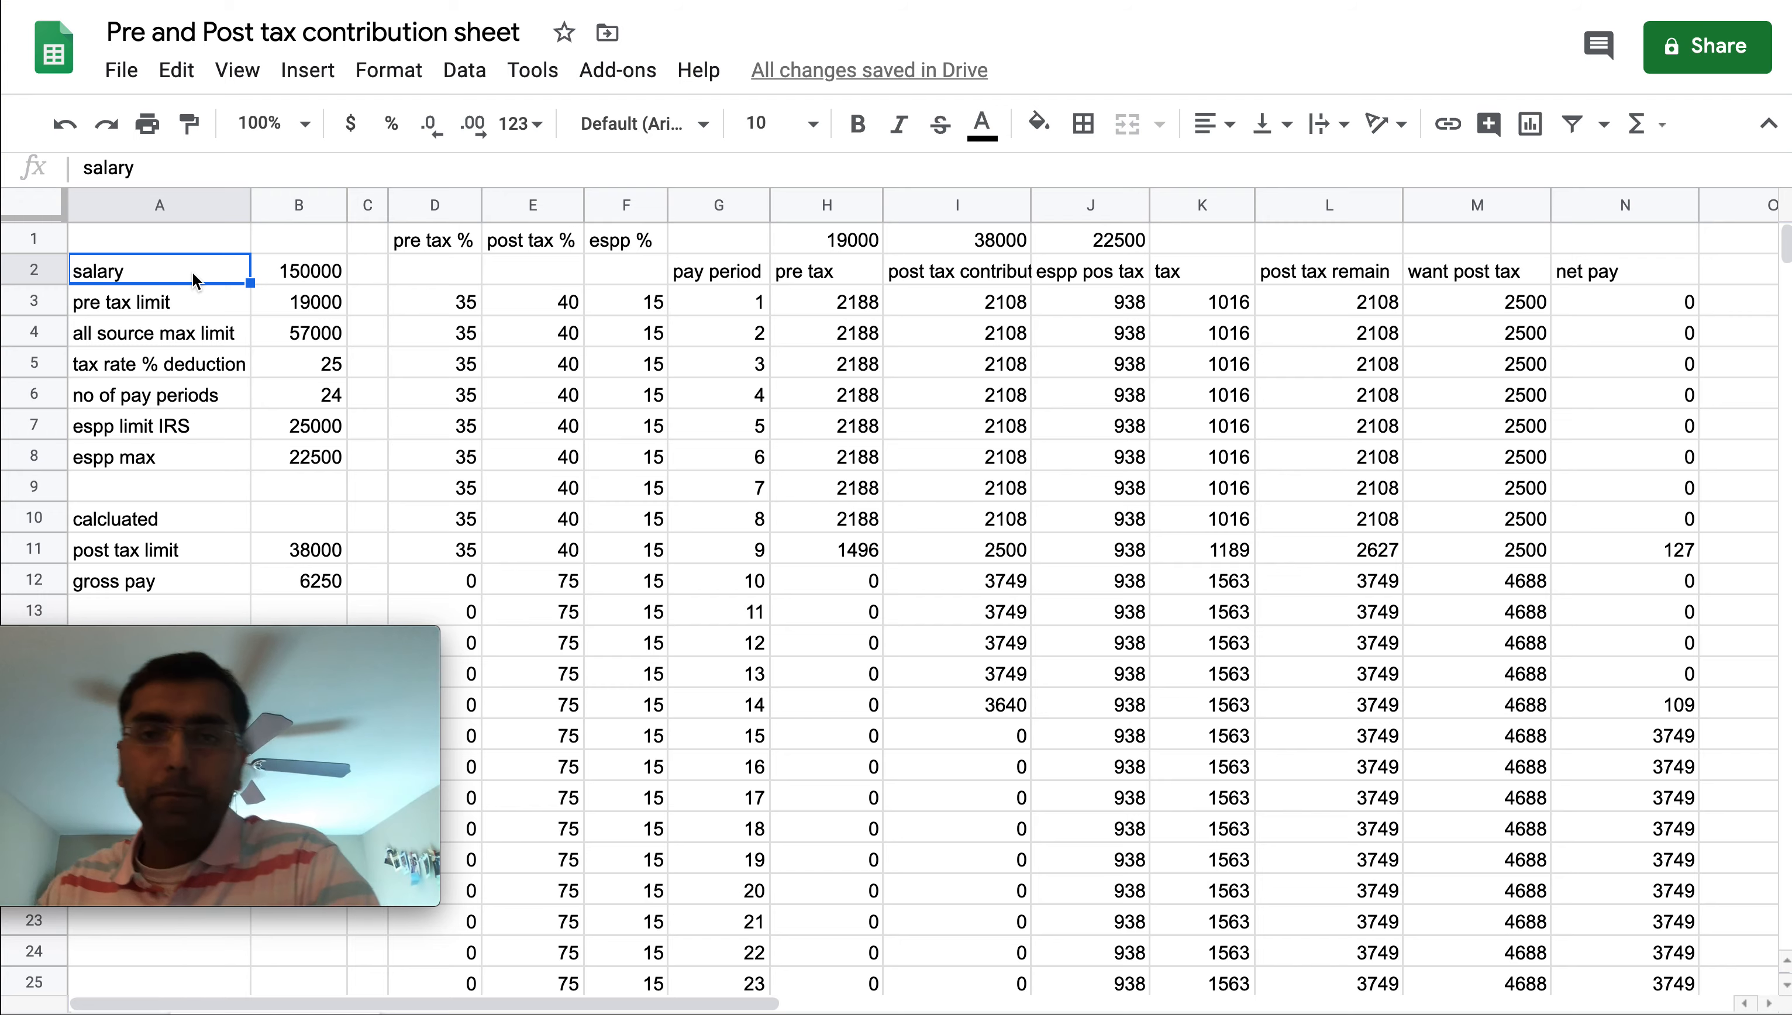
left_click_drag(192, 269, 298, 459)
left_click(306, 281)
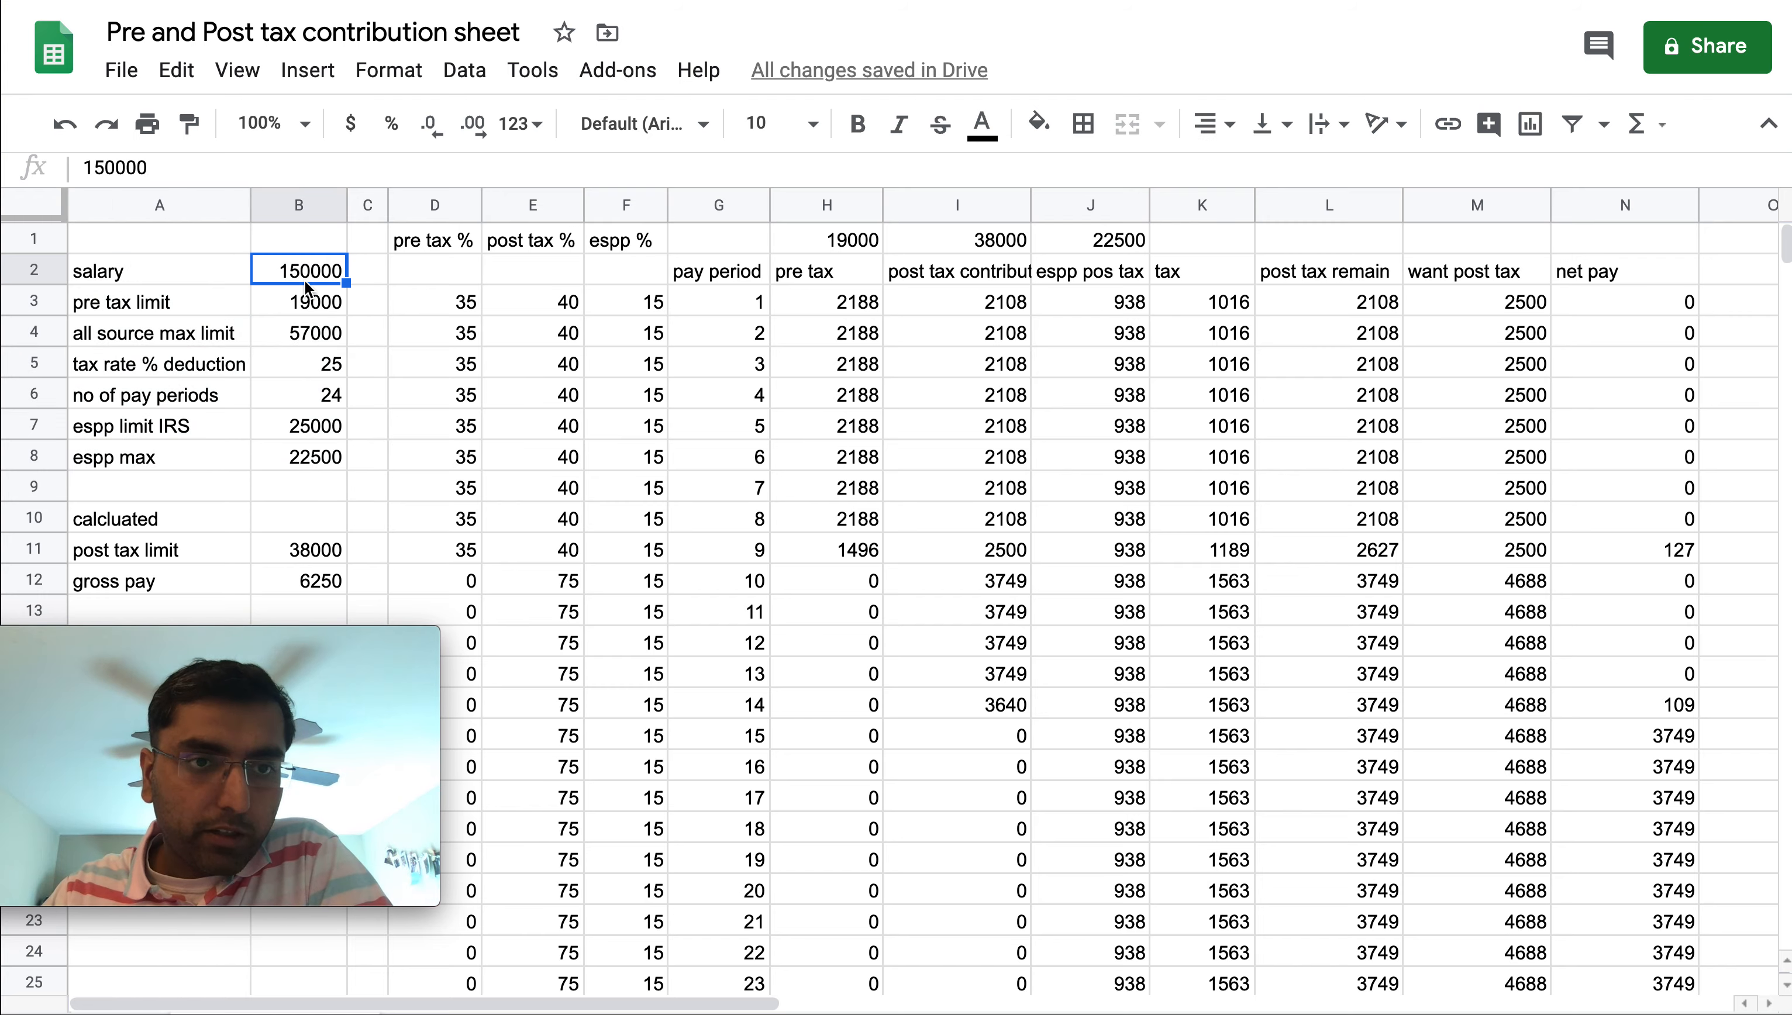
key("Down")
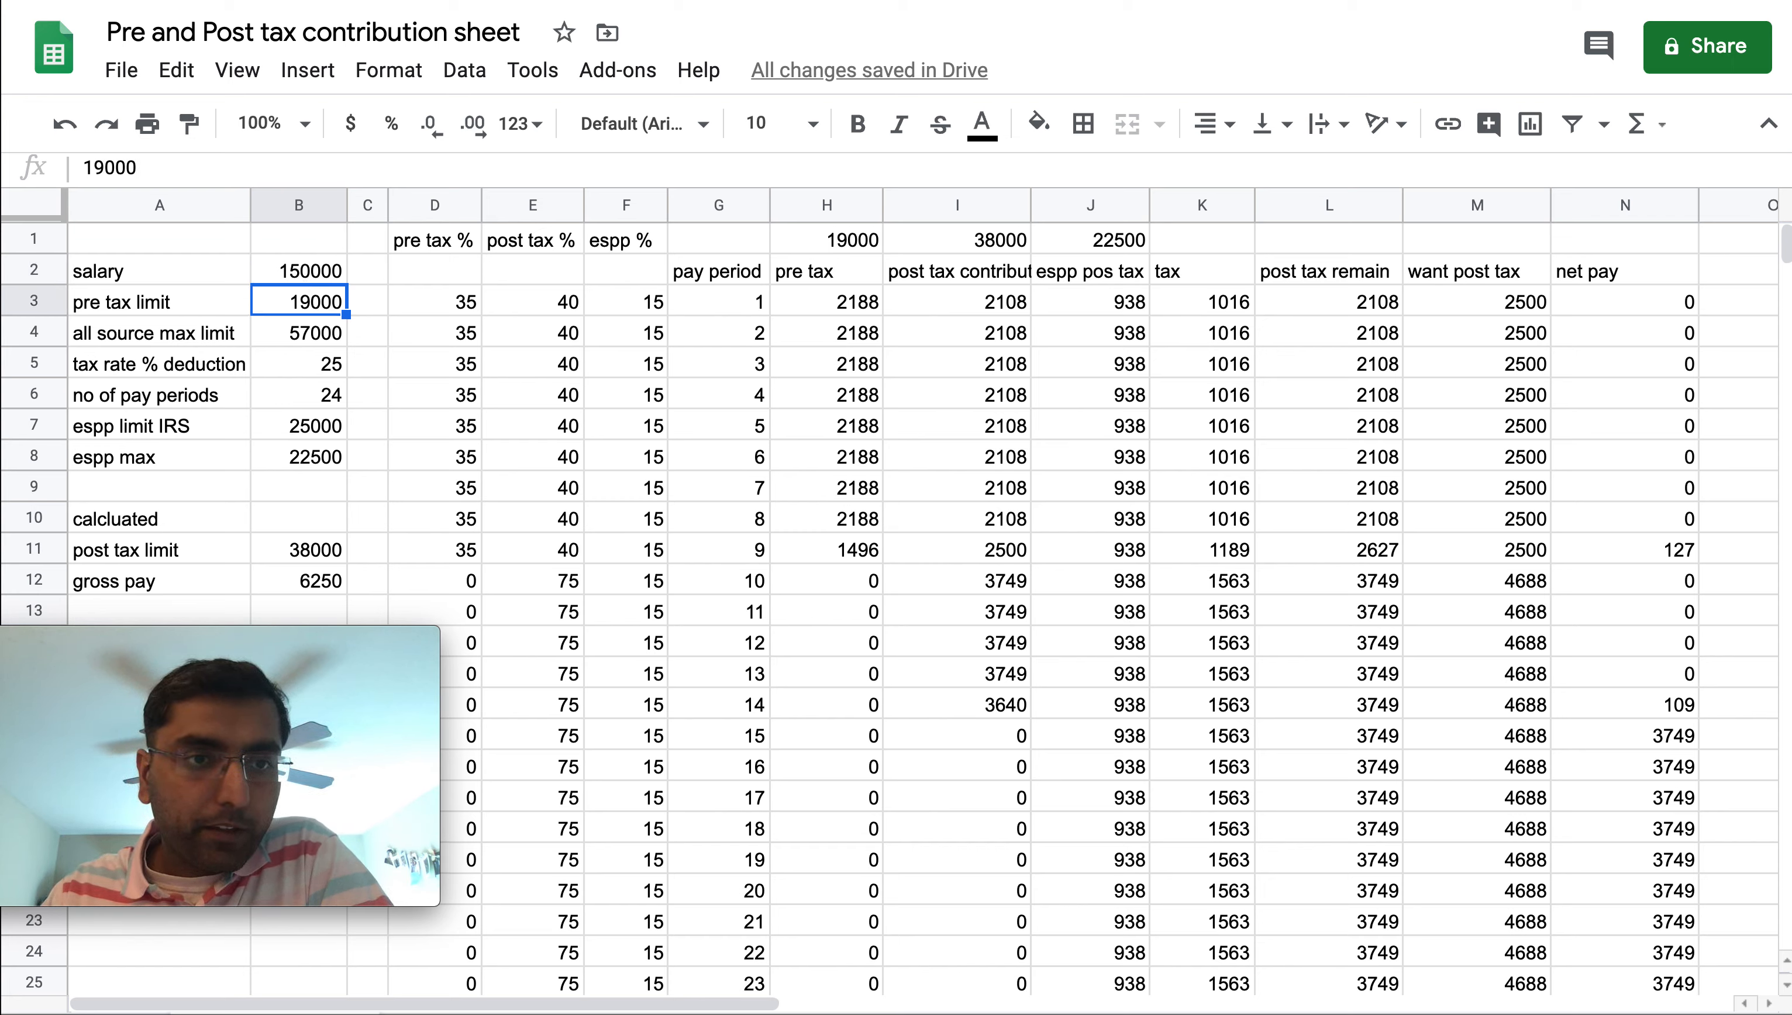
key("Left")
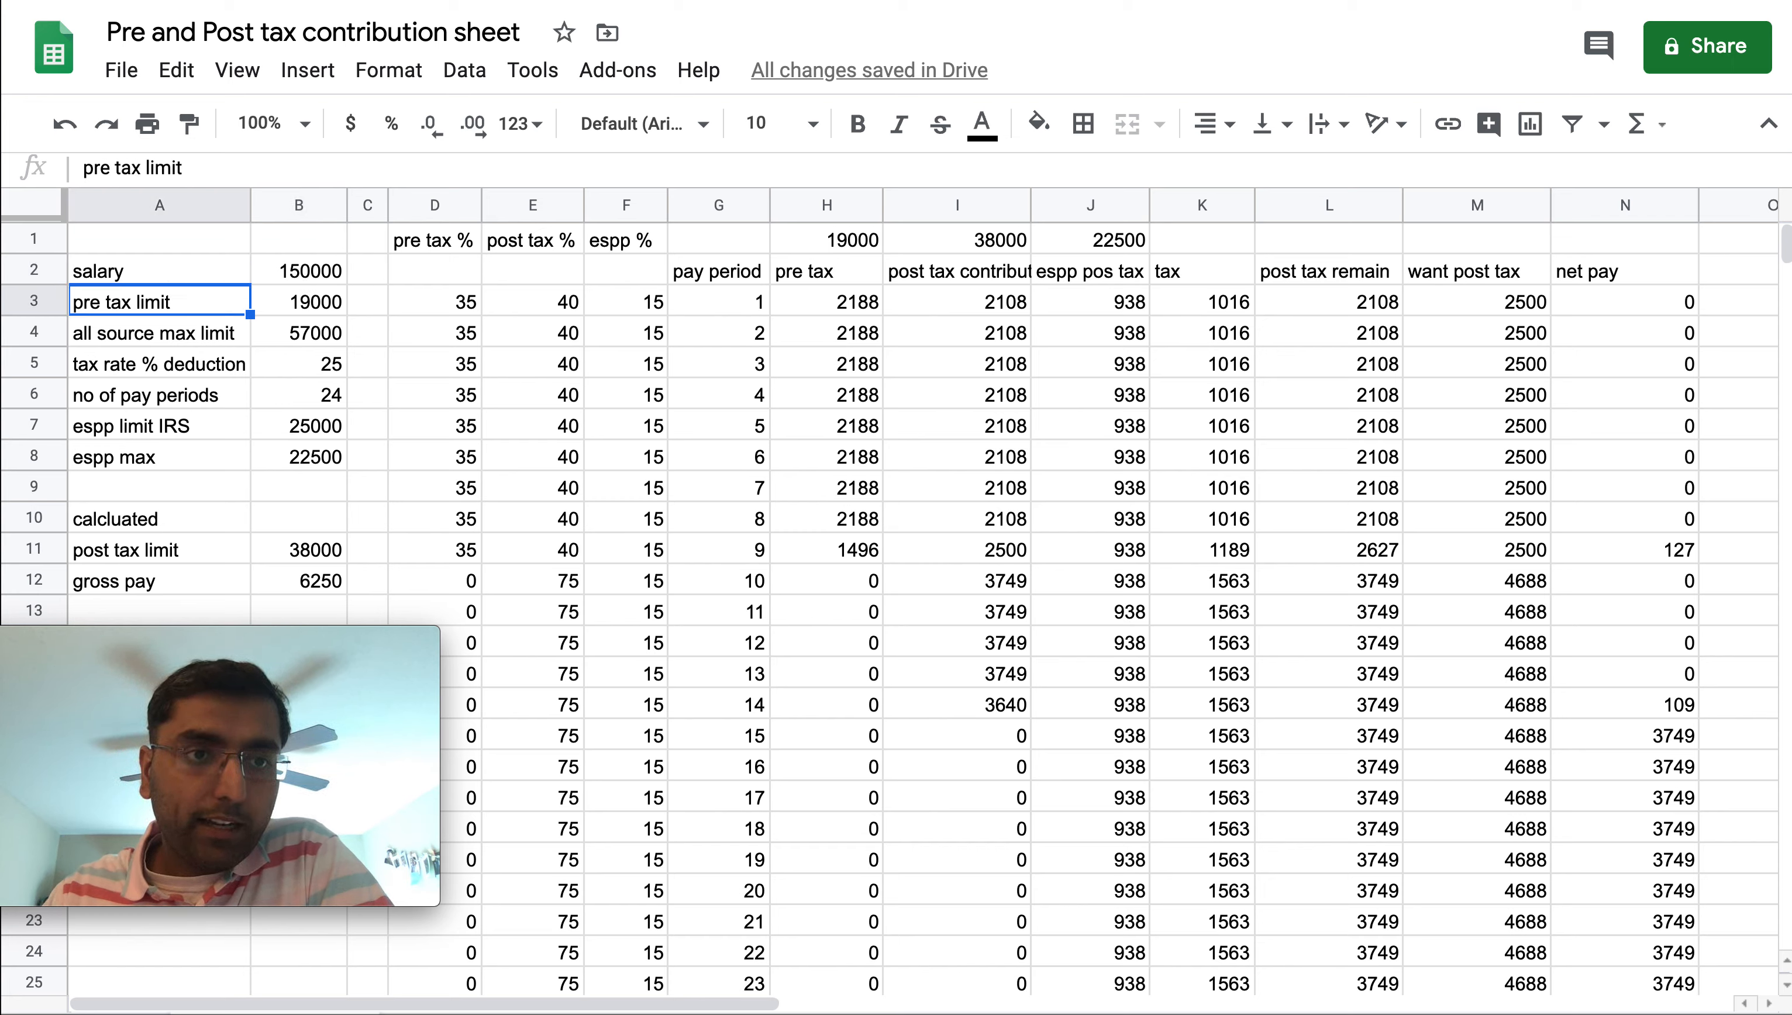
key("Right")
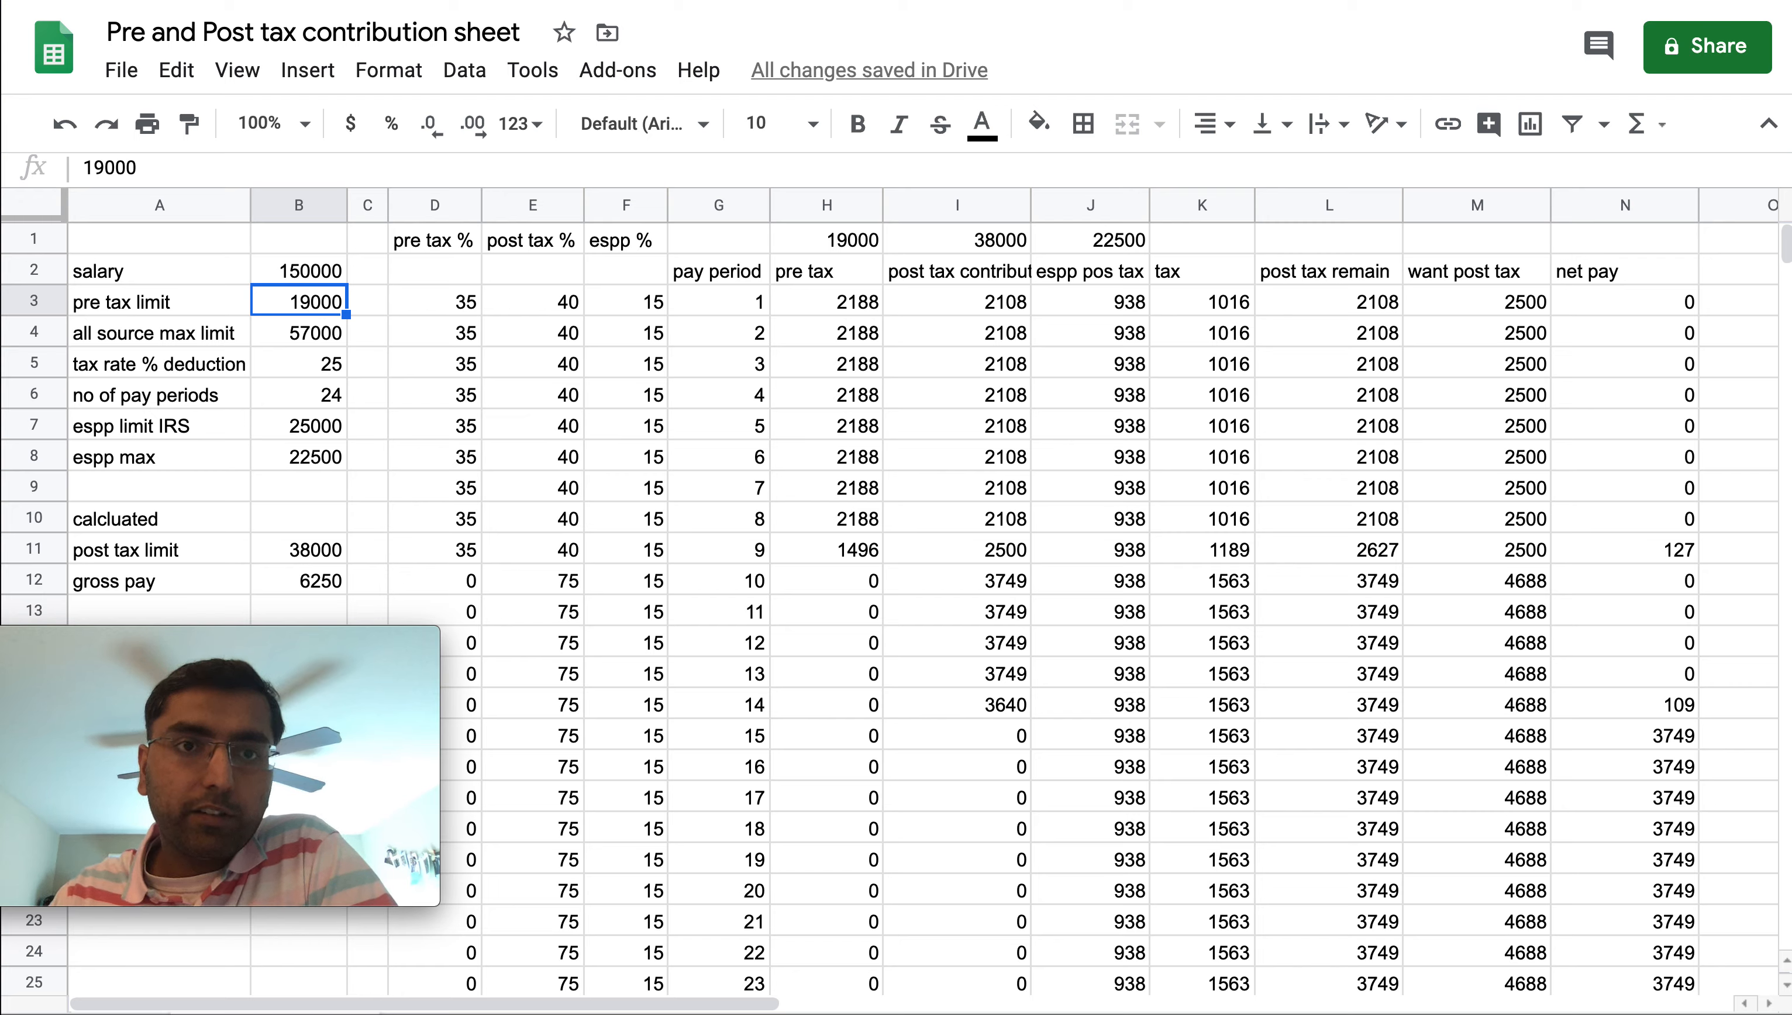
key("Left")
key("Right")
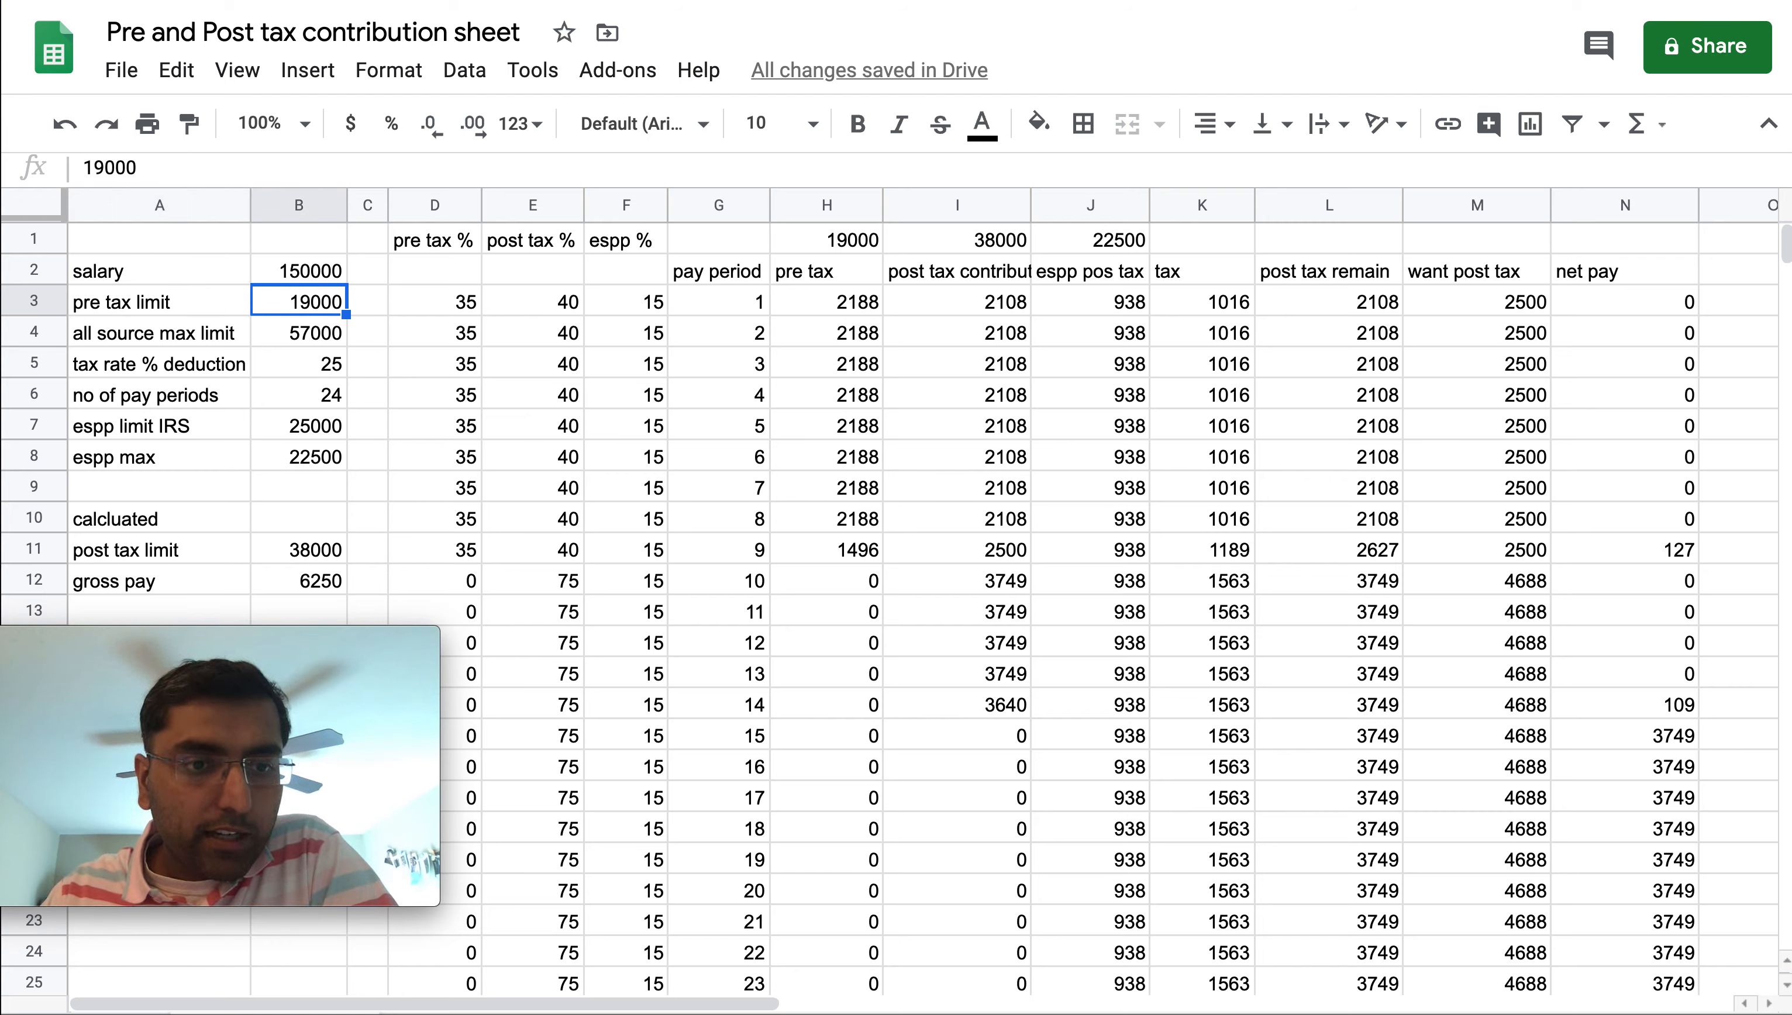
key("Down")
key("Left")
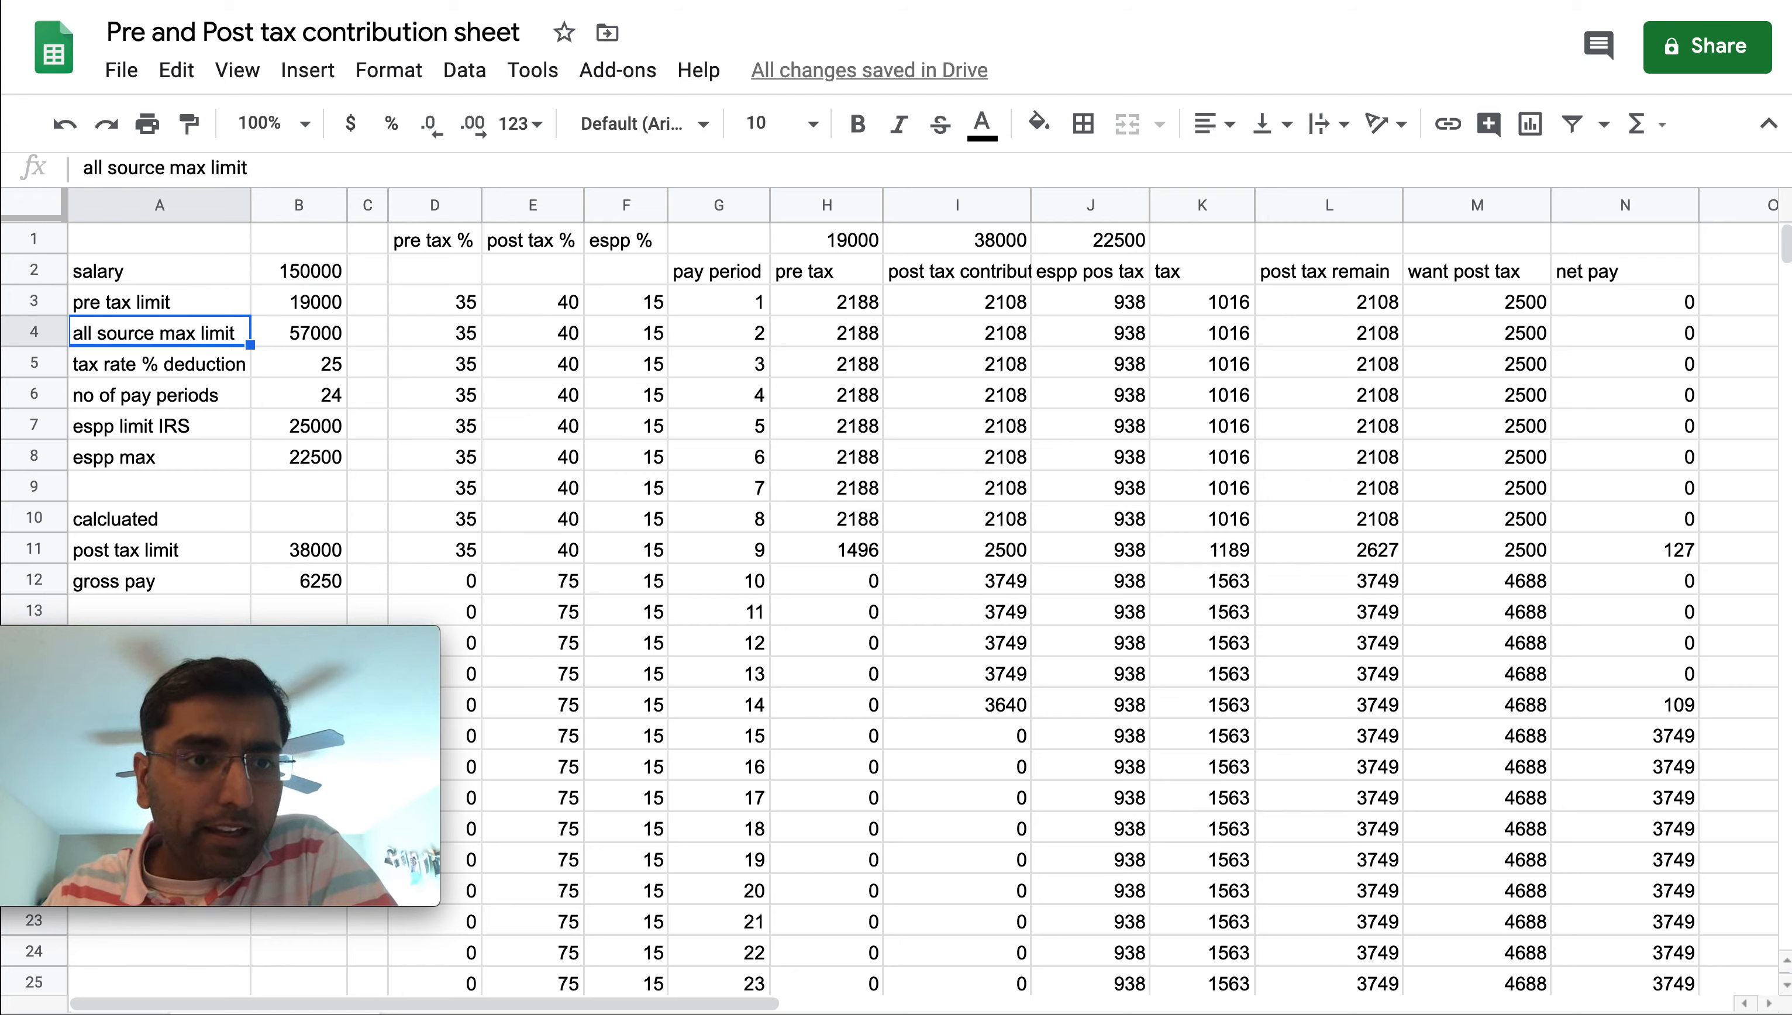
key("Right")
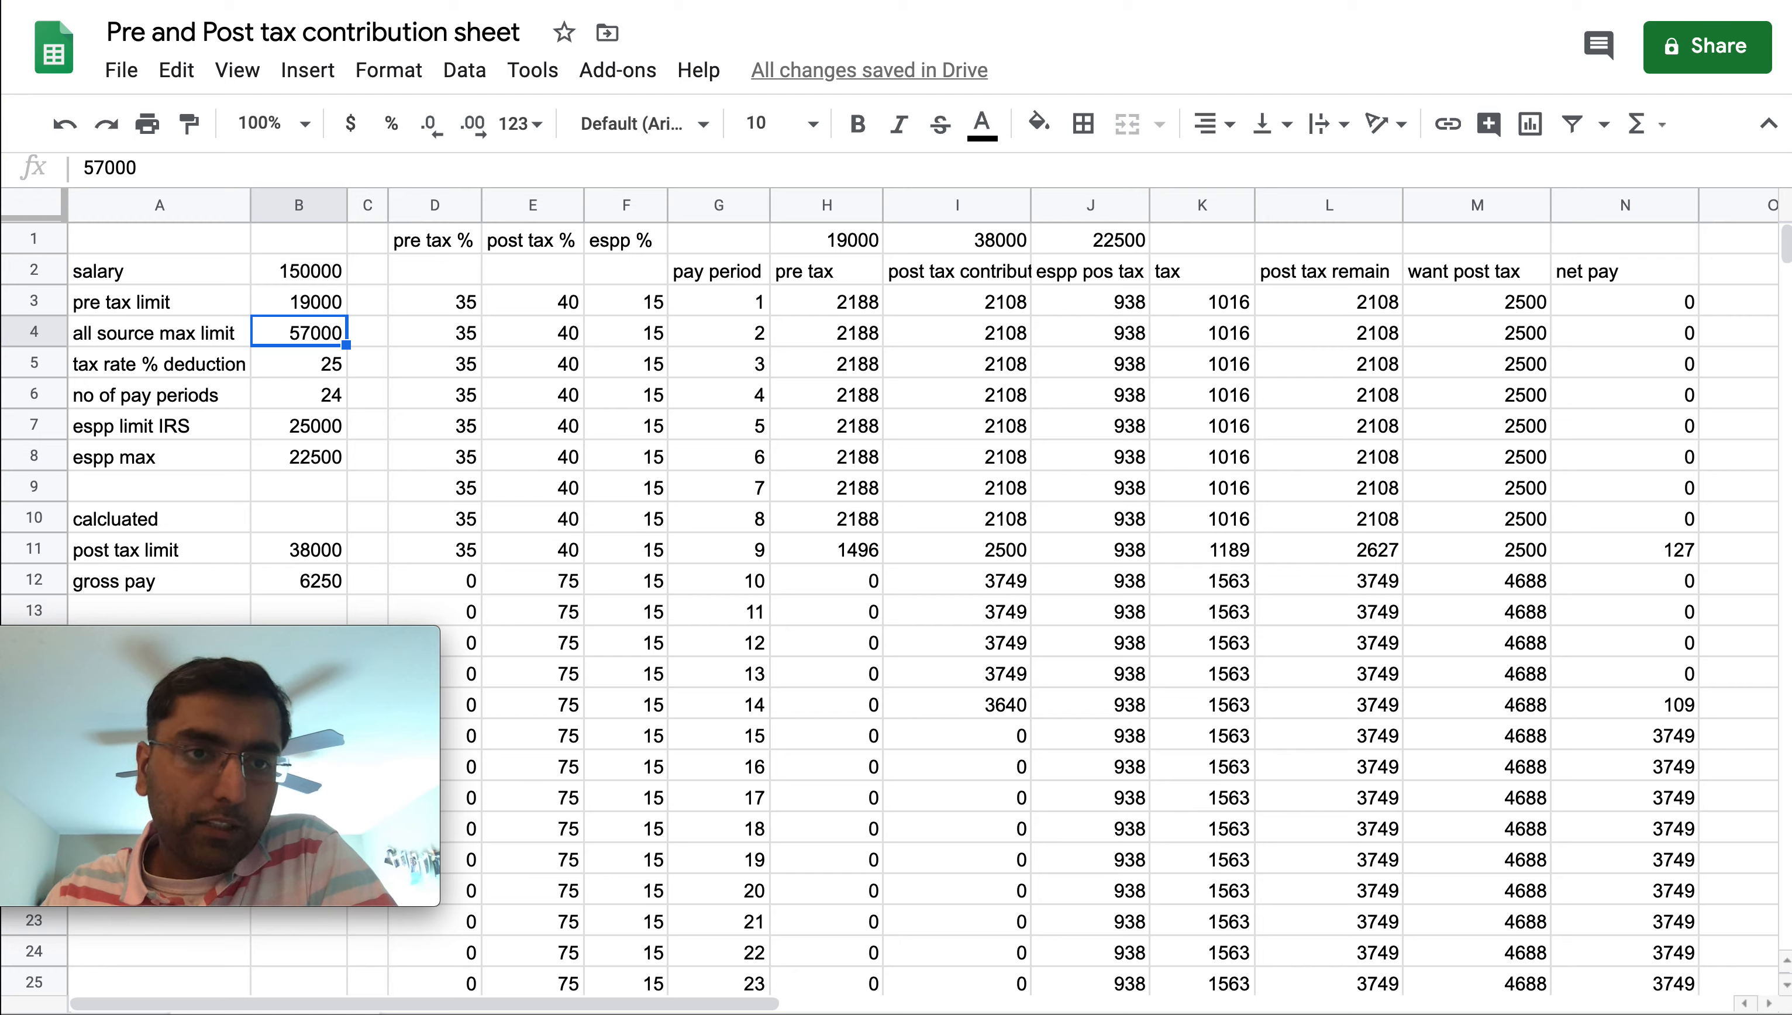
Inspect the post tax limit formula in B11, then the tax rate % deduction entry
double_click(291, 550)
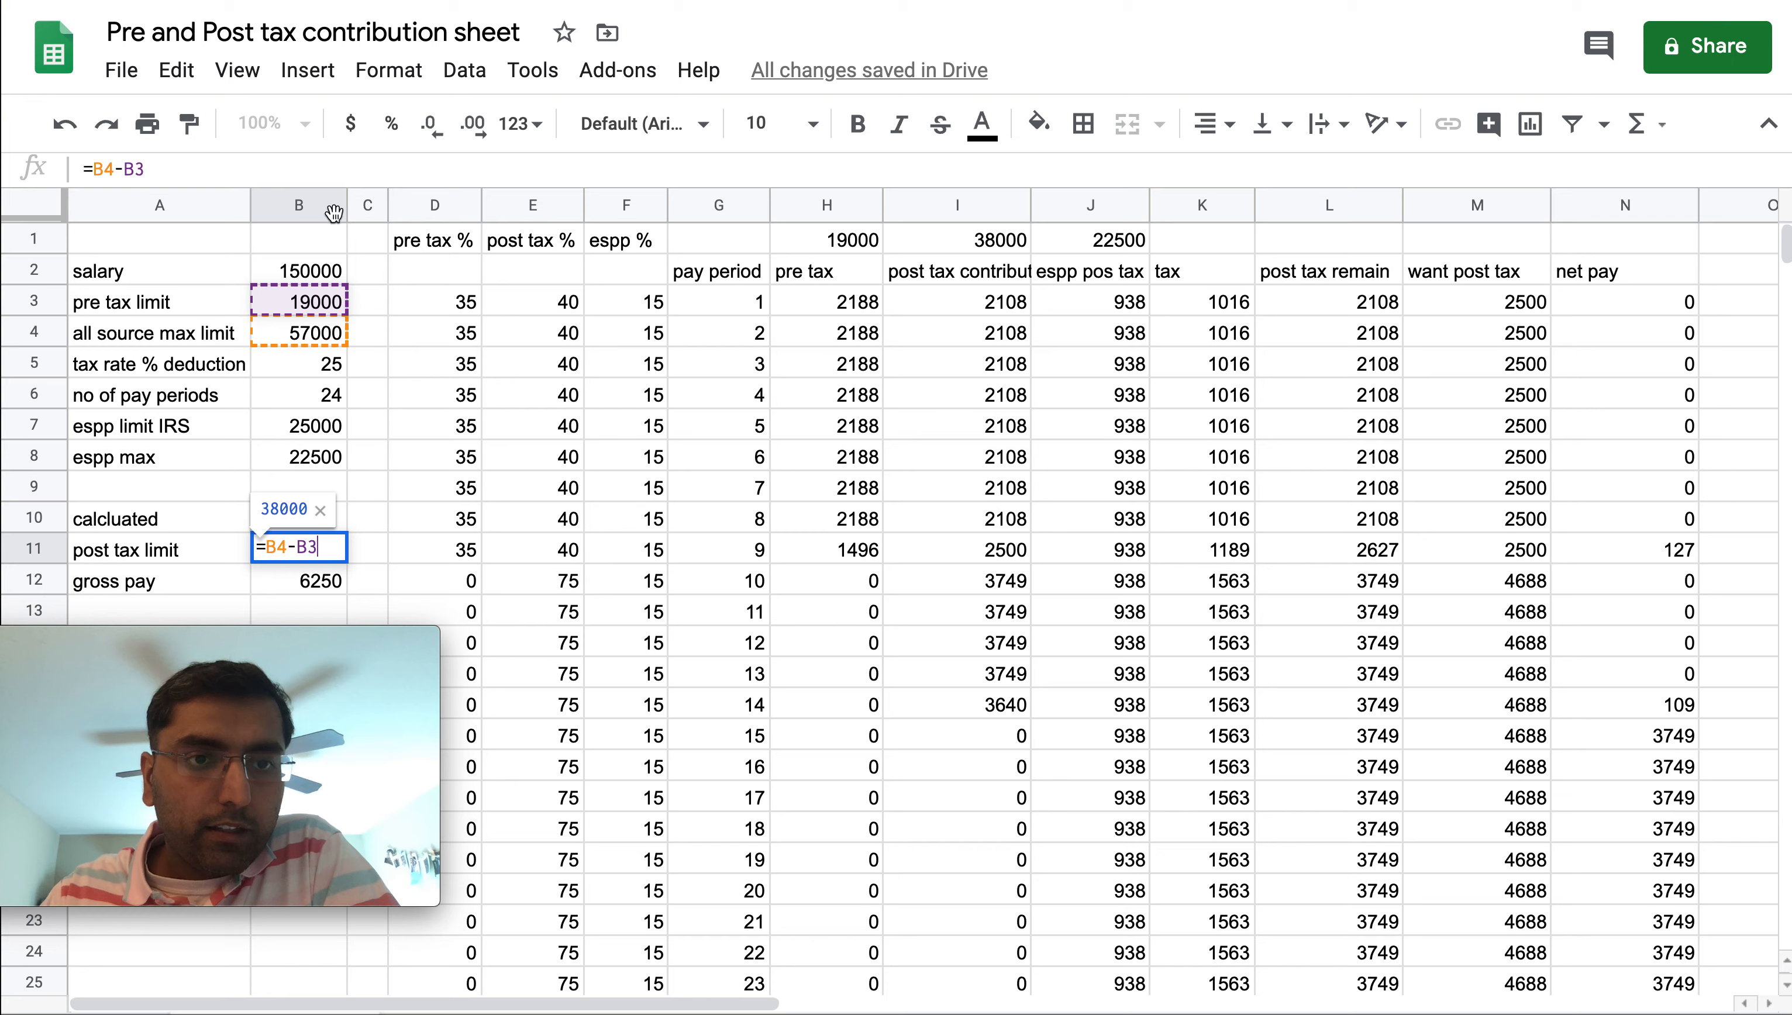
left_click(178, 544)
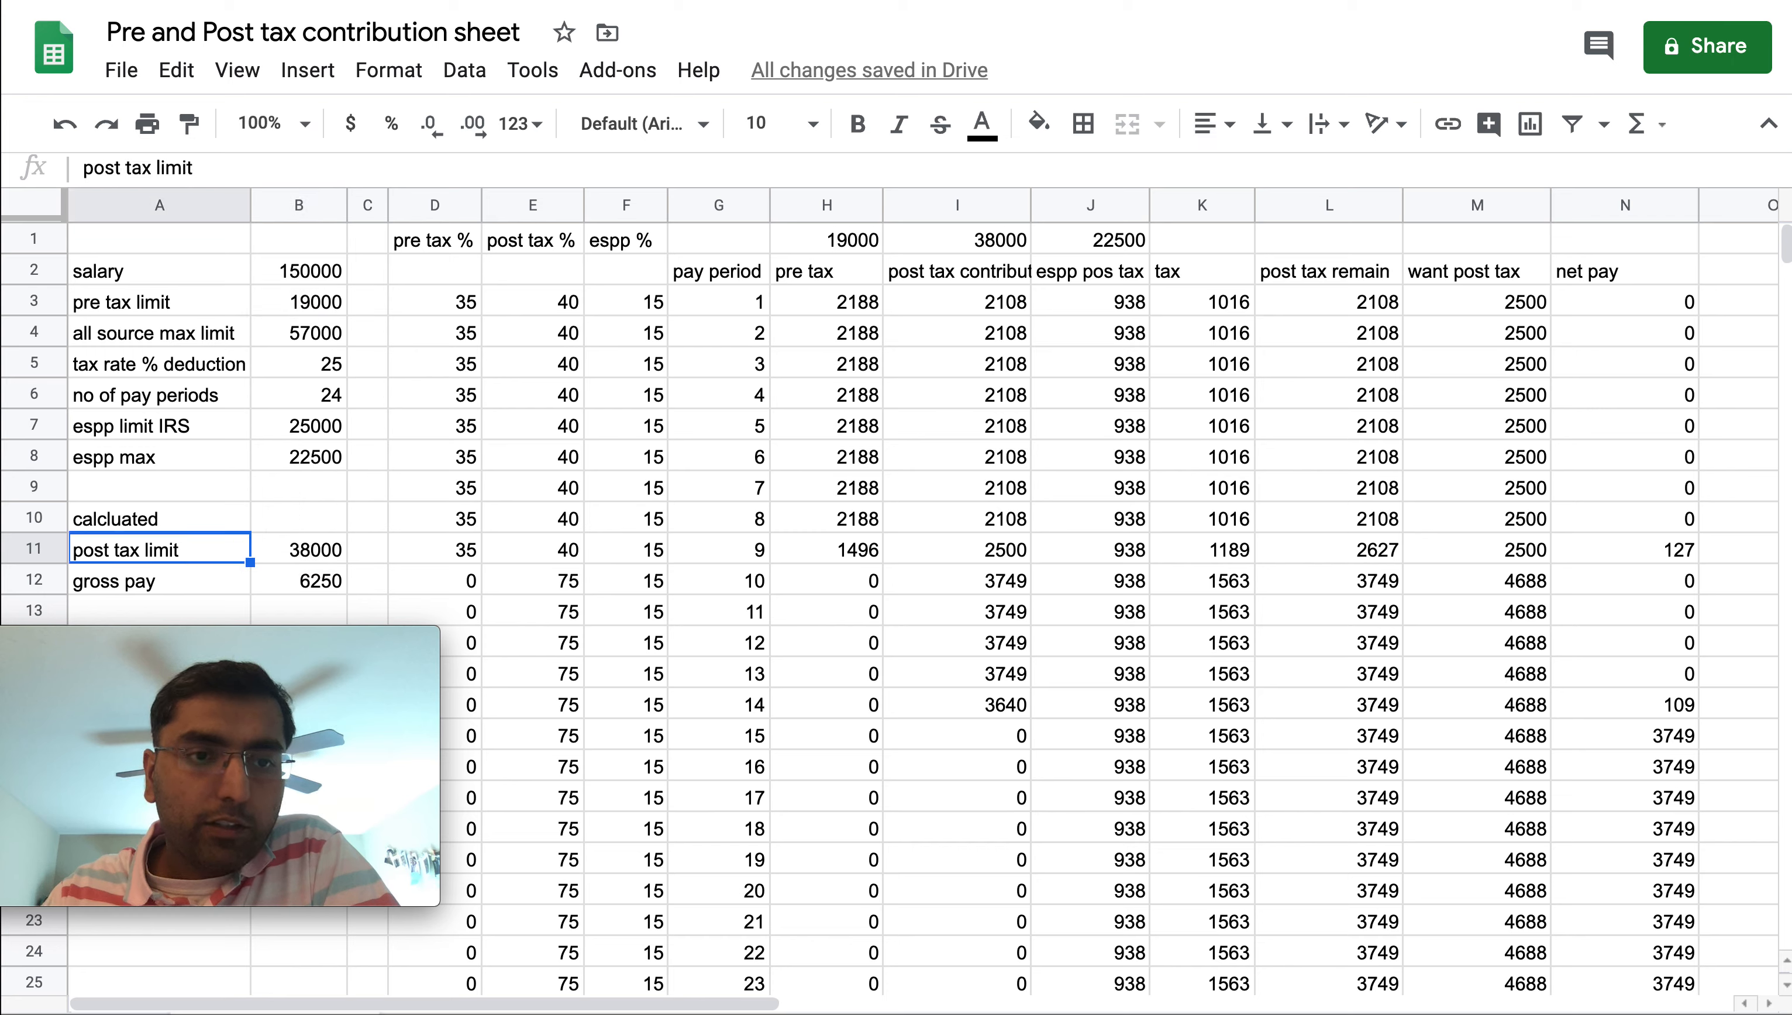
key("Right")
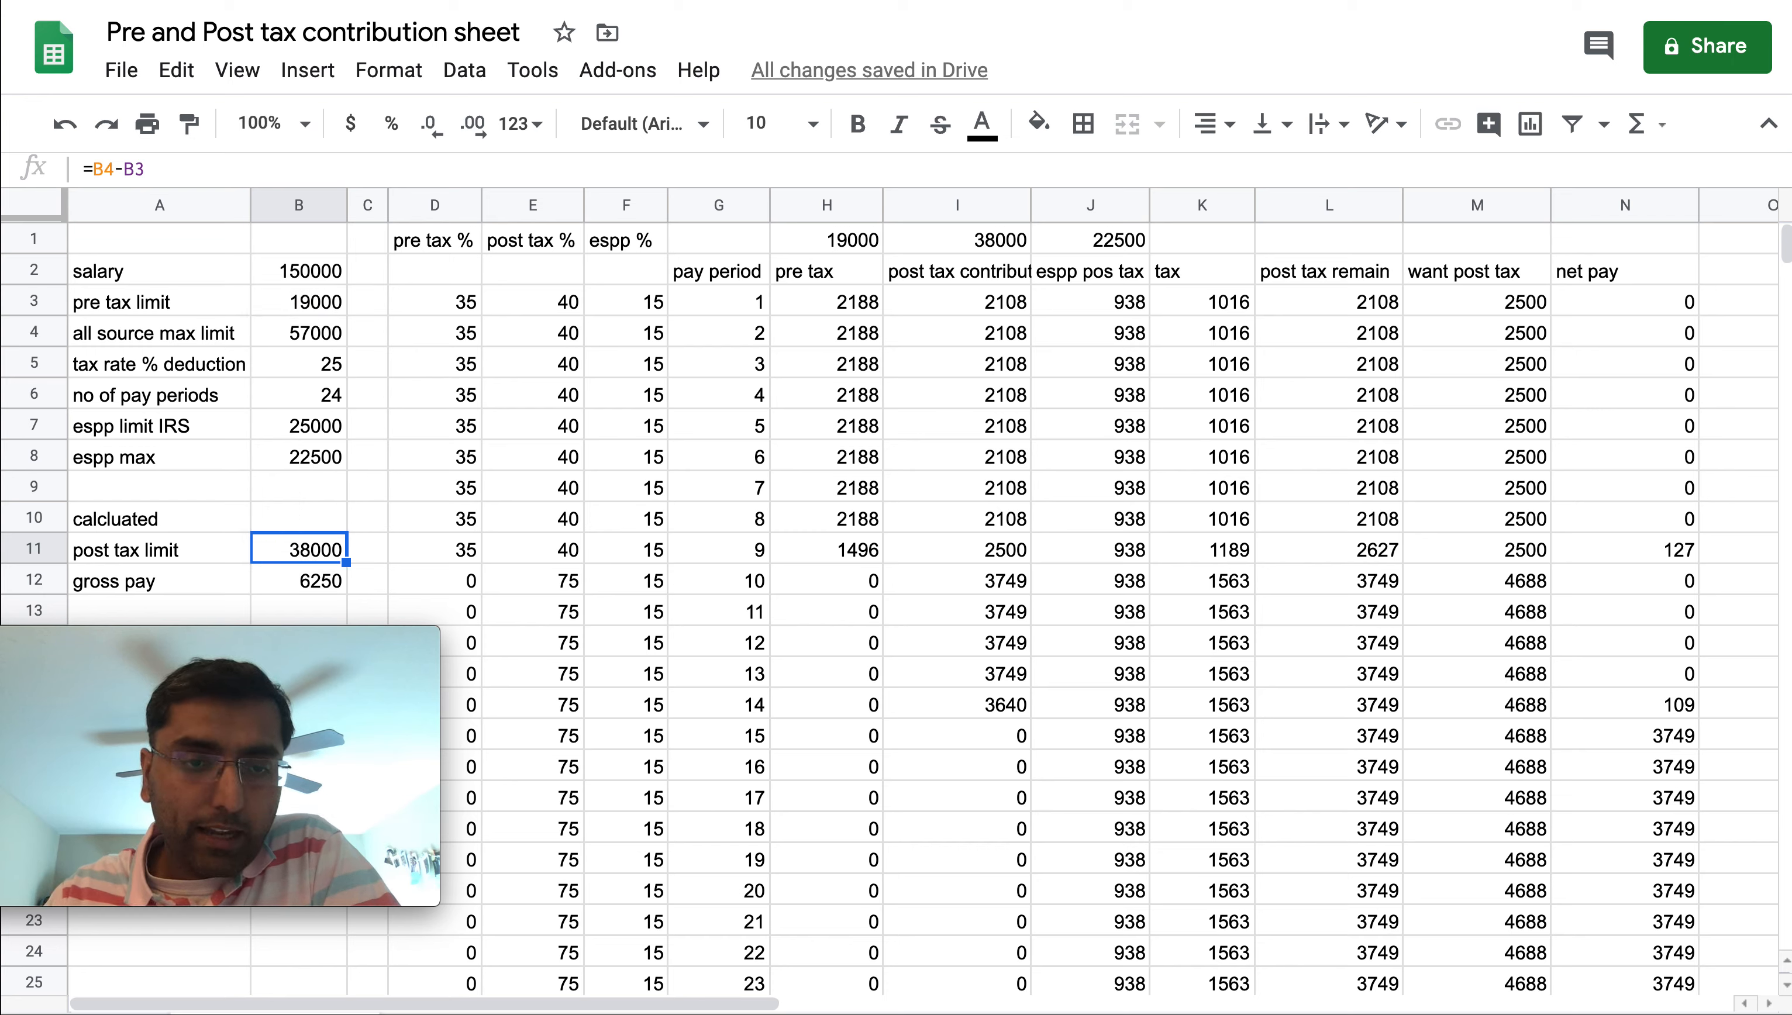
key("Up")
key("Up")
key("Up")
key("Up")
key("Up")
key("Up")
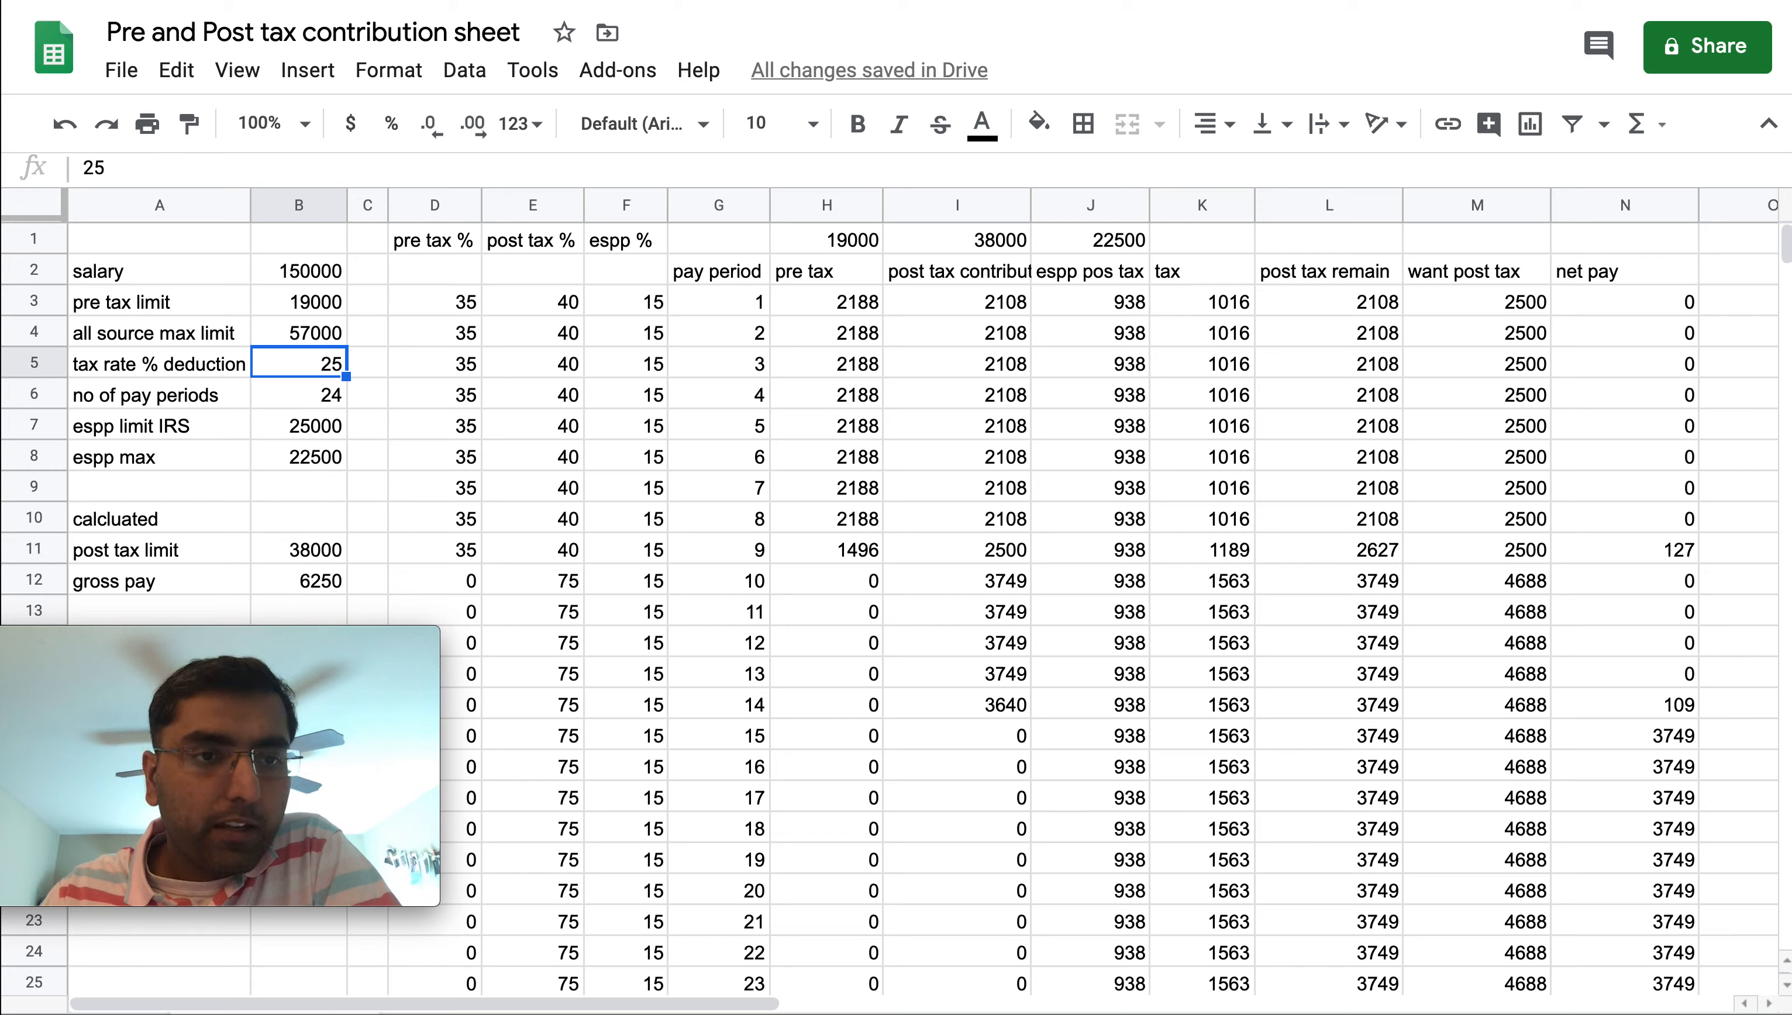
key("Left")
key("Right")
key("Left")
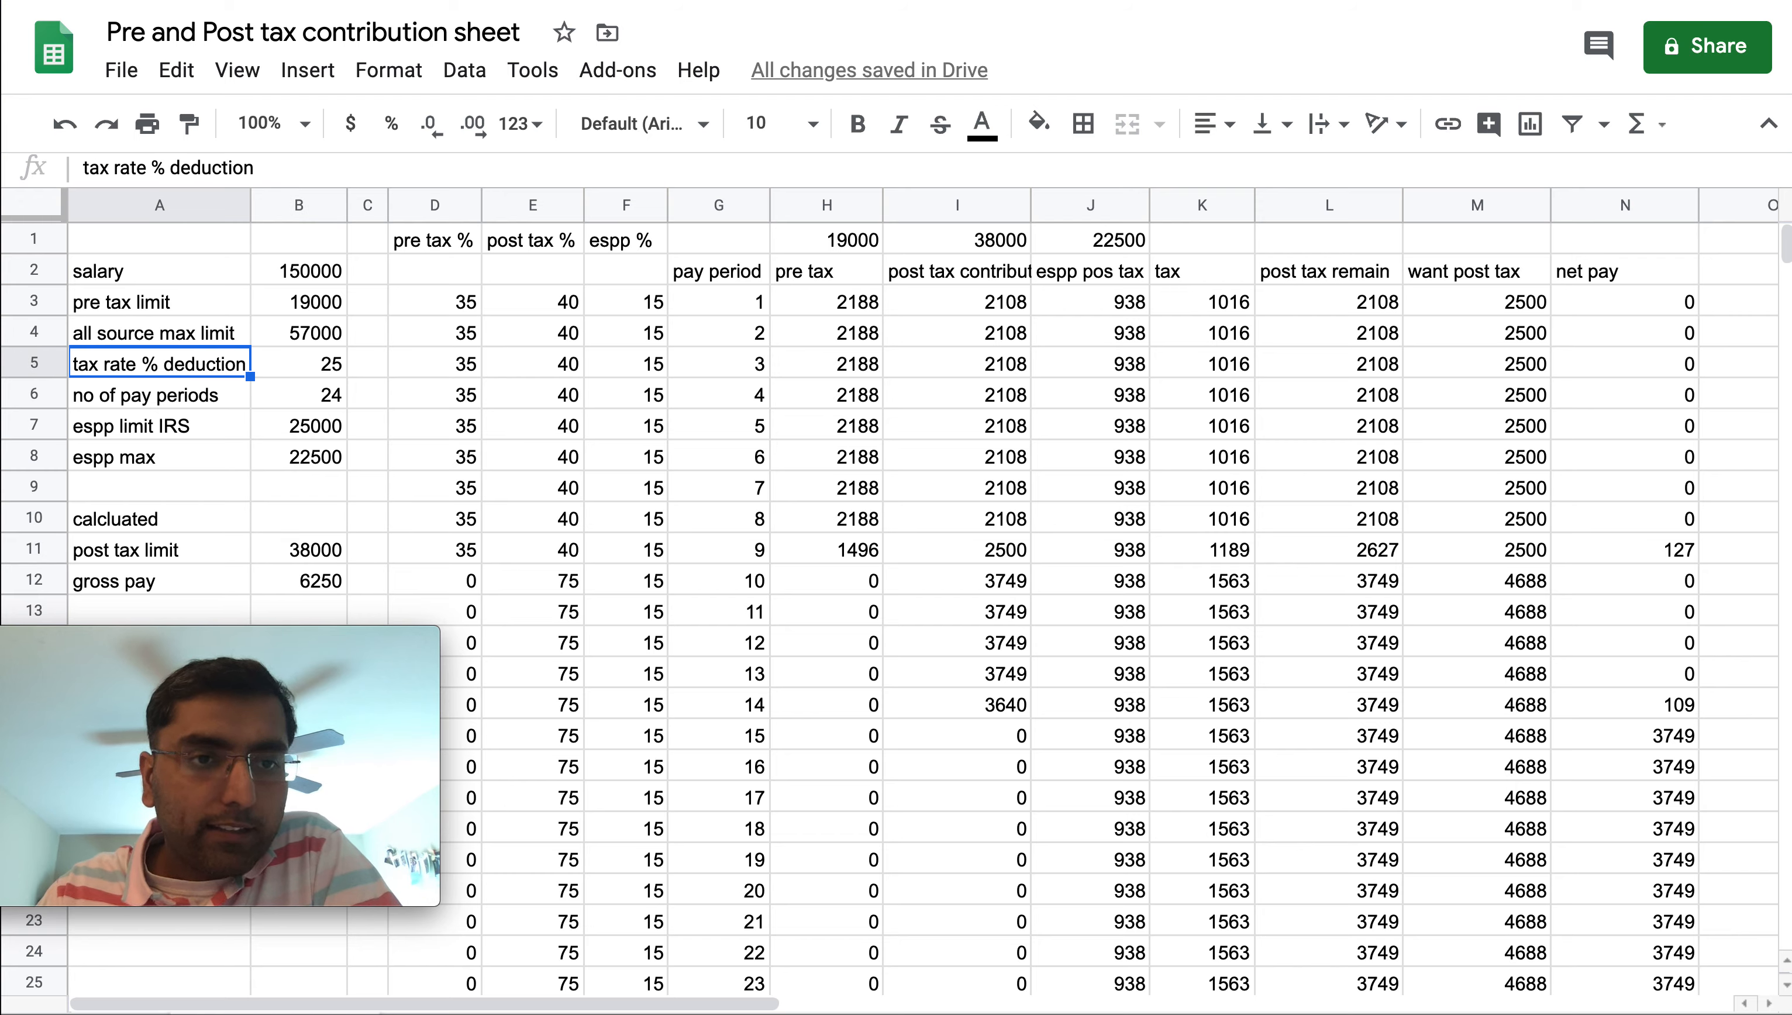
key("Right")
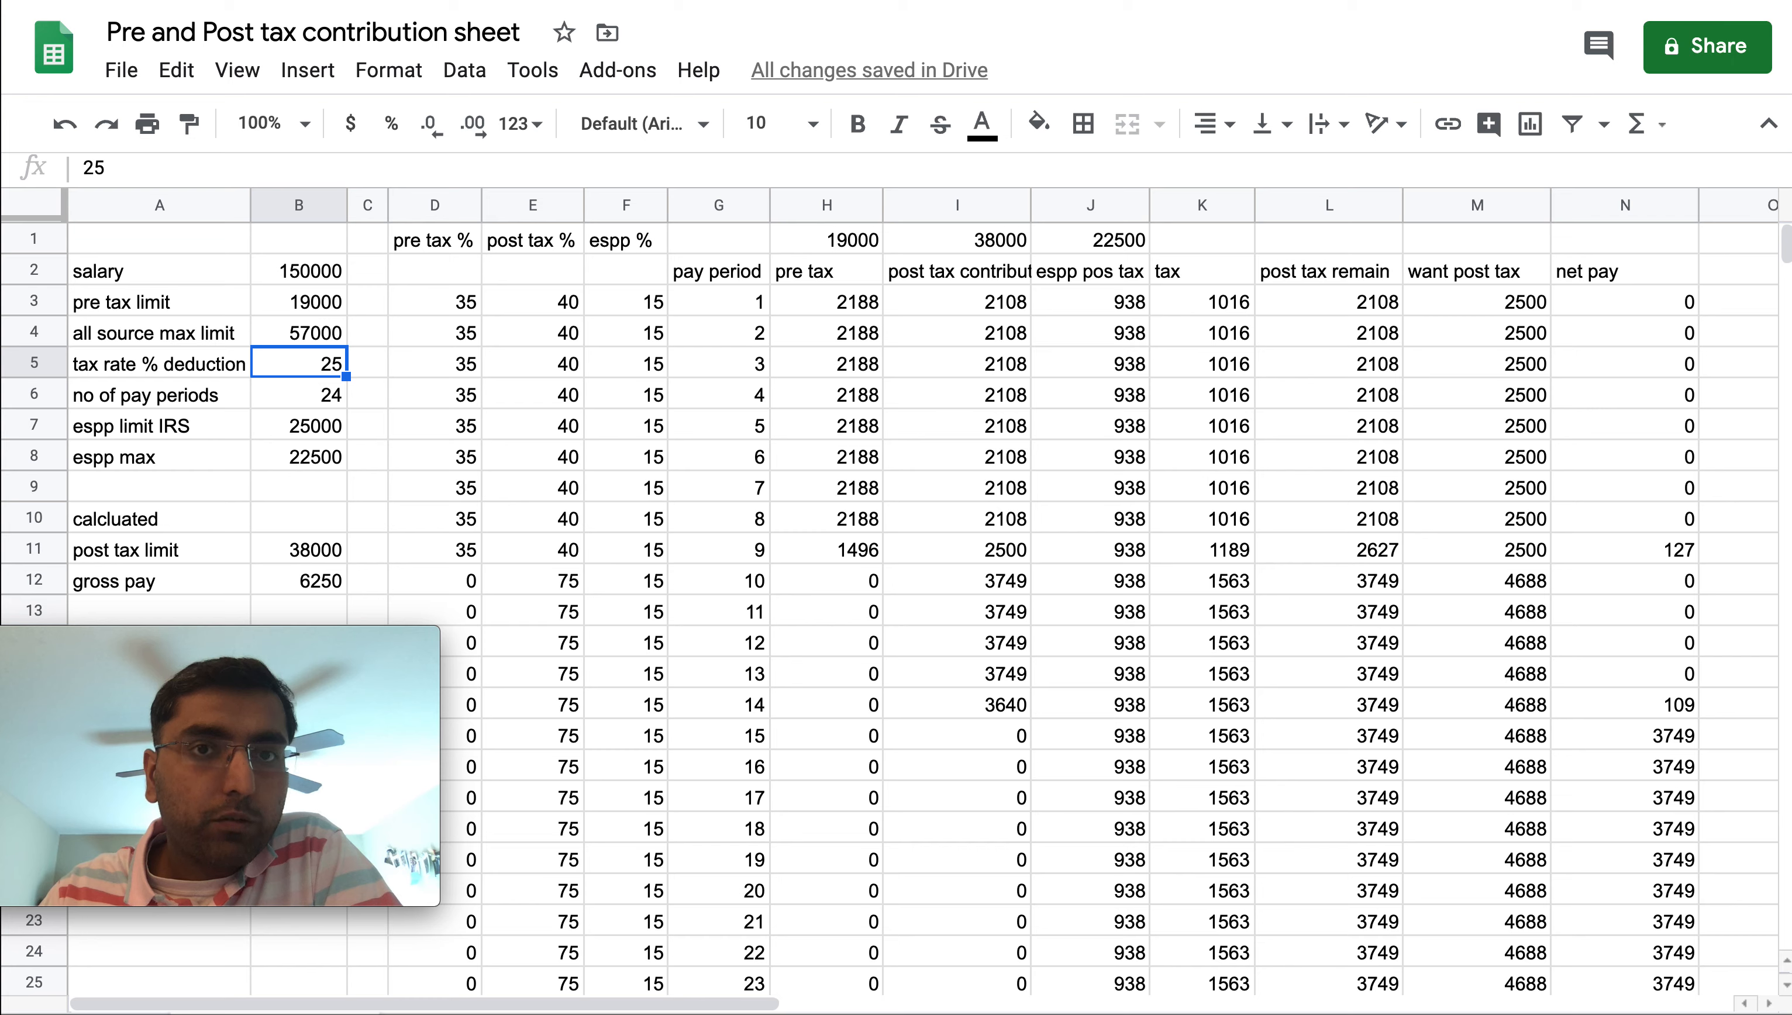
key("Left")
key("Right")
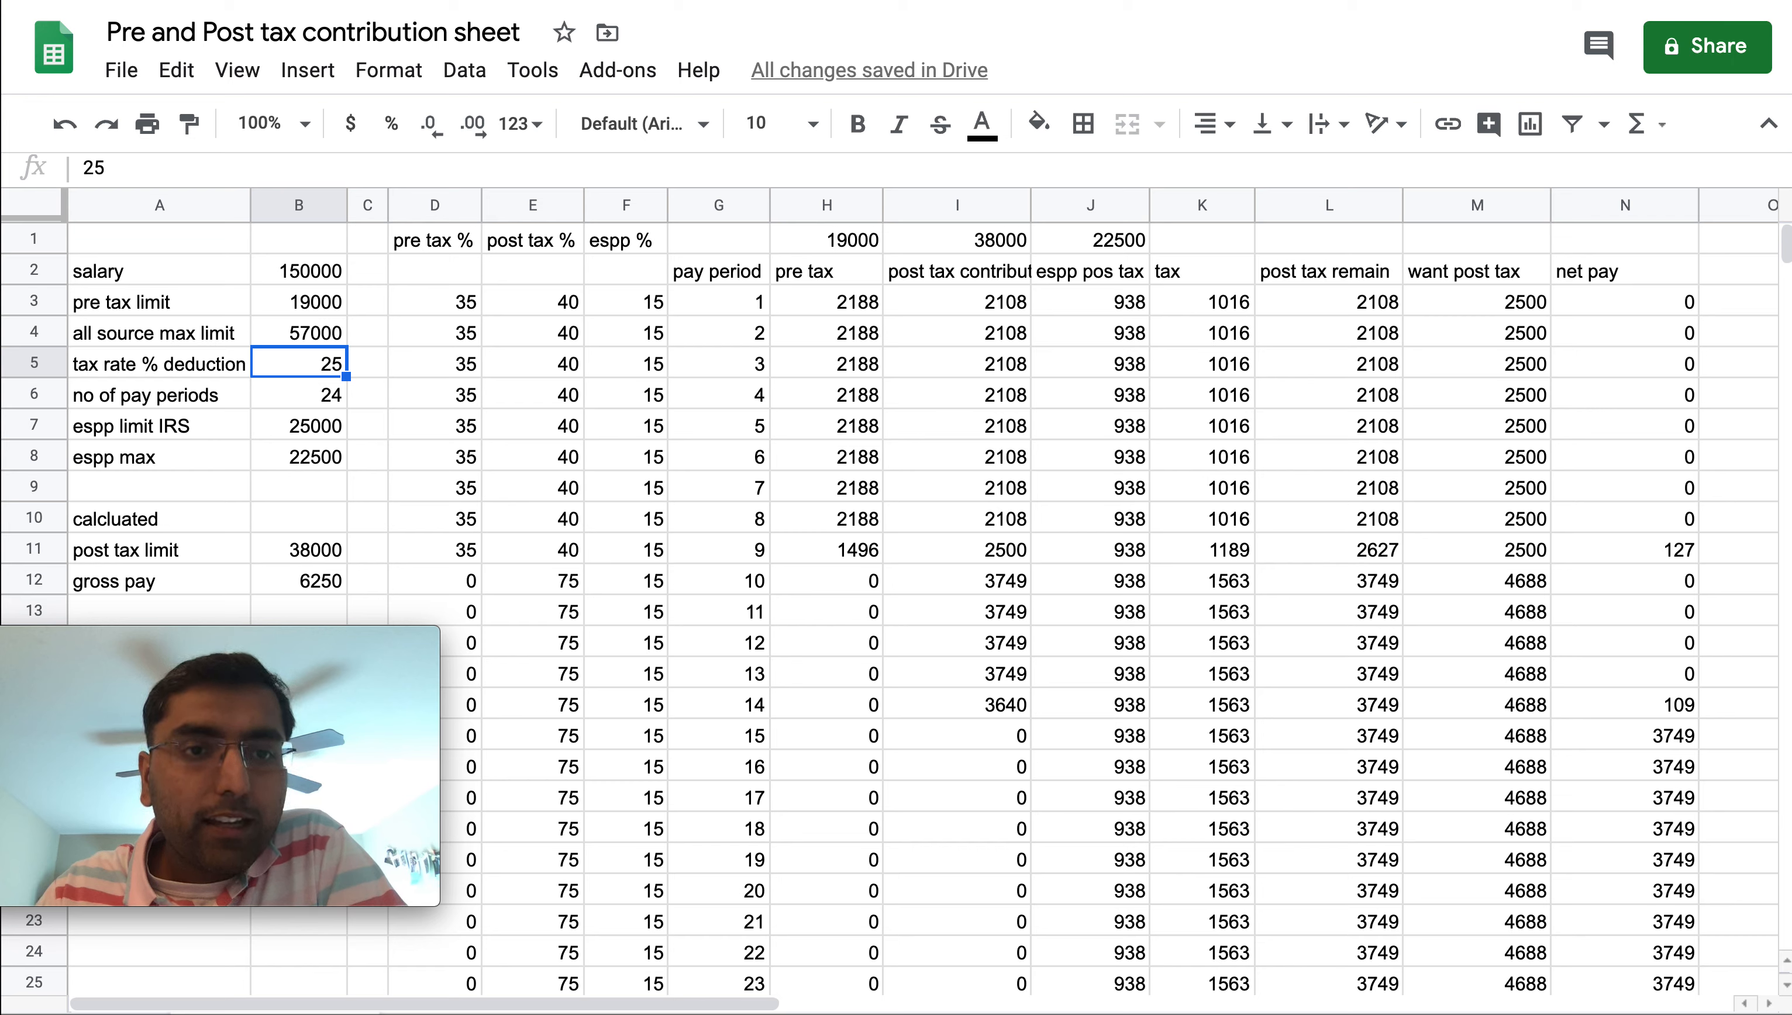
Examine the tax rate % deduction and no of pay periods cells and their values
key("Up")
key("Up")
key("Up")
key("Down")
key("Down")
key("Down")
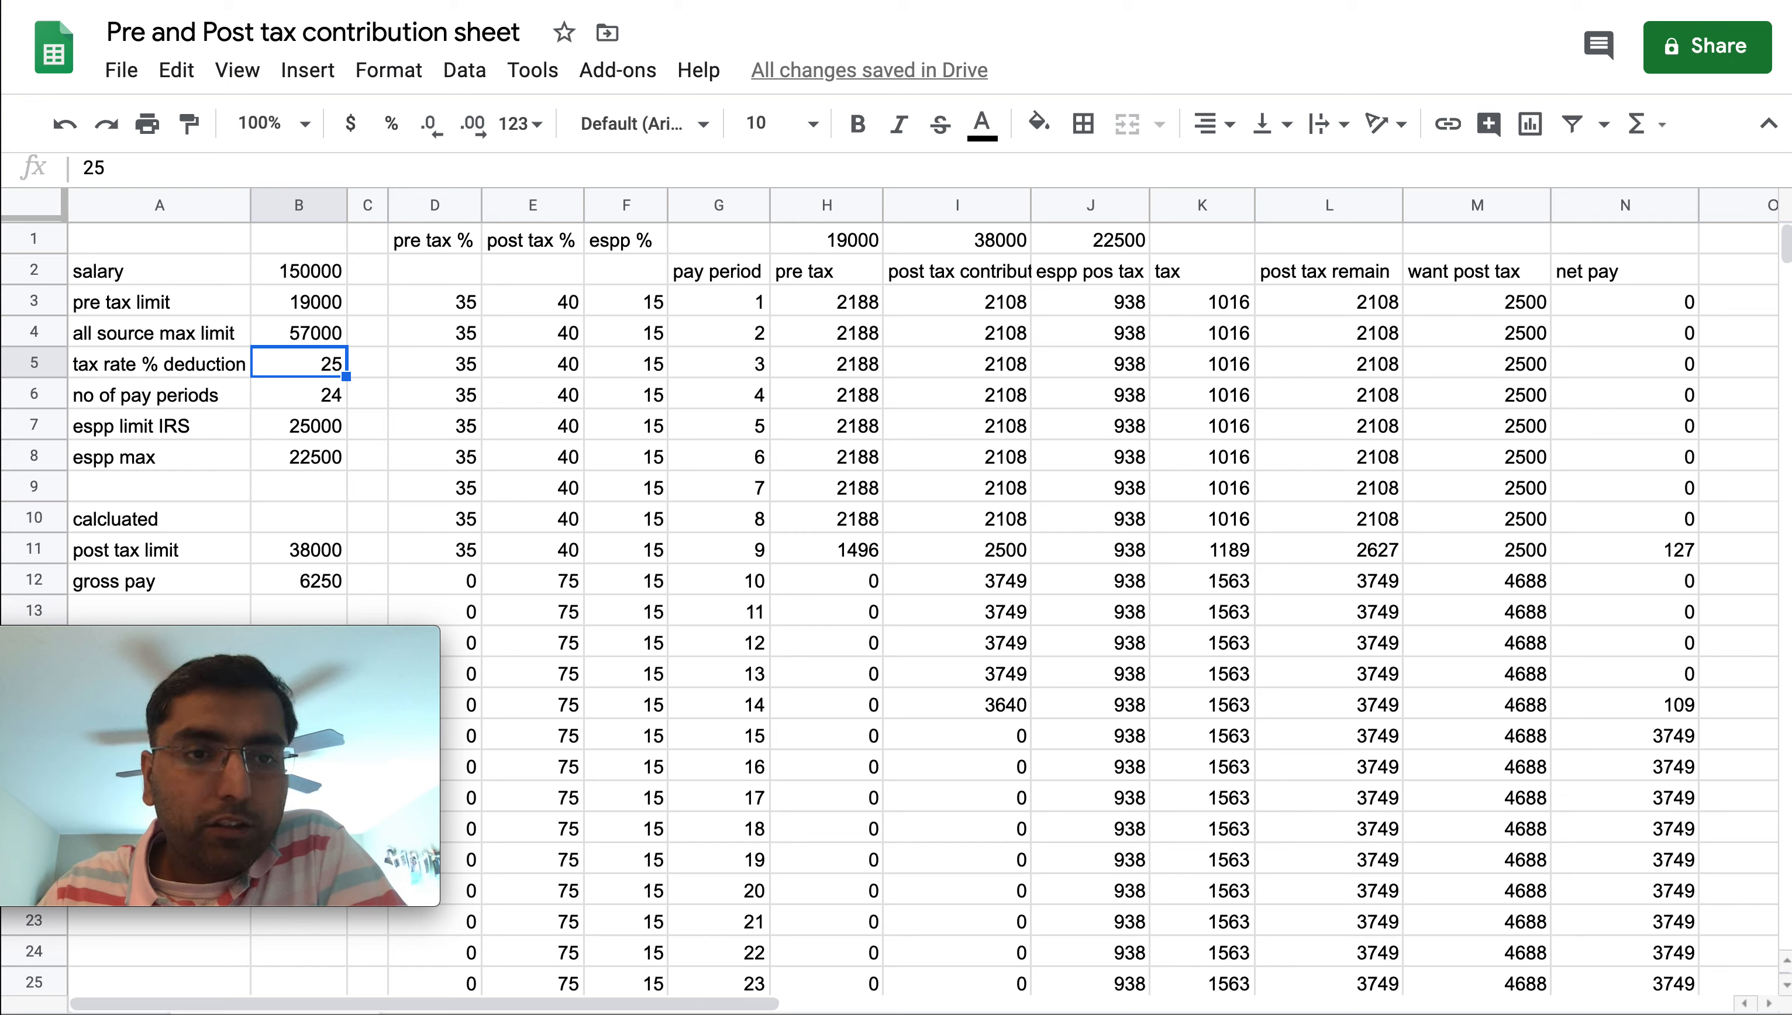
key("Left")
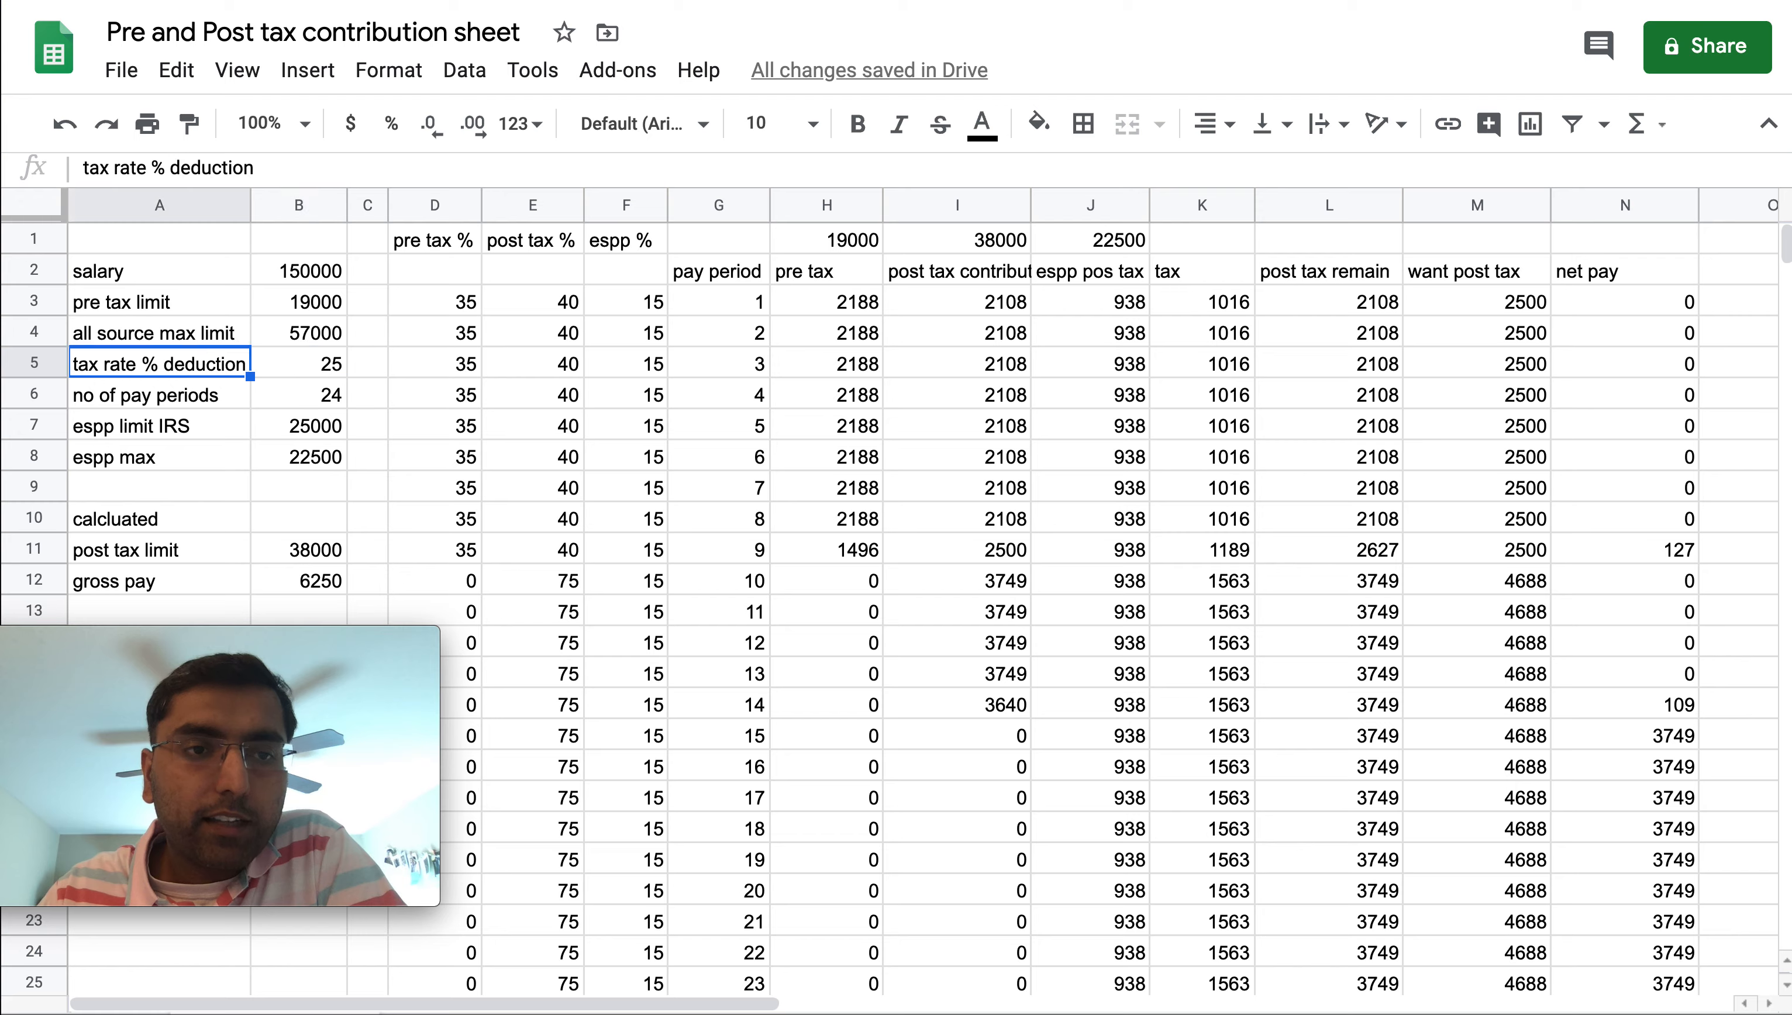
key("Right")
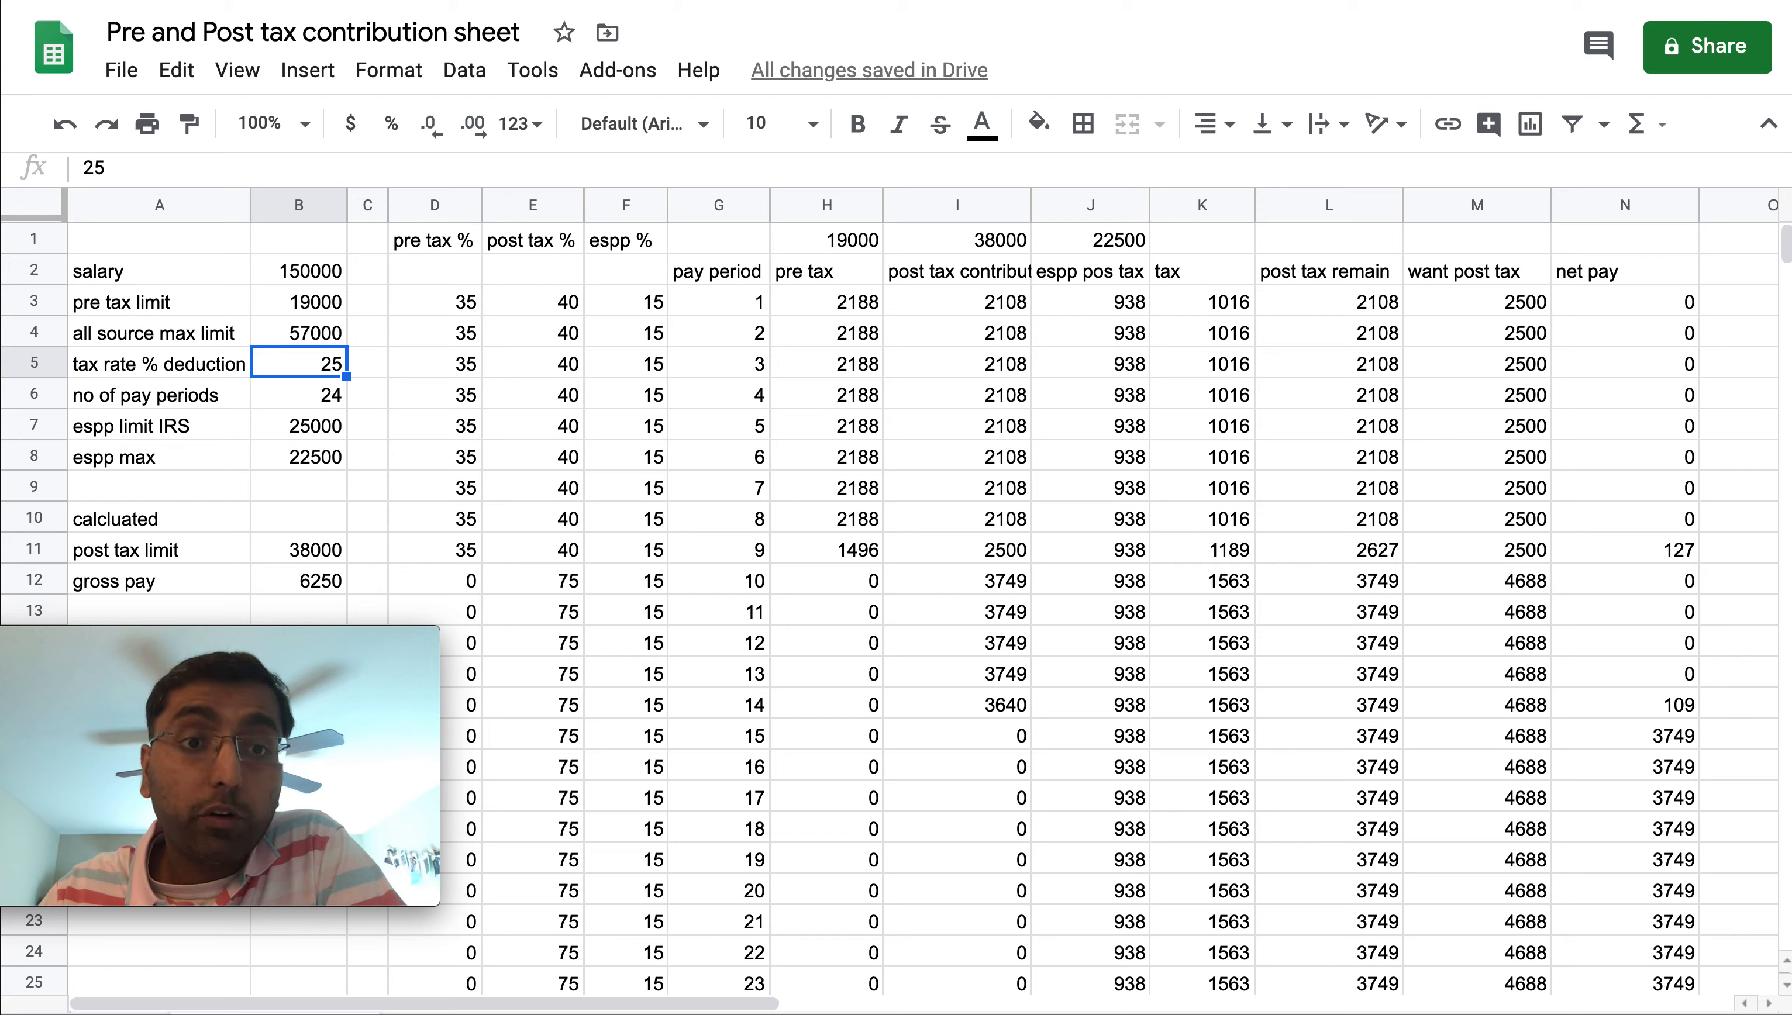
key("Up")
key("Down")
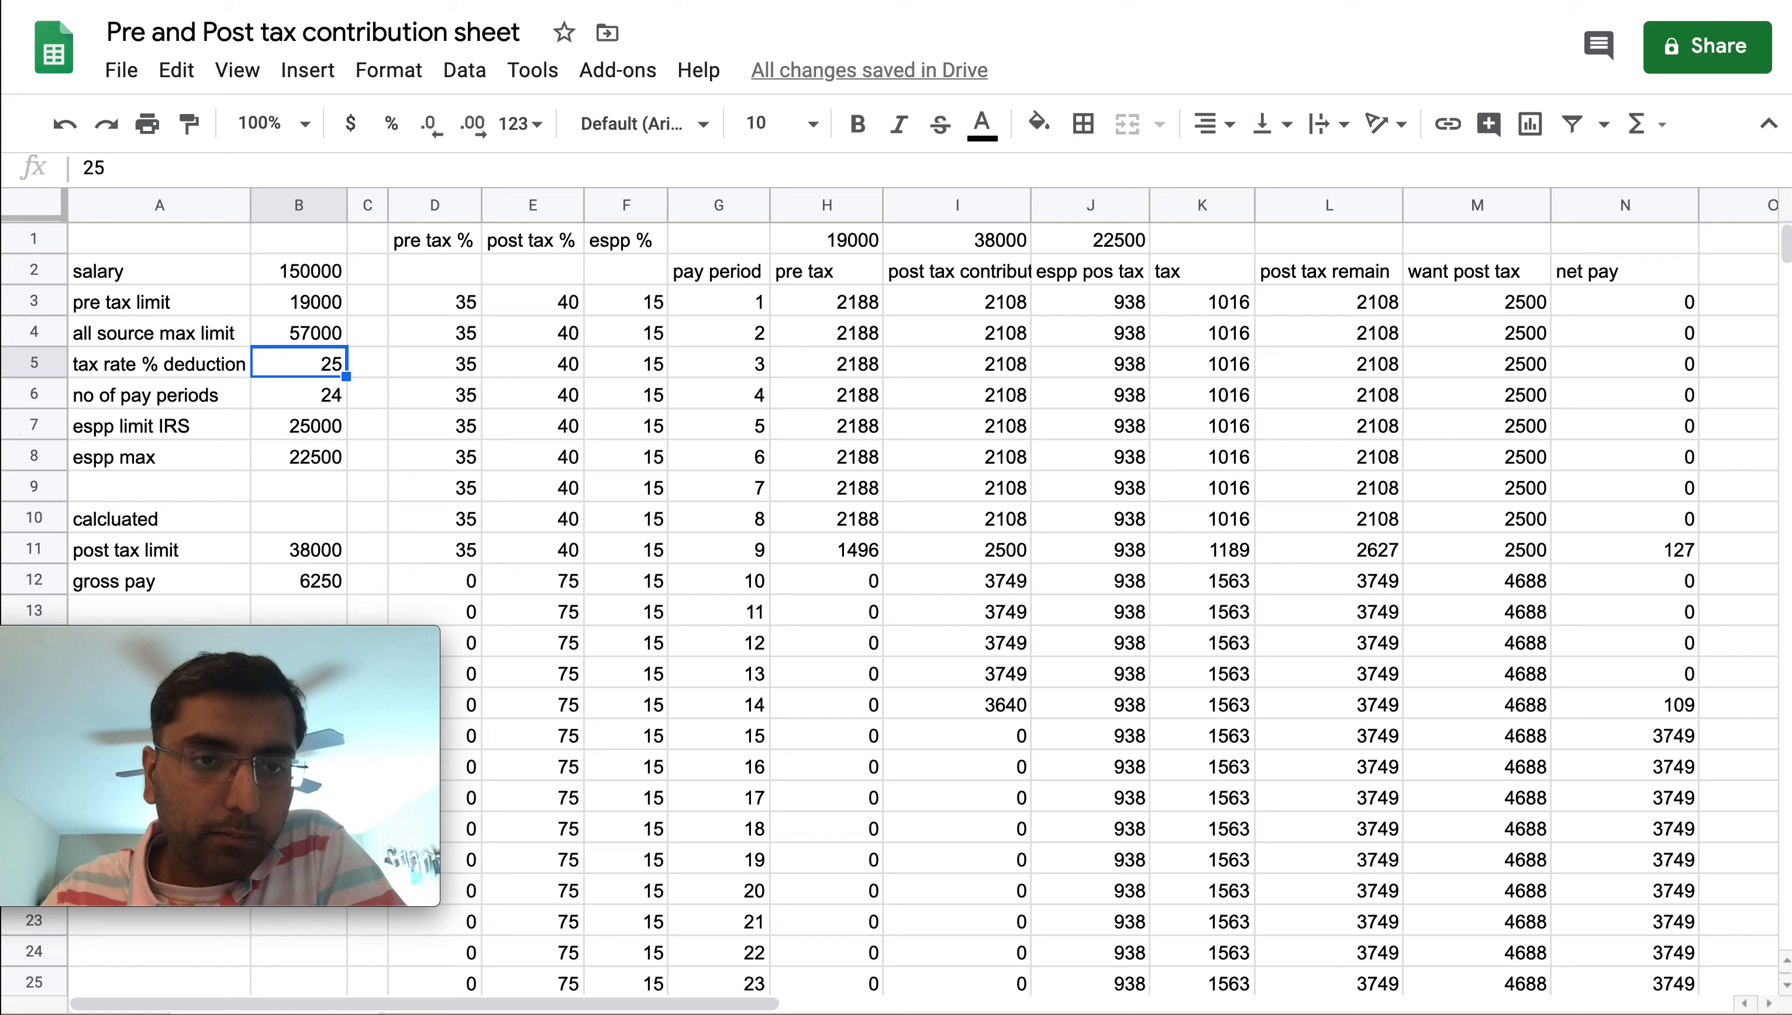
key("Down")
key("Up")
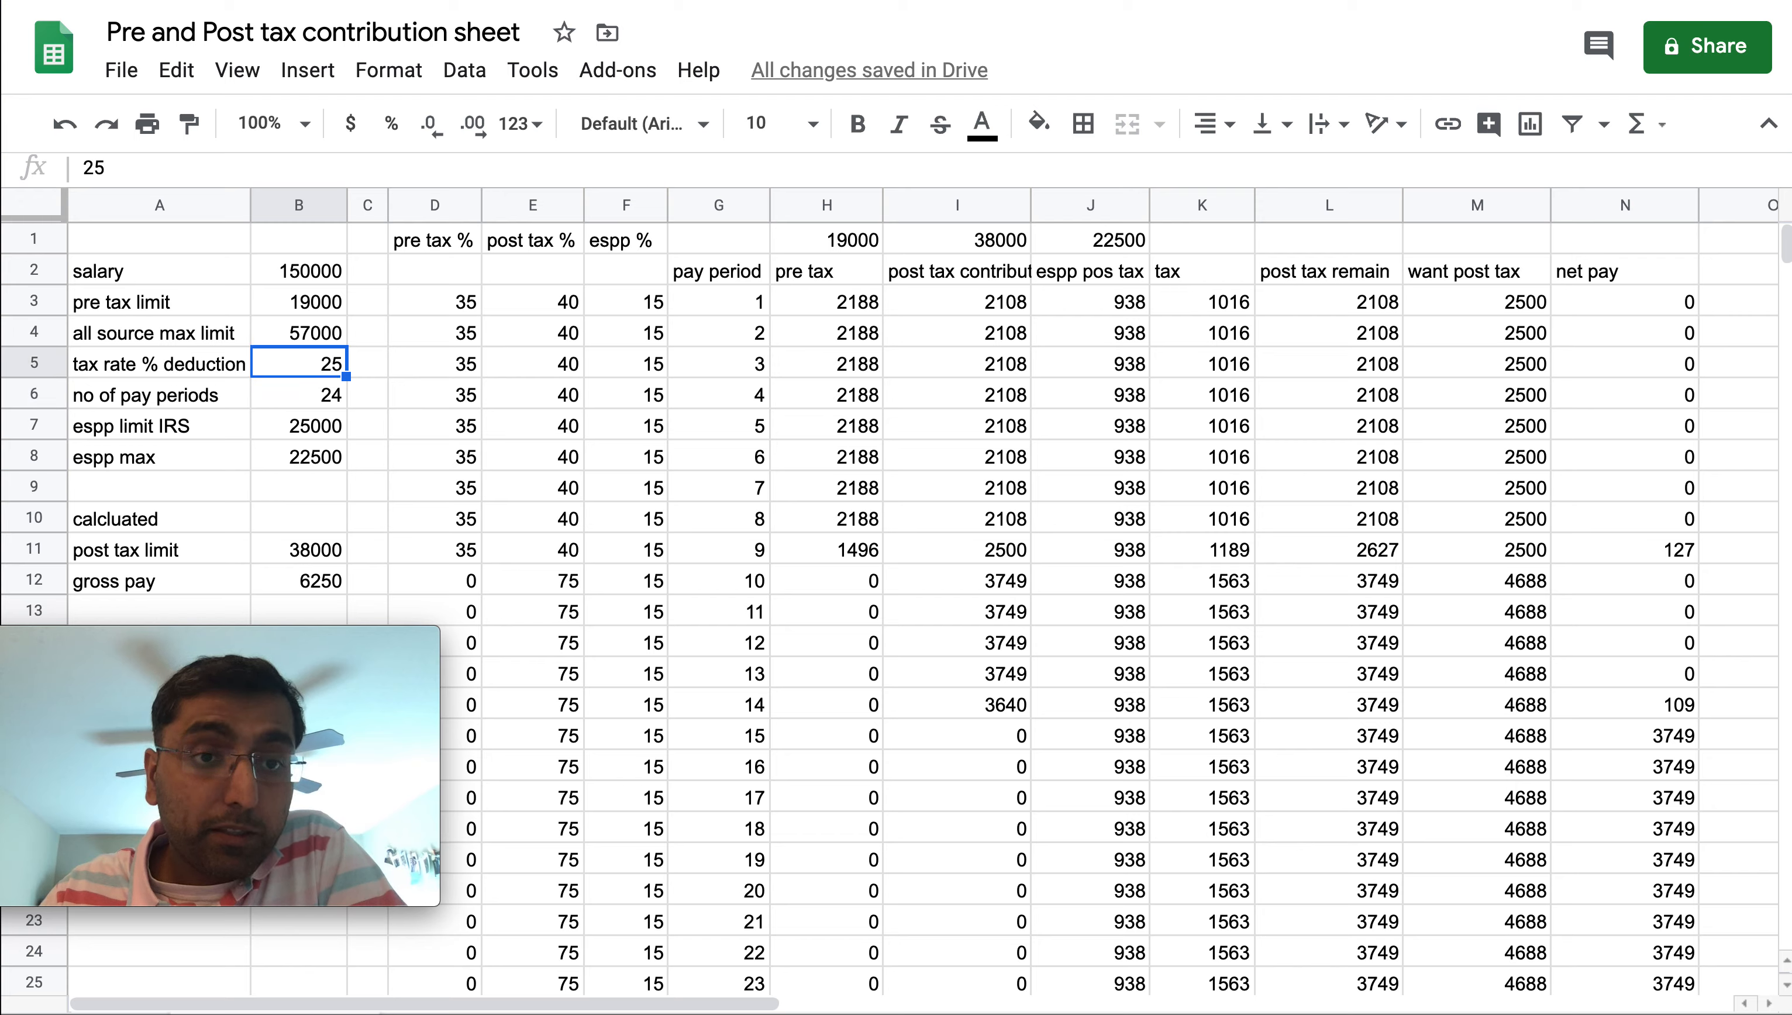
key("Down")
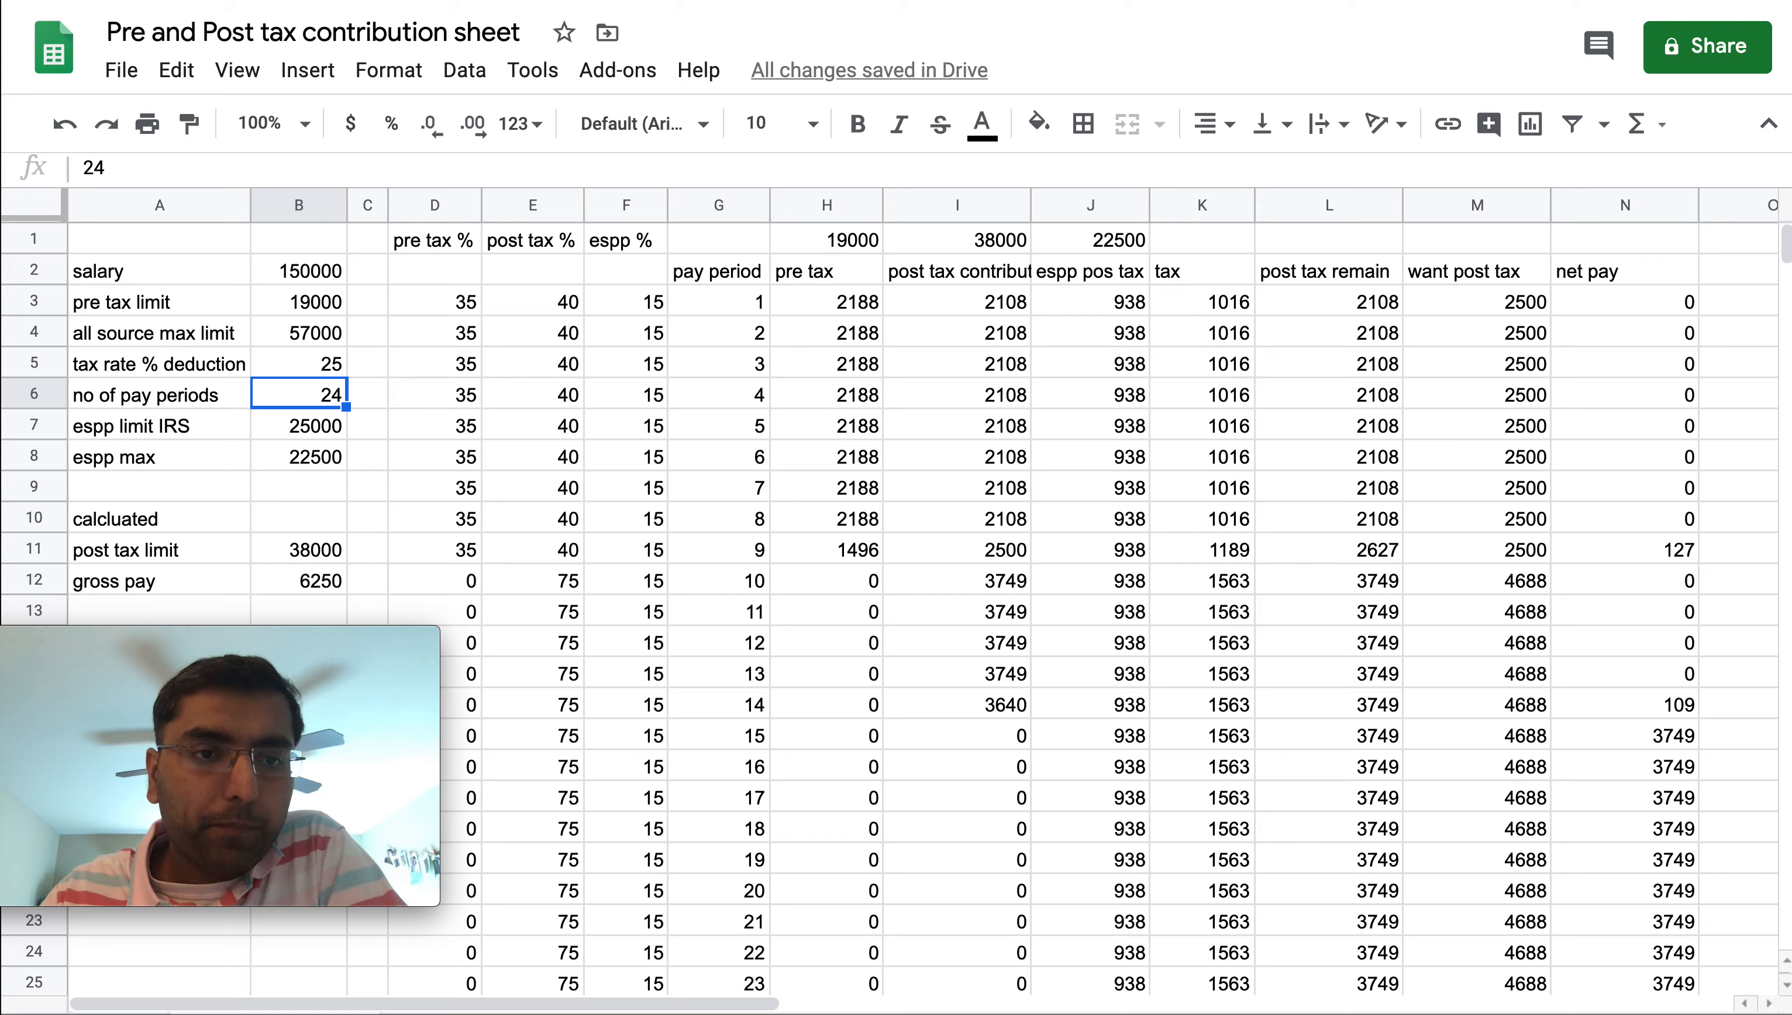
Review the no of pay periods and espp limit IRS labels and values
key("Left")
key("Right")
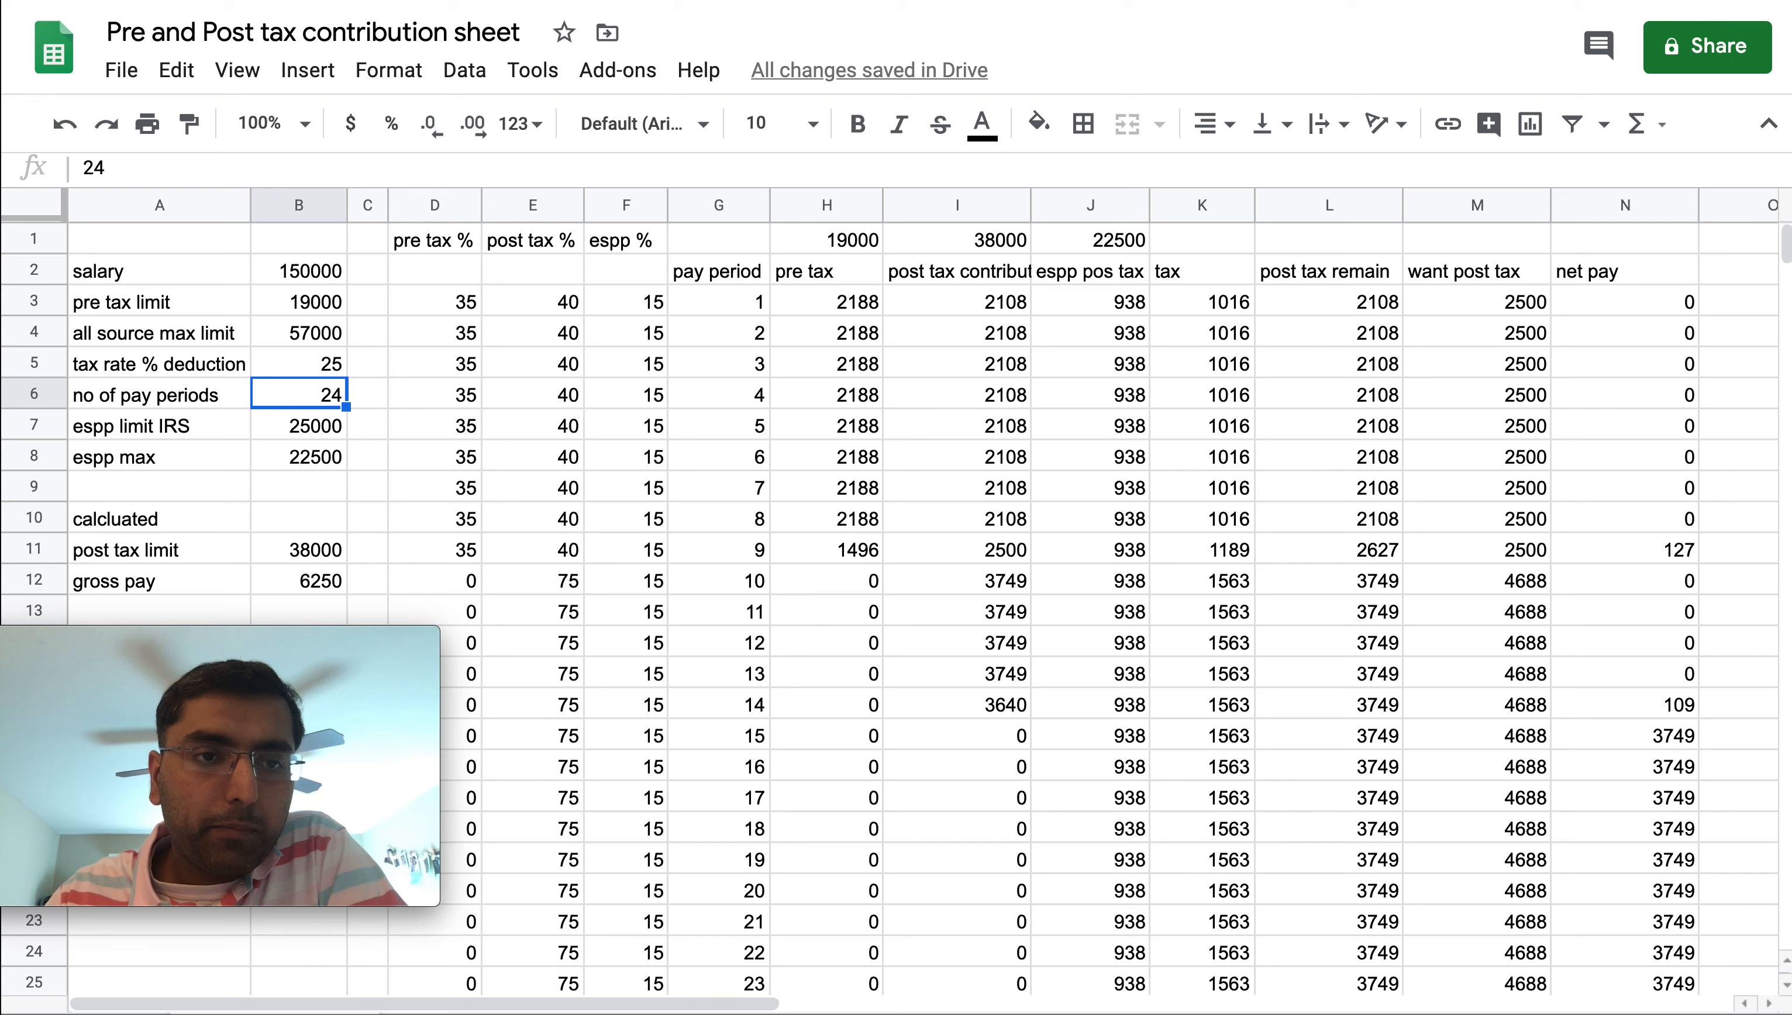
key("Left")
key("Right")
key("Down")
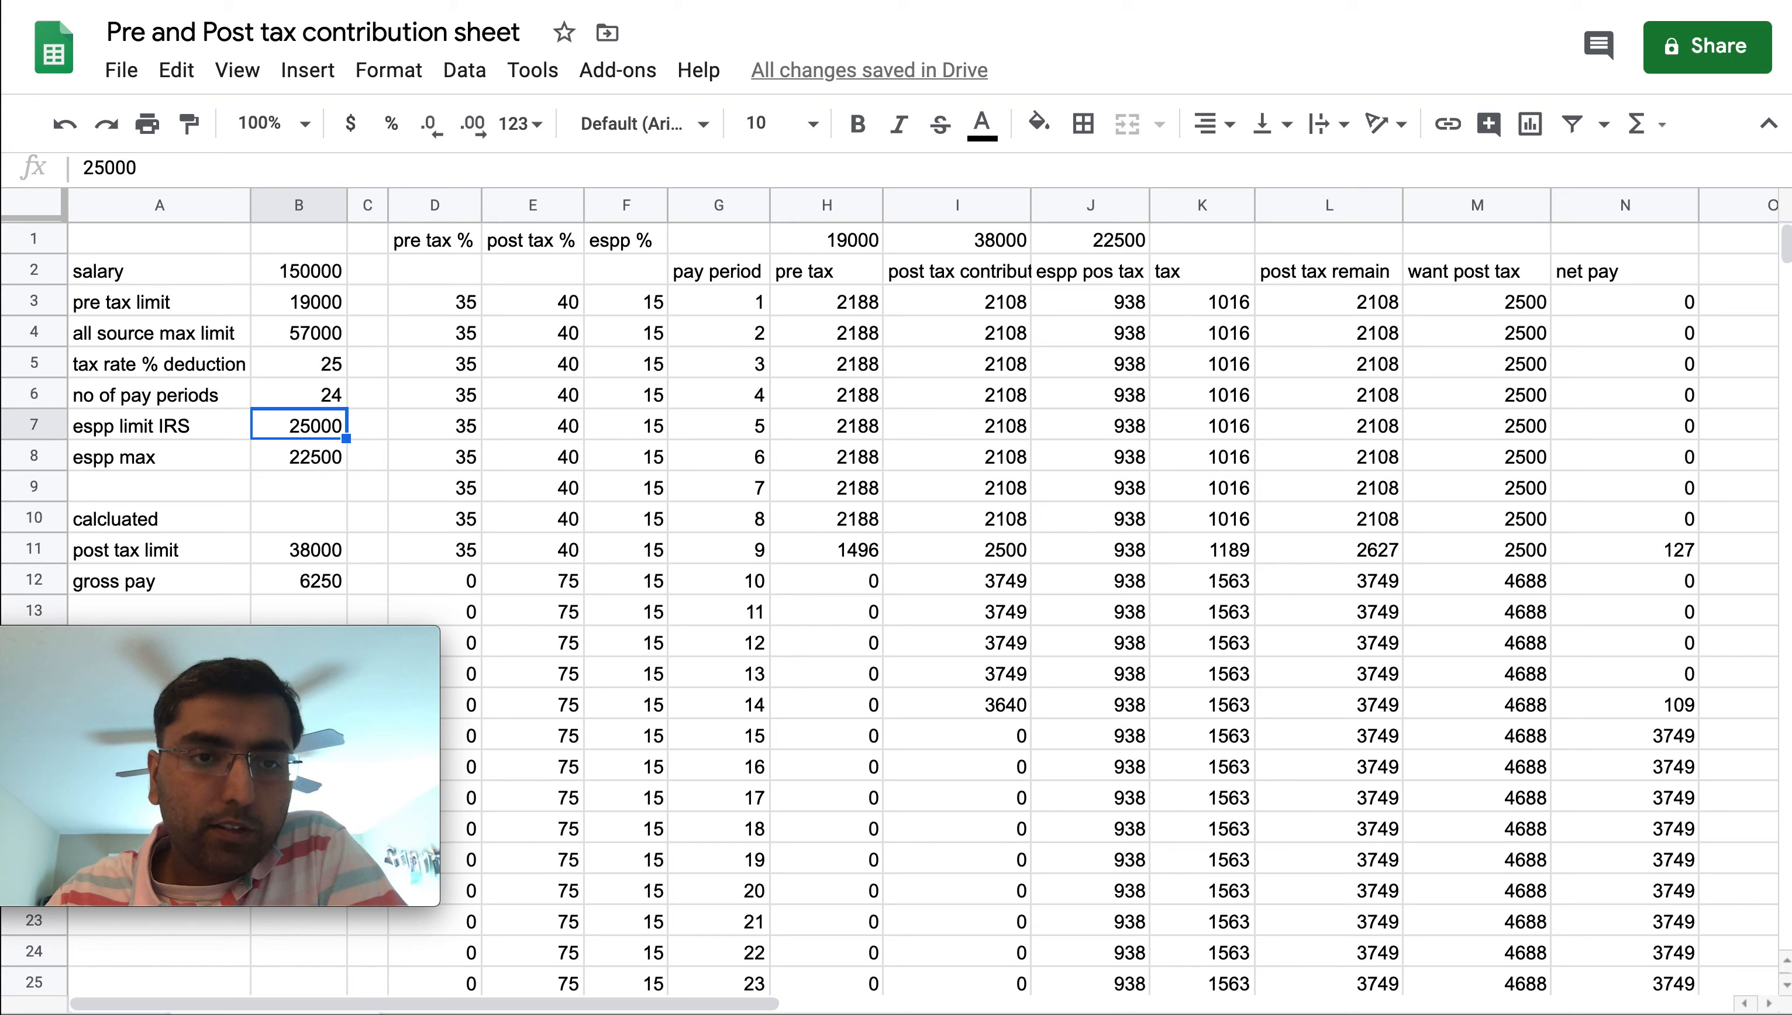
key("Left")
key("Right")
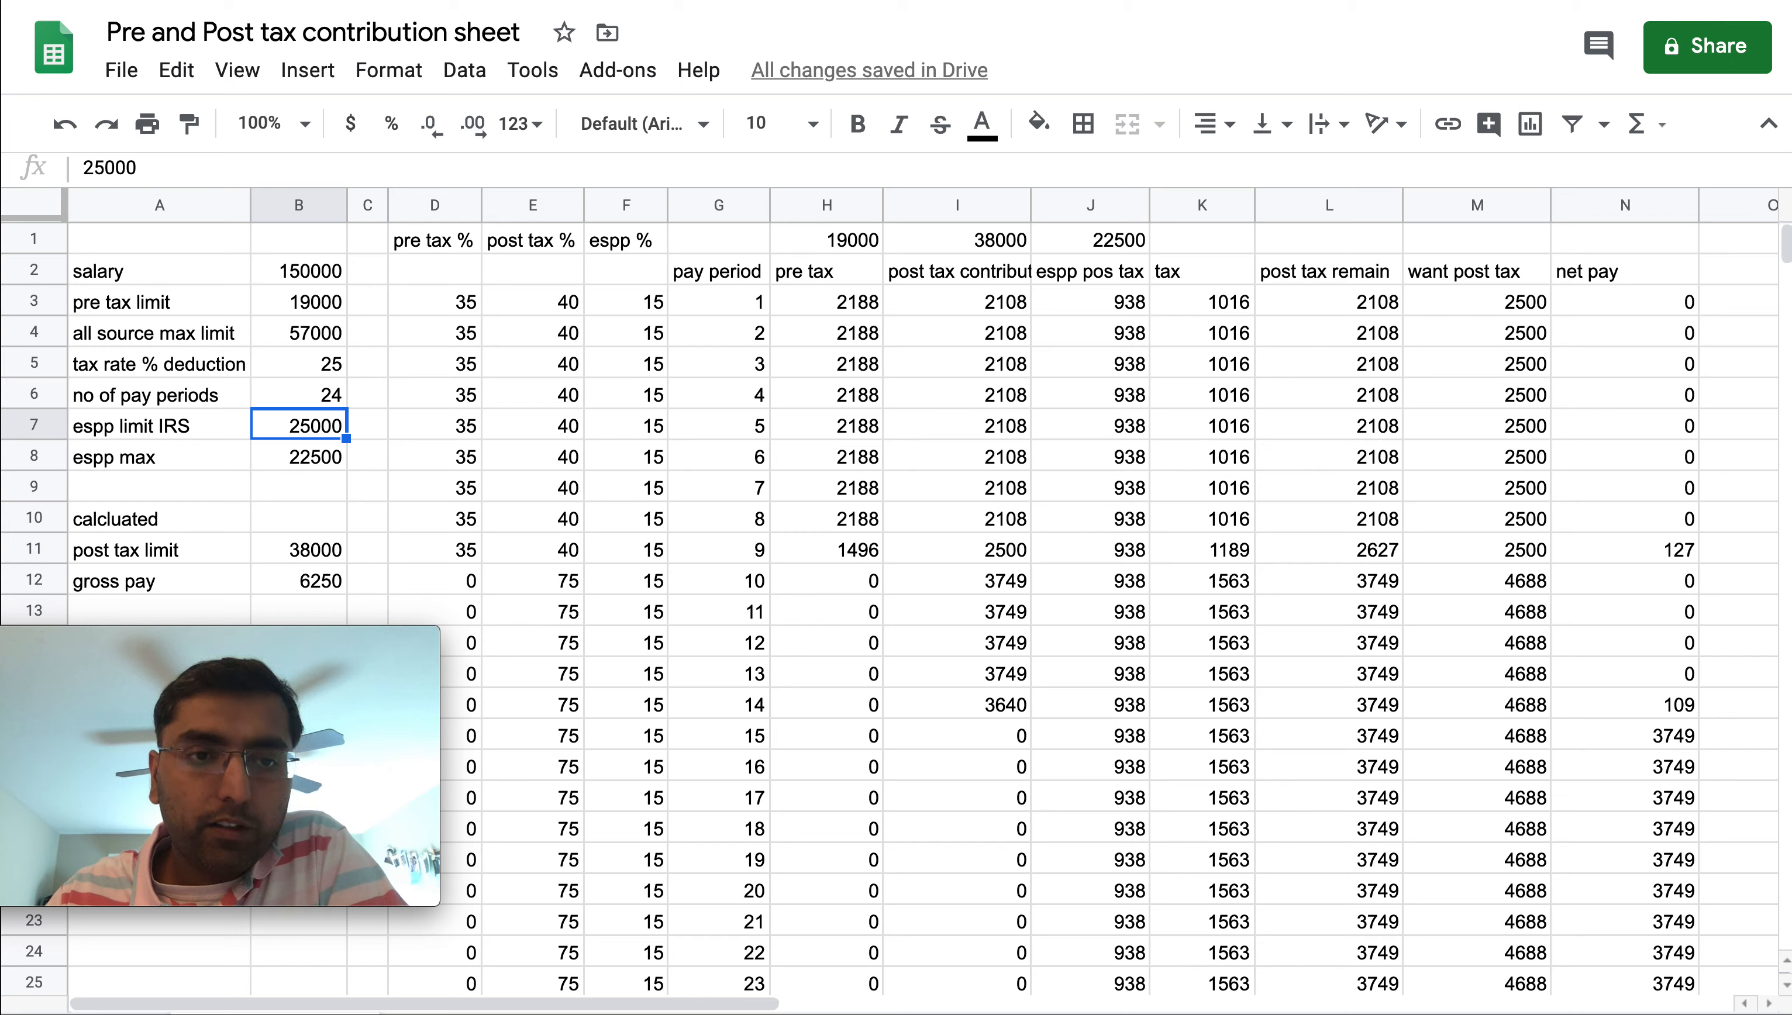
key("Left")
key("Right")
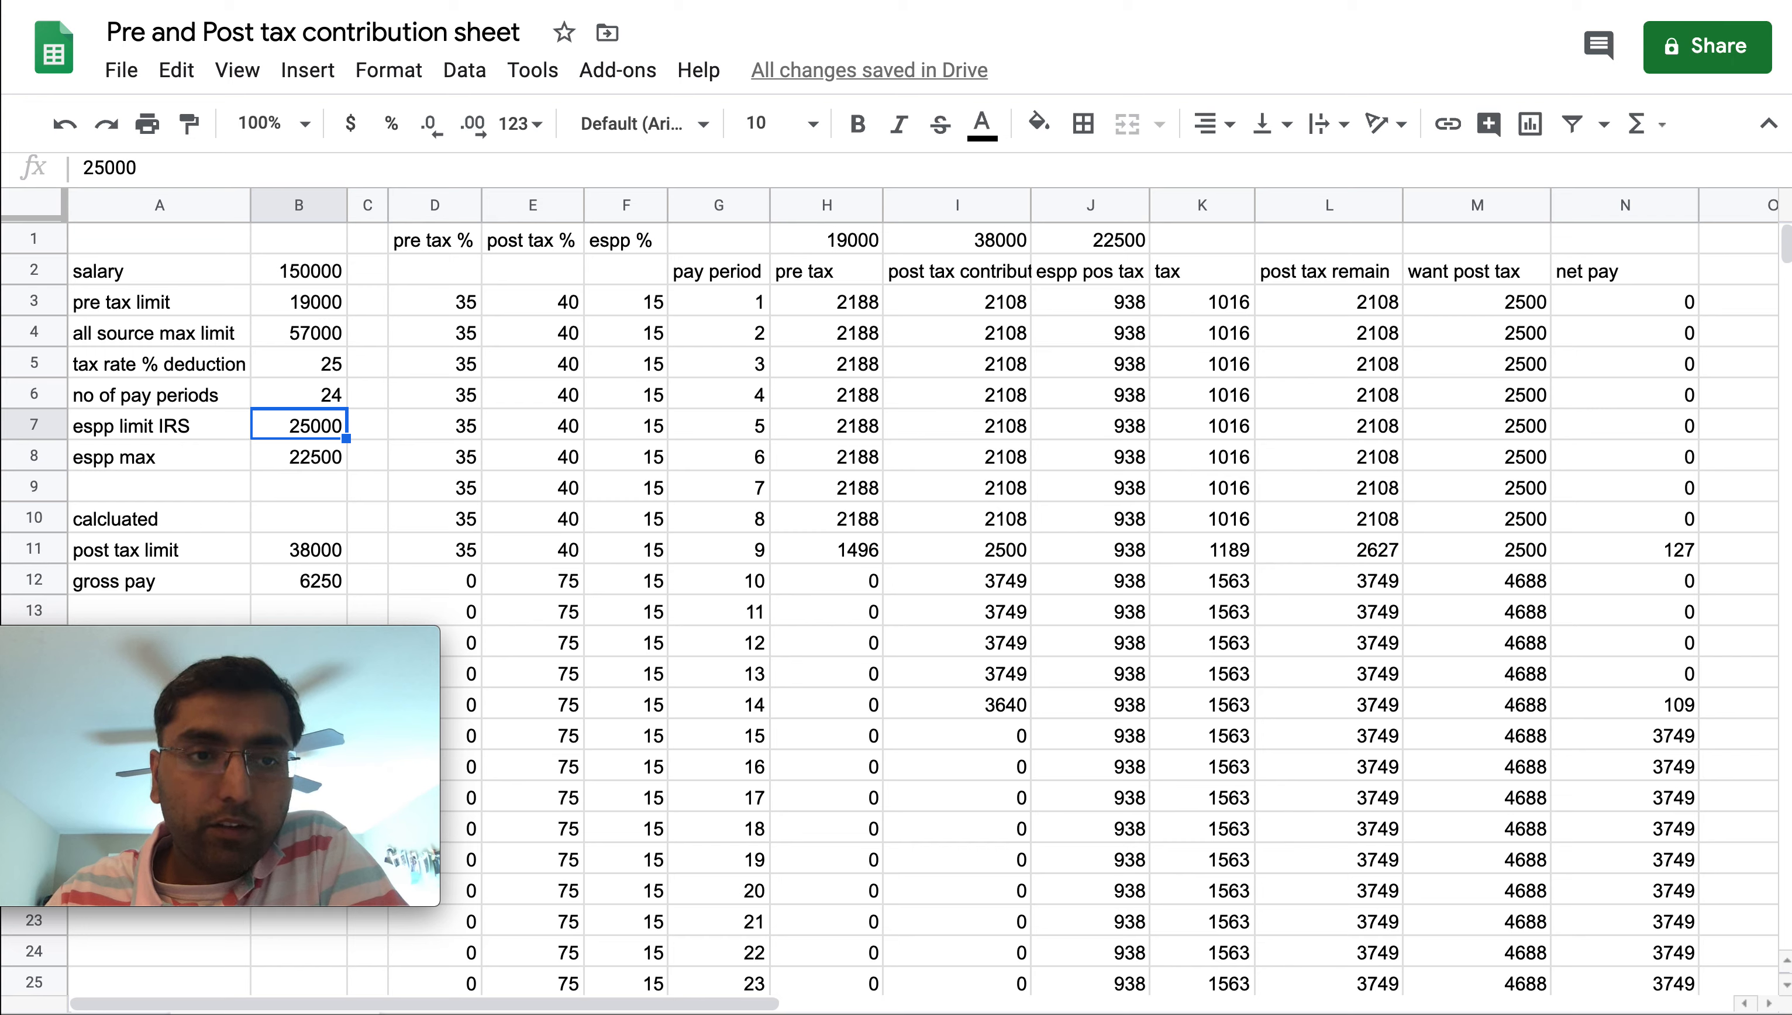
Open the espp max formula in B8 to inspect it, leaving it unchanged
key("Down")
key("Up")
key("Down")
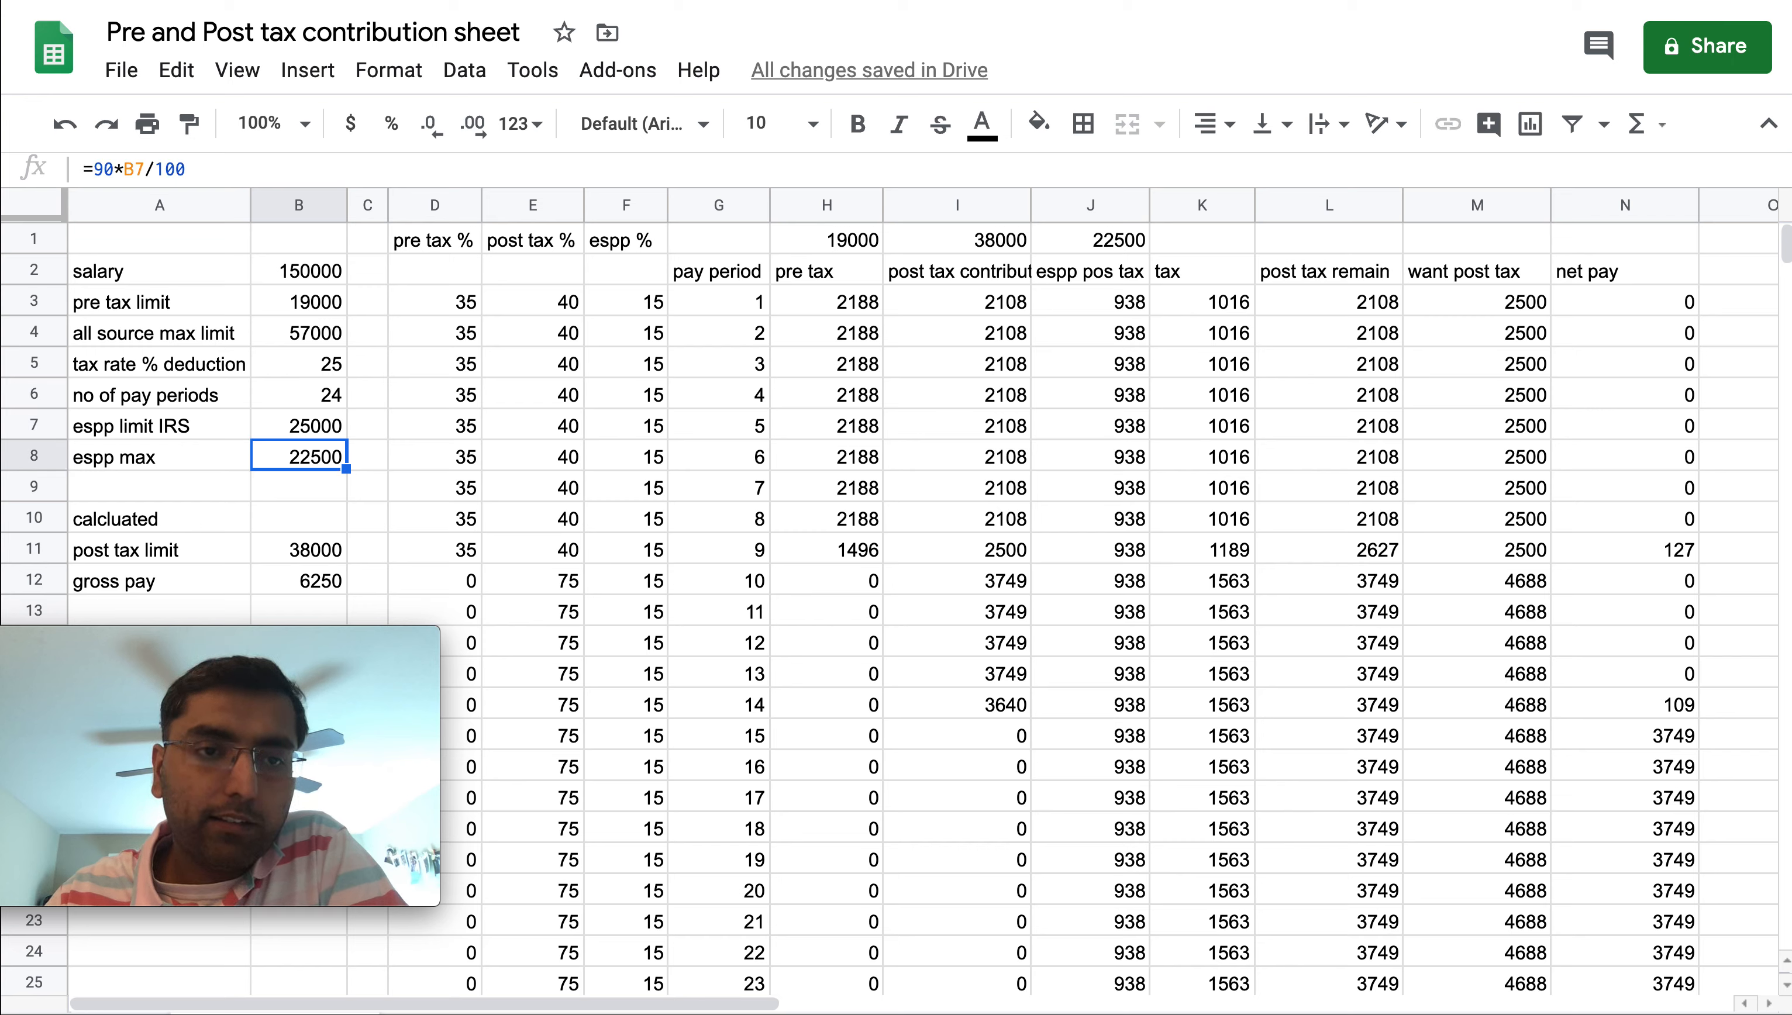
key("Left")
key("Right")
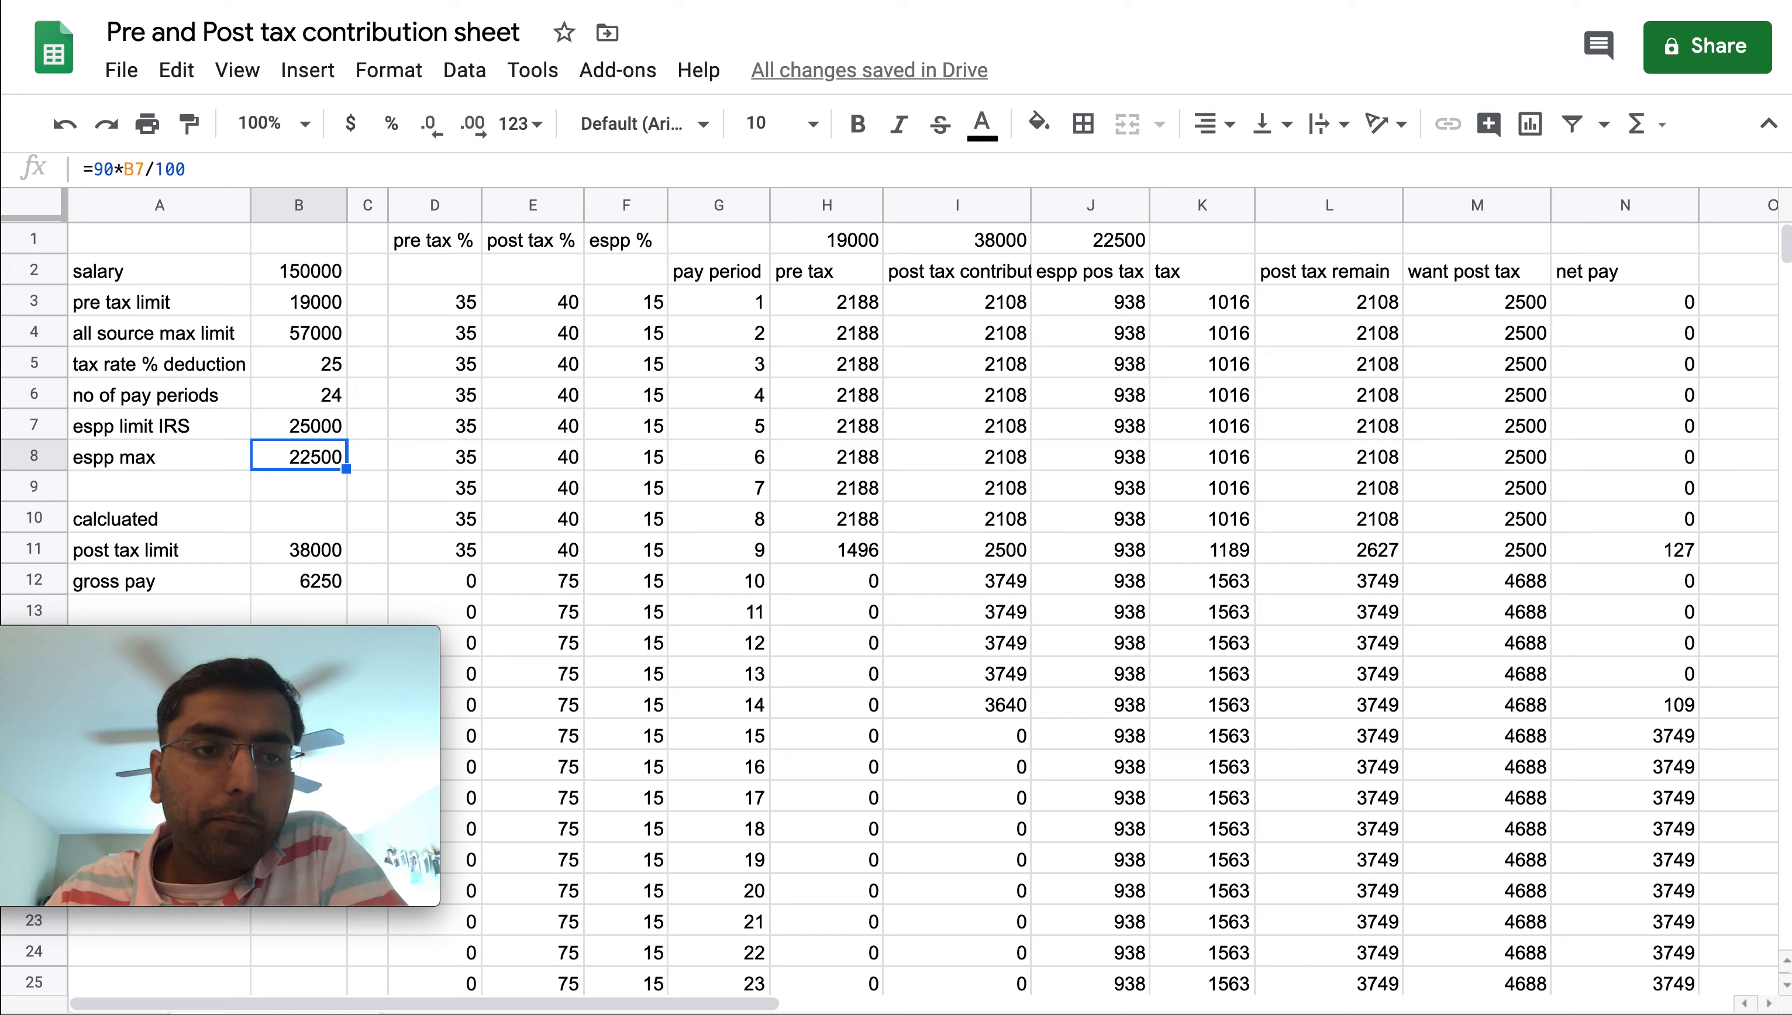
key("Return")
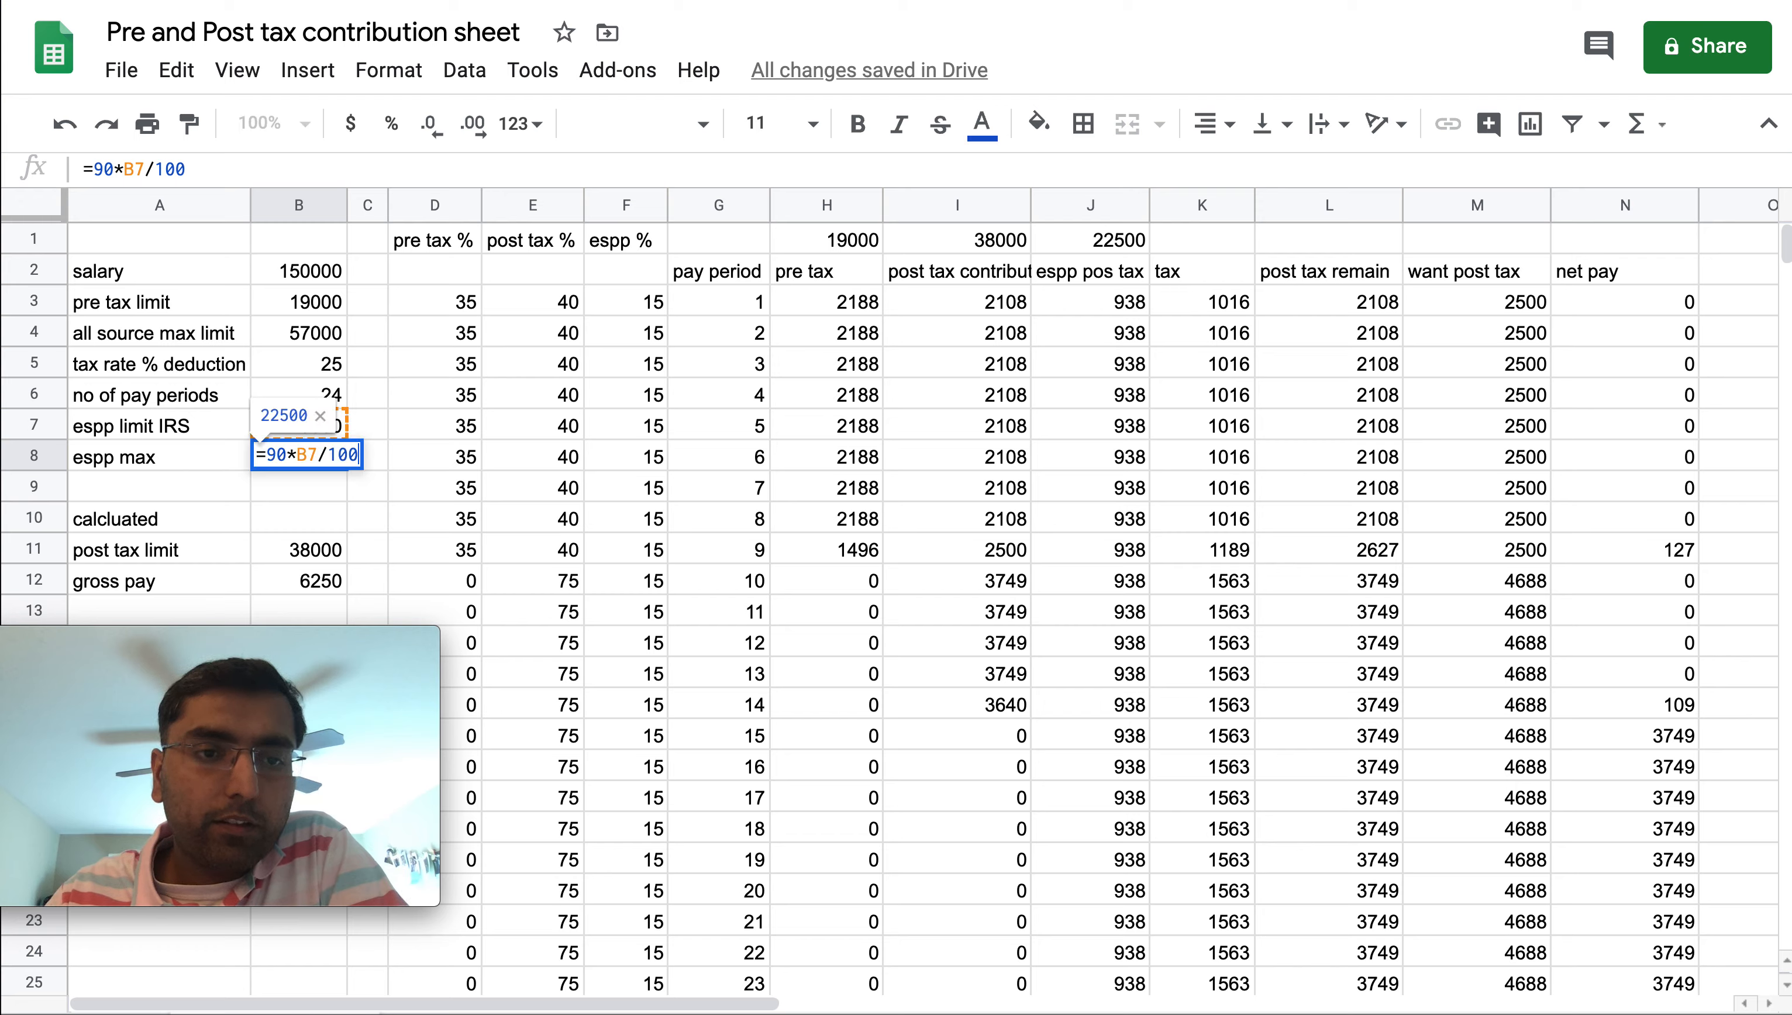
key("Return")
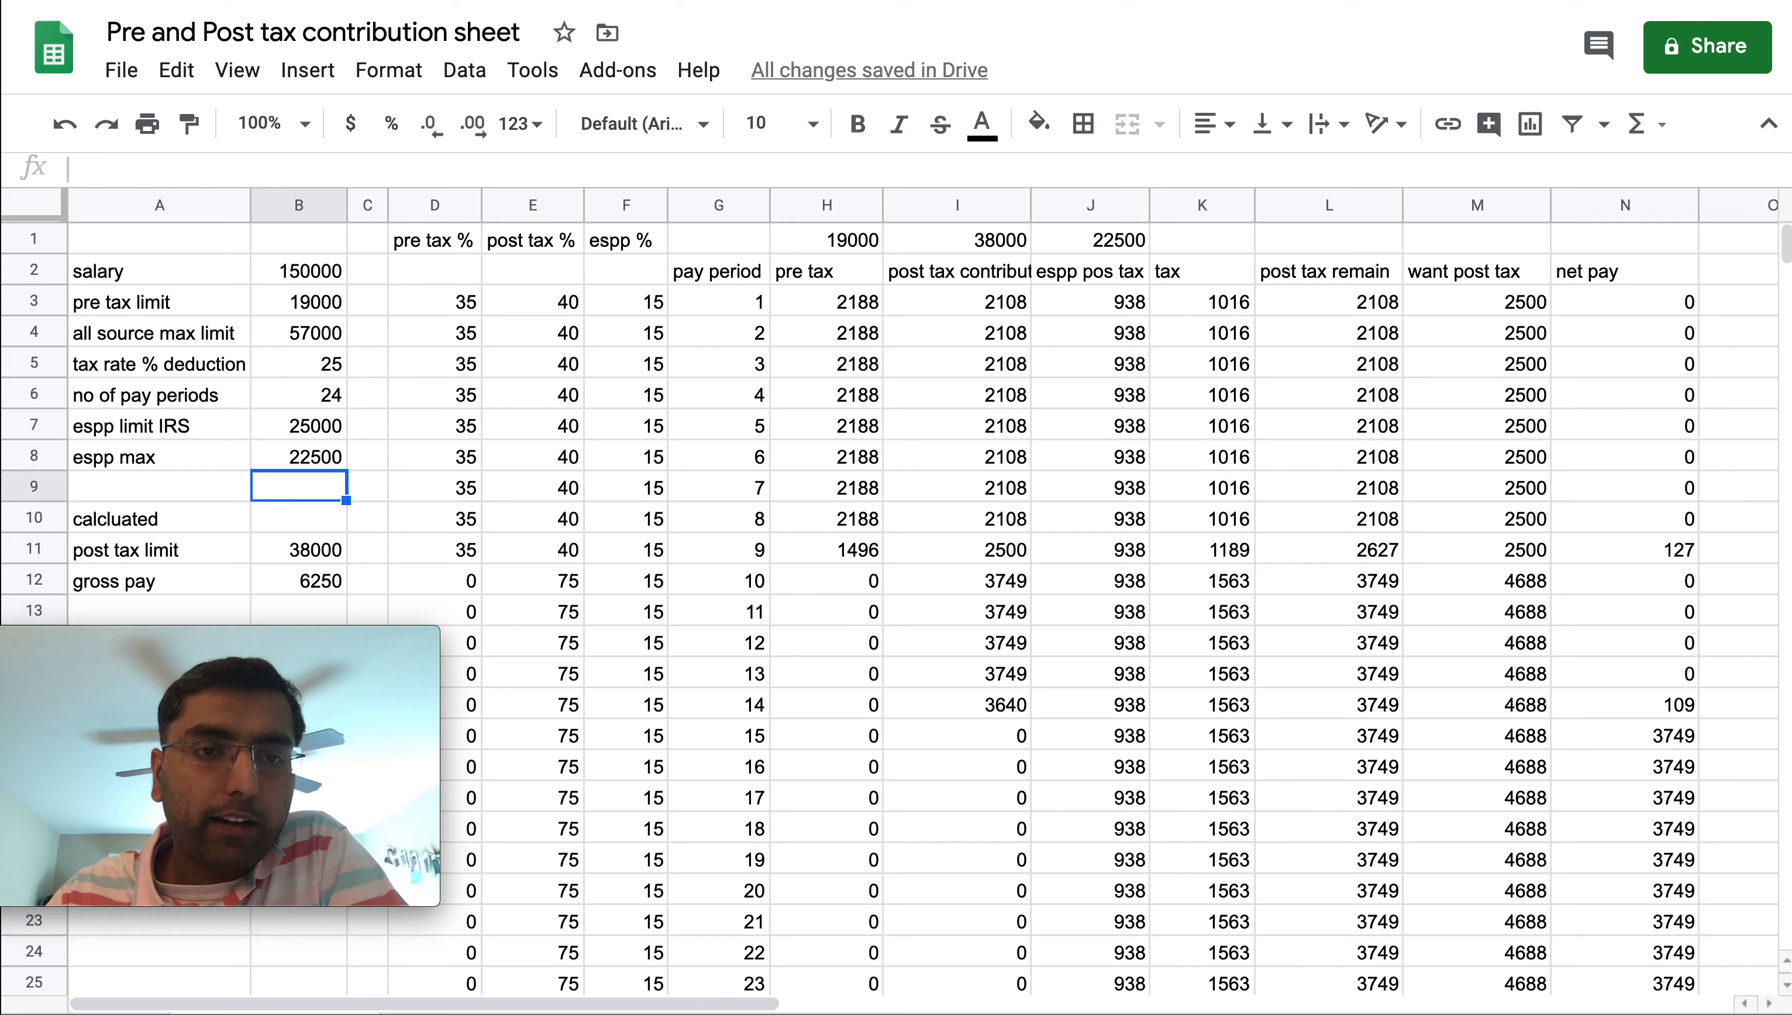
Review the post tax limit, espp limit IRS and gross pay cells in the calculated section
key("Up")
key("Left")
key("Right")
key("Down")
key("Down")
key("Down")
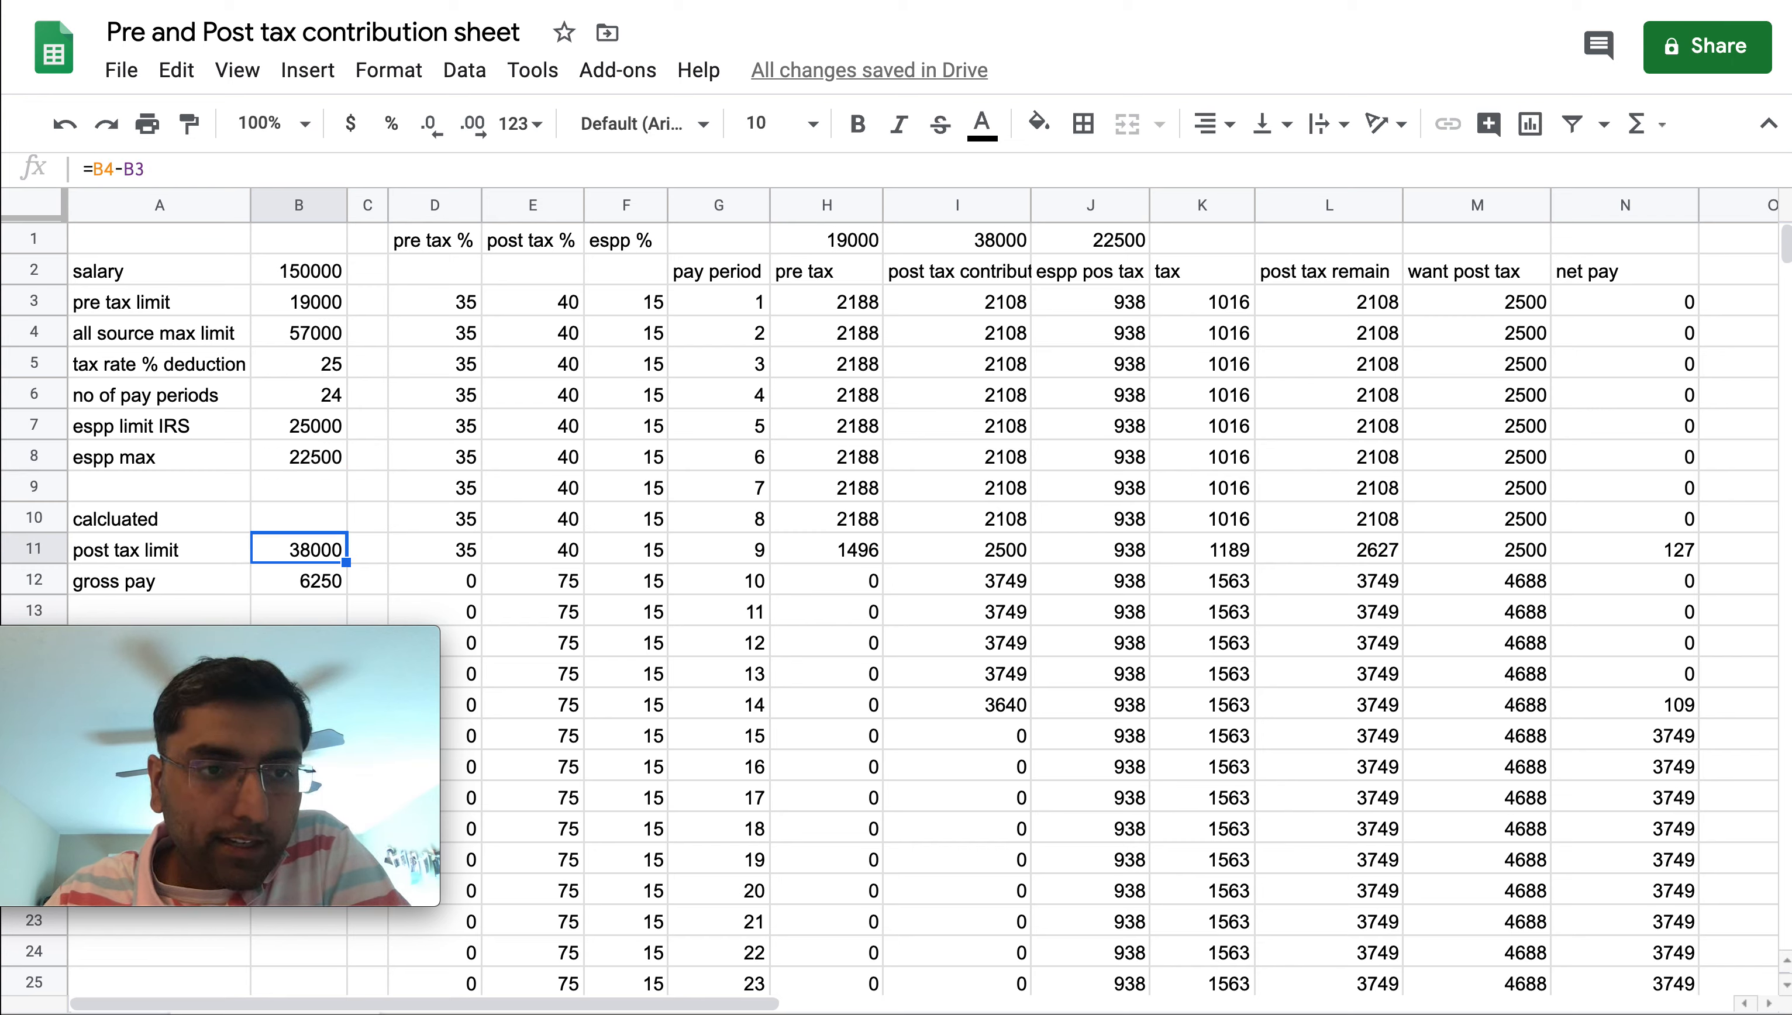
key("Left")
key("Up")
key("Up")
key("Up")
key("Up")
key("Up")
key("Up")
key("Up")
key("Up")
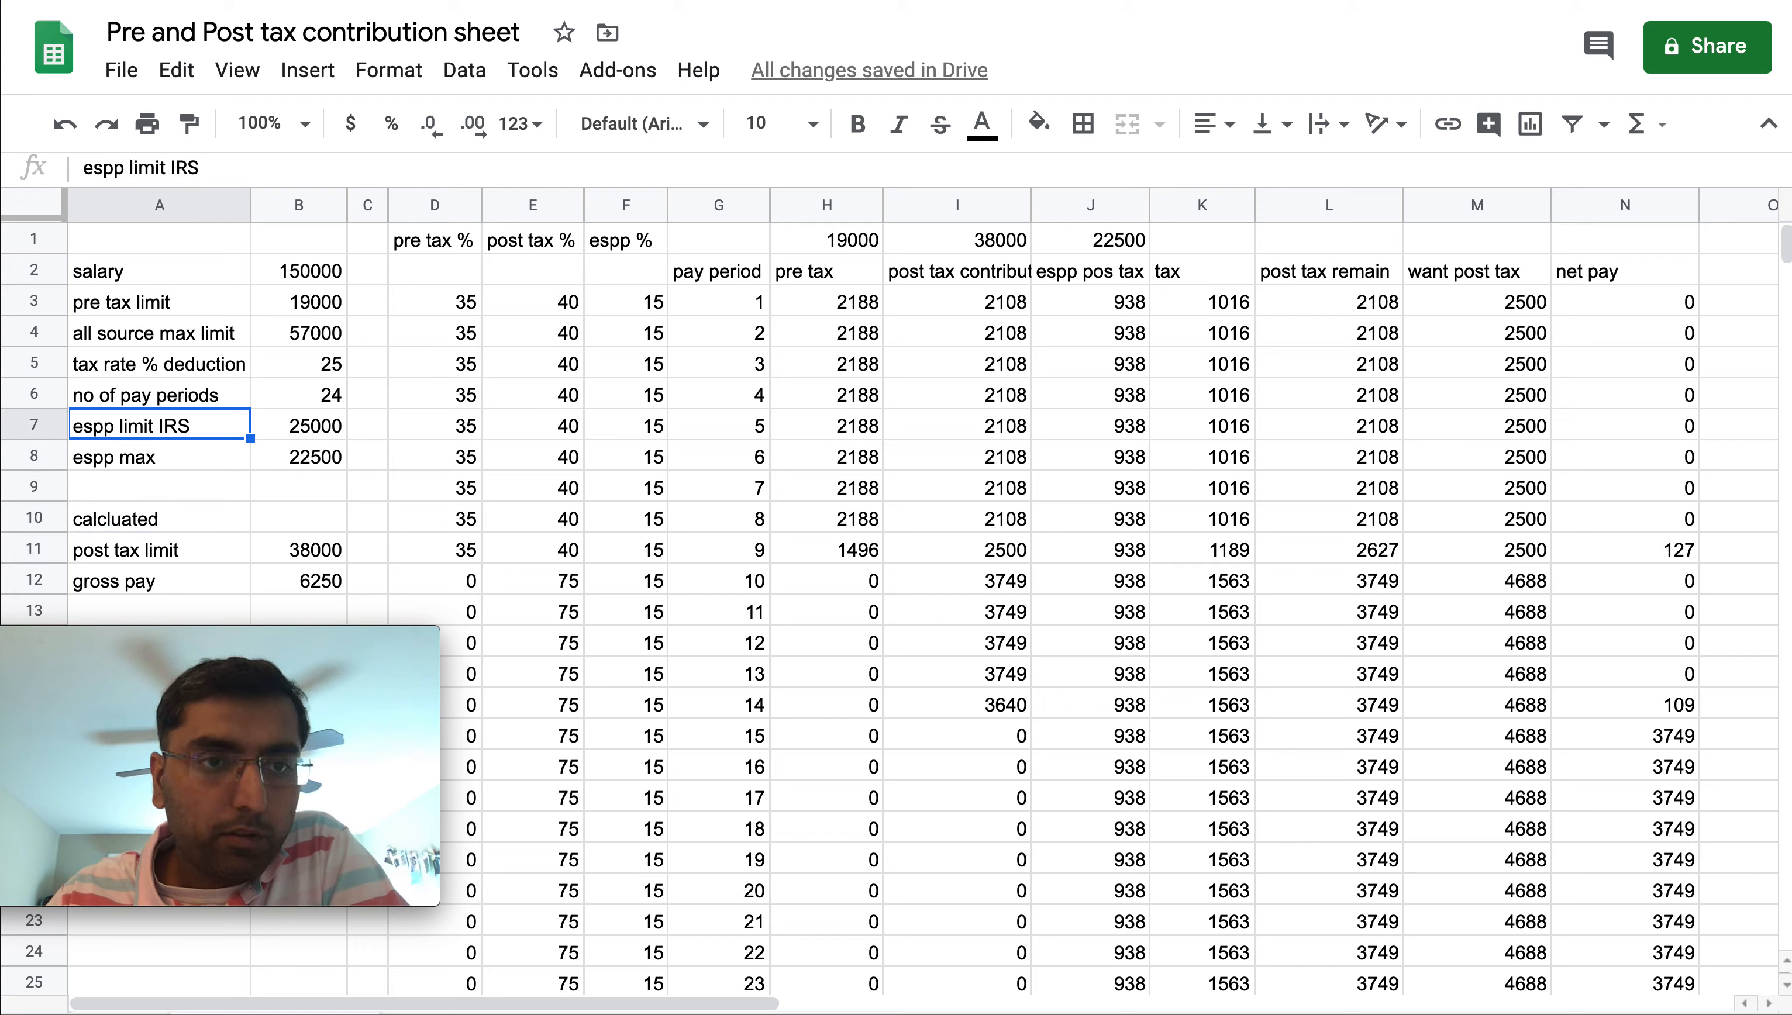
key("Right")
key("Down")
key("Down")
key("Down")
key("Down")
key("Down")
key("Down")
key("Down")
key("Down")
key("Down")
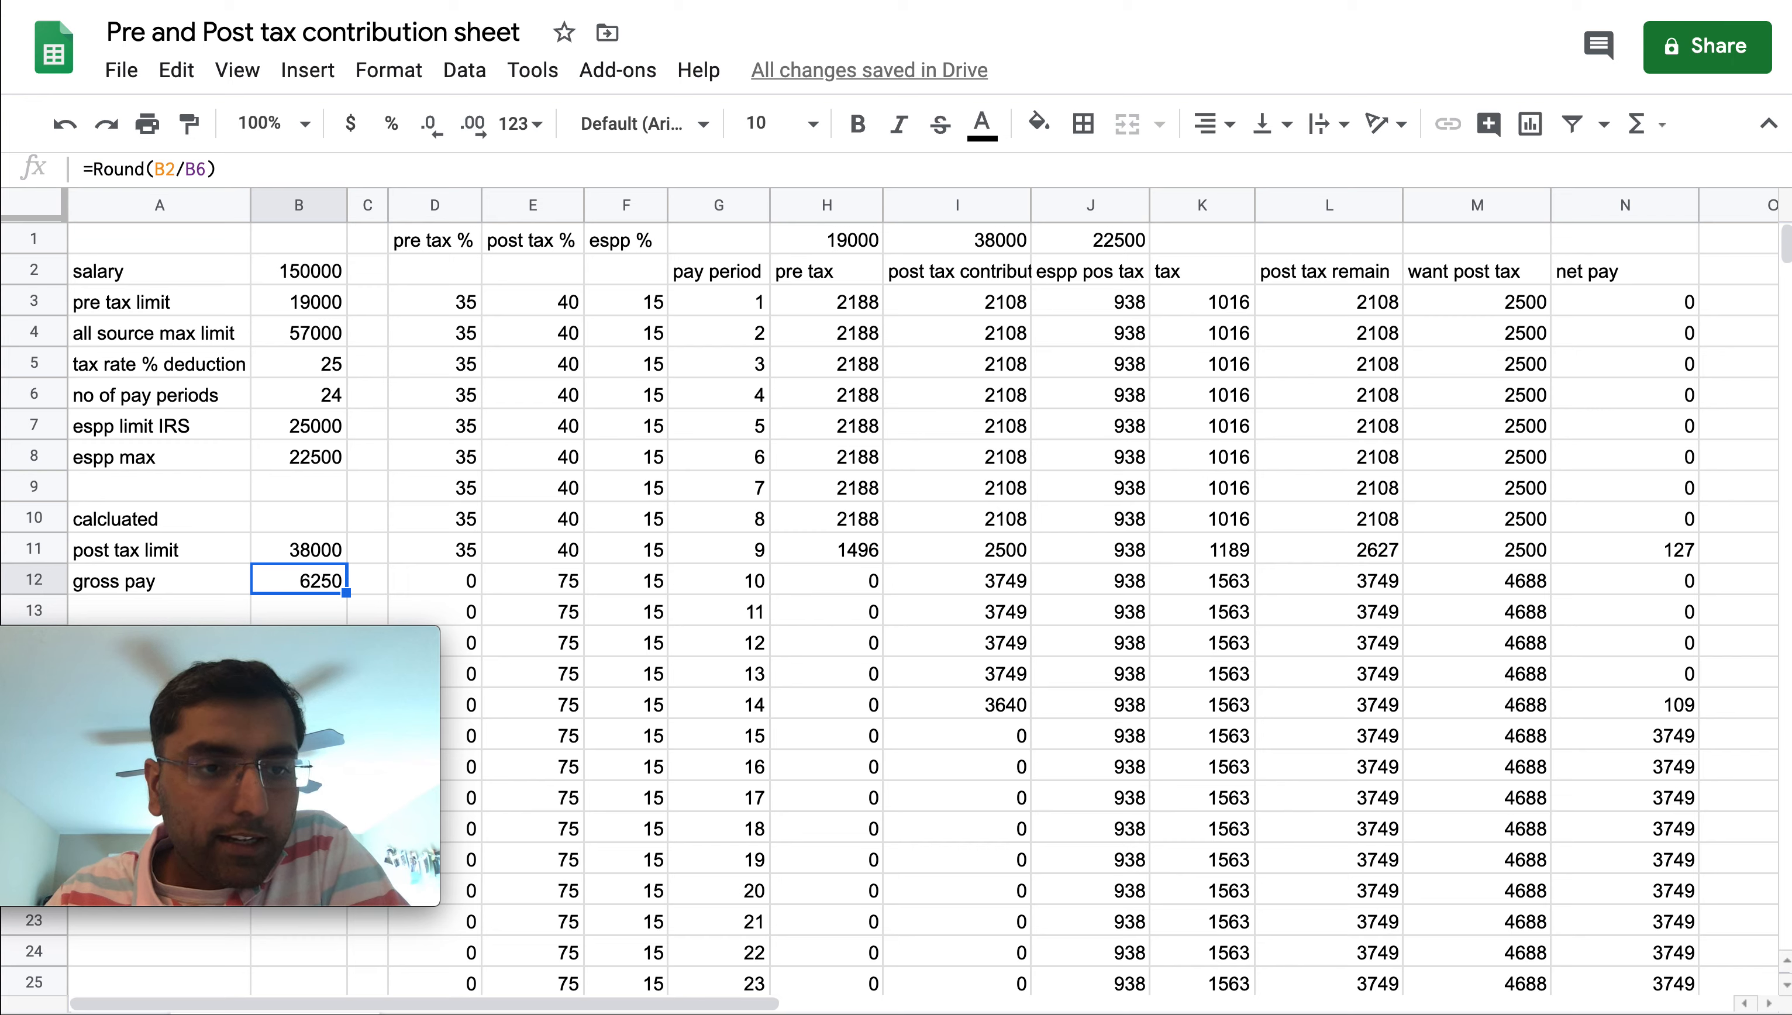
key("Left")
key("Right")
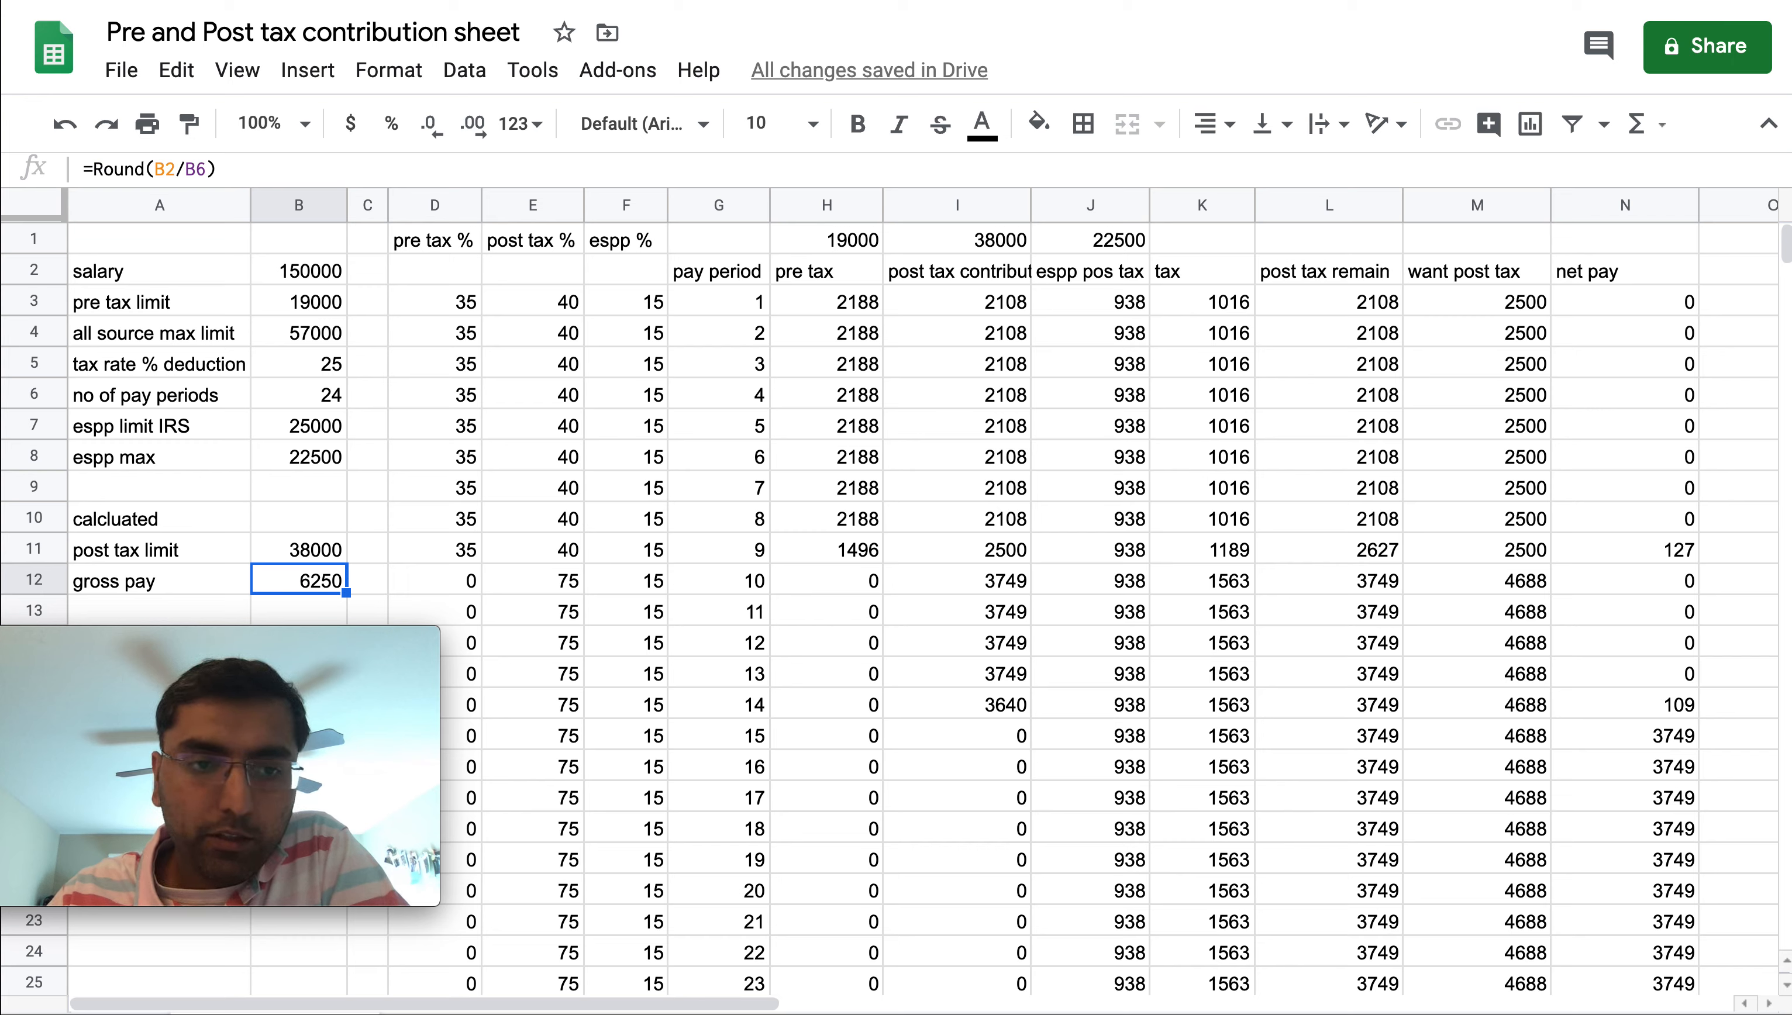
Open the gross pay formula in B12 to inspect its rounding, then leave it unchanged
key("Return")
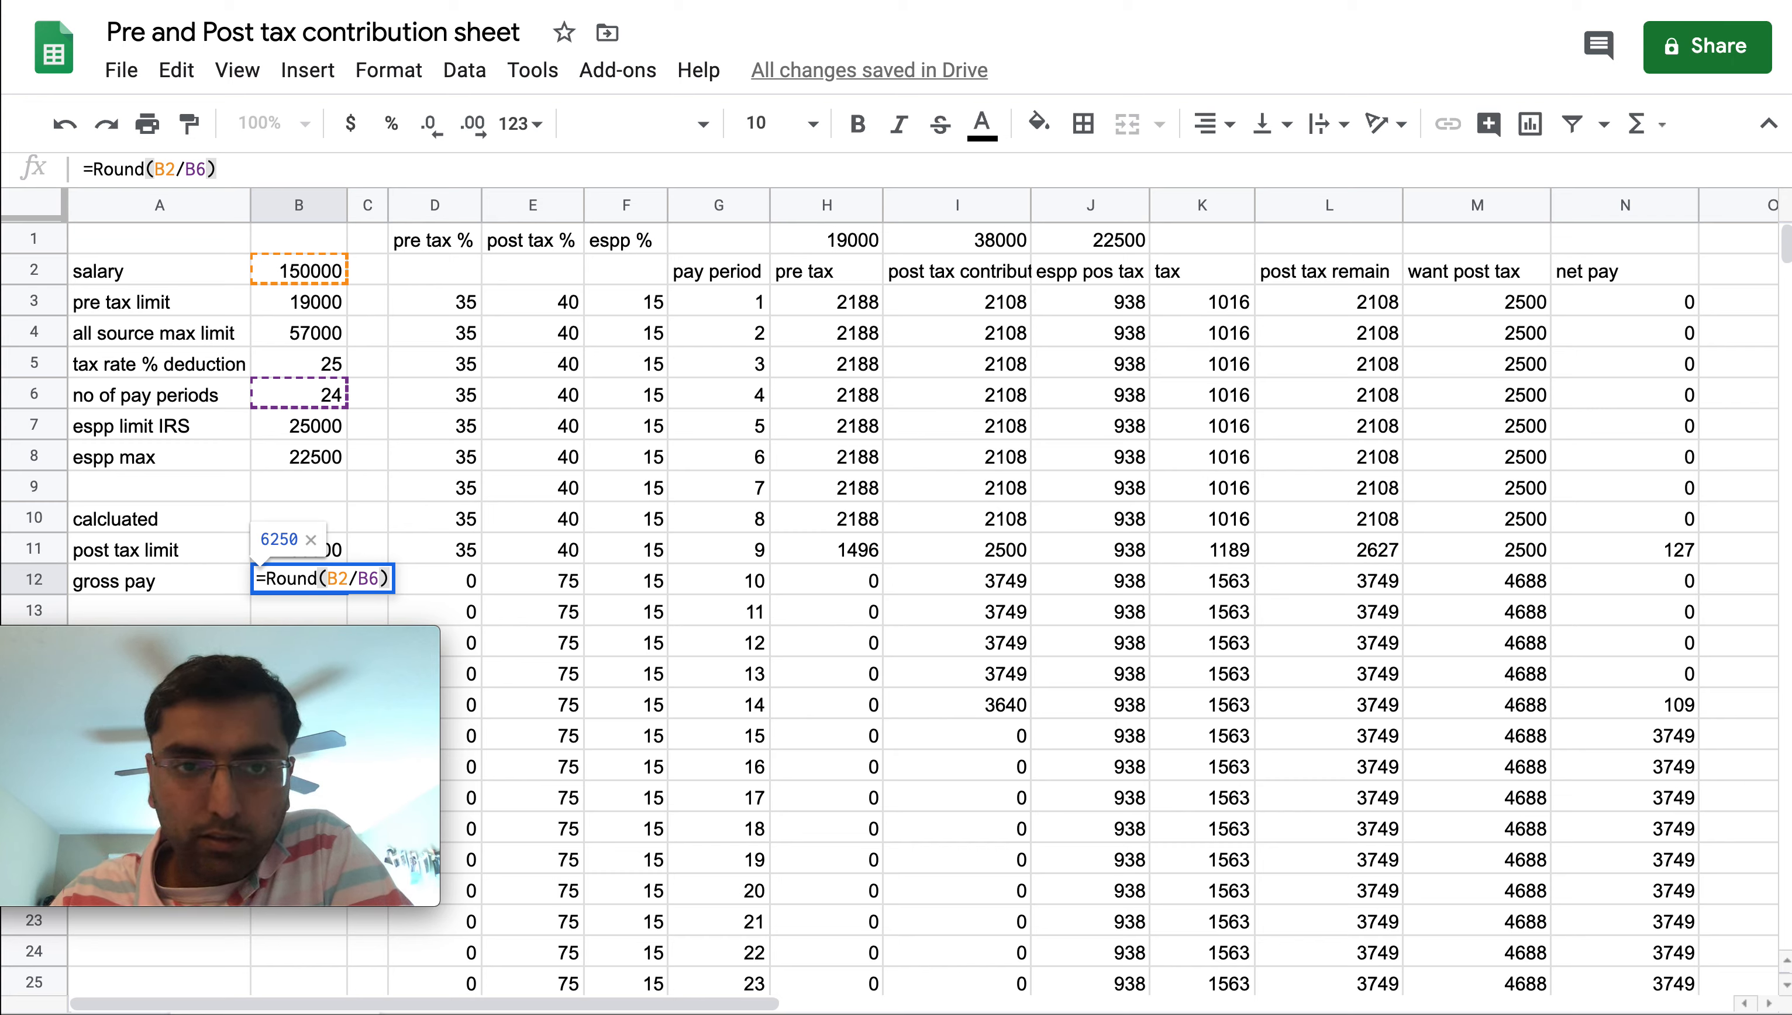
key("Return")
key("Up")
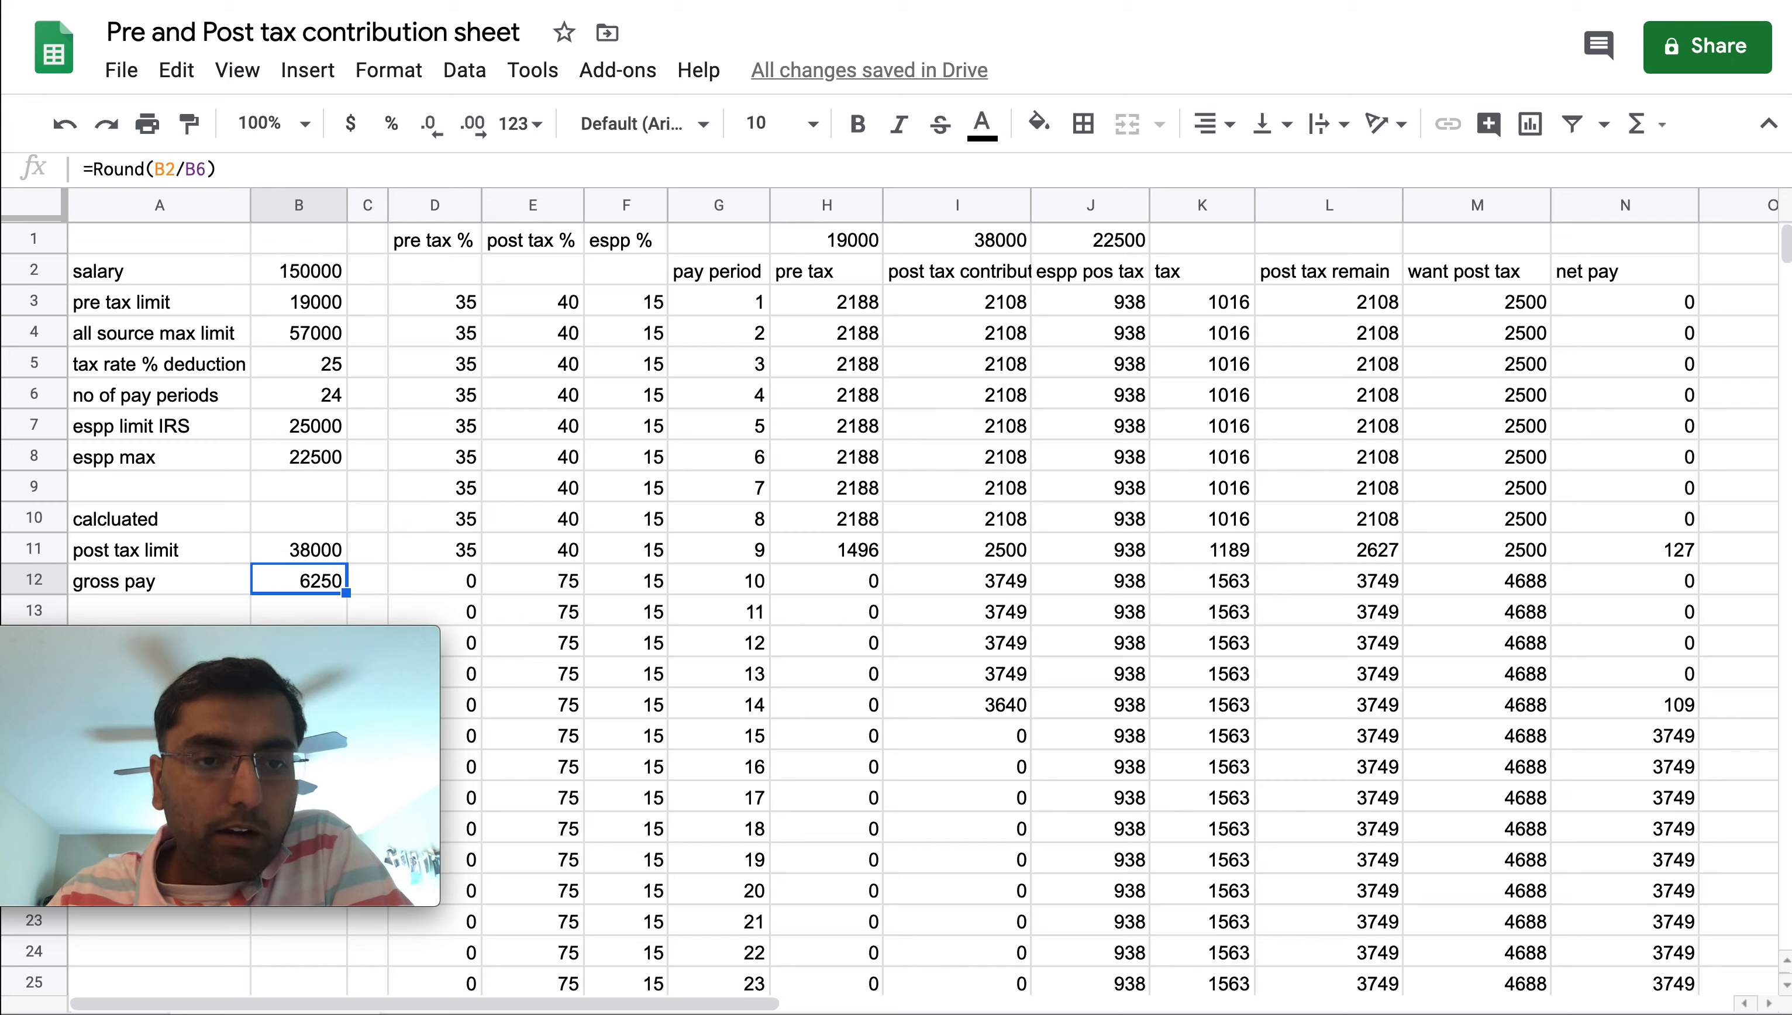
Review the pre tax %, post tax % and espp % columns across the first pay periods
key("Right")
key("Right")
key("Up")
key("Up")
key("Up")
key("Up")
key("Up")
key("Up")
key("Up")
key("Up")
key("Up")
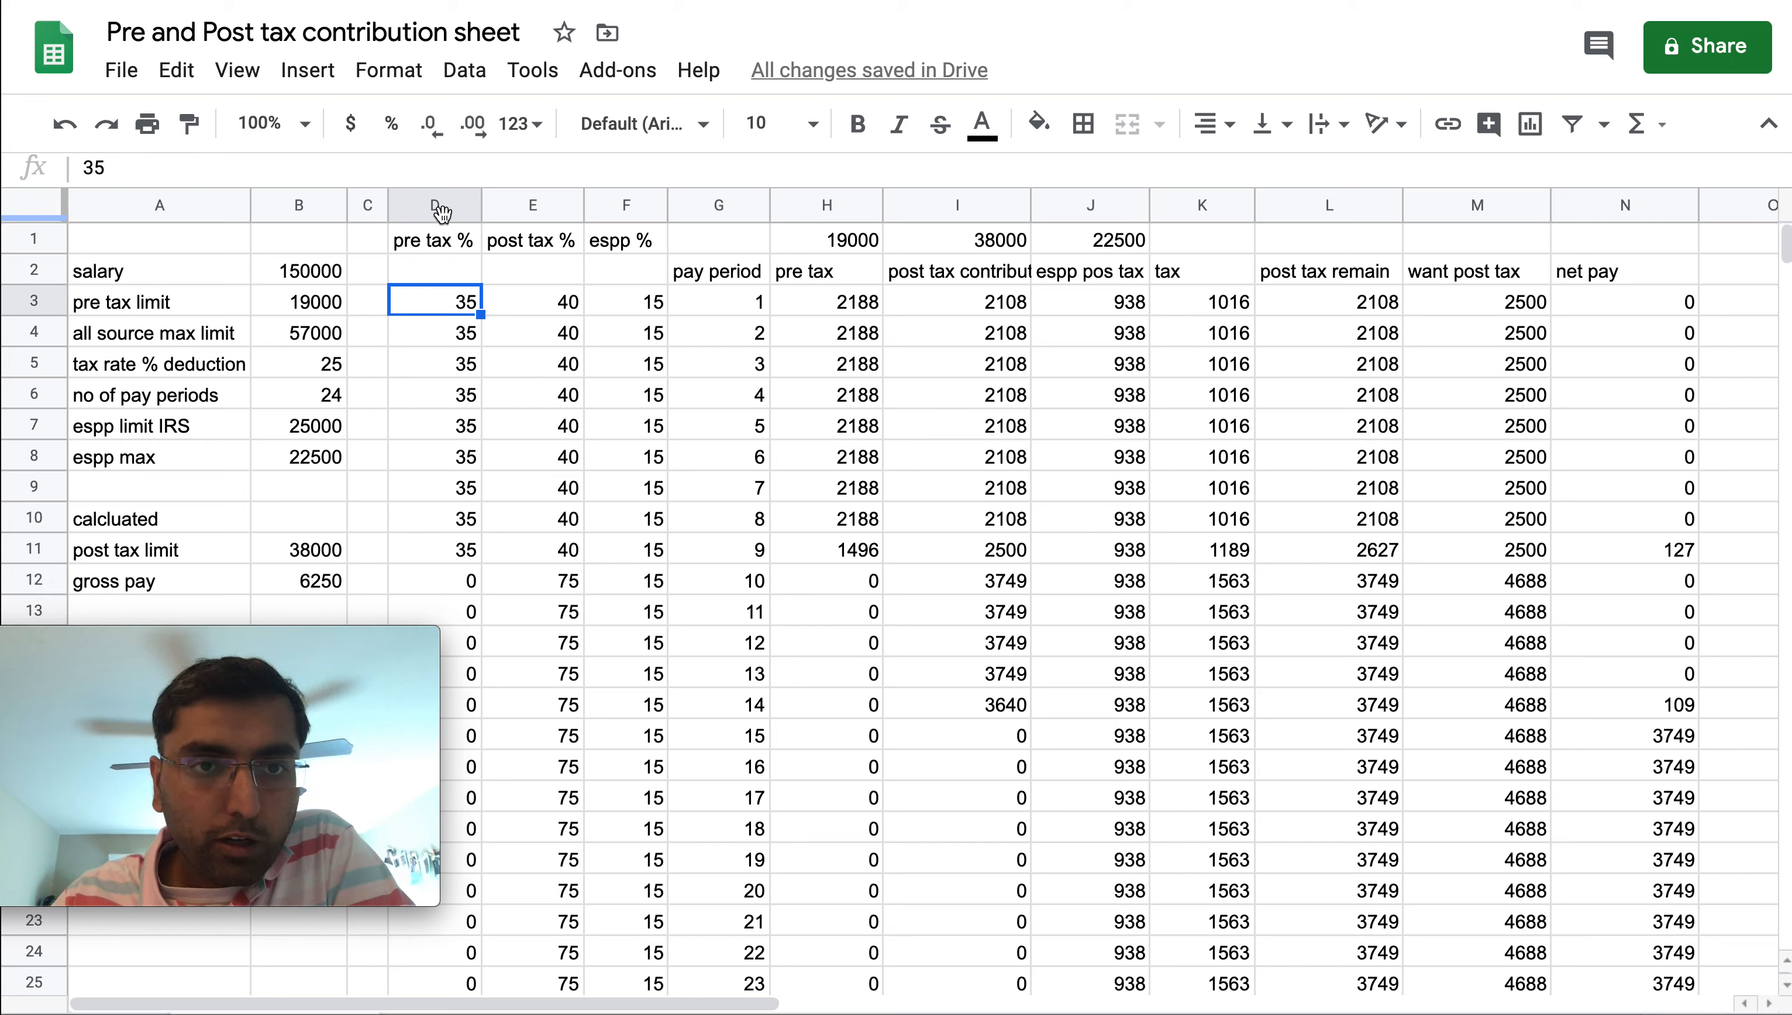
left_click_drag(444, 303, 437, 542)
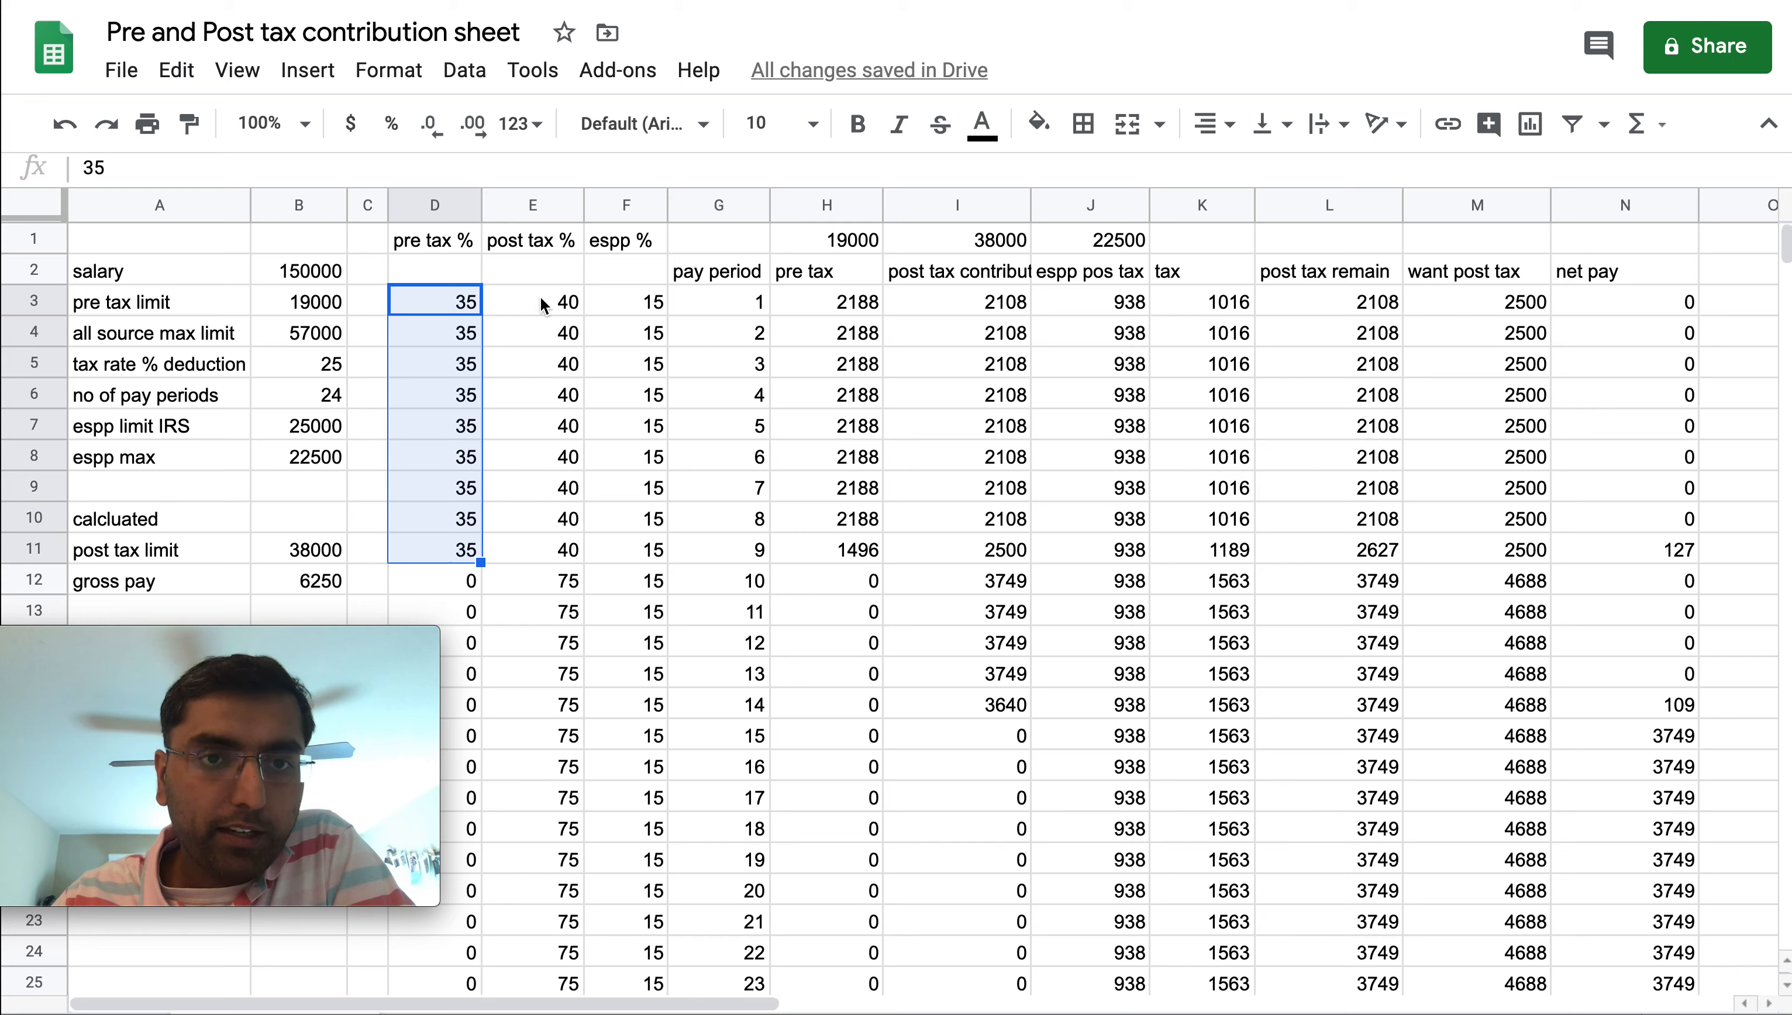
left_click_drag(541, 297, 526, 541)
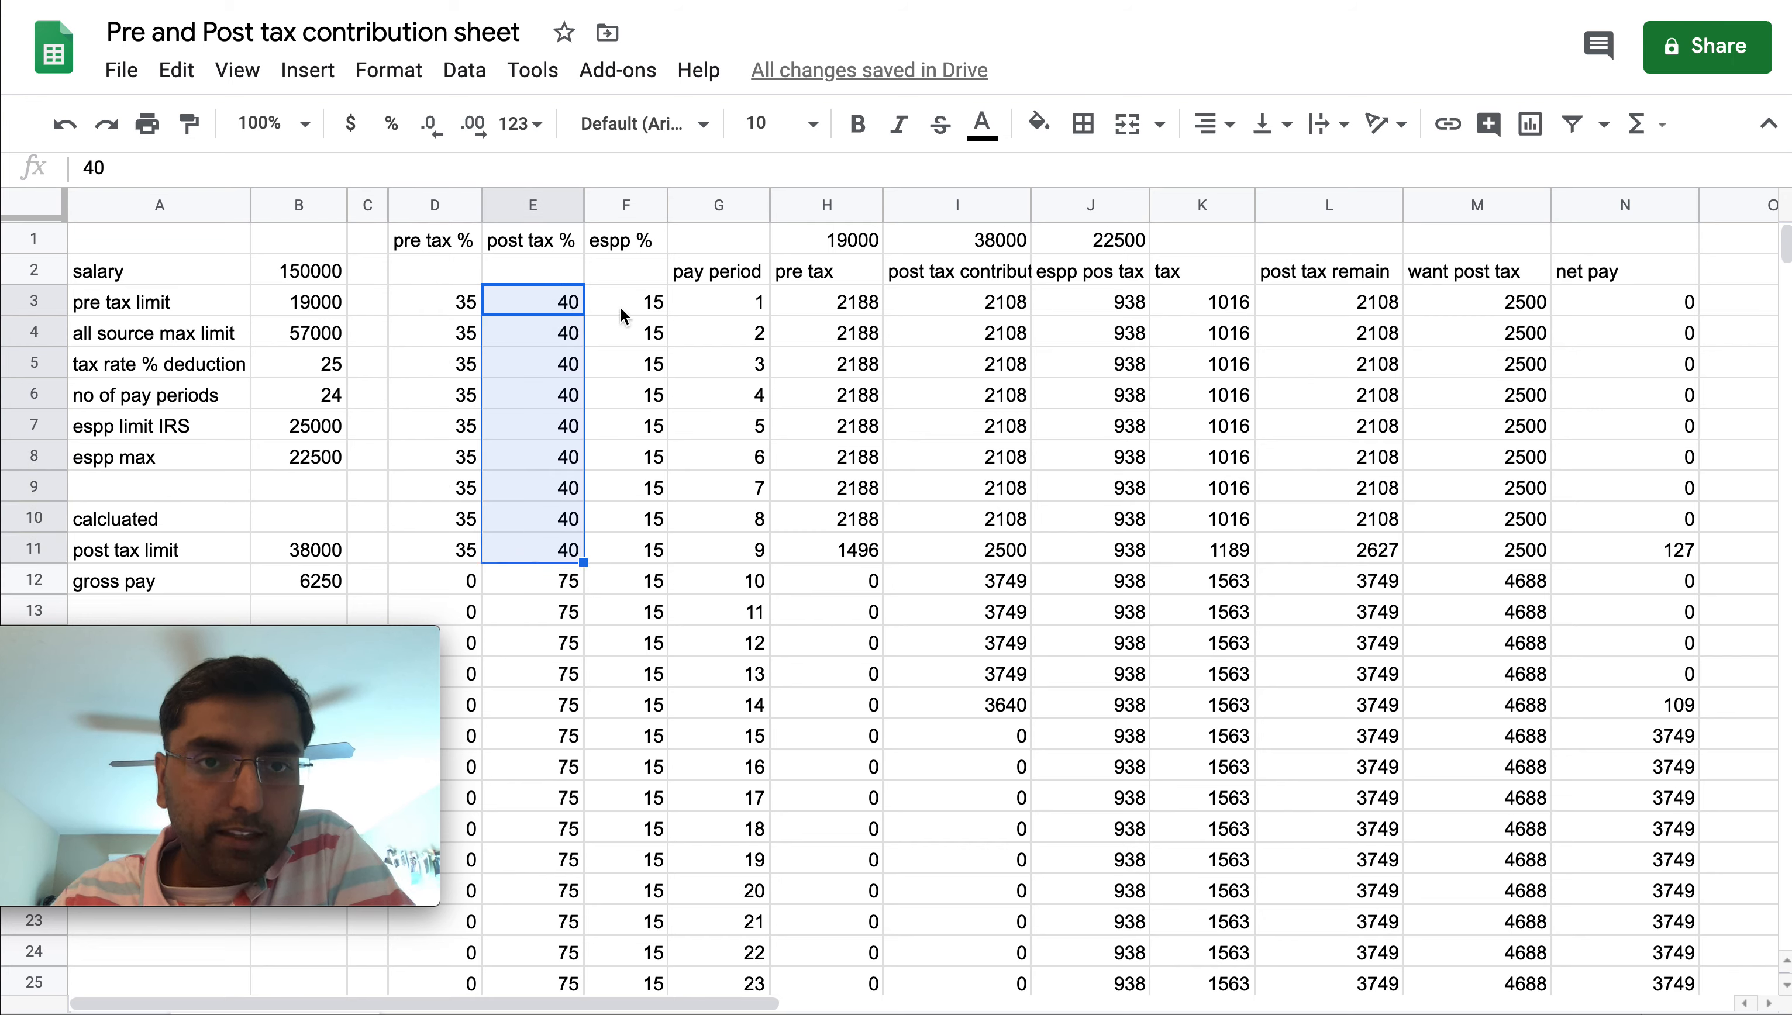
left_click_drag(620, 308, 618, 567)
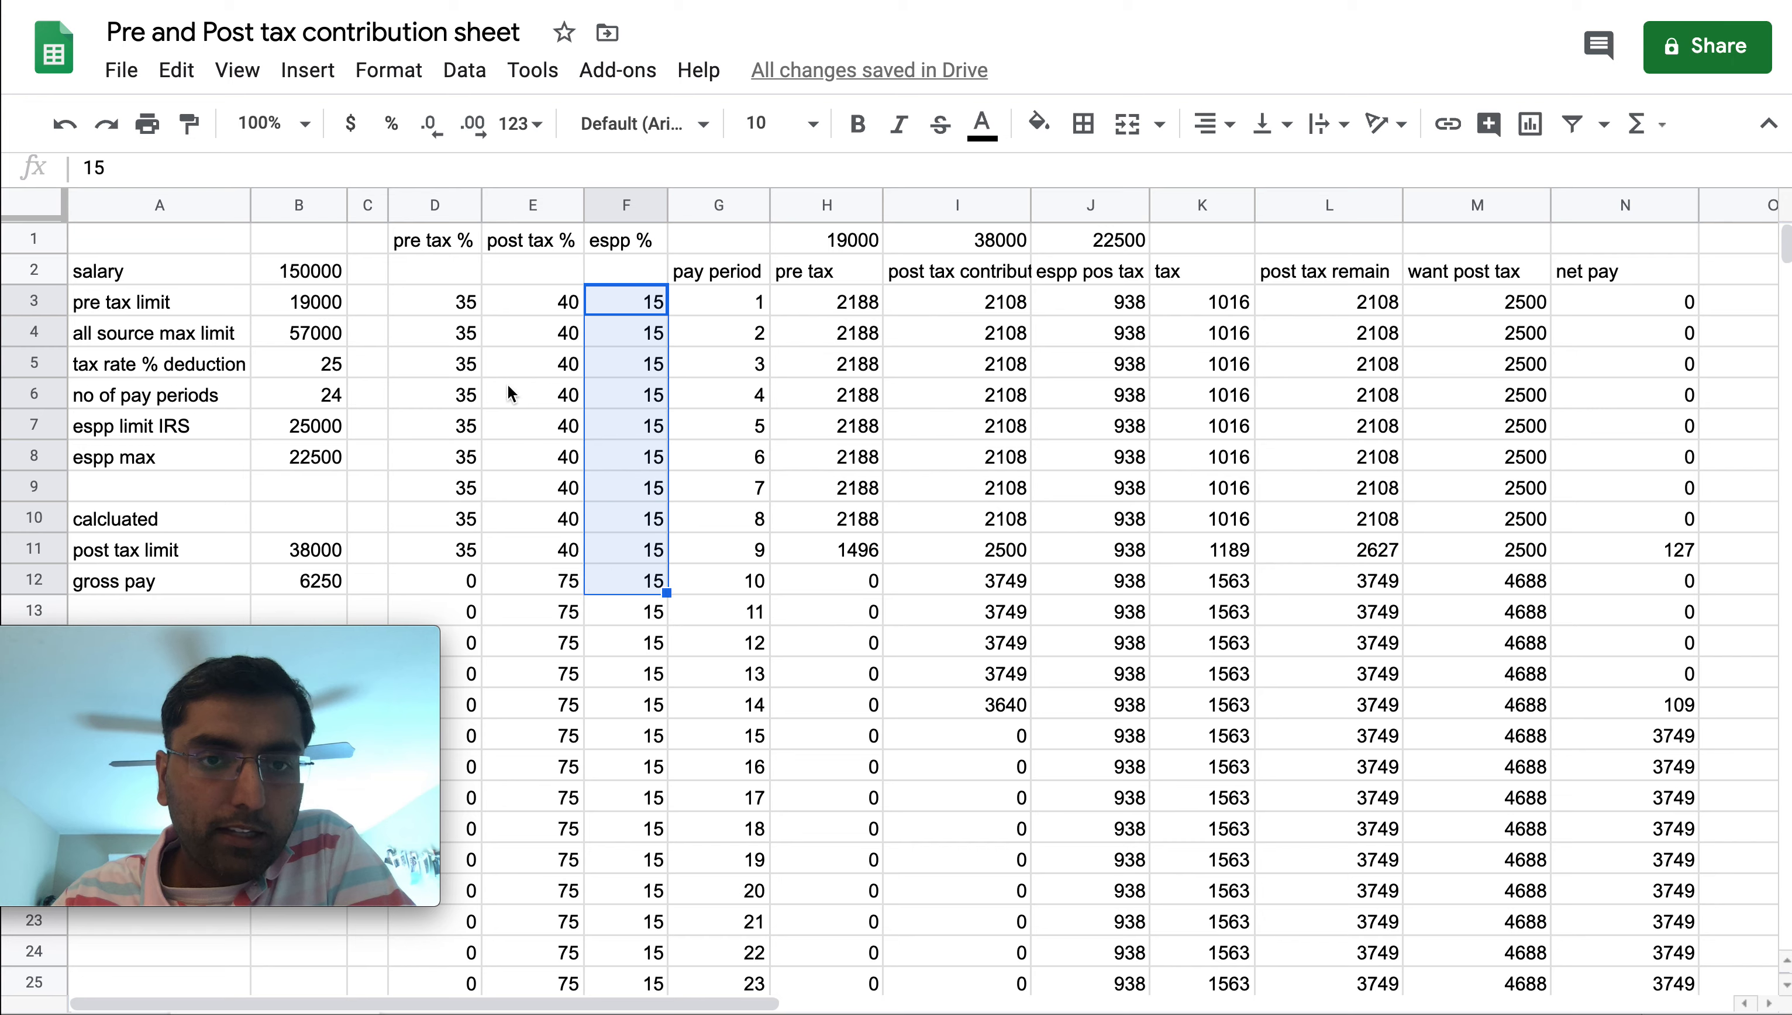
left_click_drag(455, 302, 570, 551)
left_click(569, 581)
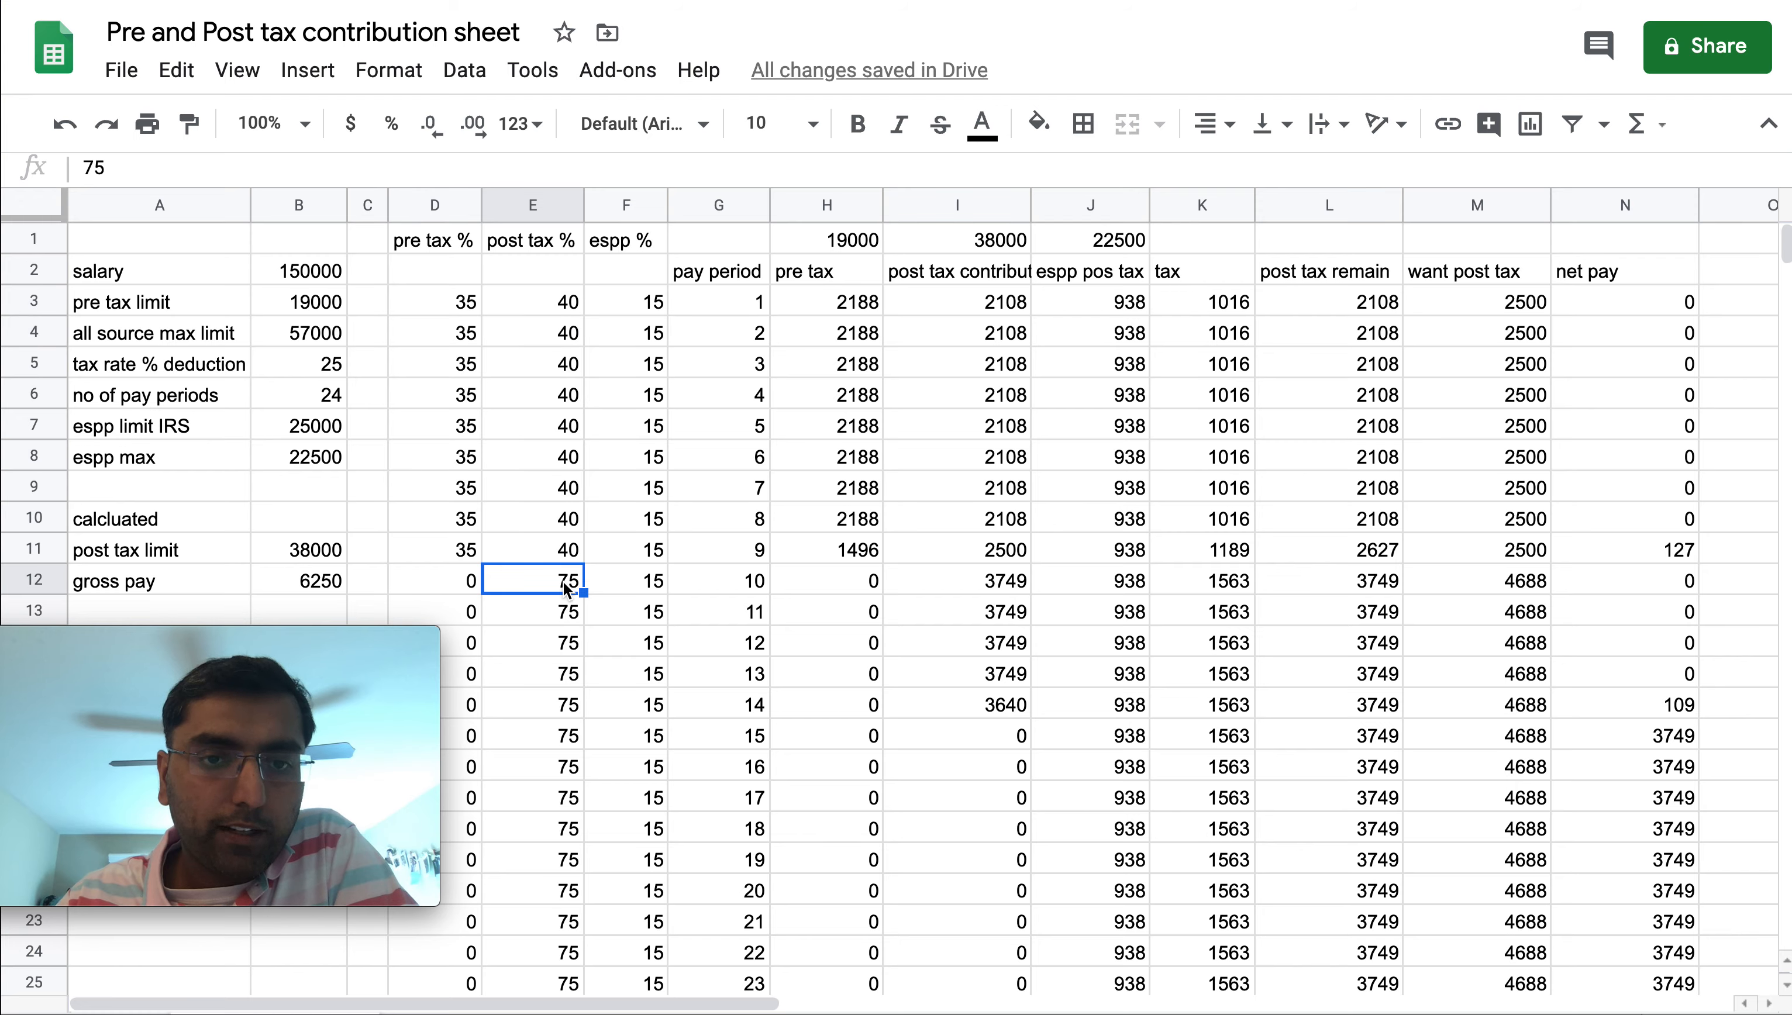
left_click_drag(639, 300, 632, 606)
left_click_drag(430, 300, 463, 543)
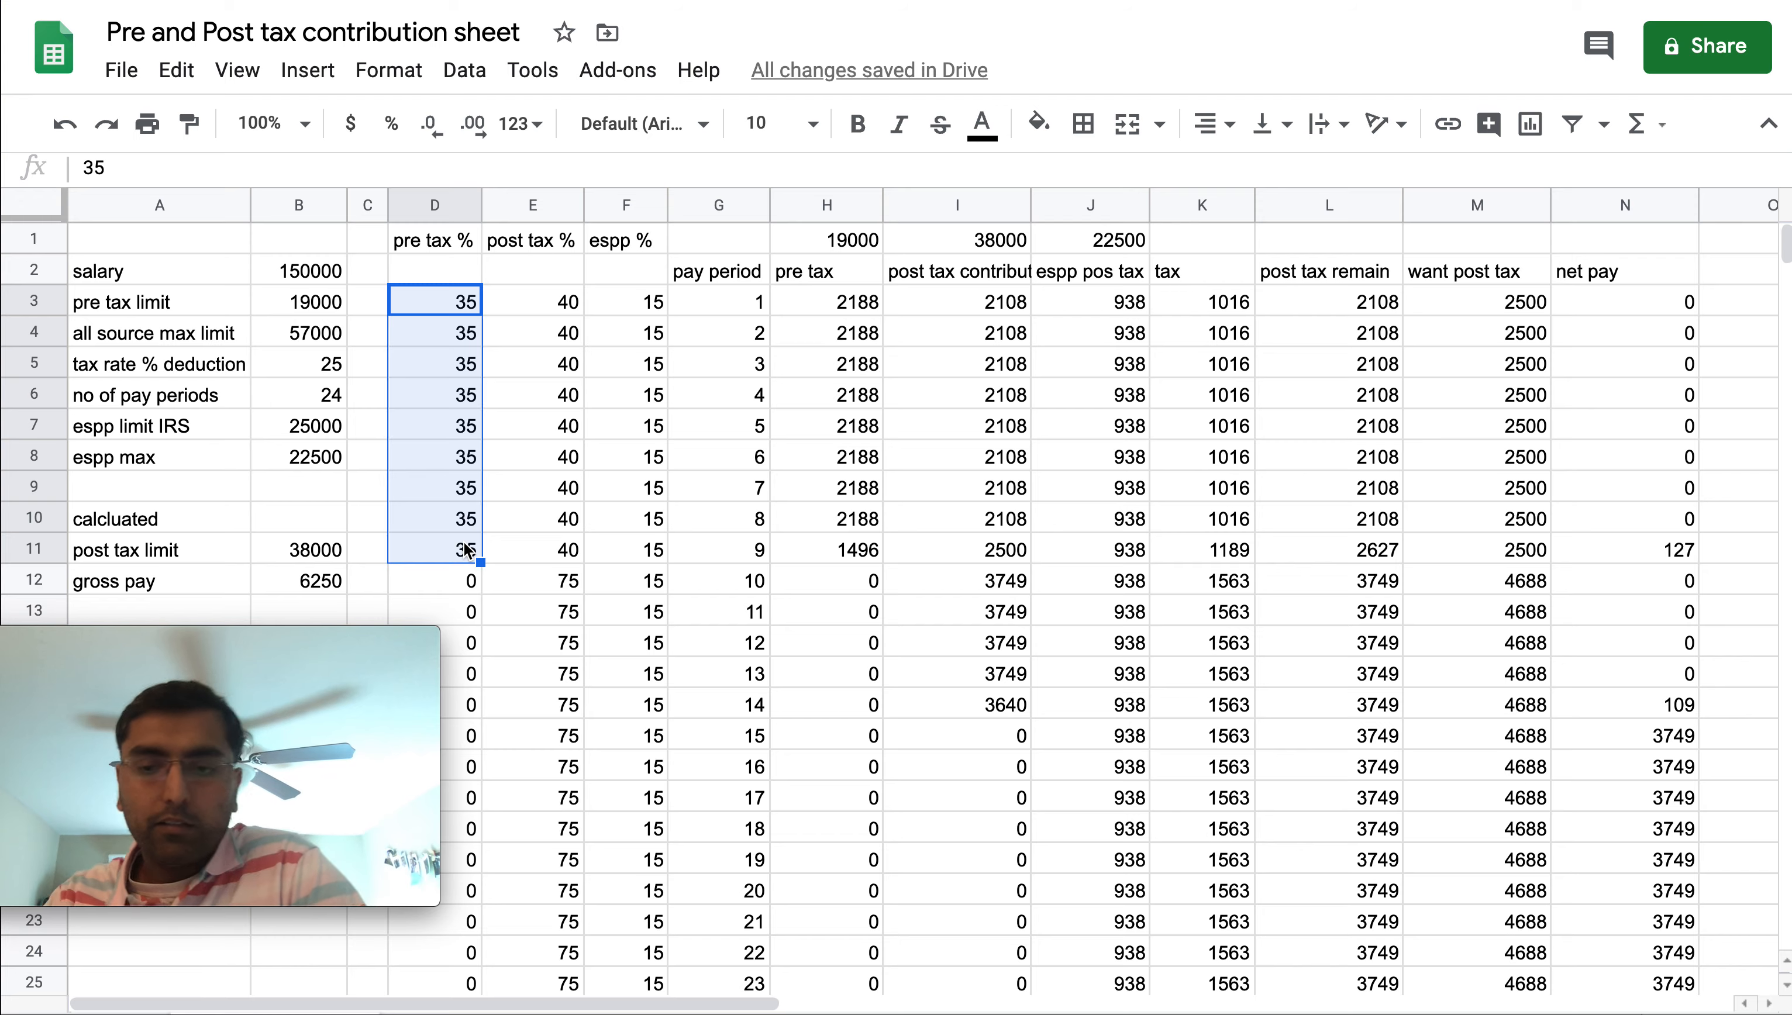
Clear the pre tax percentages for periods 1 to 9 and set post tax to 75 for periods 1 and 2
key("Delete")
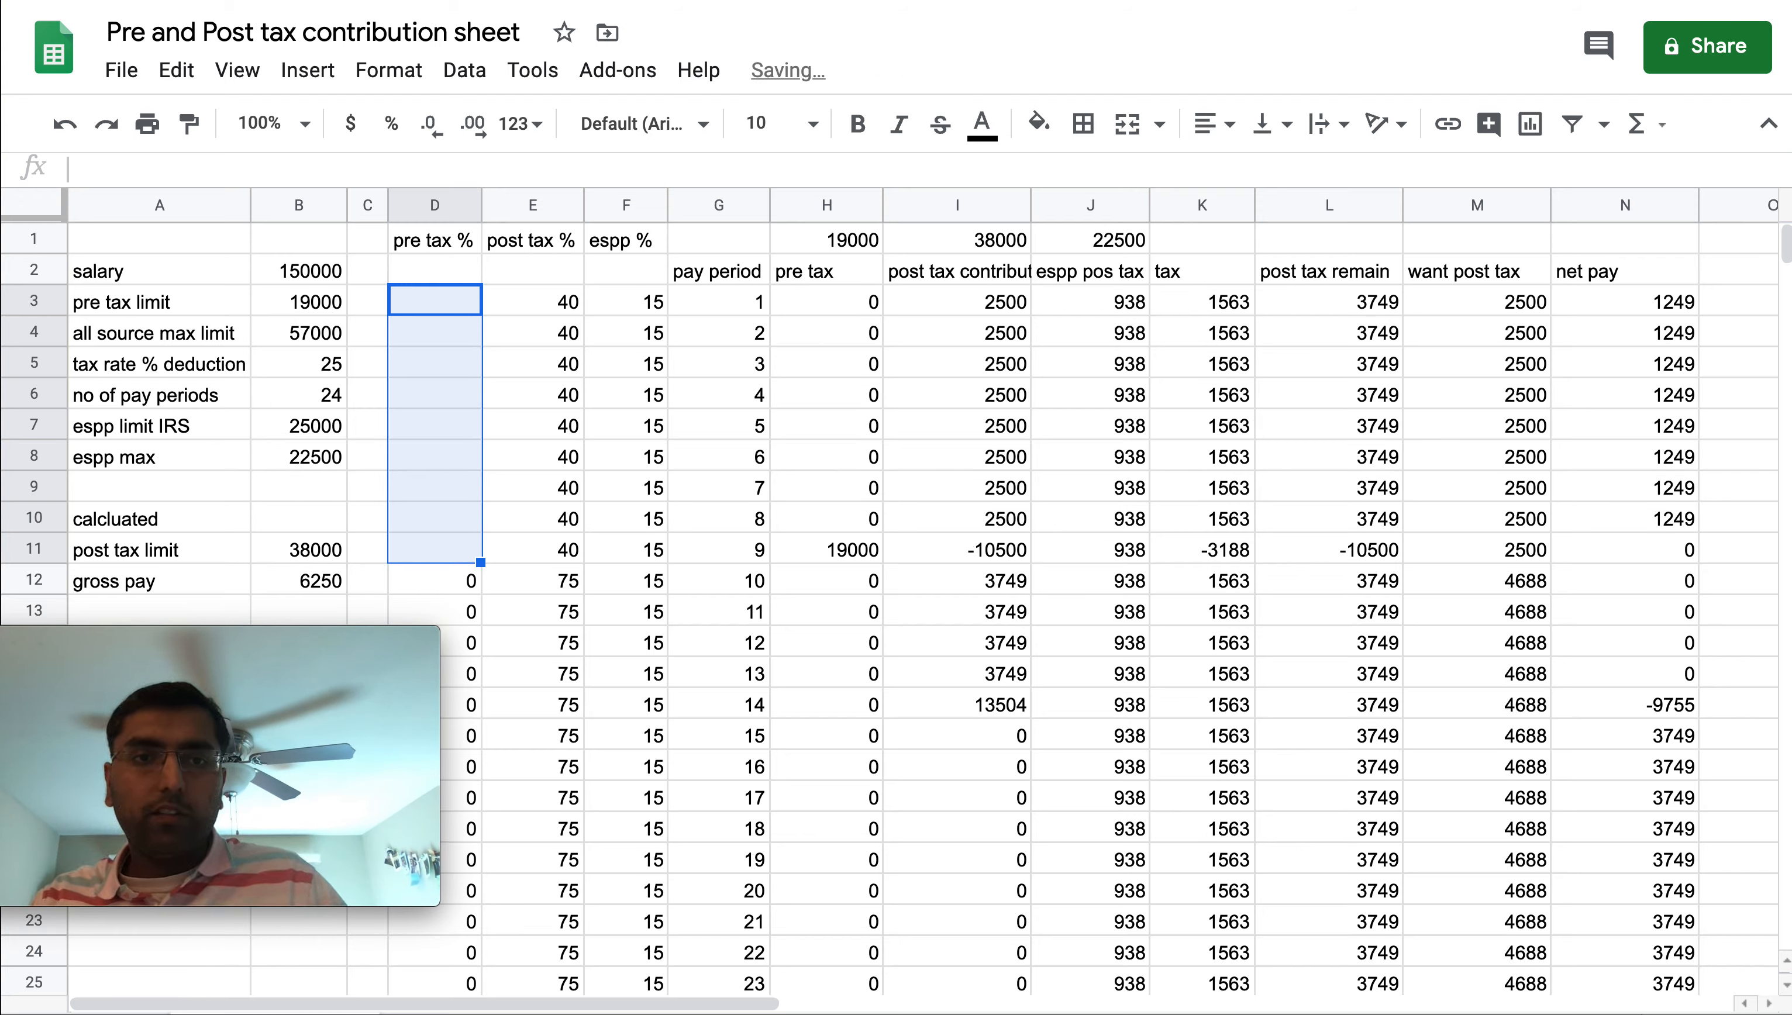
left_click_drag(533, 301, 533, 550)
type("75")
key("Return")
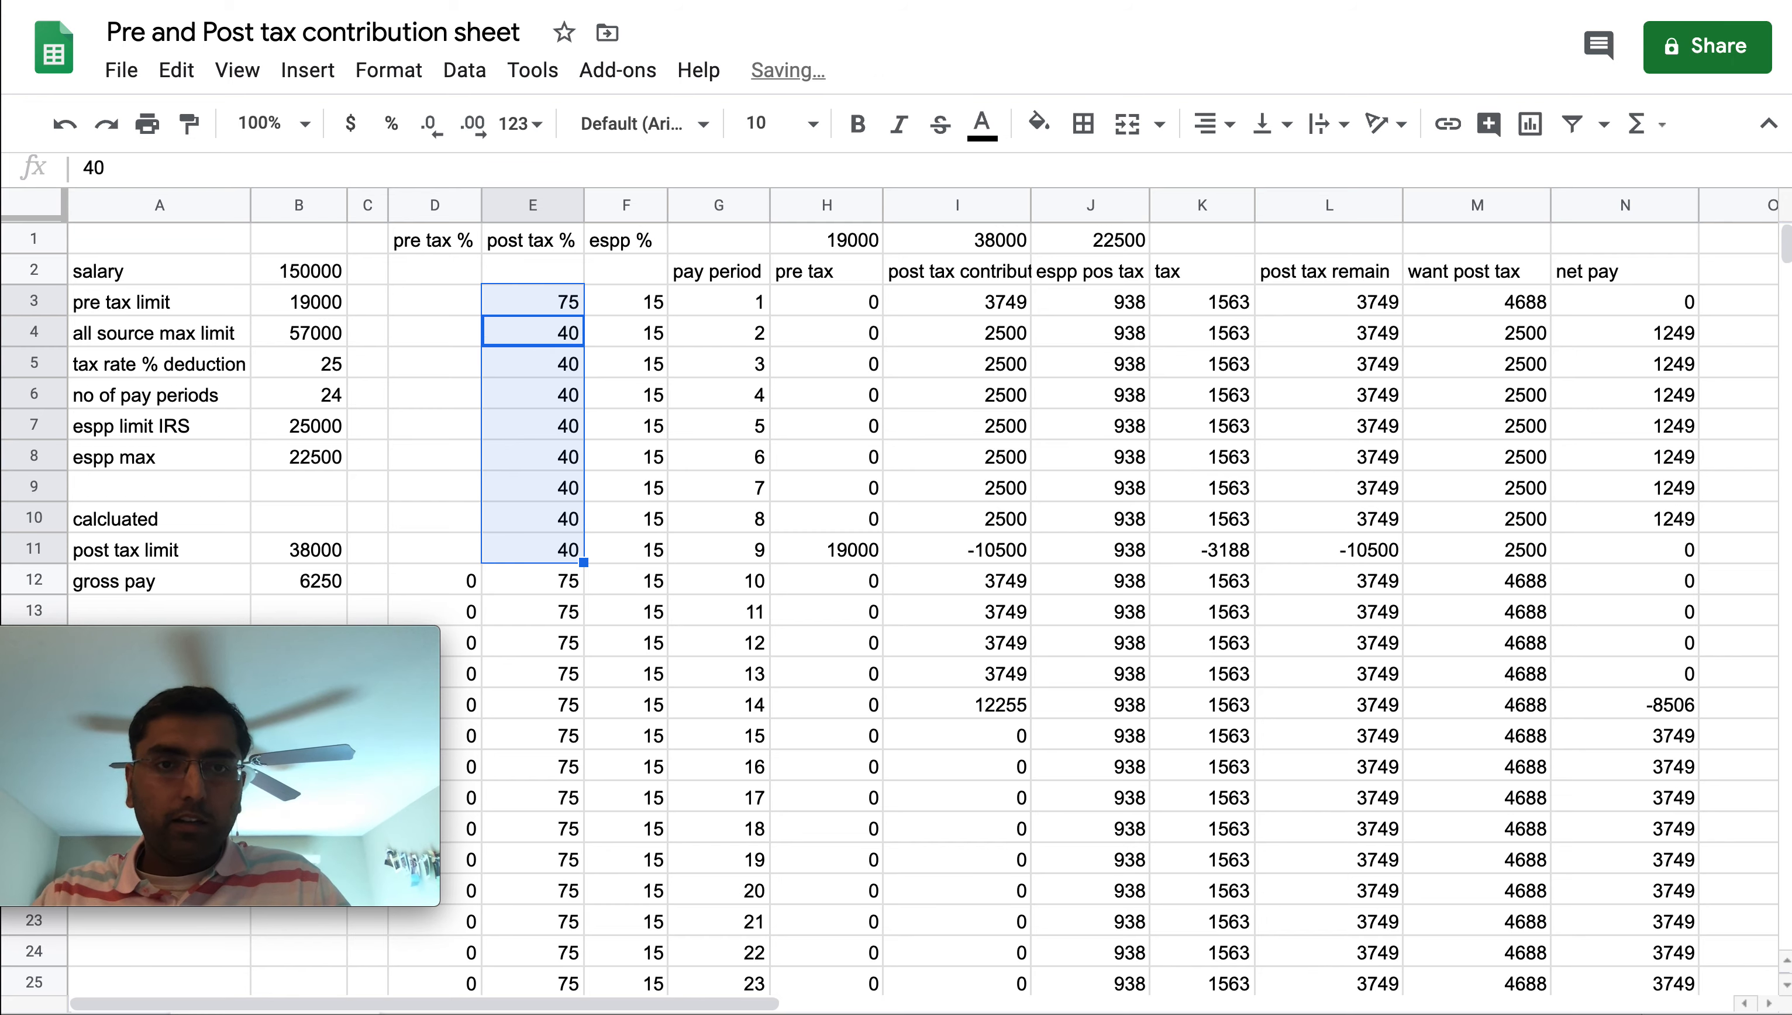
type("75")
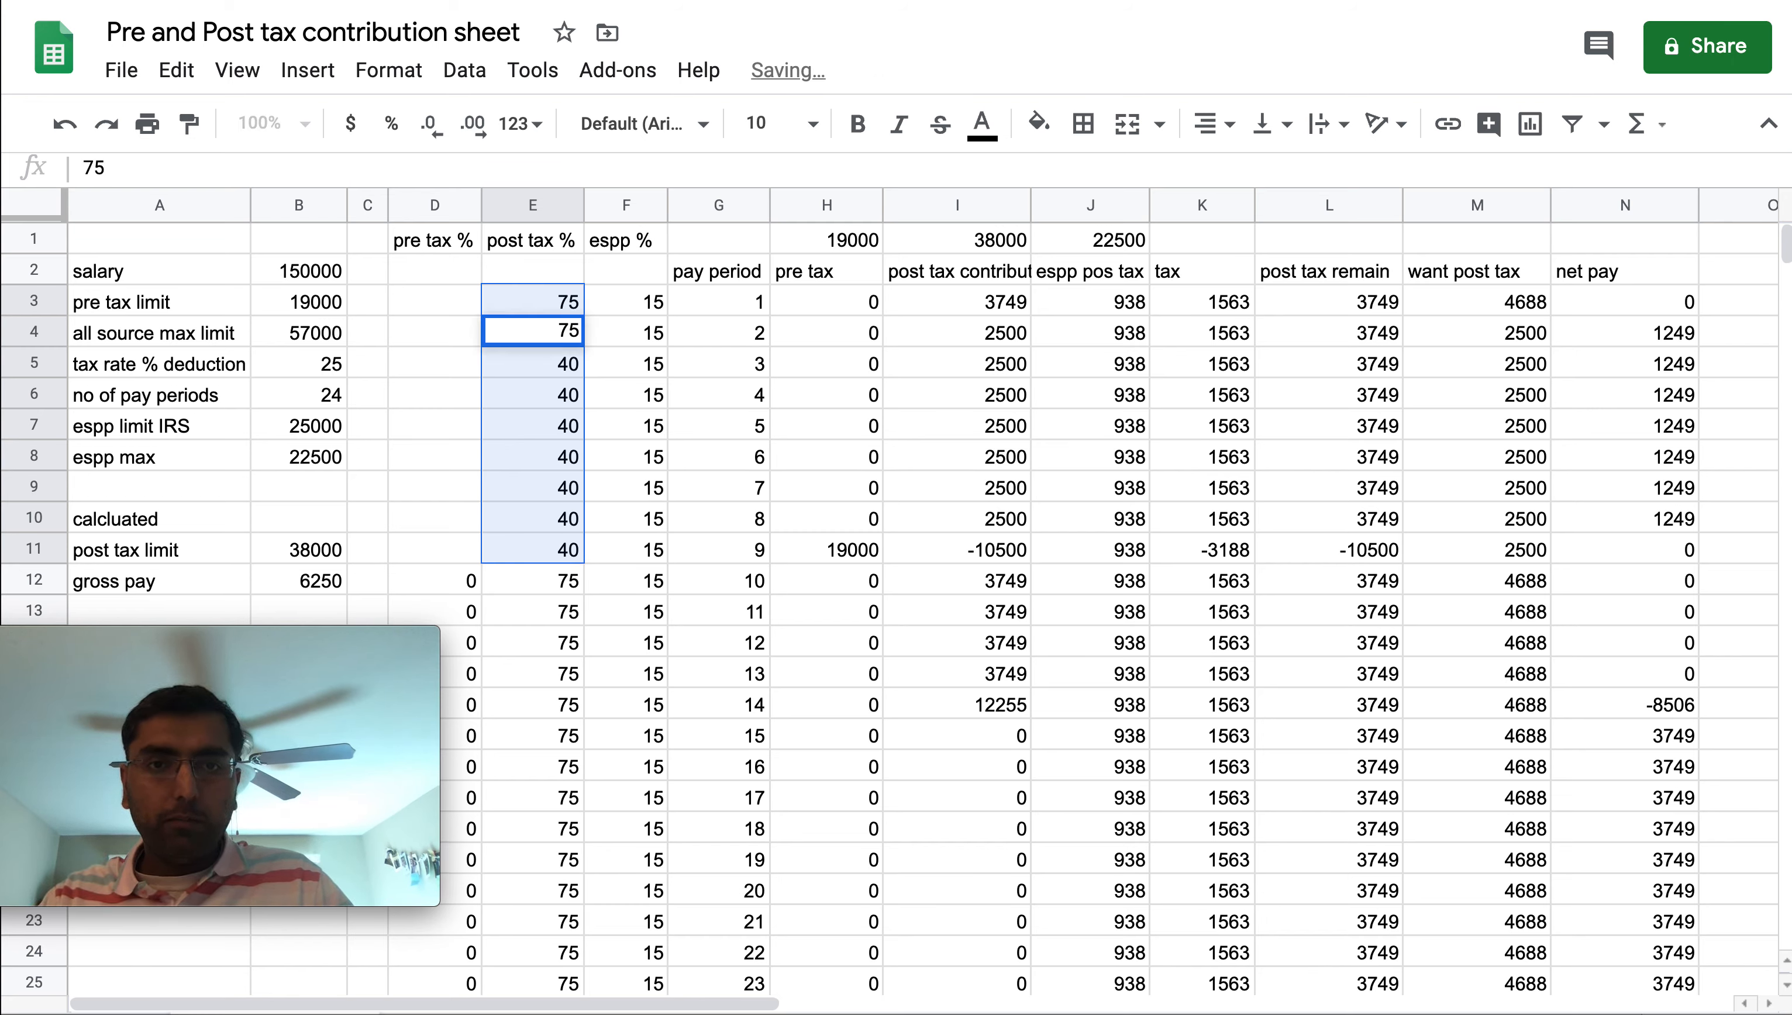
key("Return")
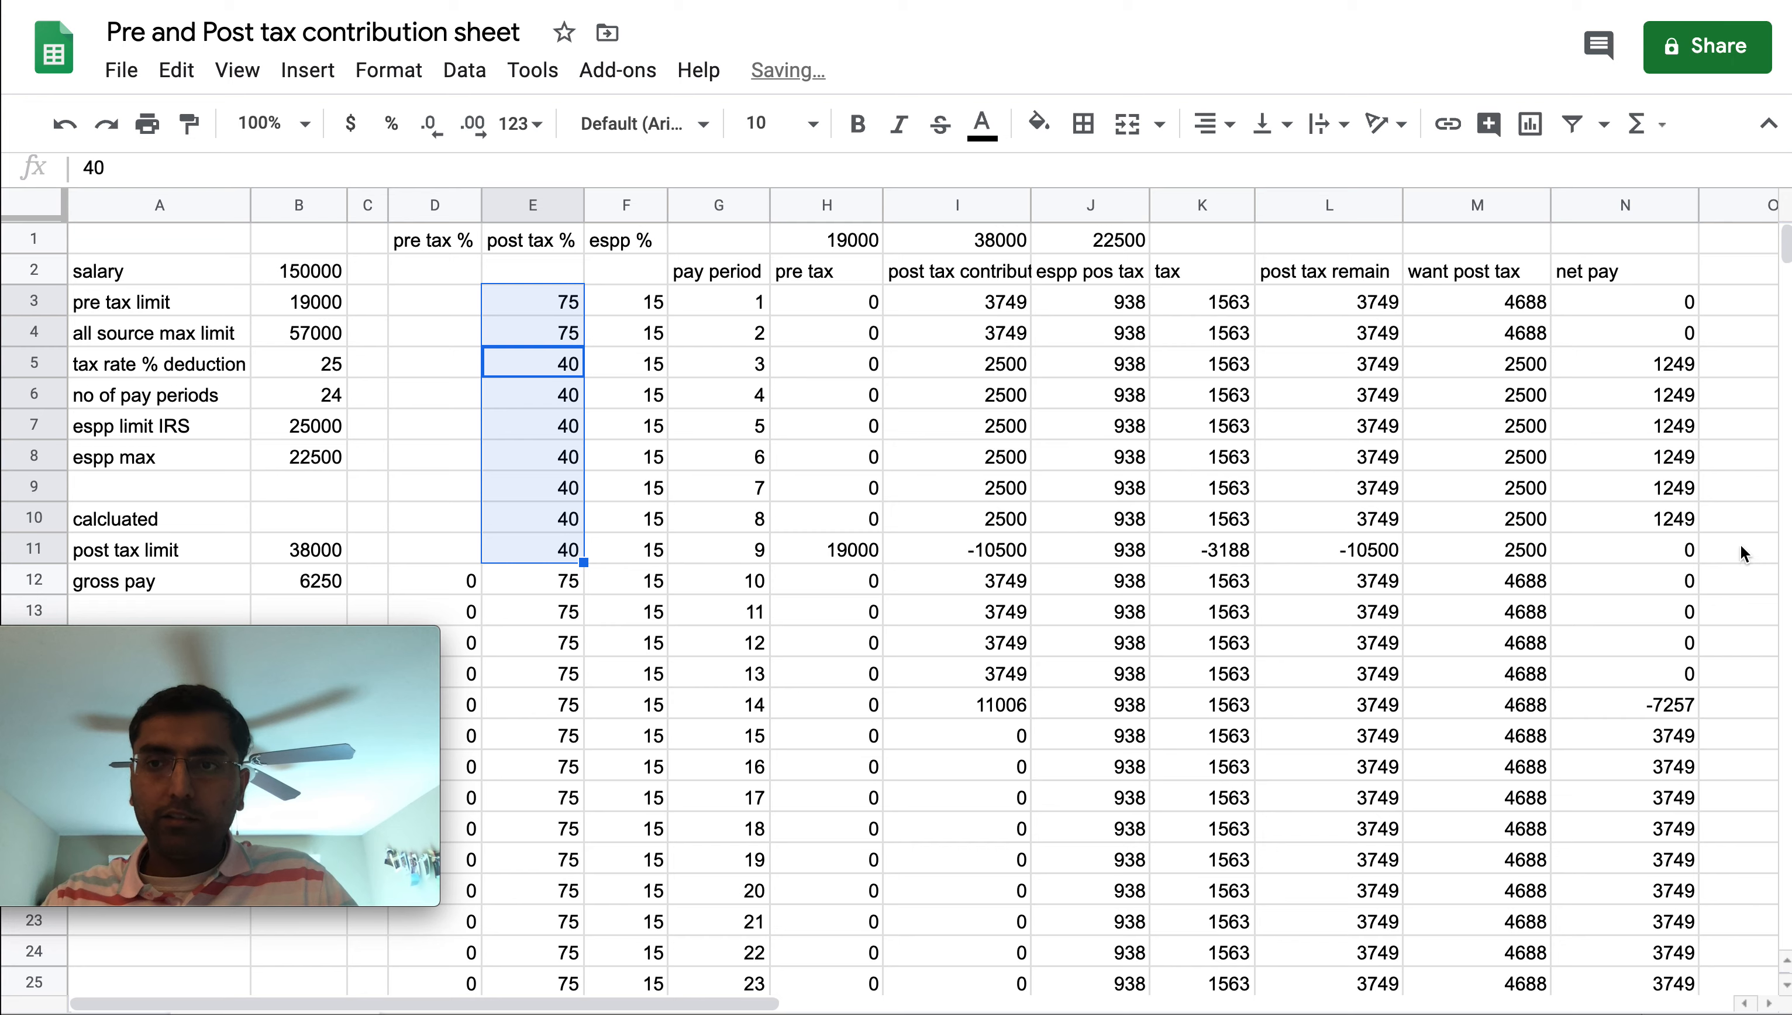
left_click_drag(1666, 304, 1656, 363)
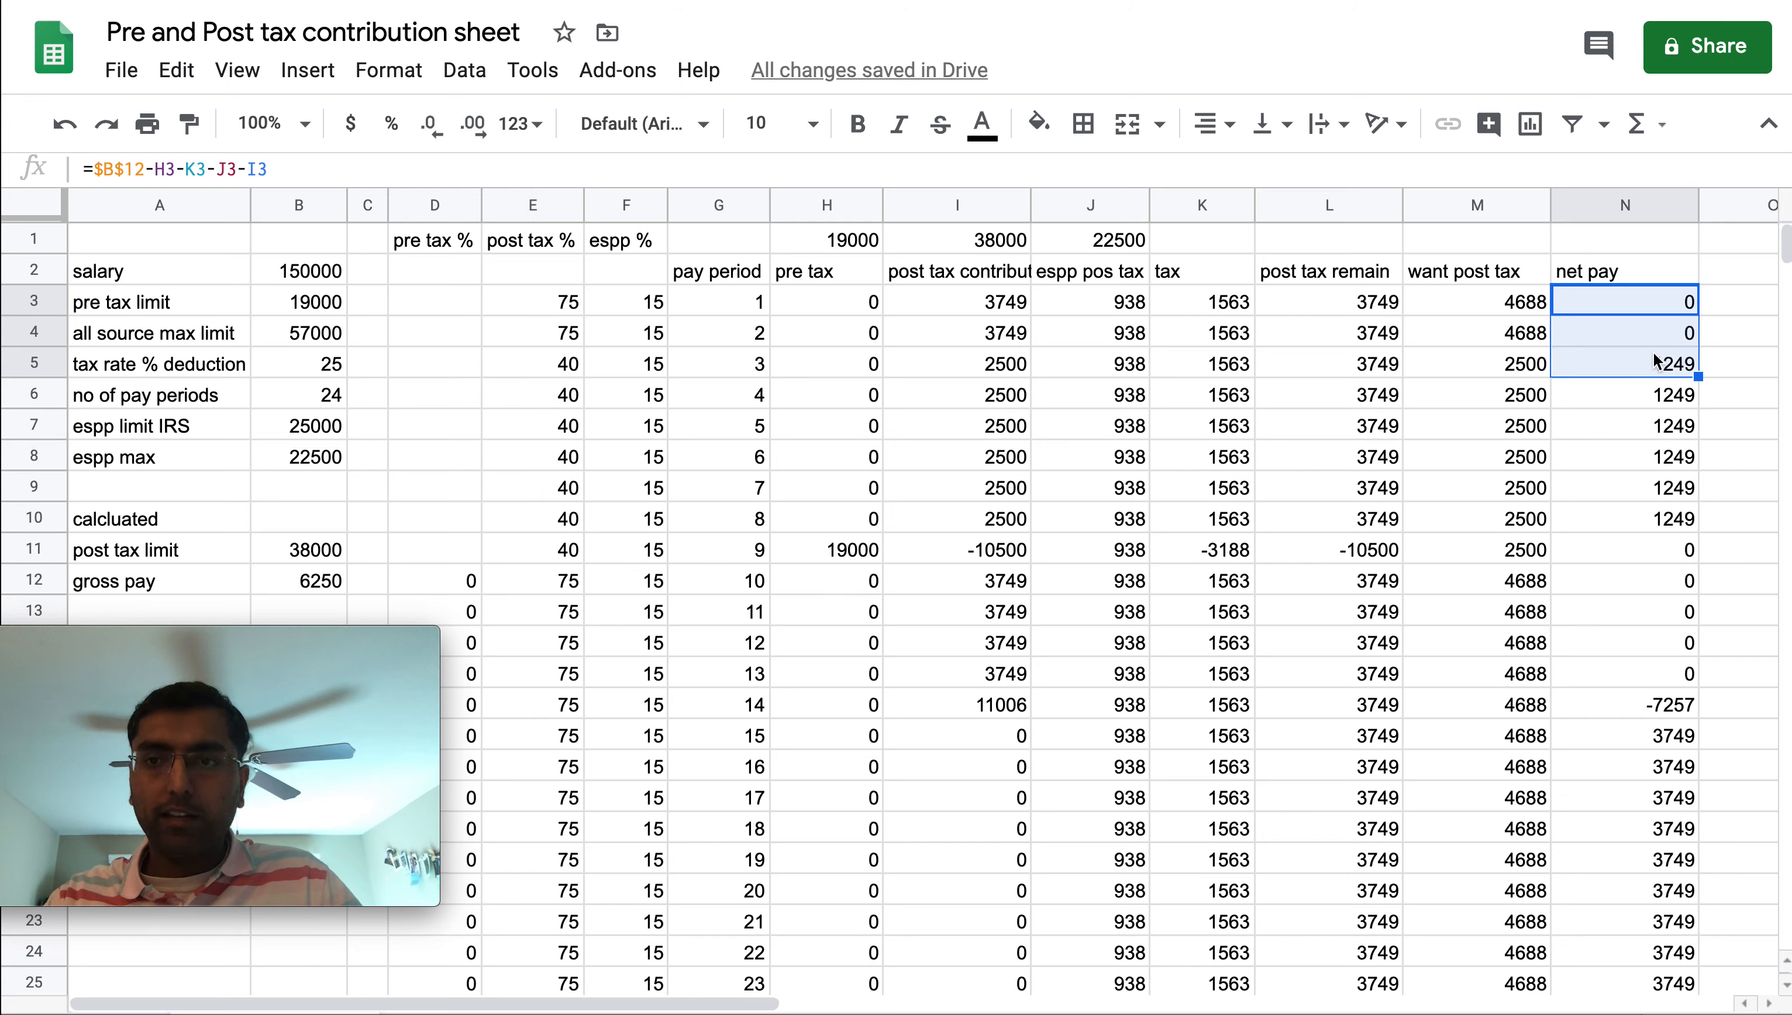
Undo the three percentage edits
key("ctrl+z")
key("ctrl+z")
key("ctrl+z")
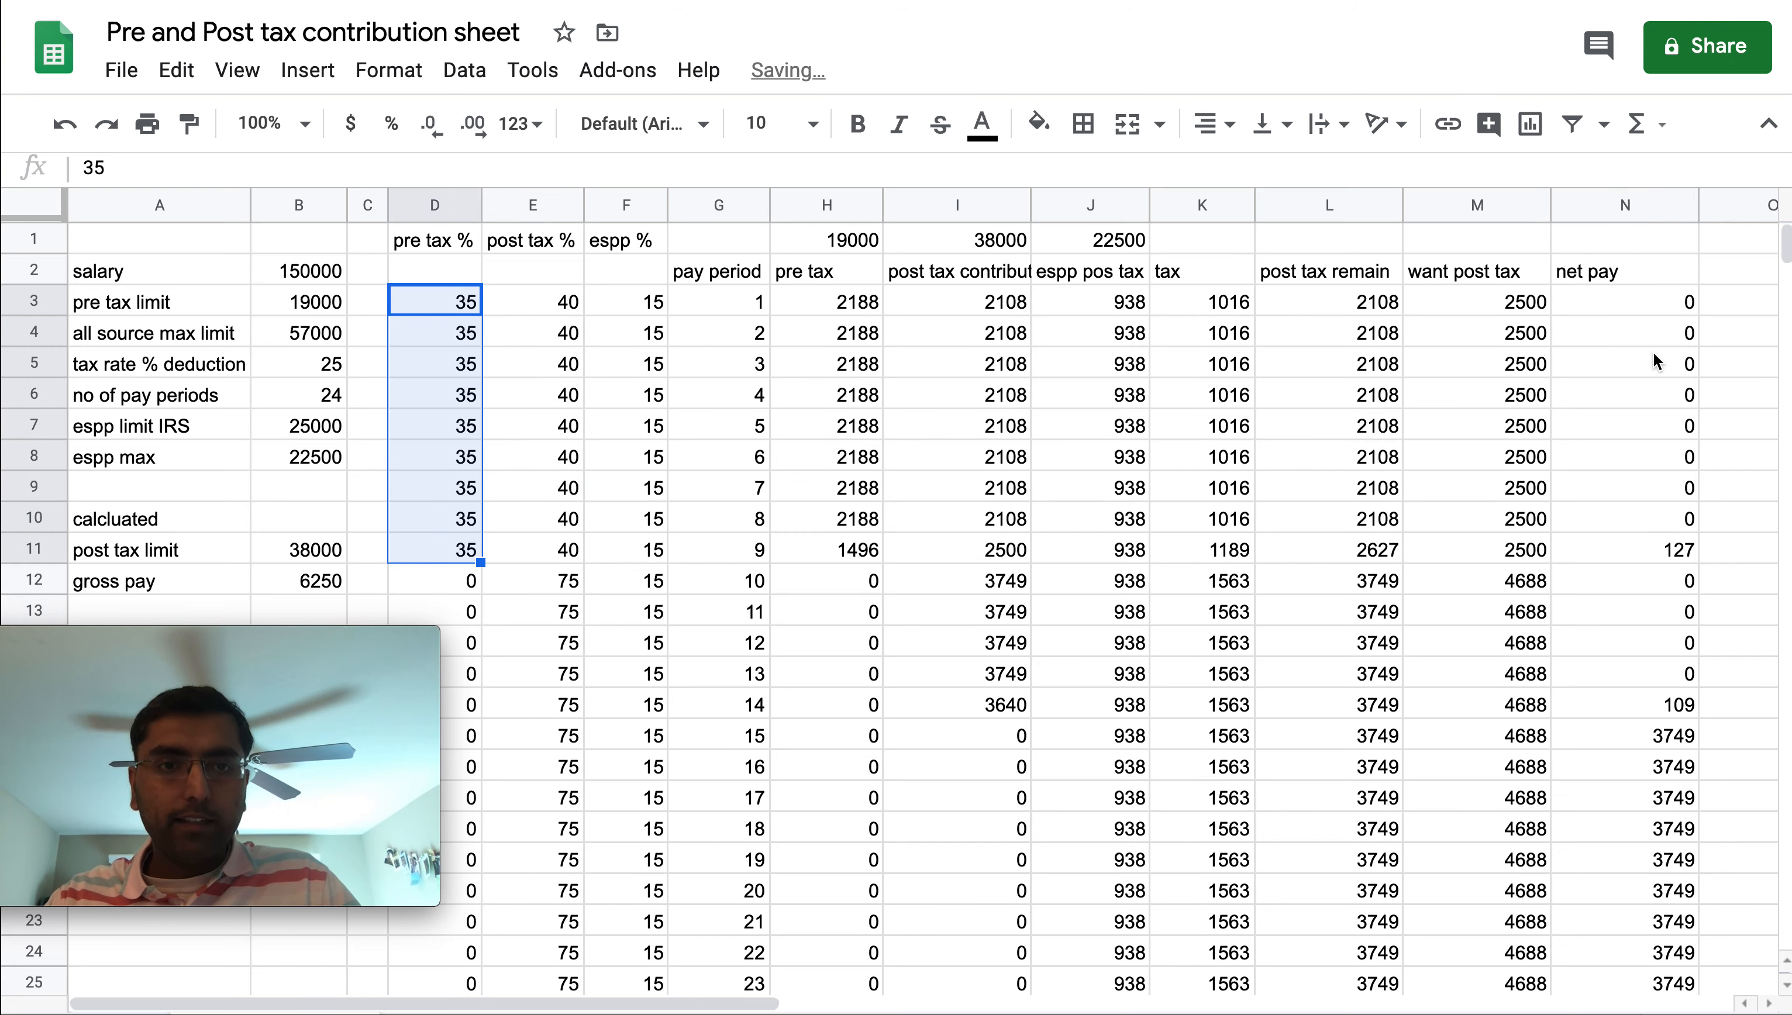
Review the percentage columns and the input parameter values in column B
left_click_drag(443, 296, 429, 487)
left_click_drag(523, 299, 522, 550)
left_click(448, 362)
left_click(533, 367)
left_click(430, 361)
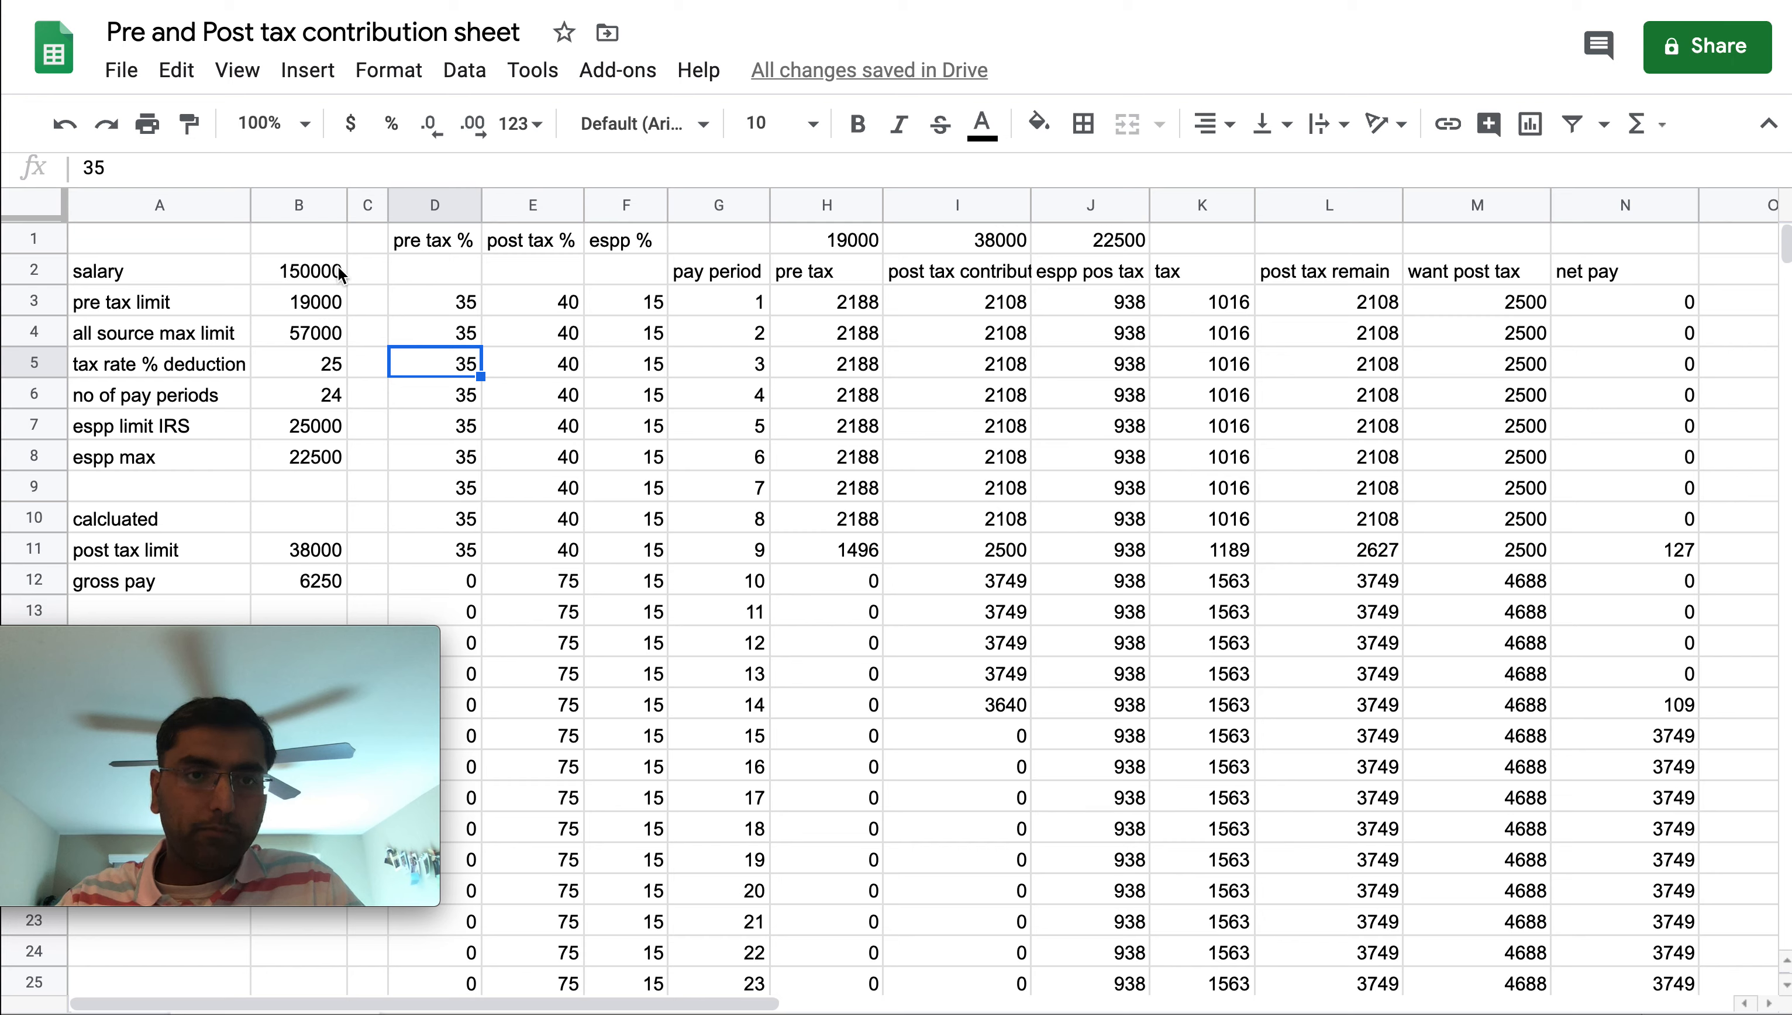
left_click(305, 272)
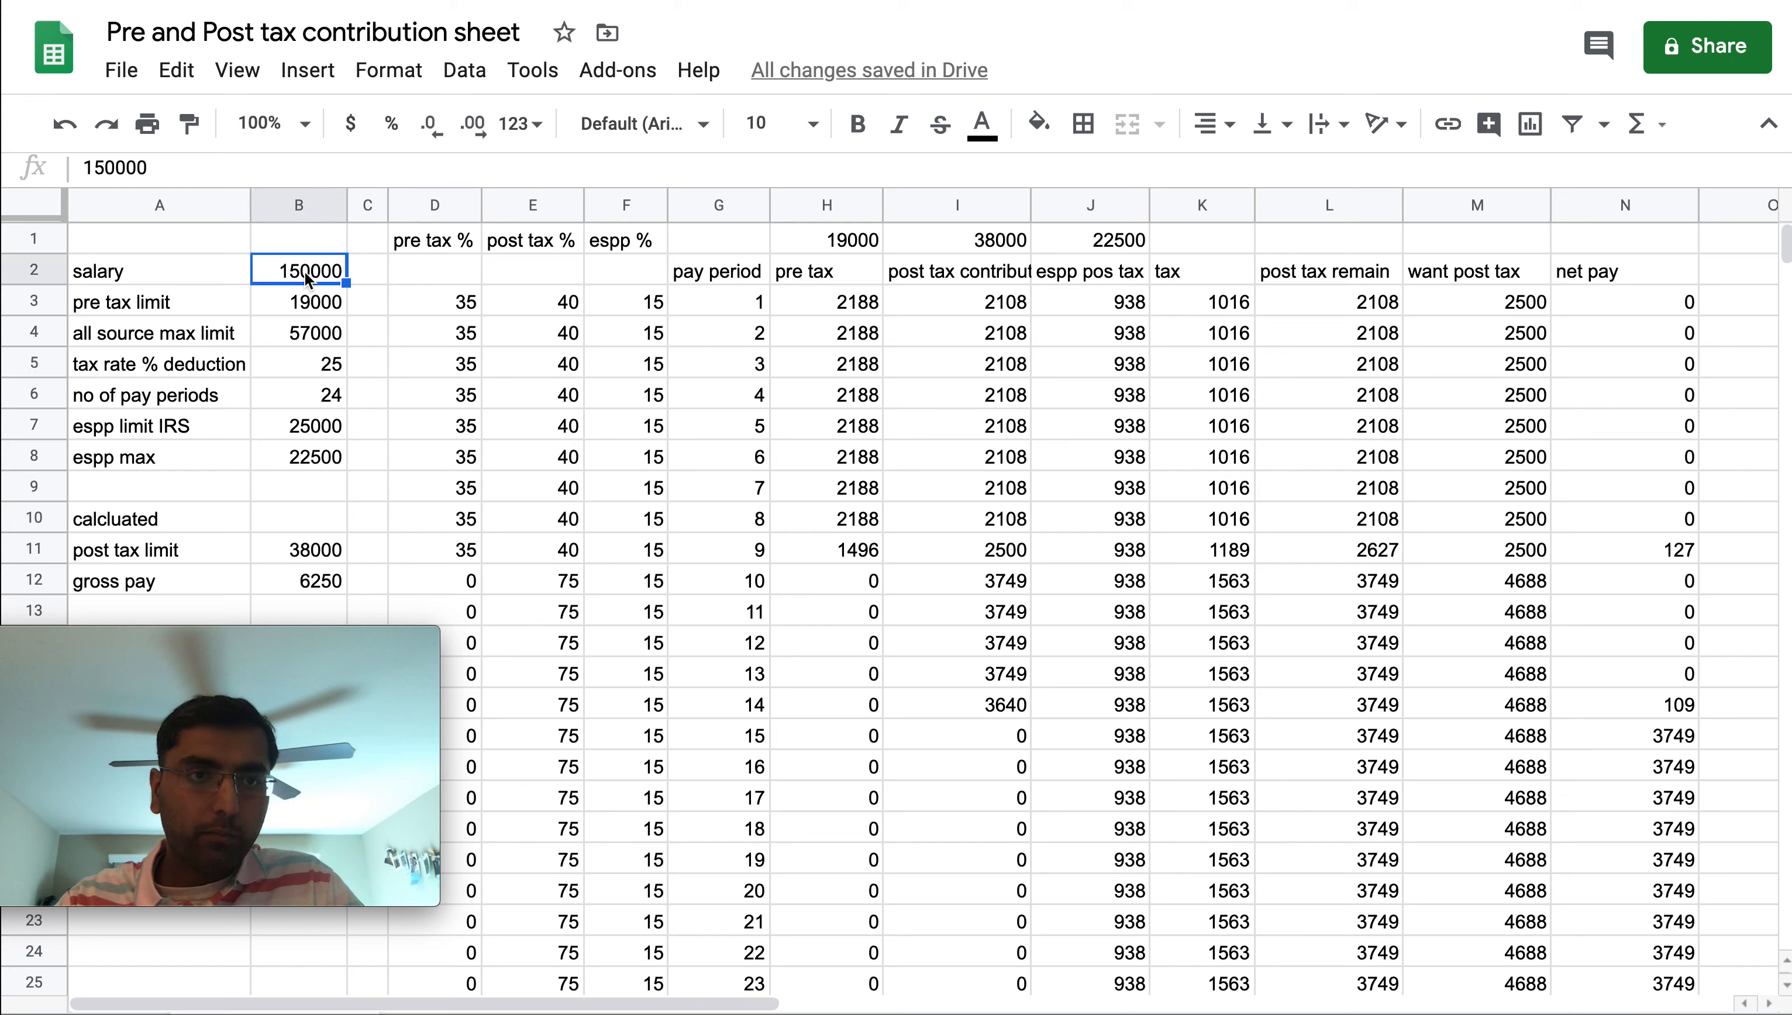
left_click(303, 305)
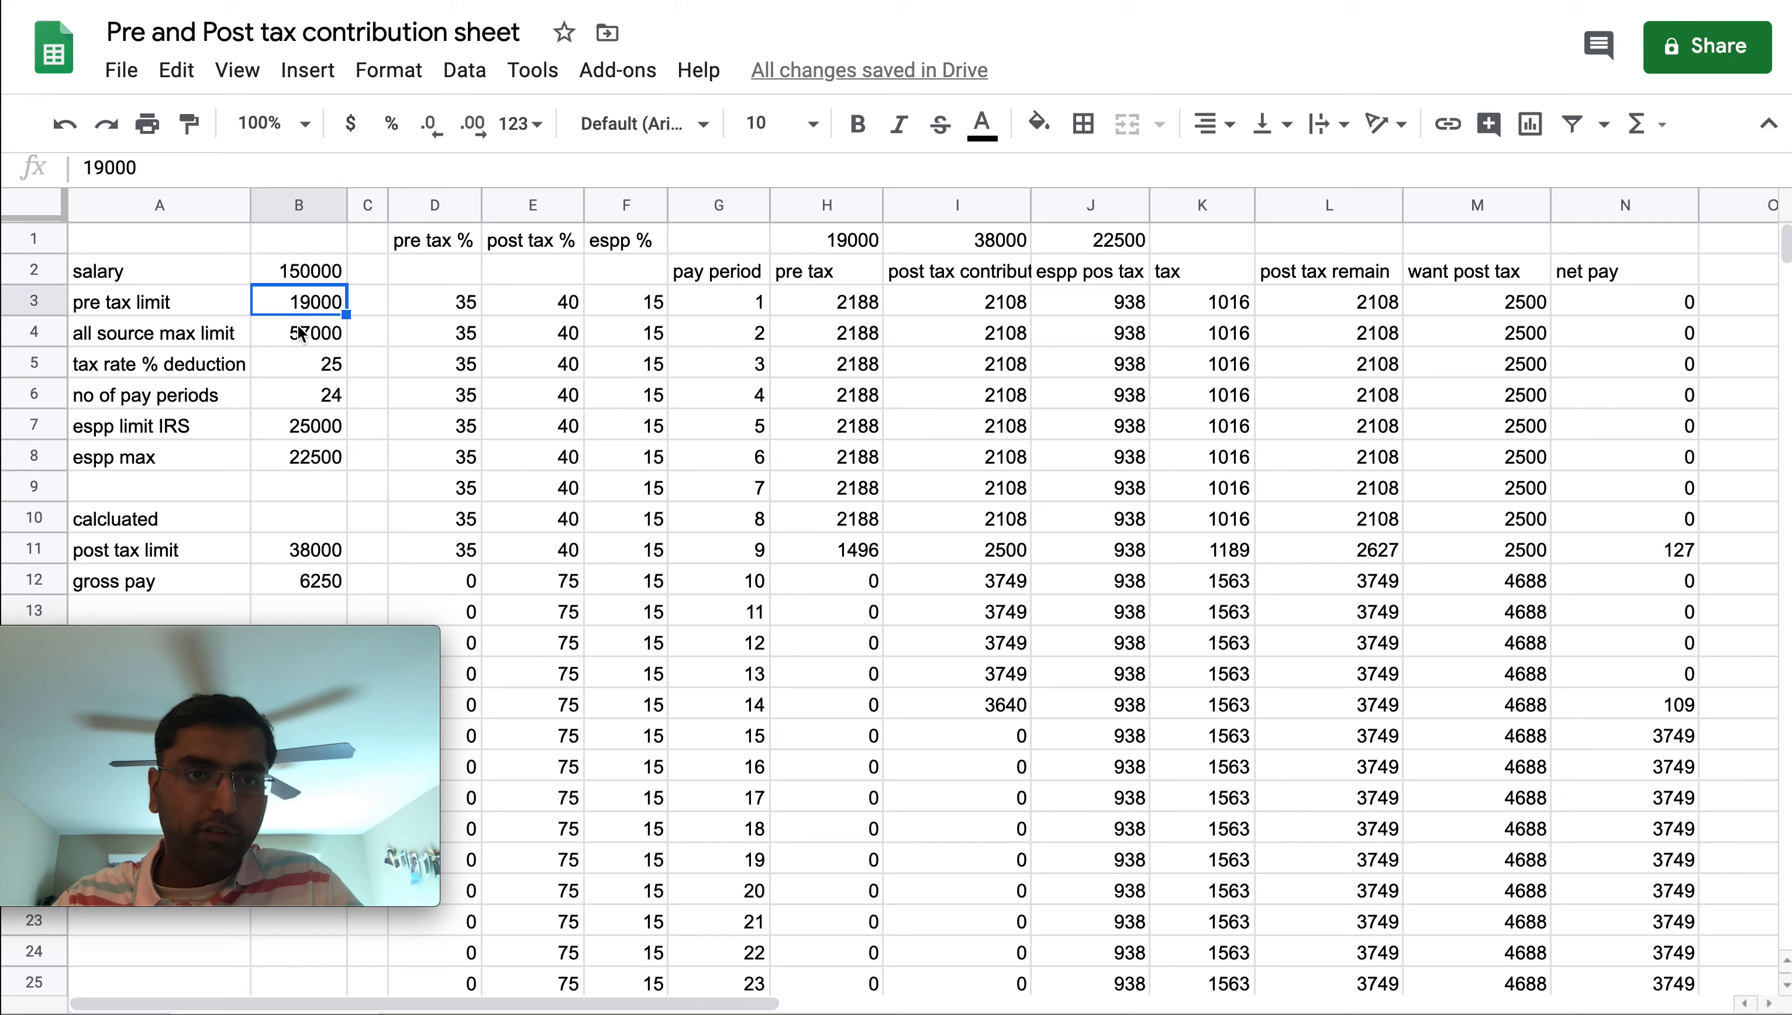
left_click(298, 333)
left_click_drag(312, 280, 306, 464)
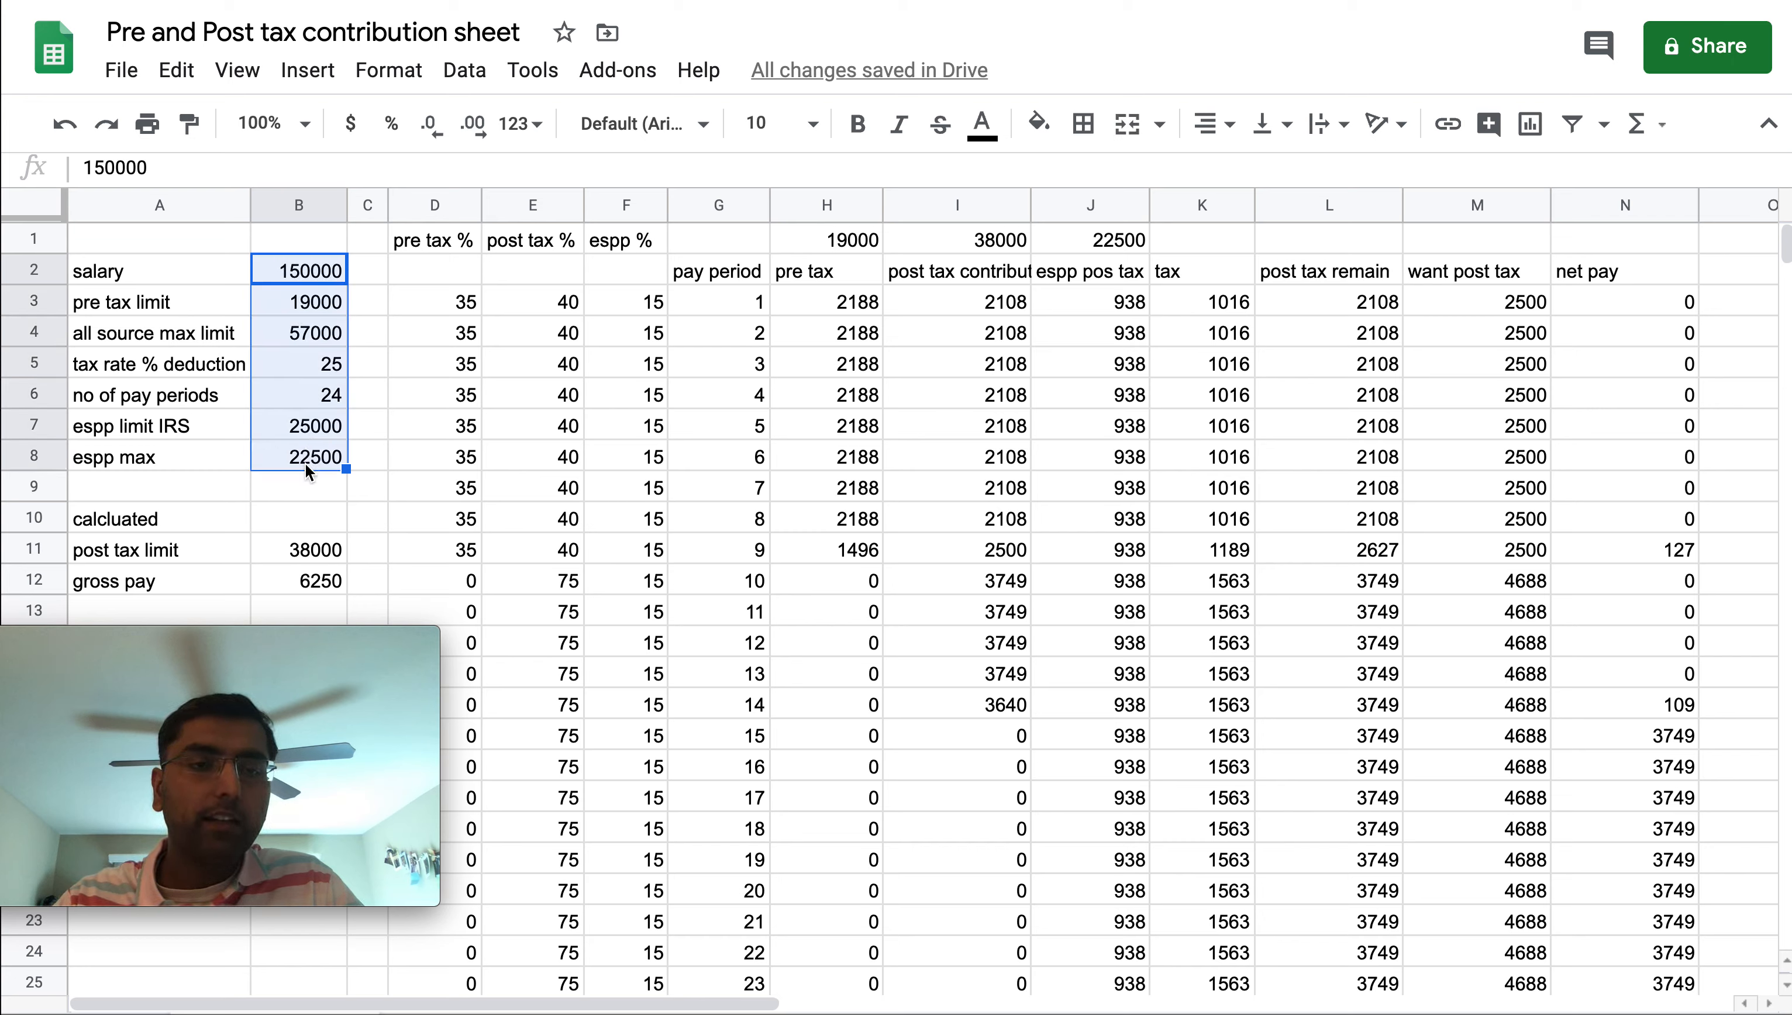
Move the espp max label and value from row 8 to row 13, below gross pay
left_click(305, 464)
left_click(196, 464)
key("shift+Right")
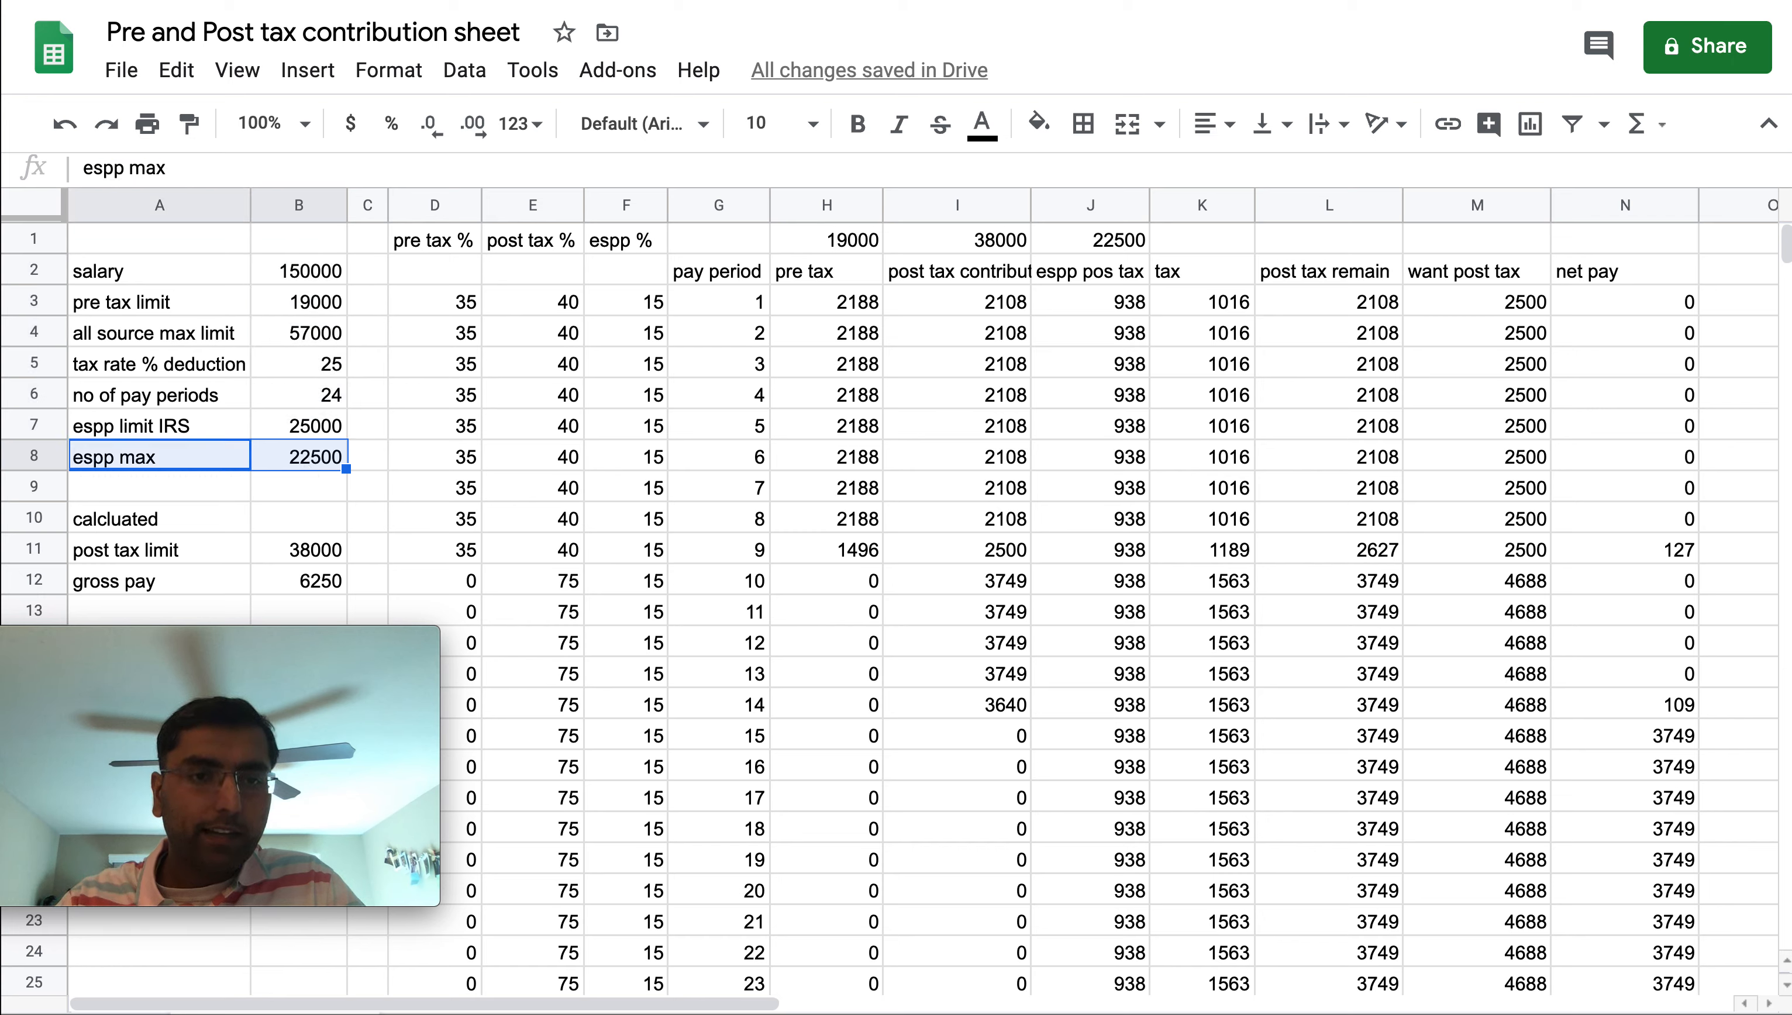
key("ctrl+c")
key("Down")
key("Down")
key("Down")
key("Down")
key("Down")
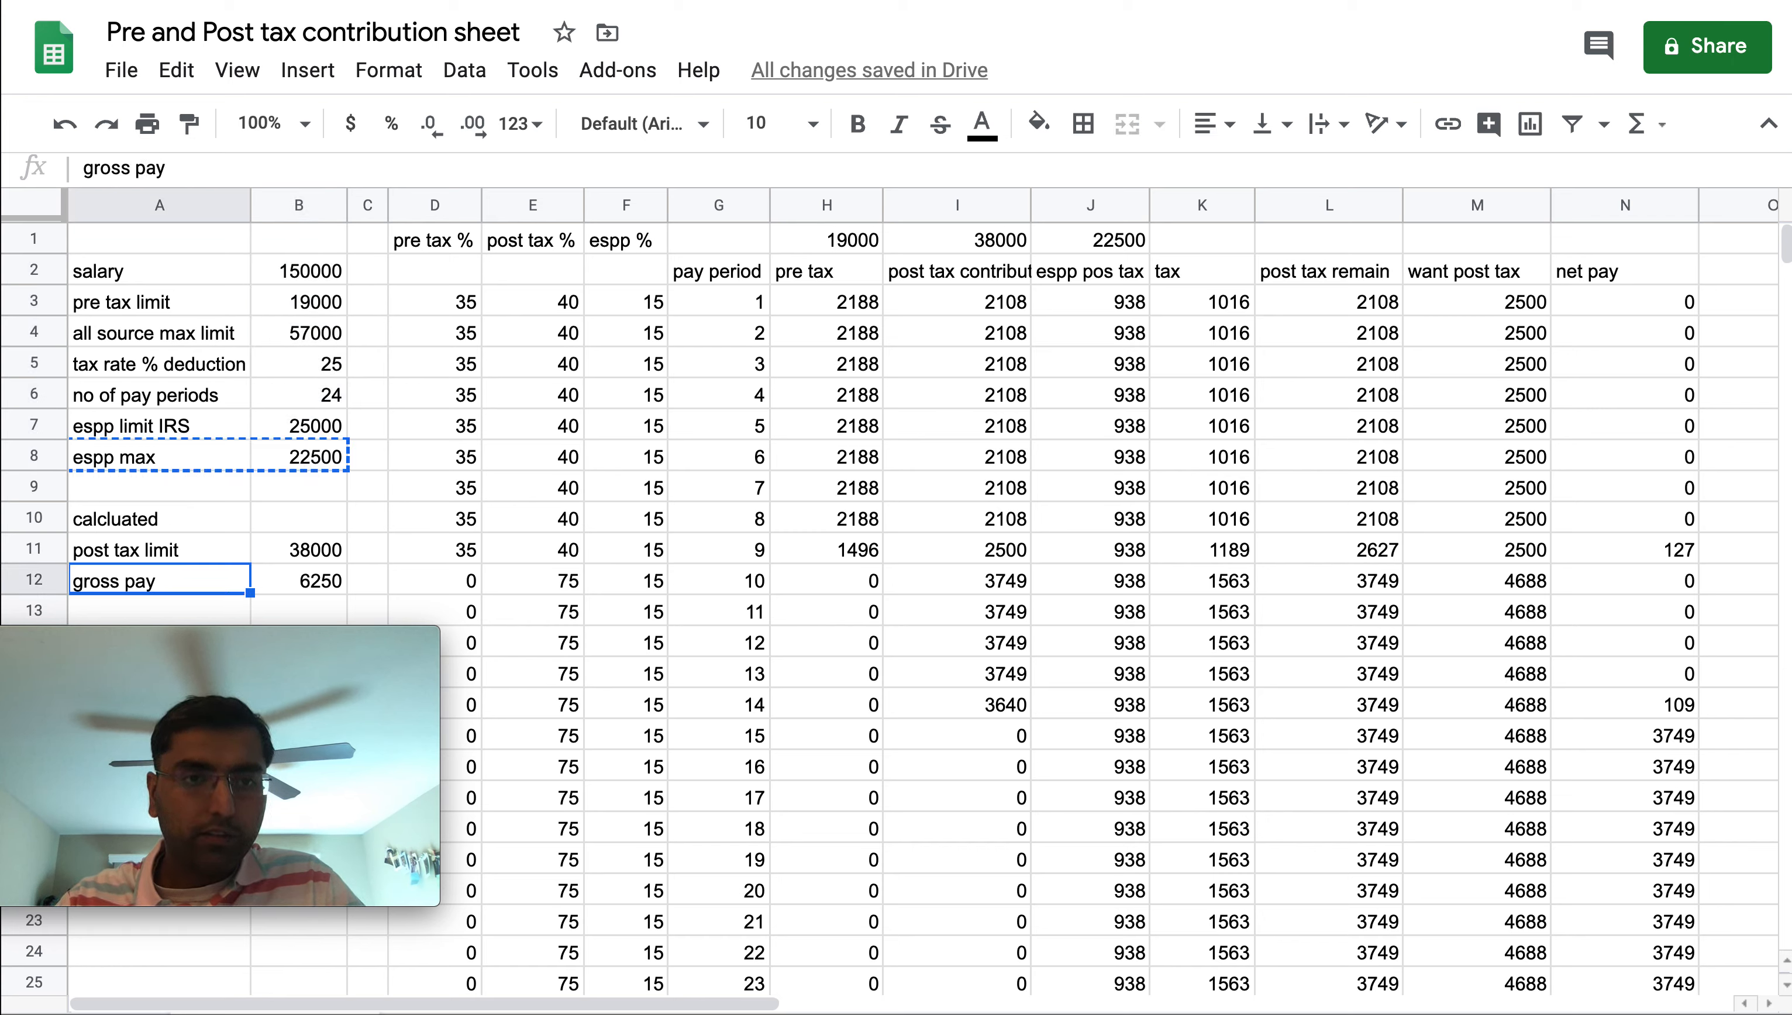
key("ctrl+v")
key("Up")
key("Up")
key("Up")
key("Up")
key("Up")
key("Up")
key("Up")
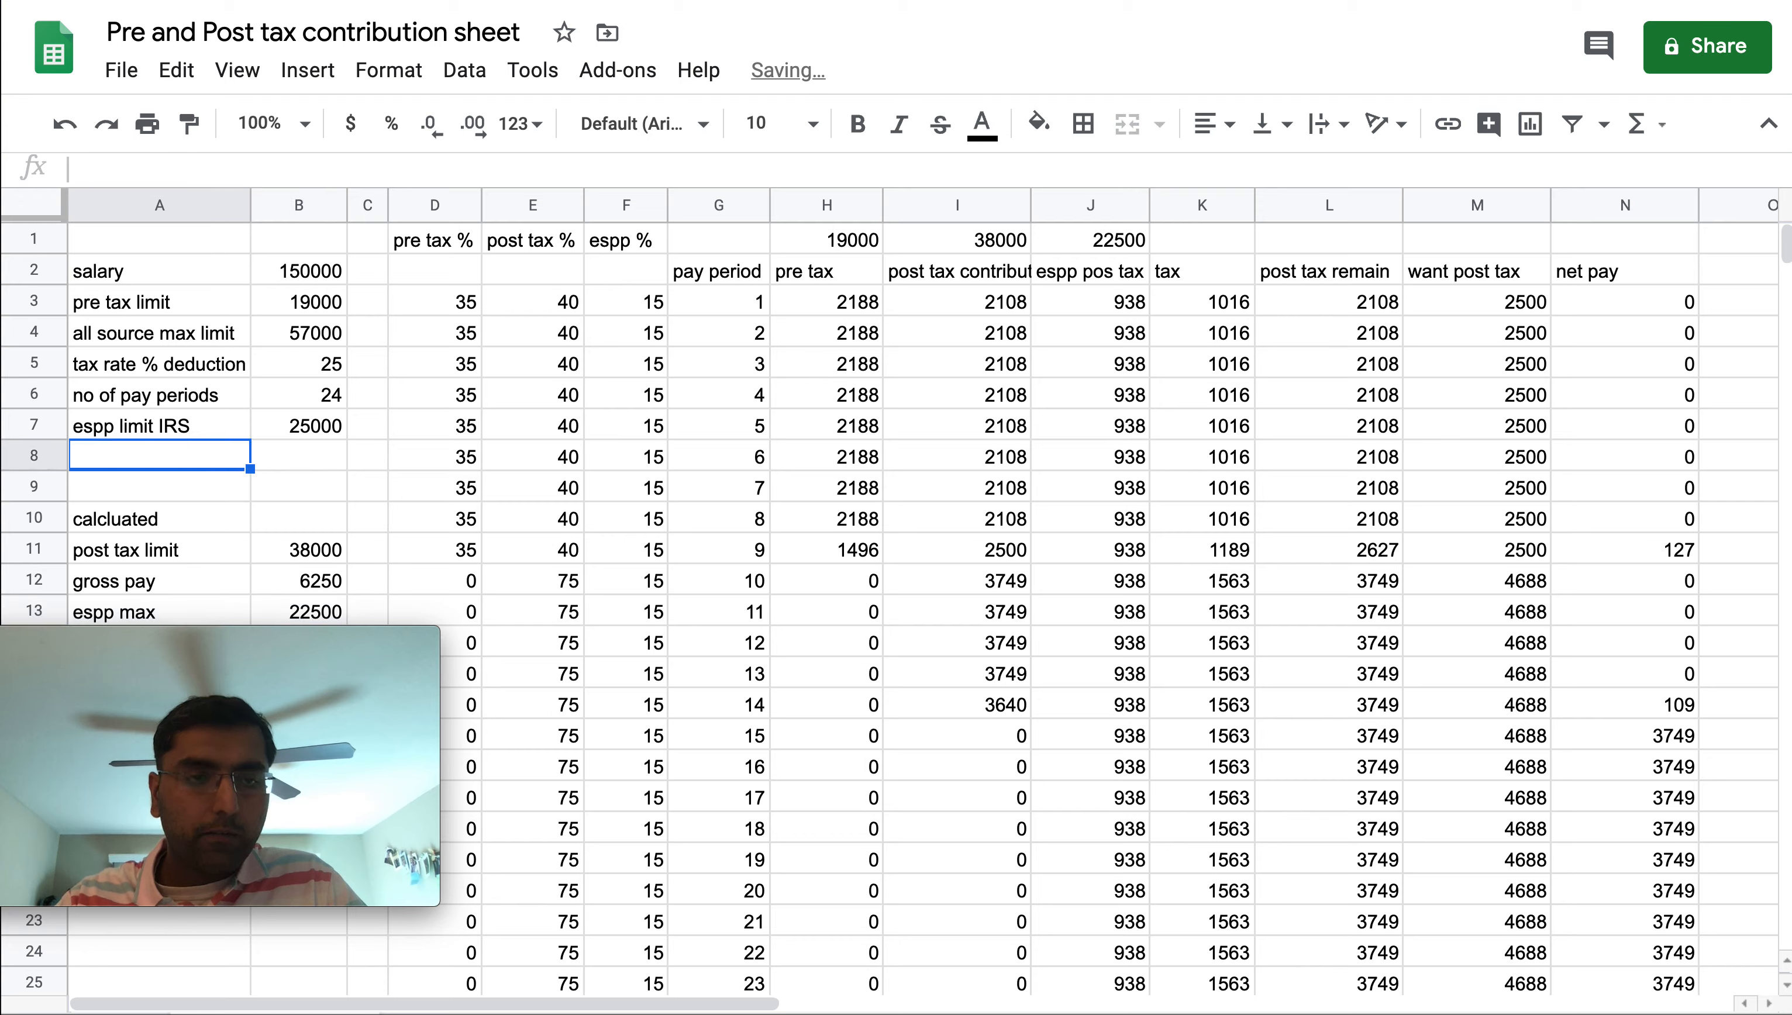
Rename the pre tax limit label to pre tax IRS limit
key("Right")
key("Down")
key("Up")
key("Up")
key("Up")
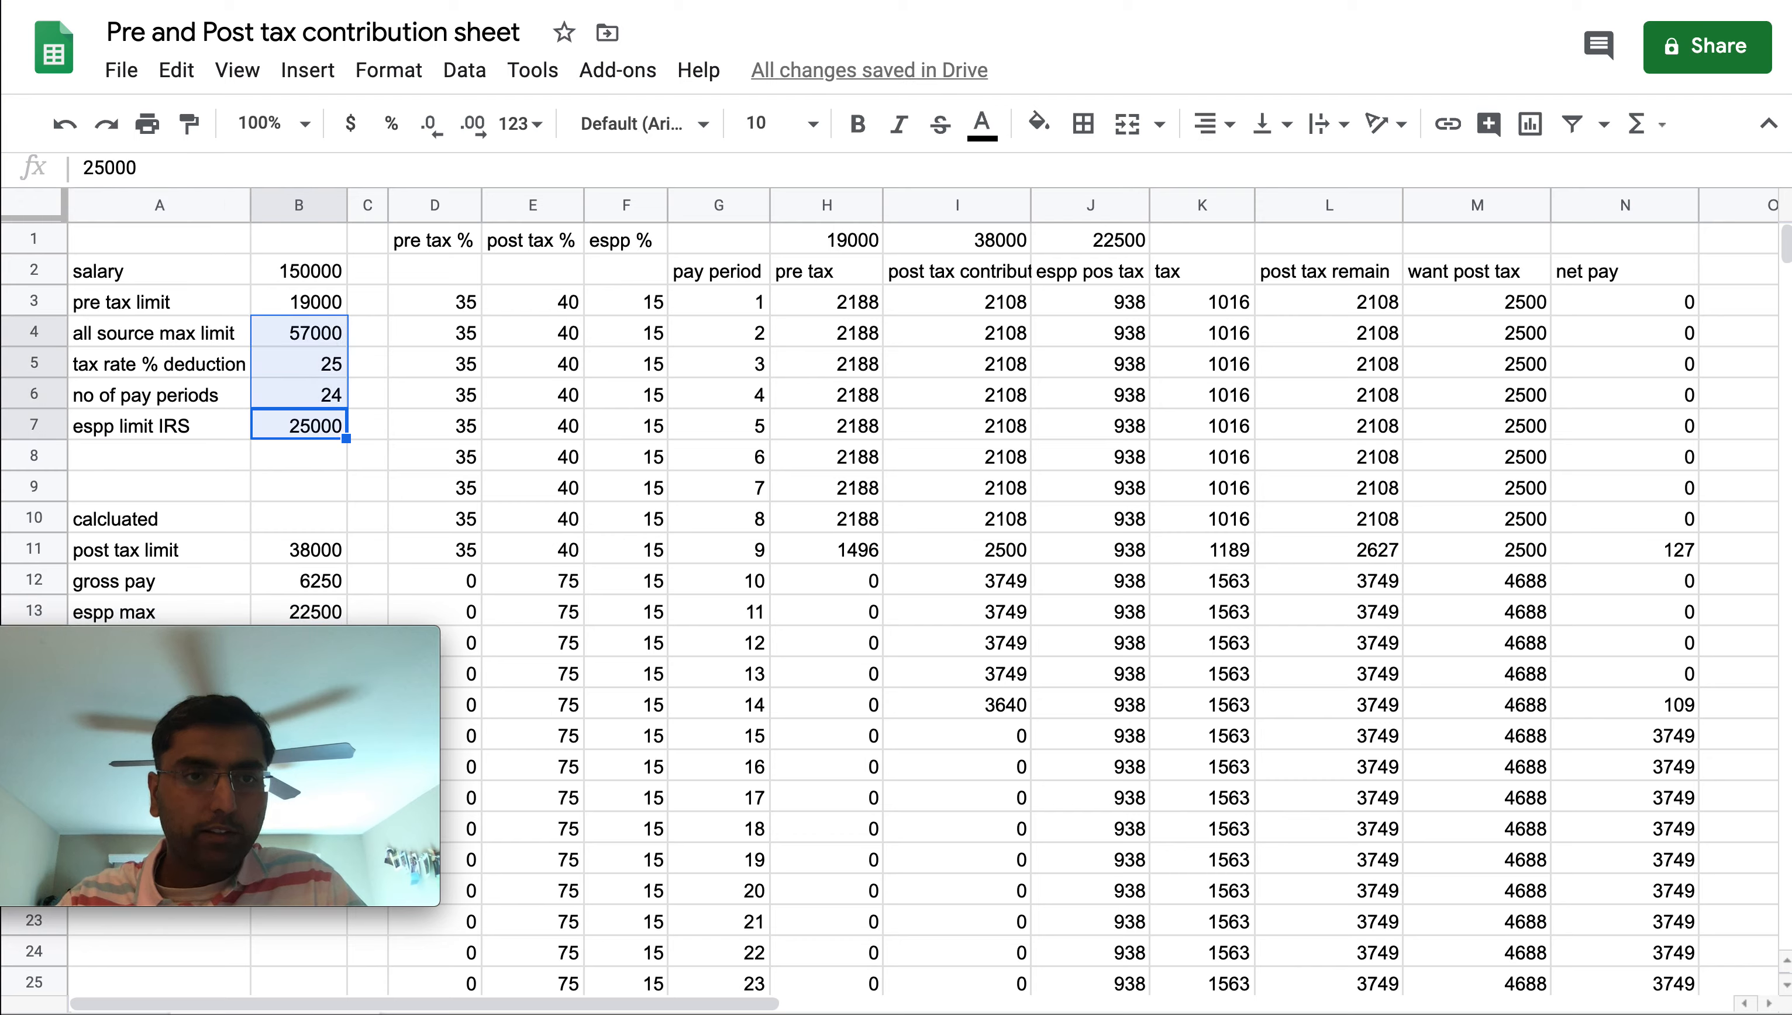
key("Down")
key("Down")
key("Up")
key("Up")
key("Up")
key("Left")
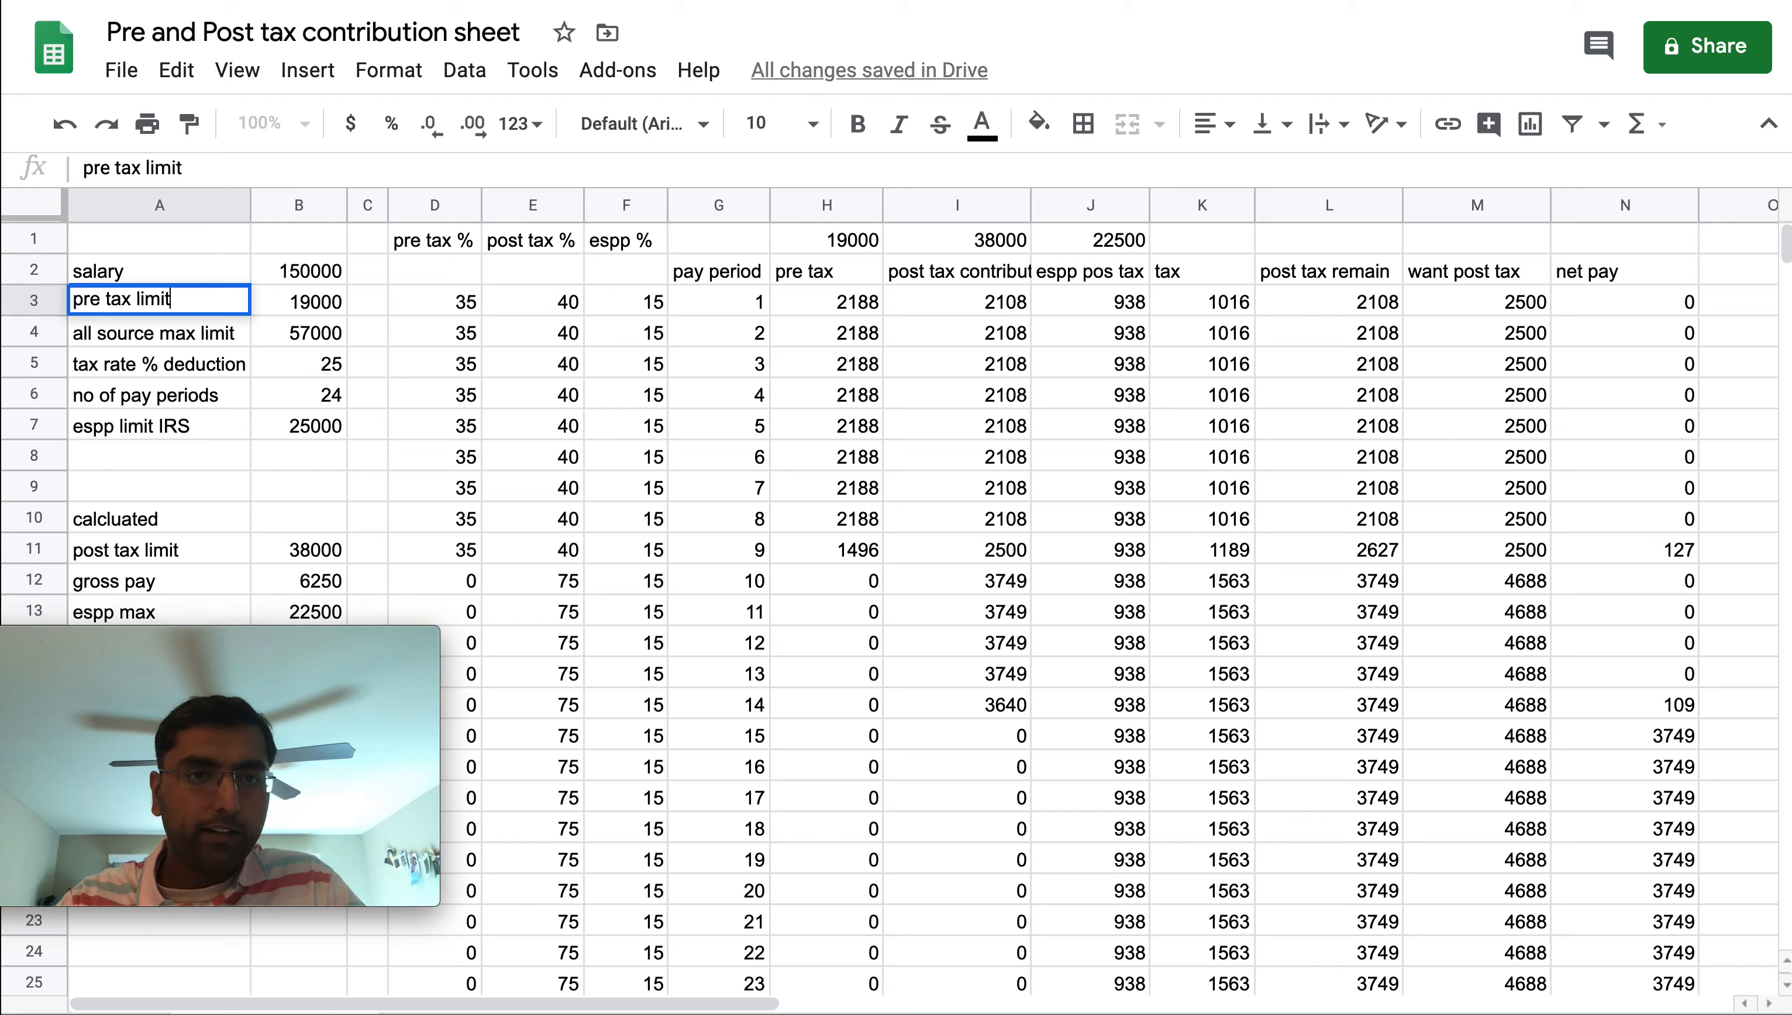
double_click(146, 299)
type("IRS")
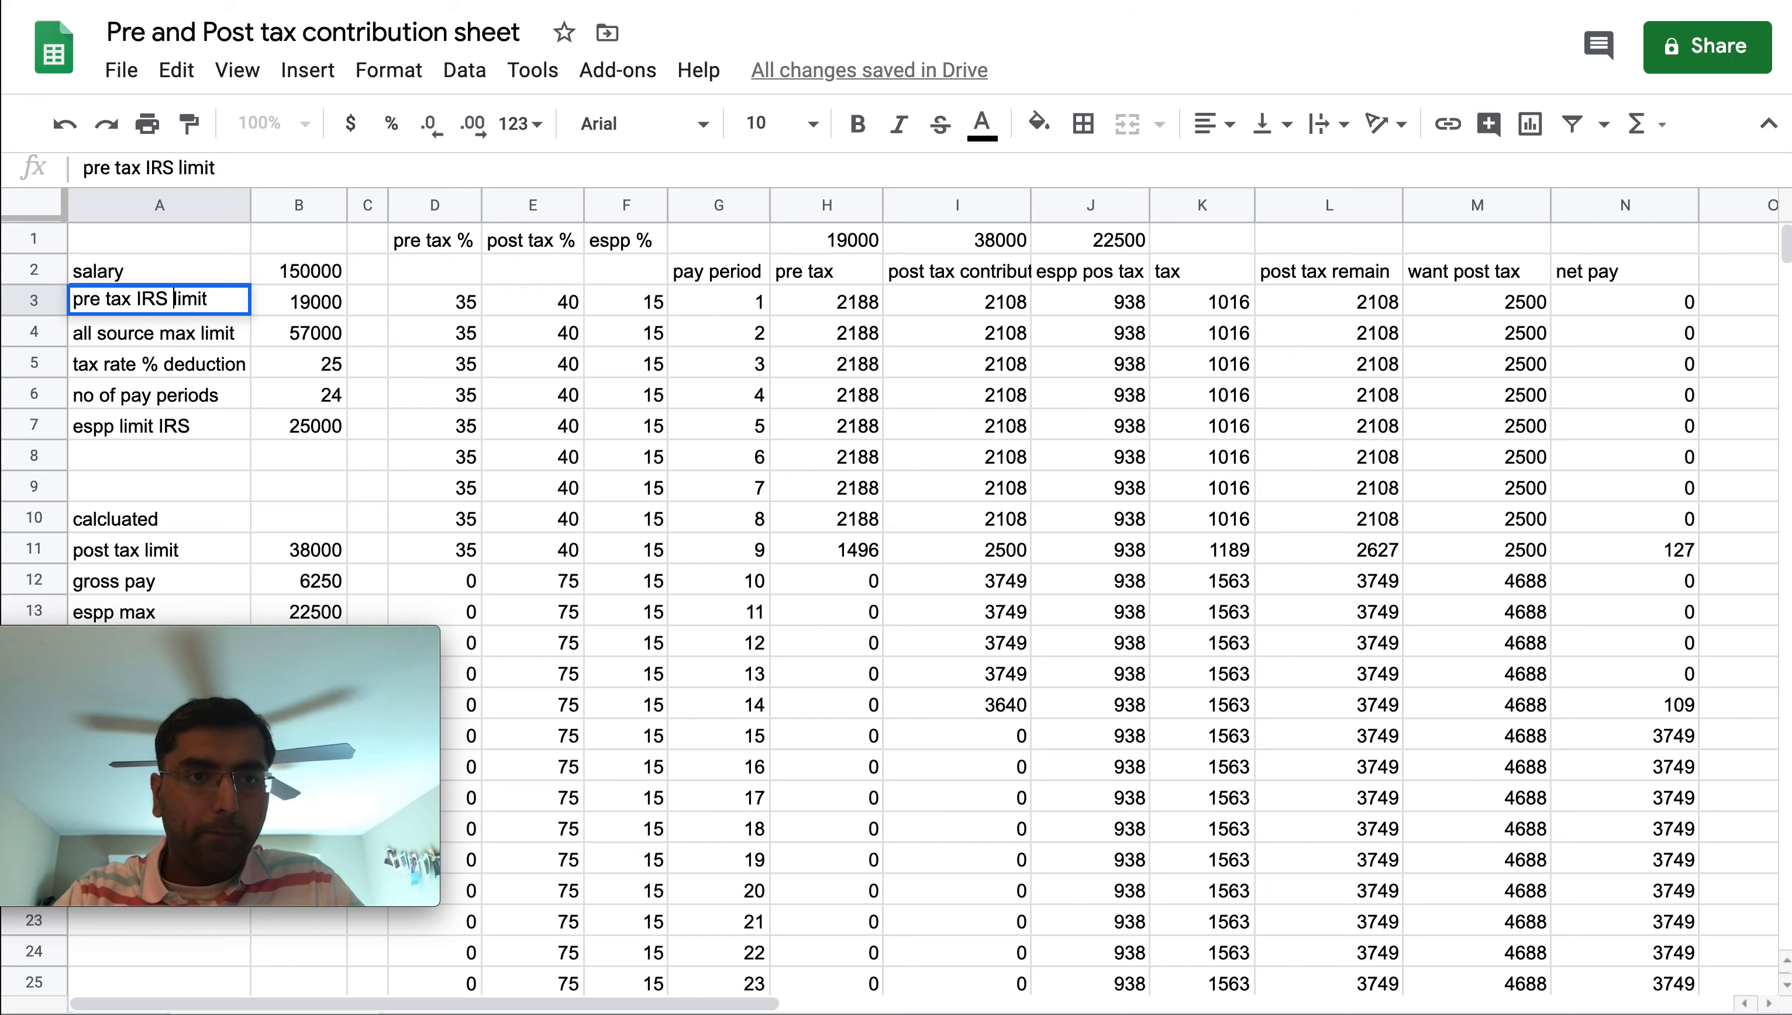
key("Return")
left_click(36, 301)
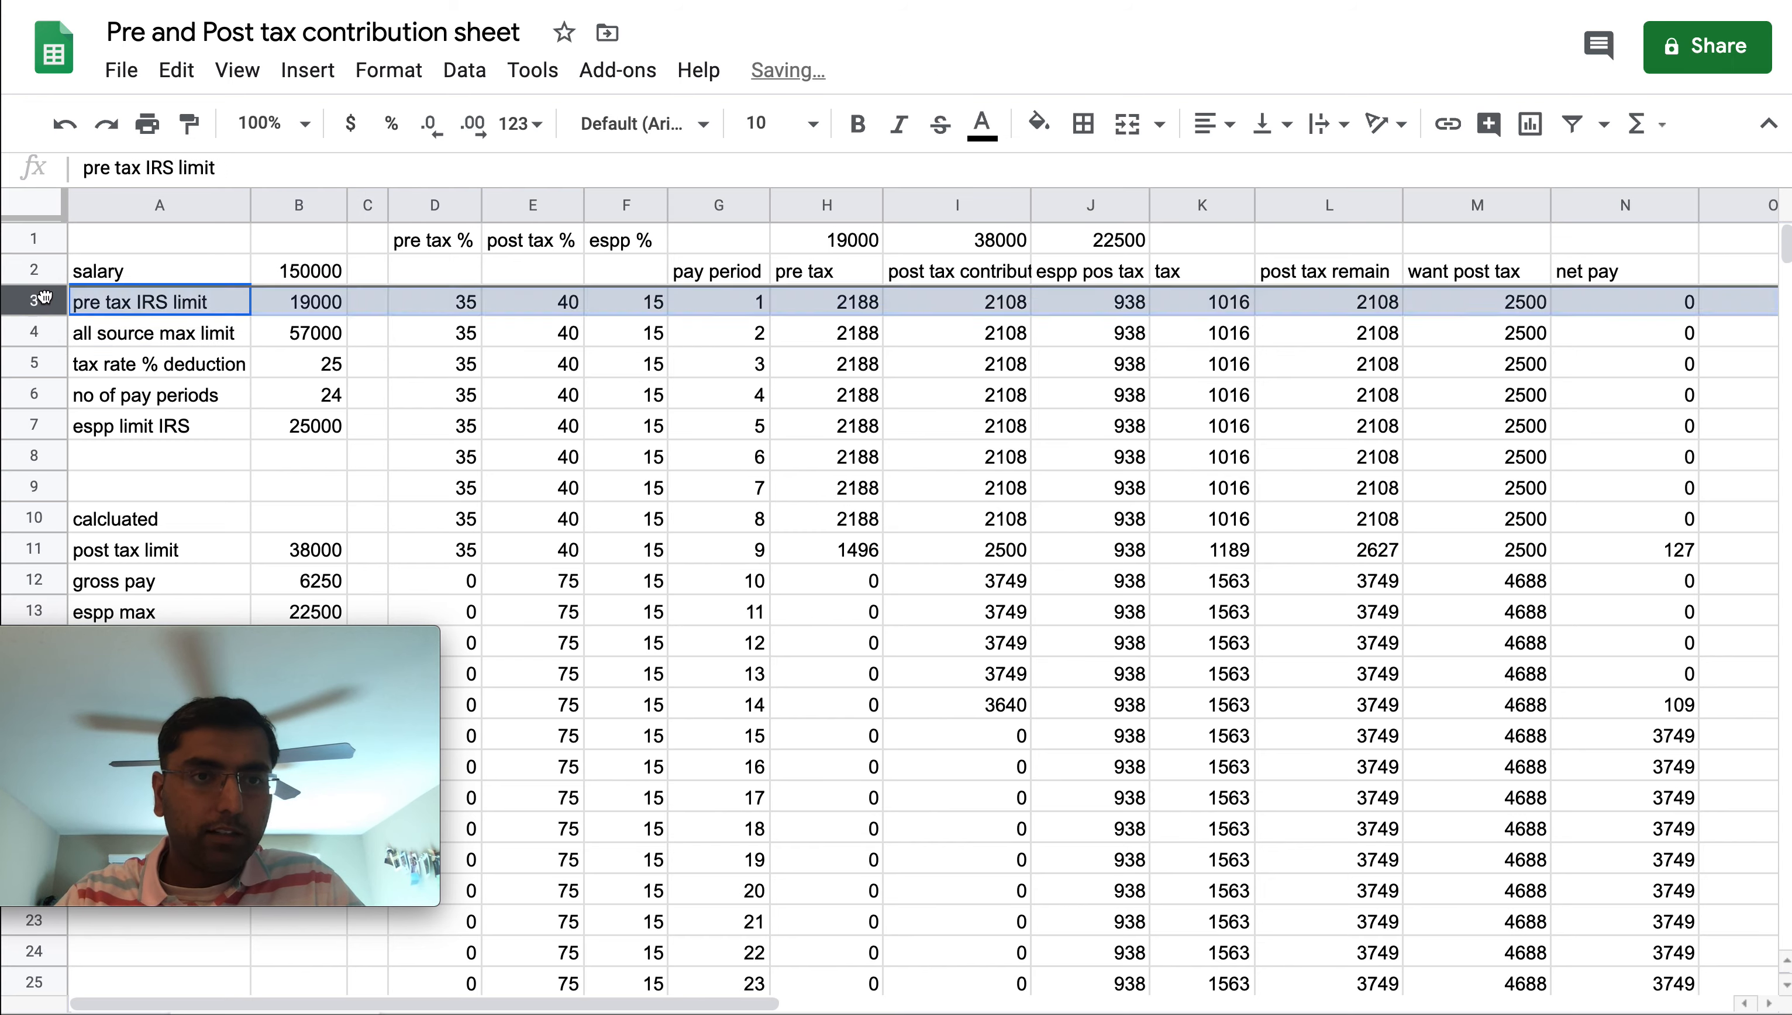
left_click(125, 340)
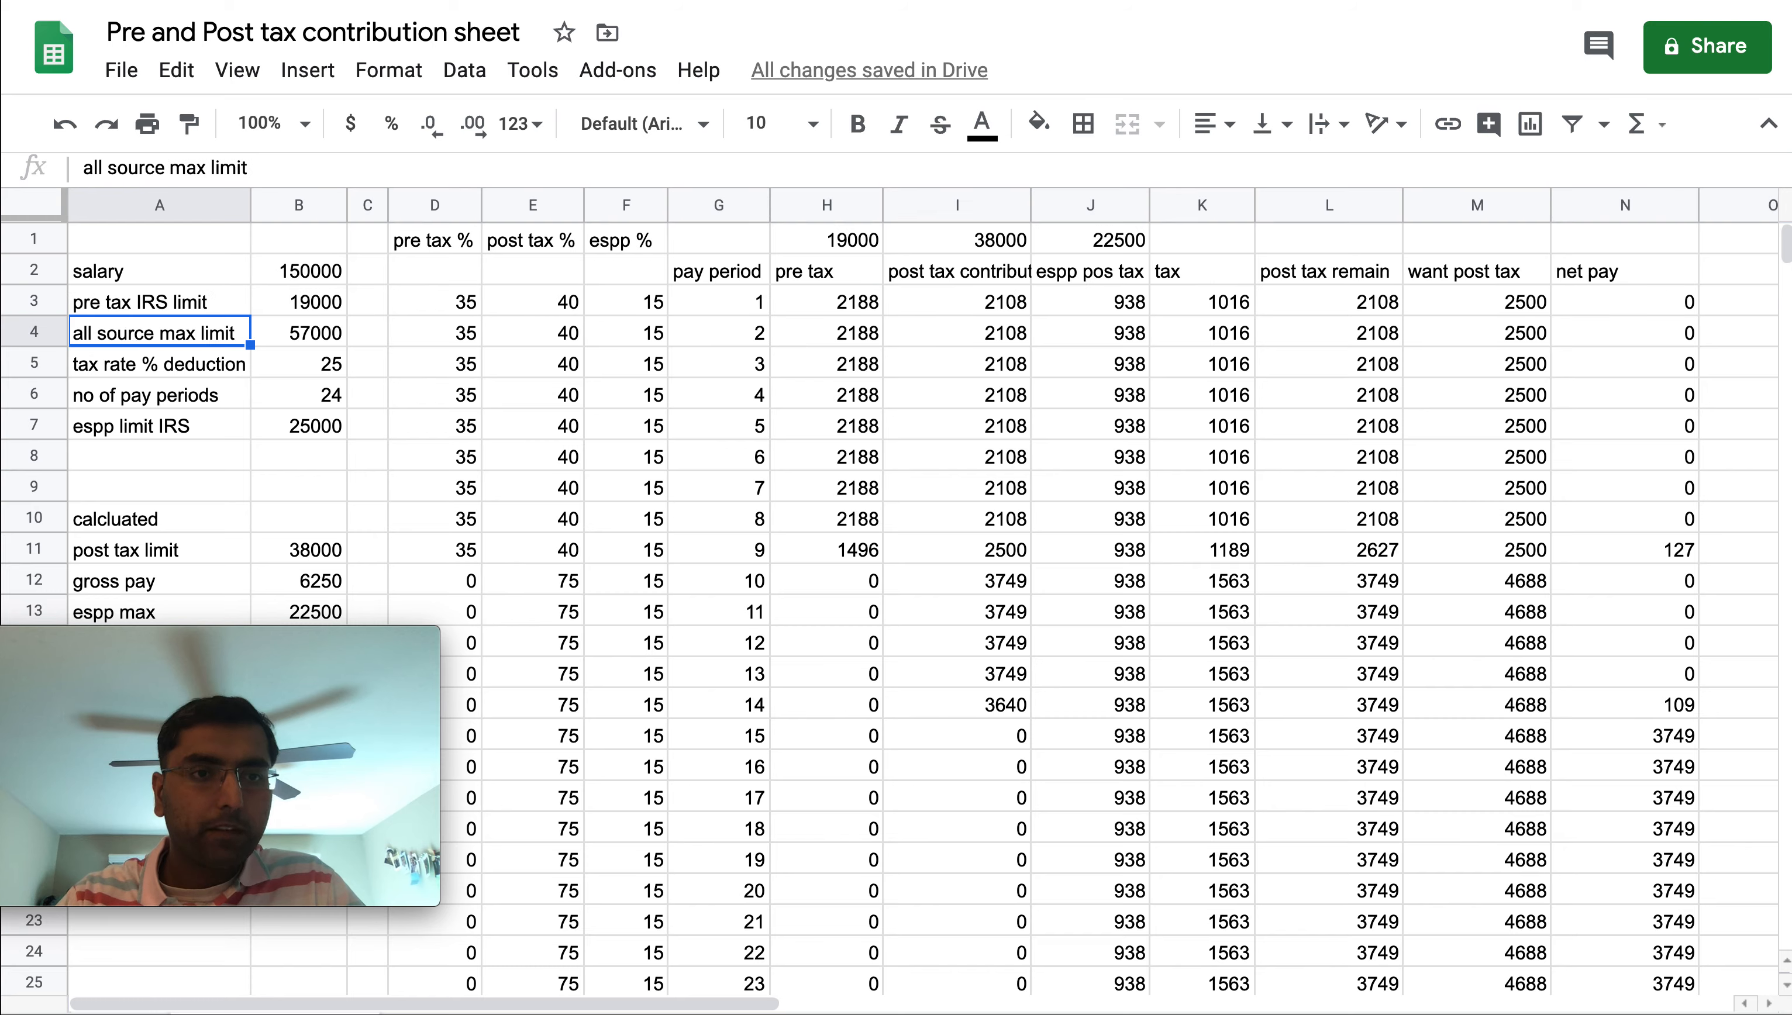
key("shift+Right")
key("shift+Down")
key("shift+Down")
key("super+c")
key("Down")
key("Down")
key("Down")
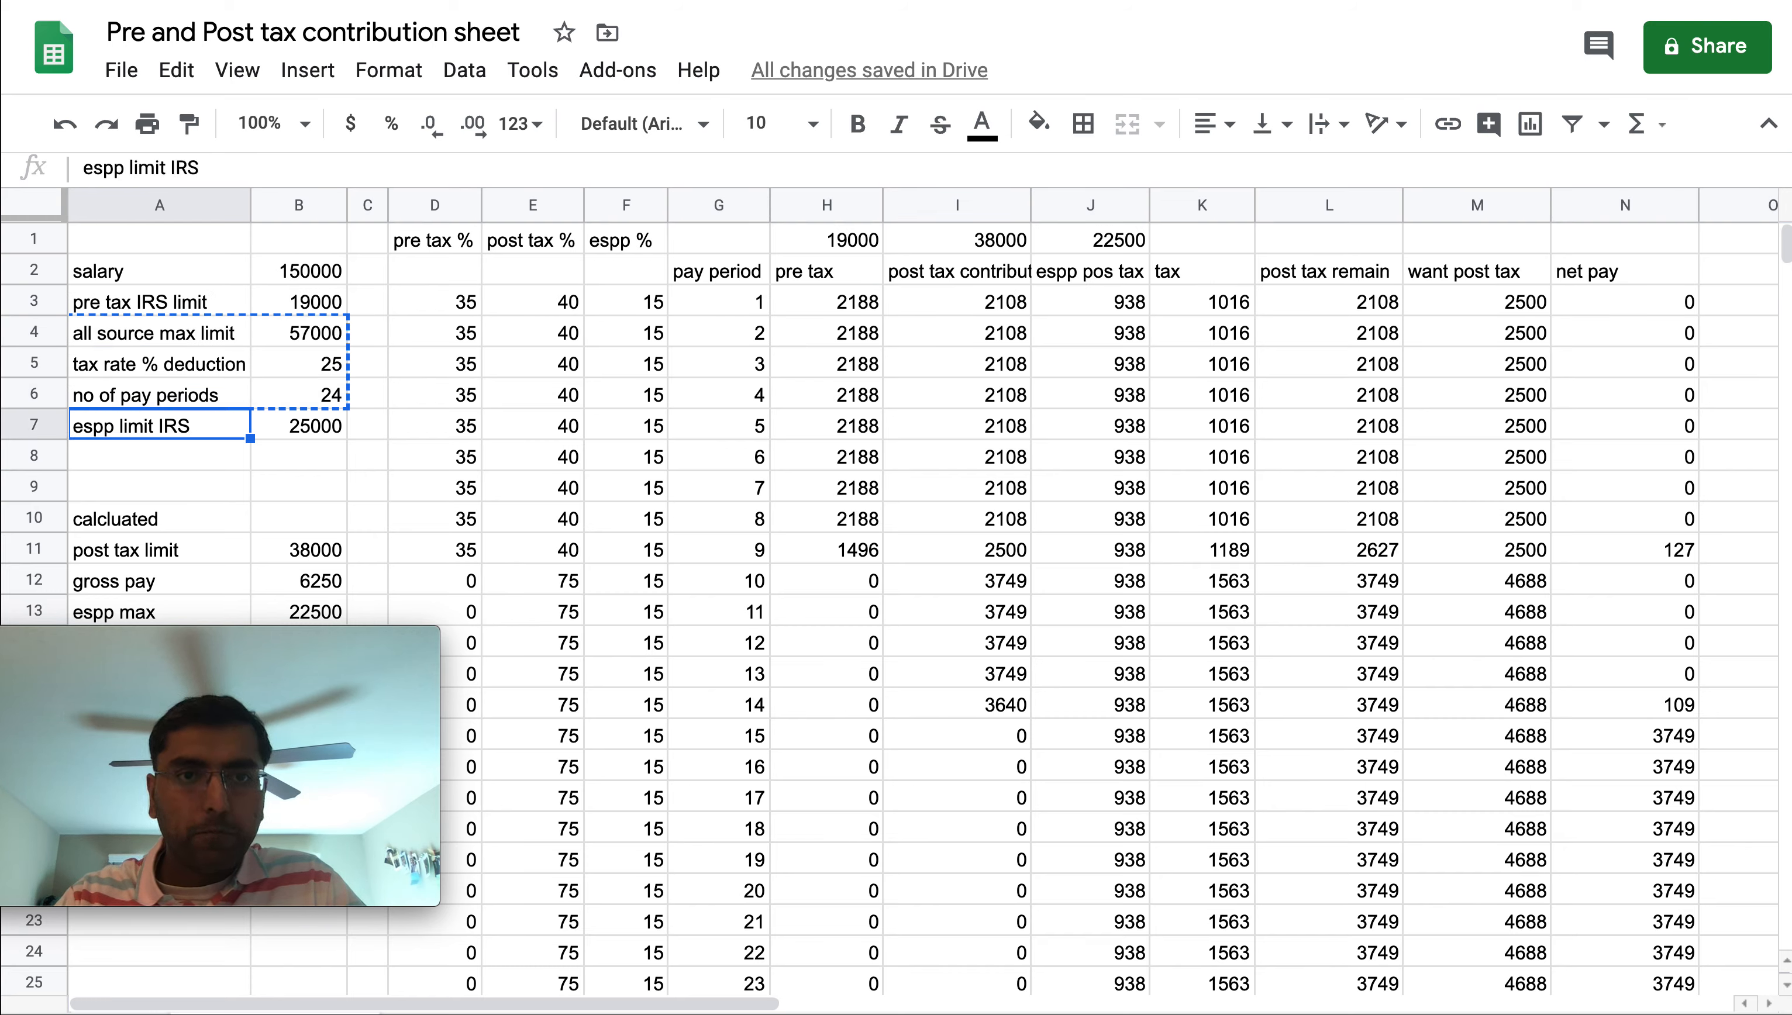
key("Escape")
Review the pre tax, post tax and espp percentage inputs for the first pay periods
left_click(499, 283)
key("Down")
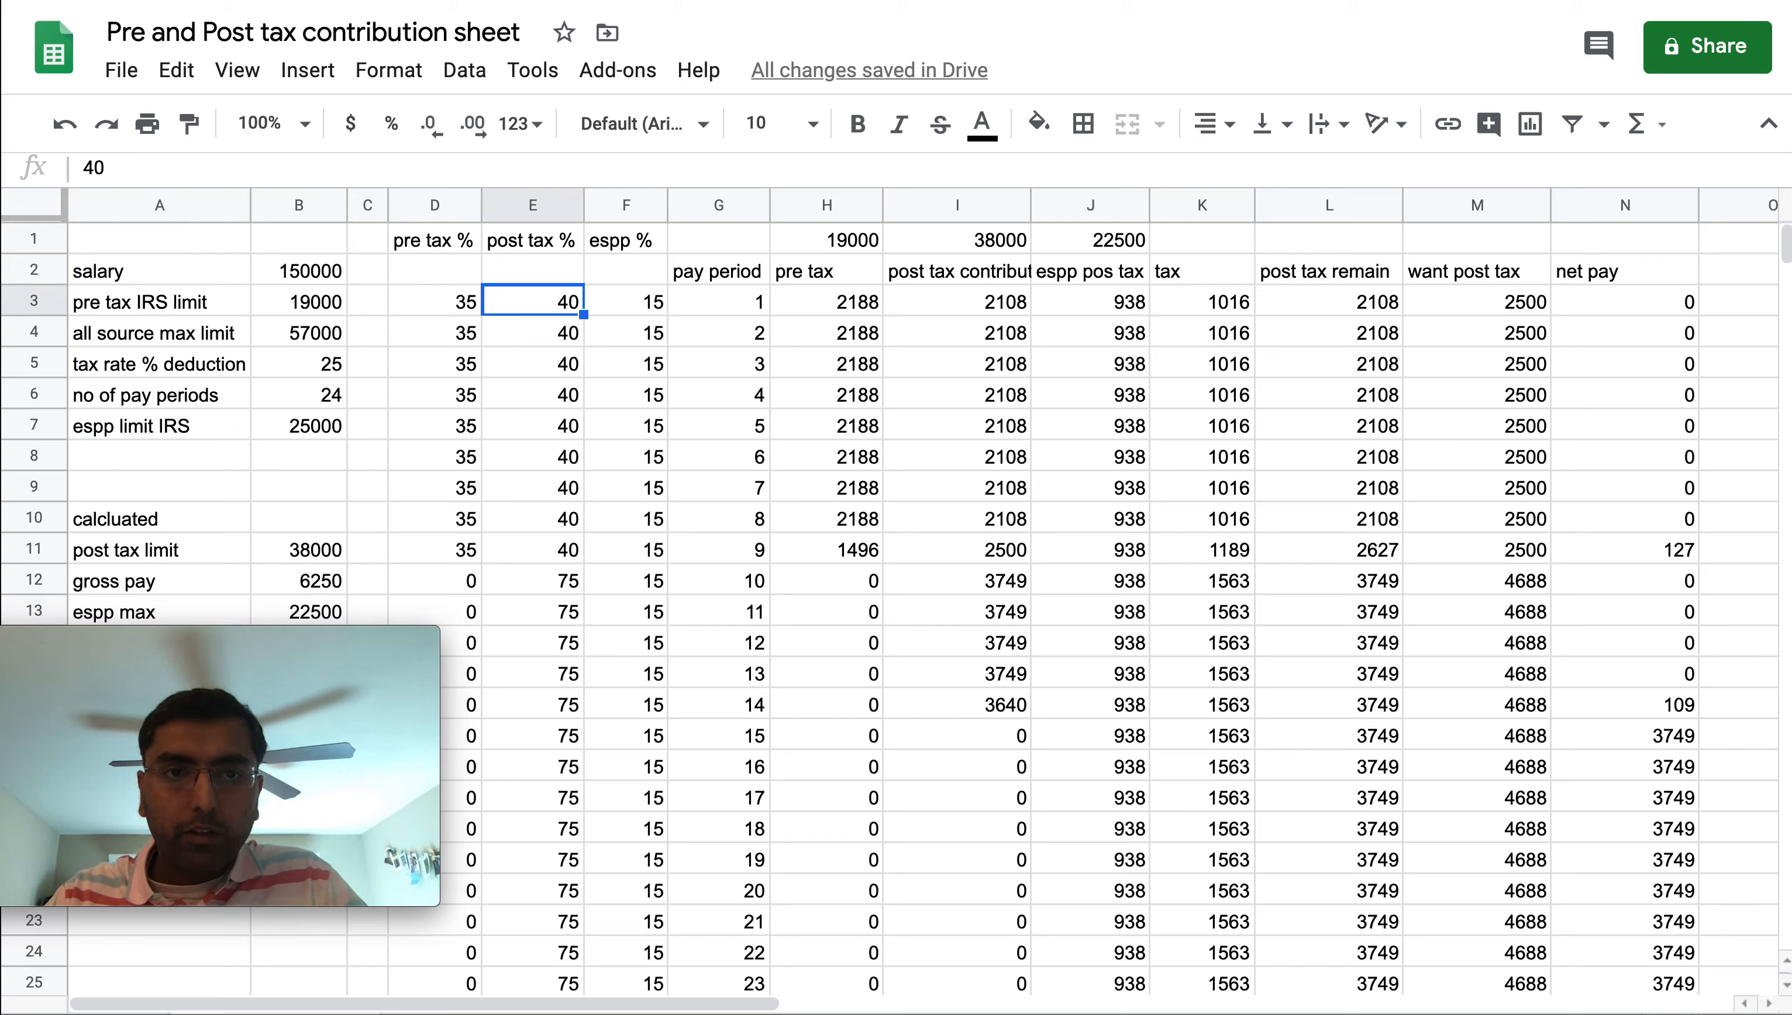
key("Left")
key("shift+Right")
key("shift+Down")
key("shift+Down")
key("shift+Down")
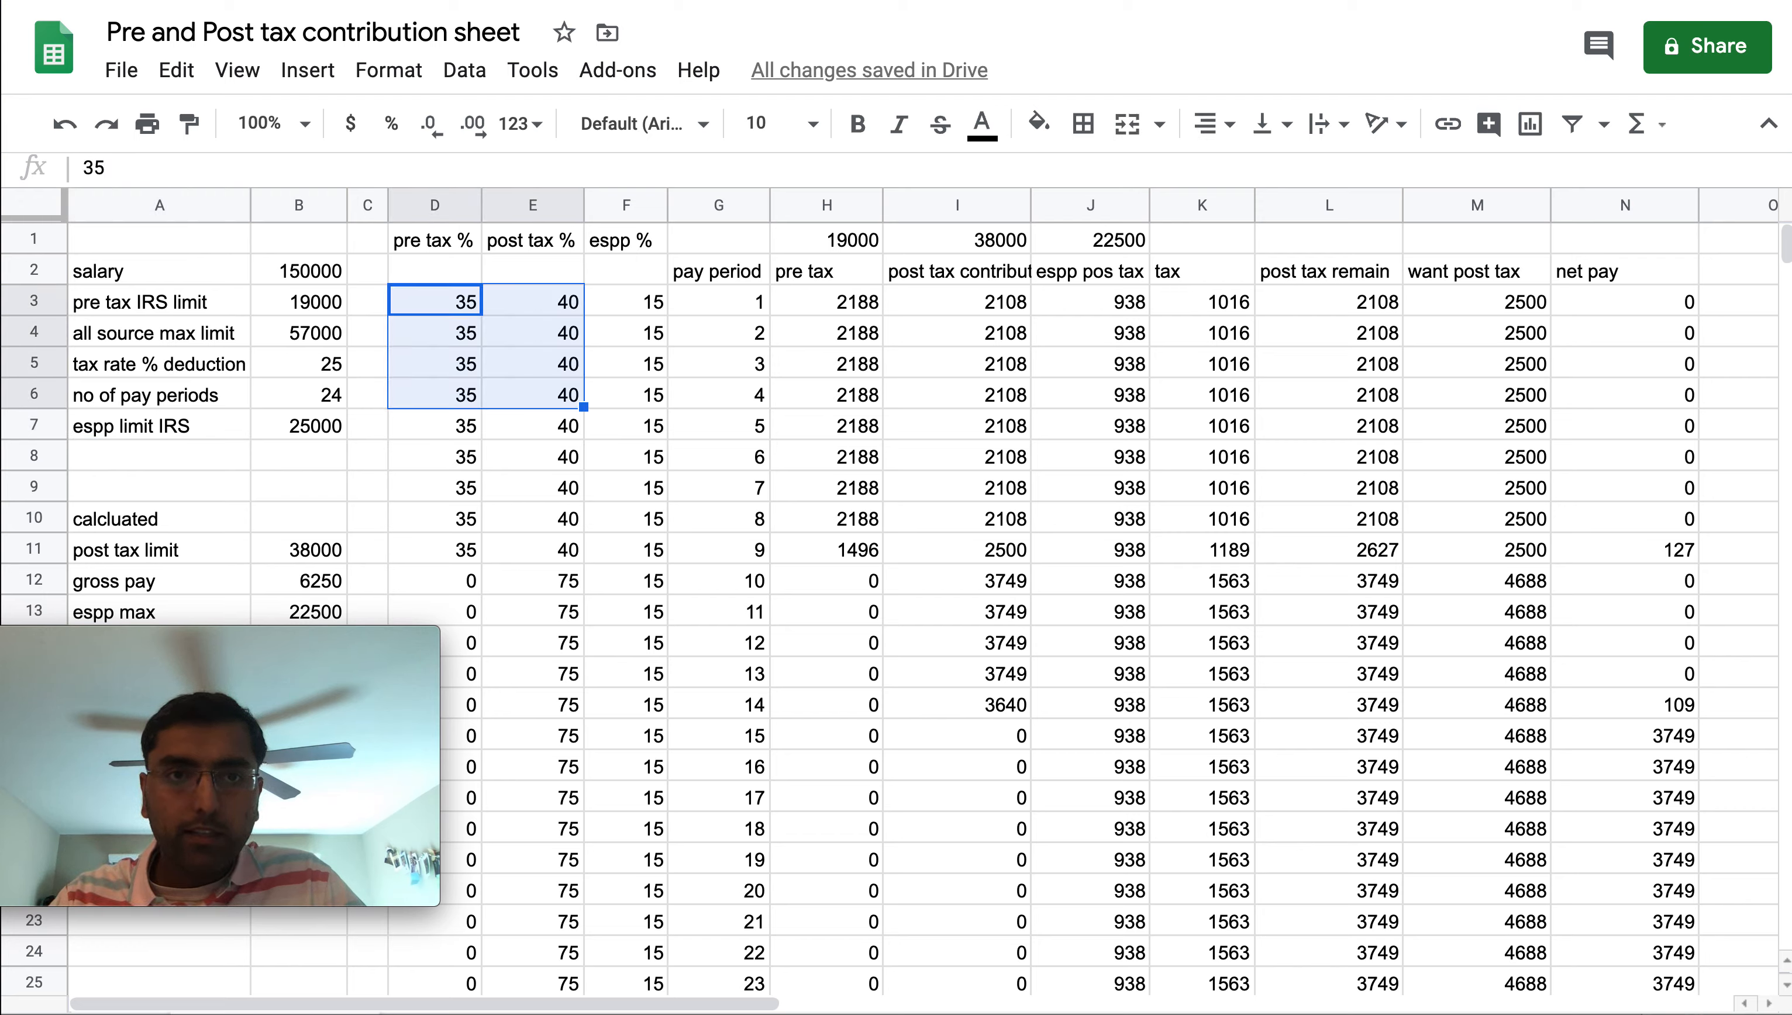
key("shift+Down")
key("Right")
key("Right")
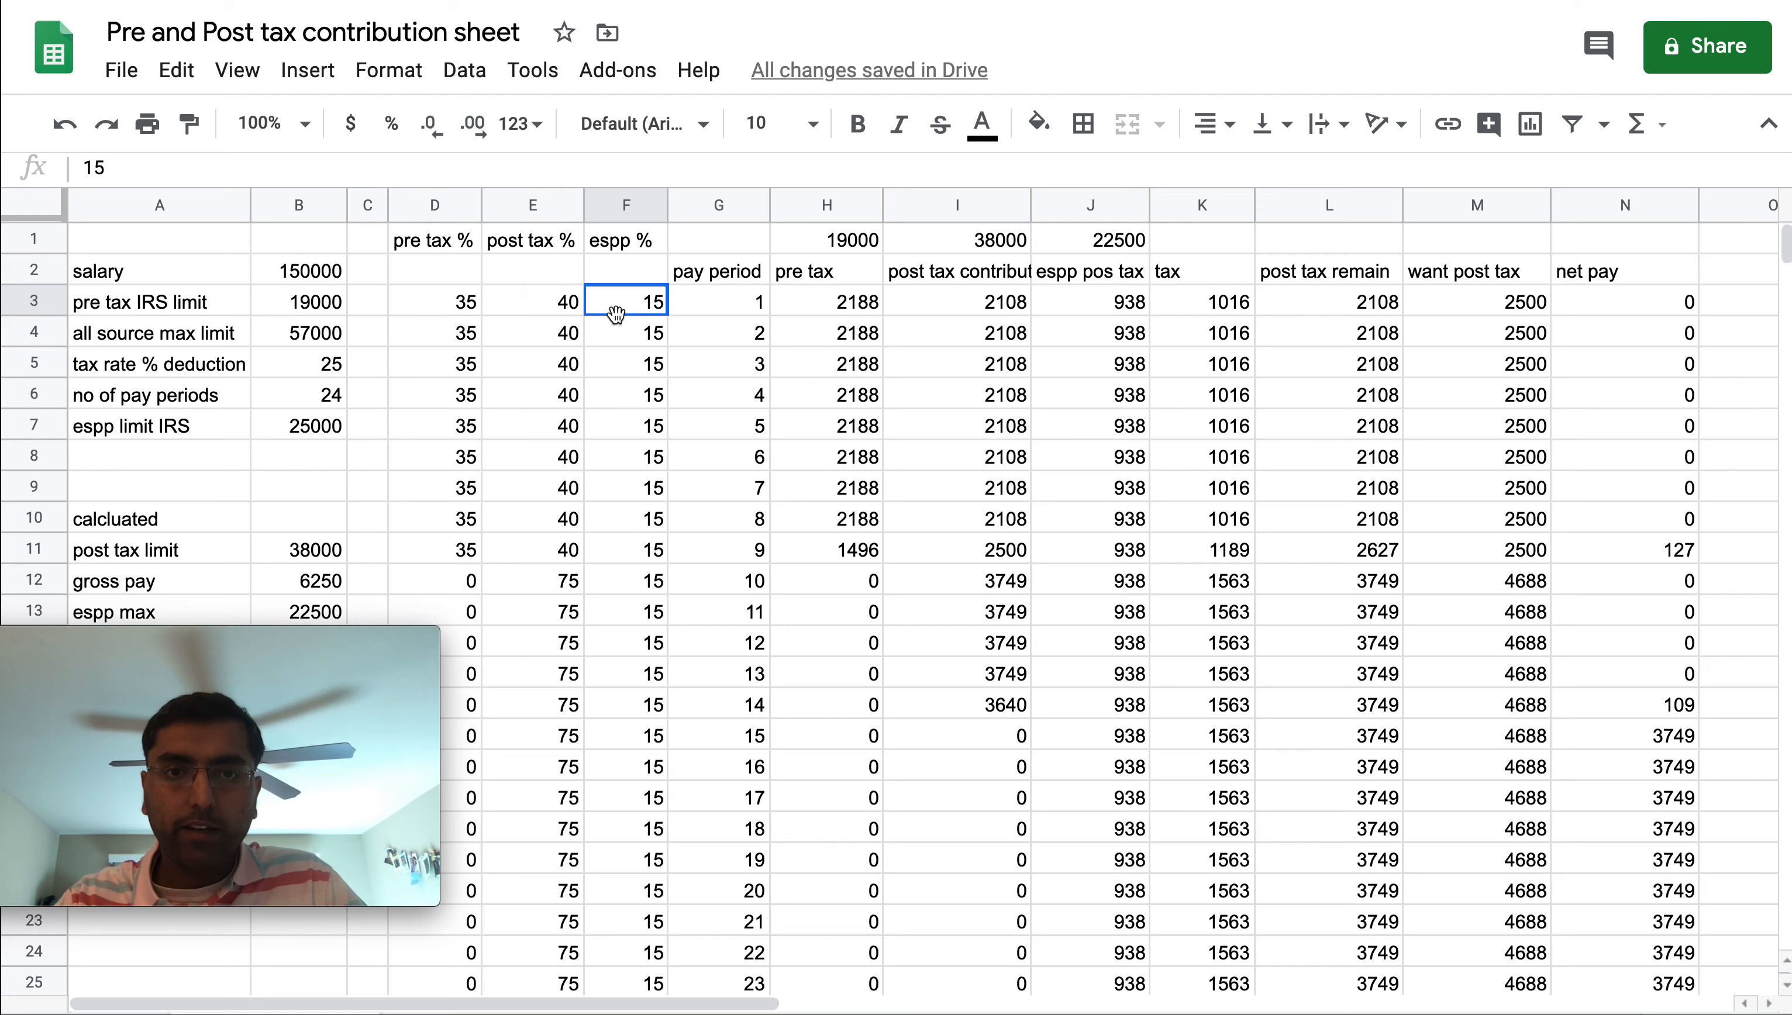
Open the pre tax formula in H3 to inspect it, leaving it unchanged
left_click(431, 304)
key("Right")
key("Right")
key("Right")
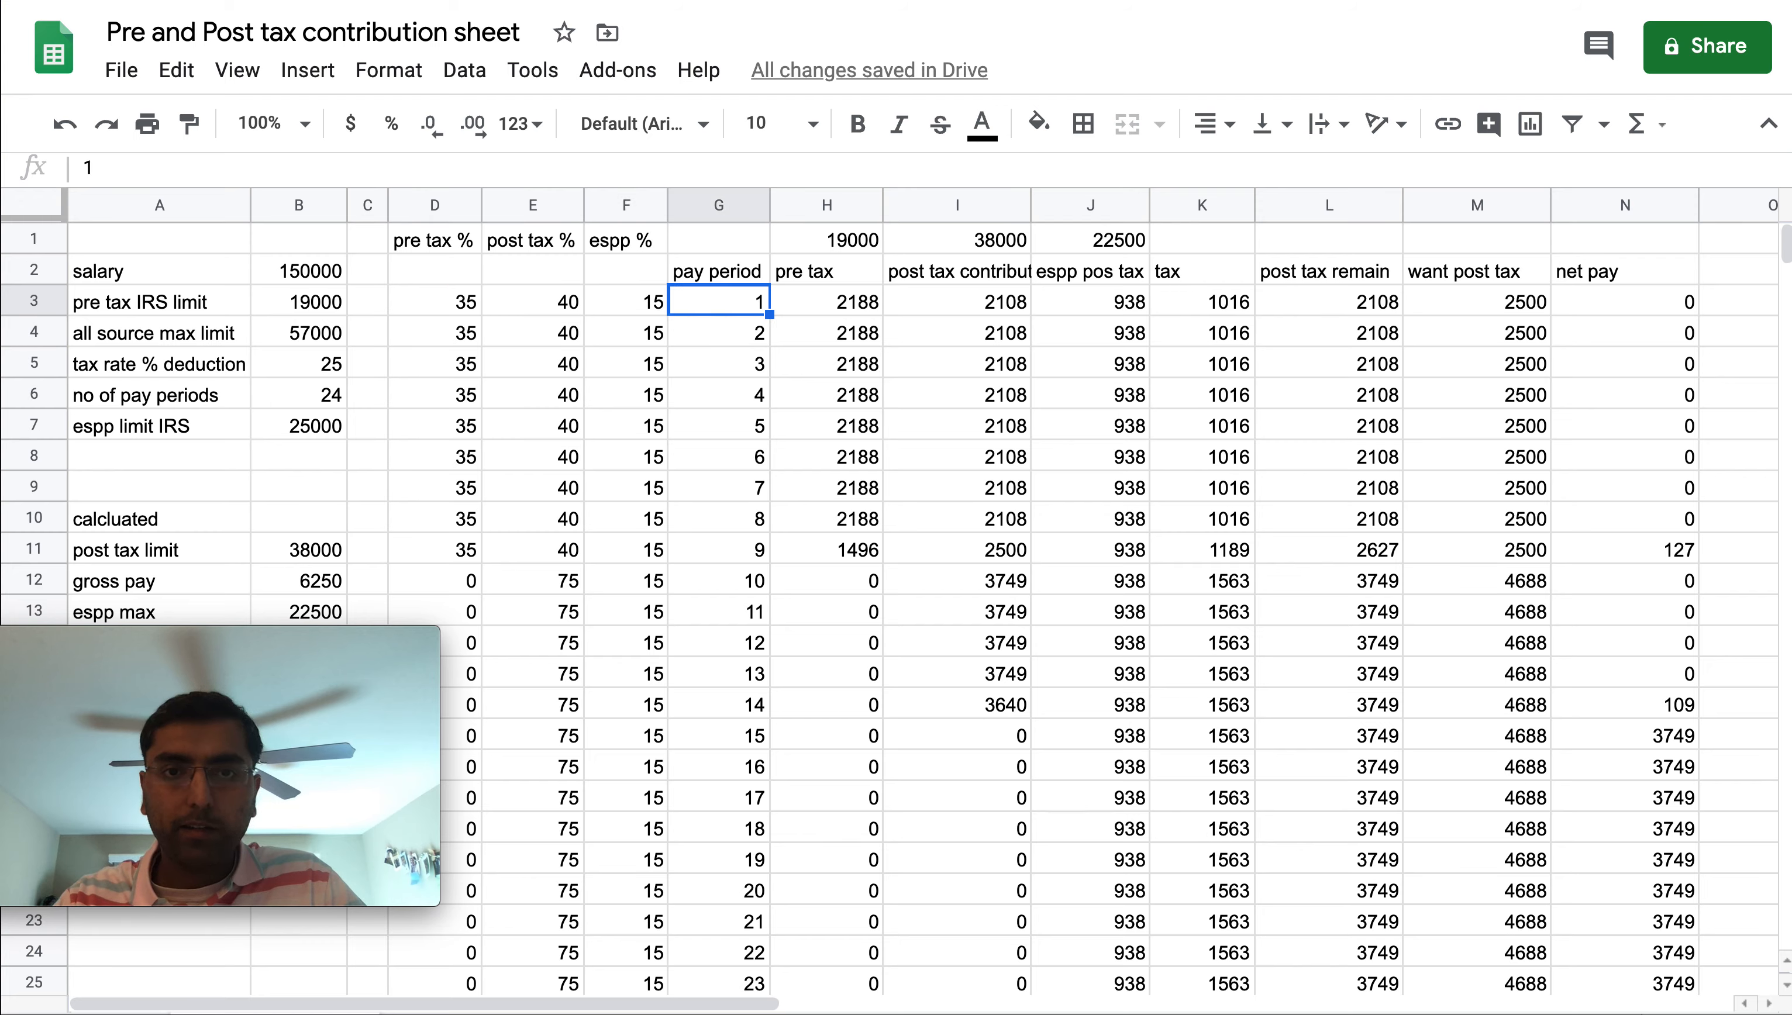
key("Right")
key("Left")
key("Left")
key("Left")
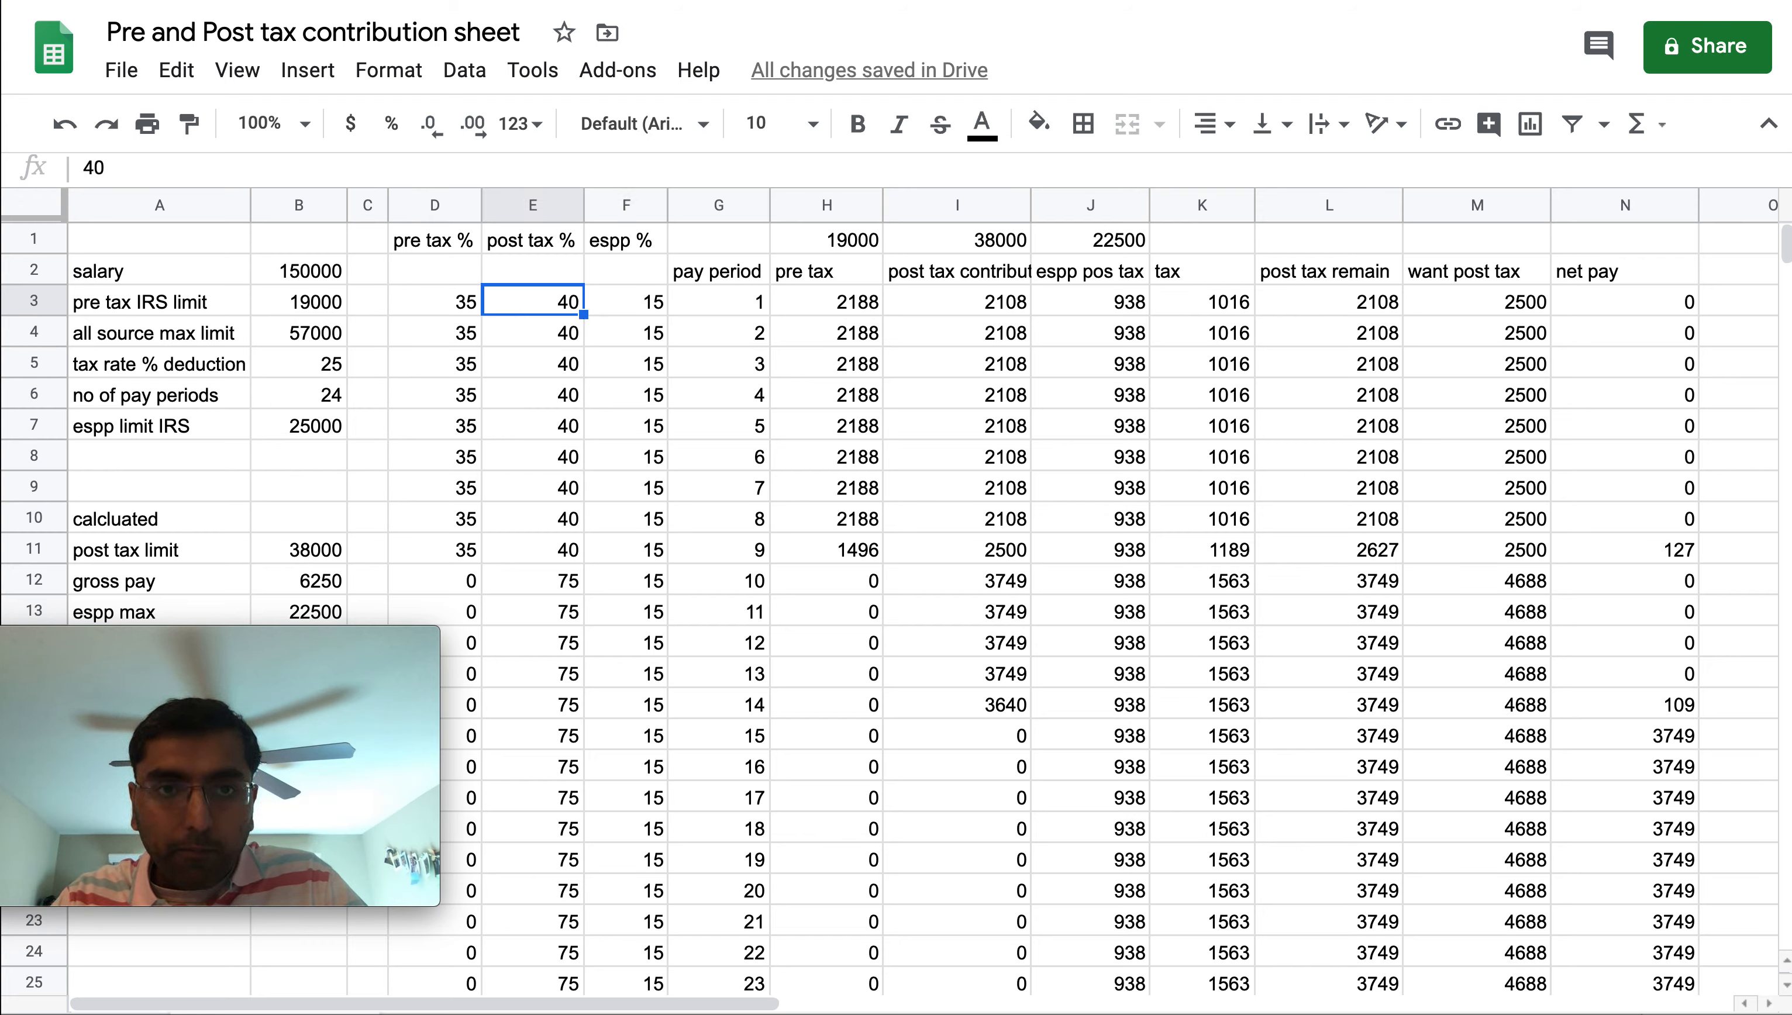
key("Right")
key("Right")
key("Right")
key("Return")
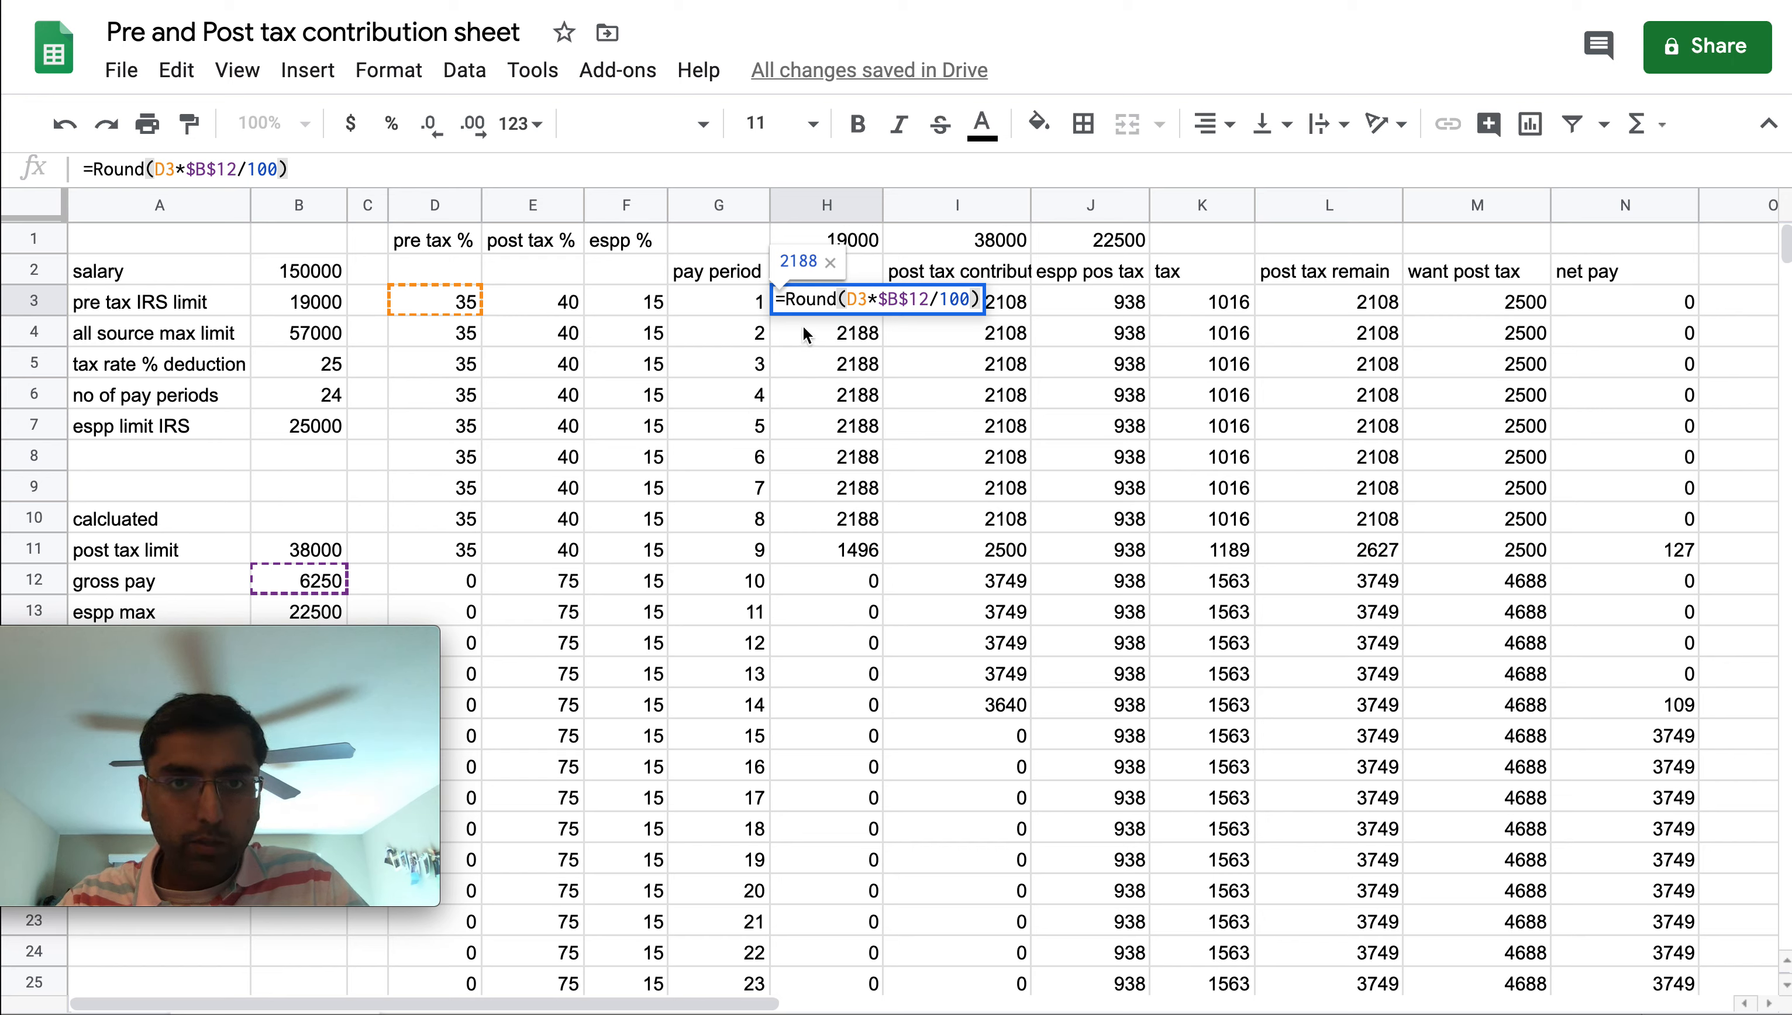
key("Escape")
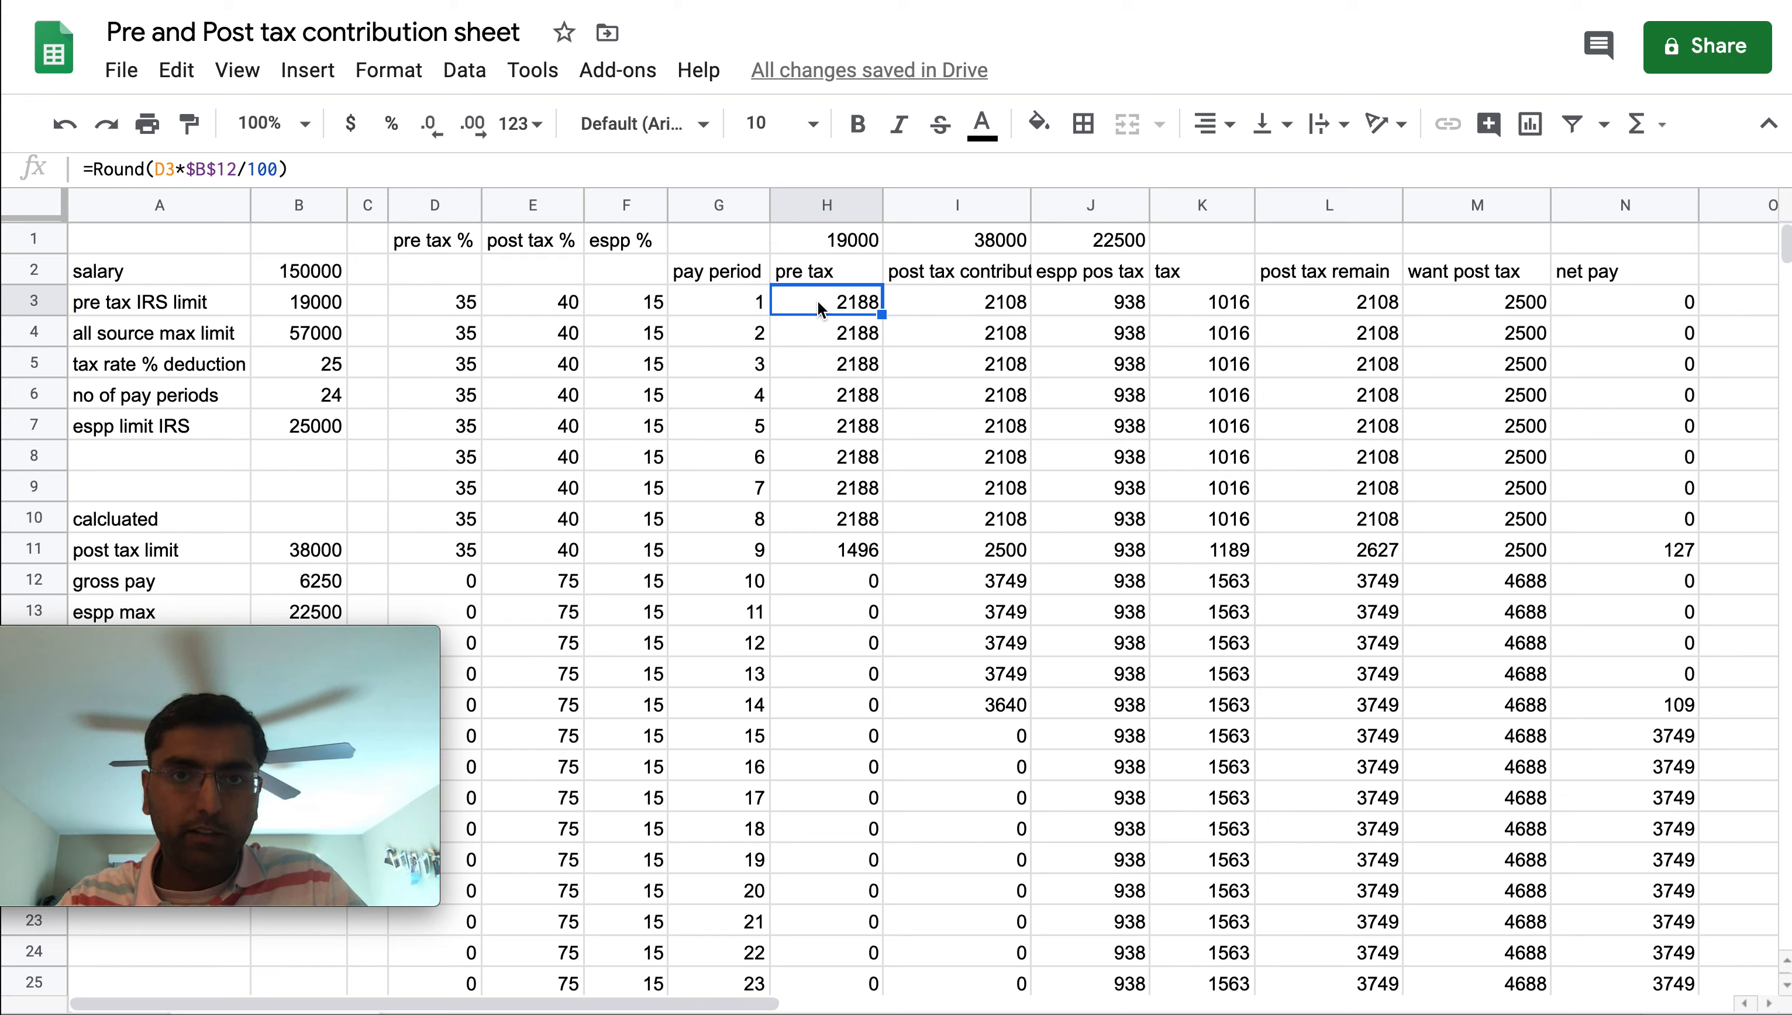
Open the post tax contribution formula in I3 and the post tax remain formula in L3 to inspect them, leaving them unchanged
key("Left")
key("Right")
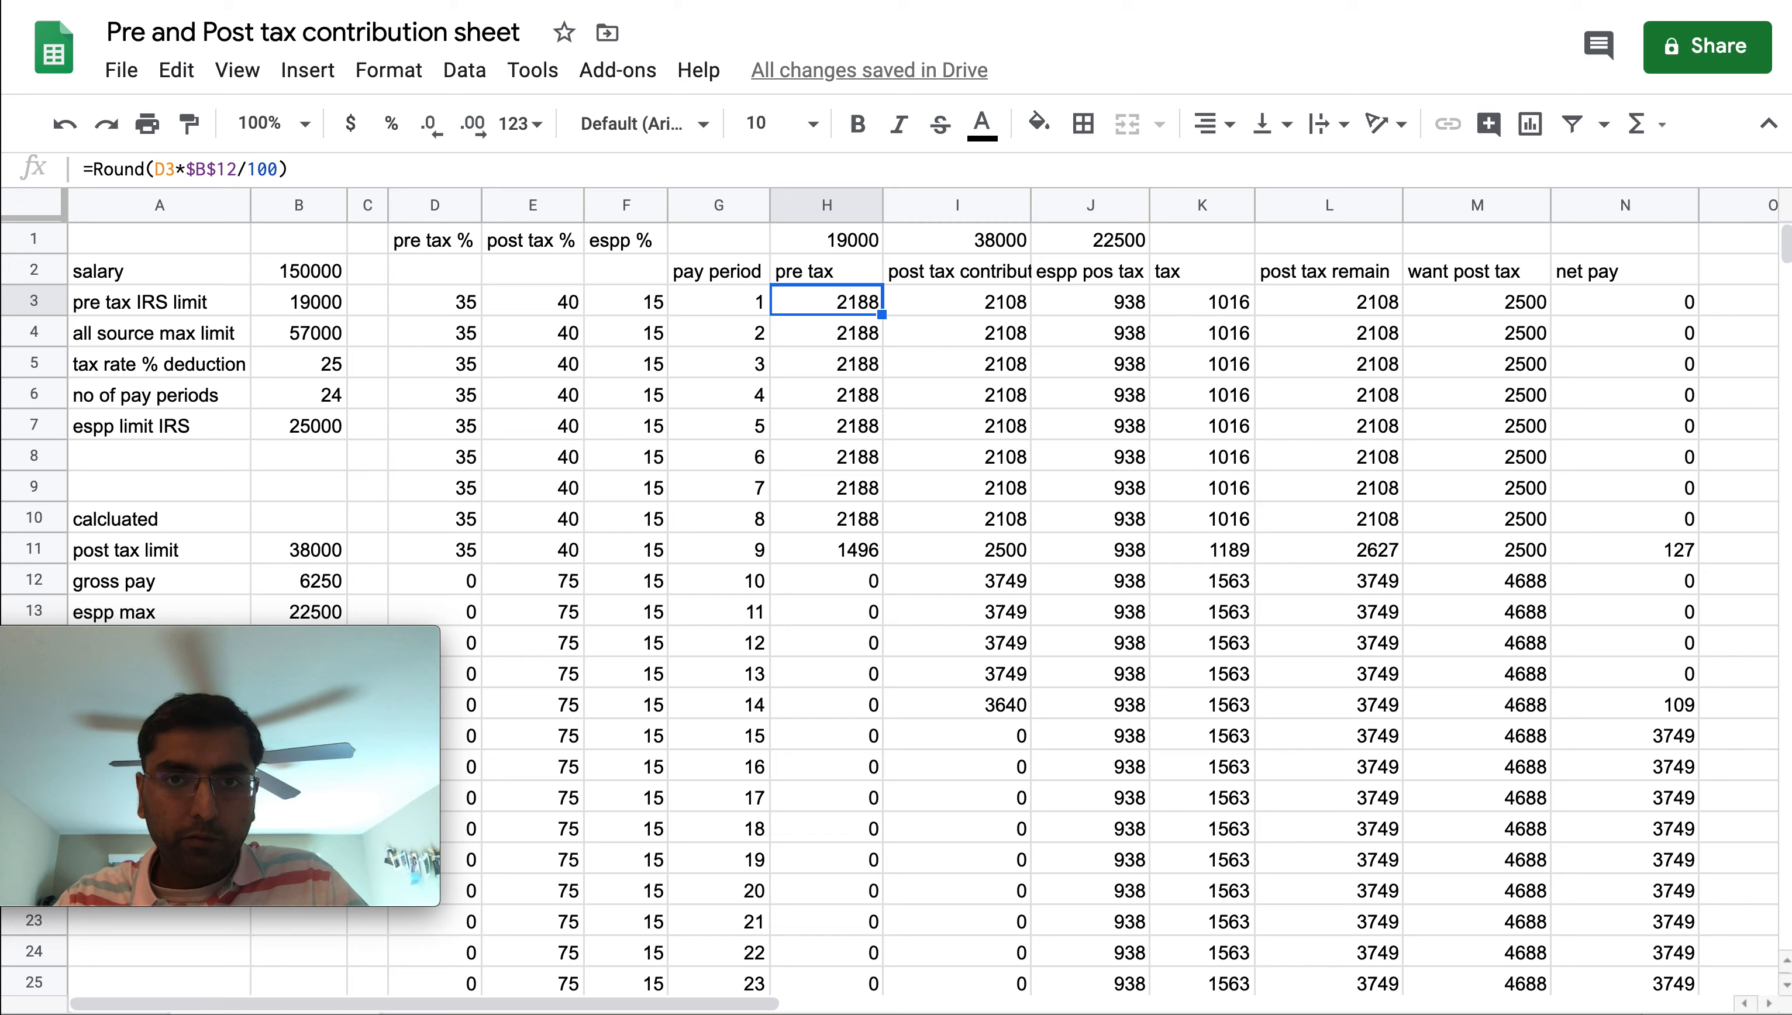
key("Right")
key("Return")
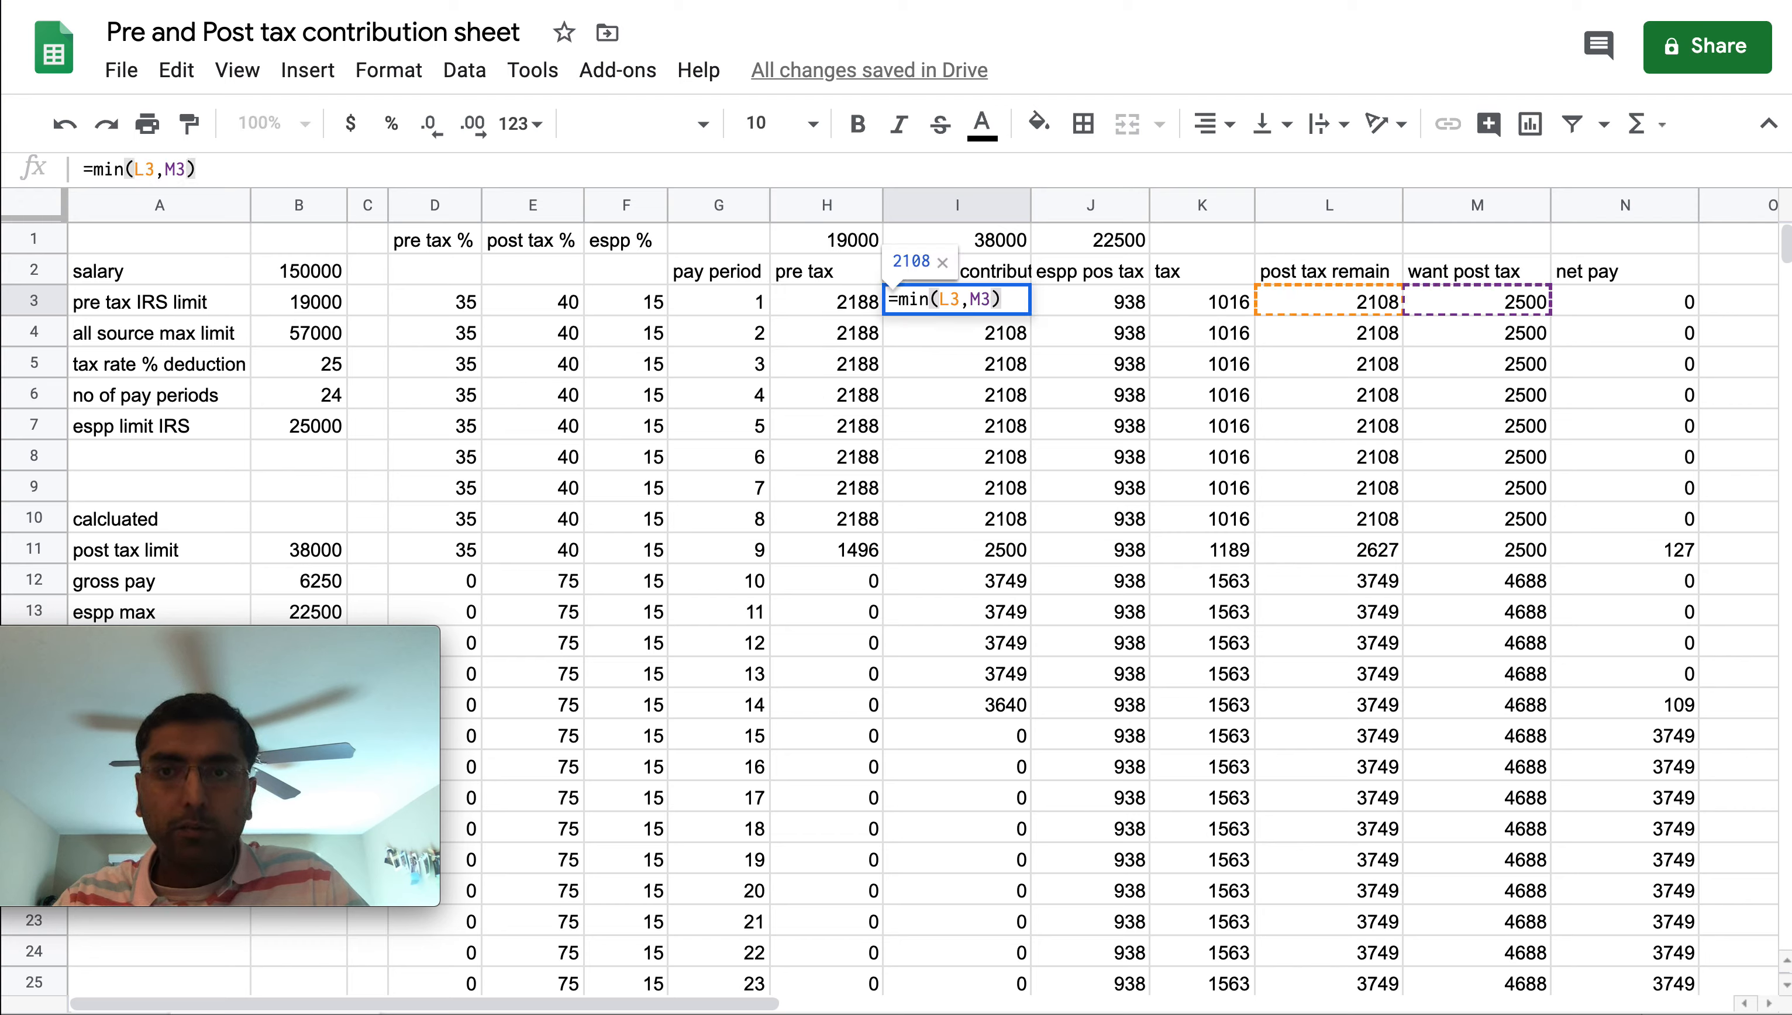
left_click(1330, 309)
double_click(1330, 308)
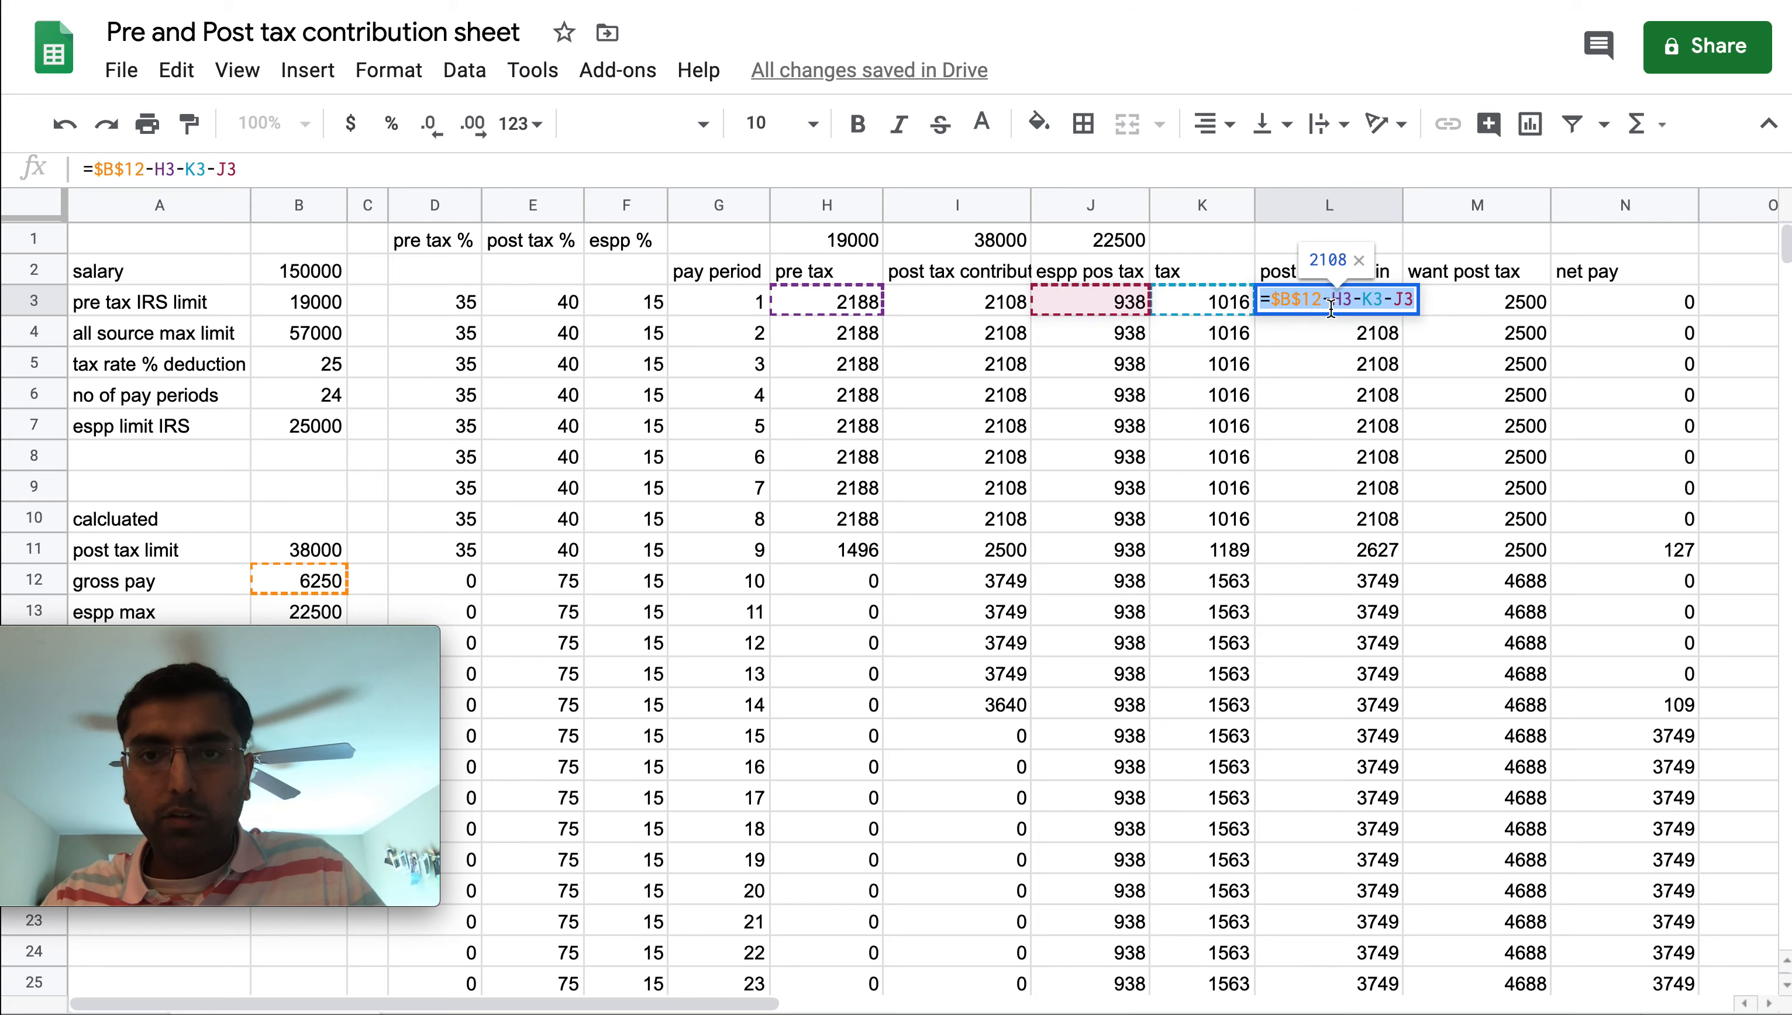
key("Escape")
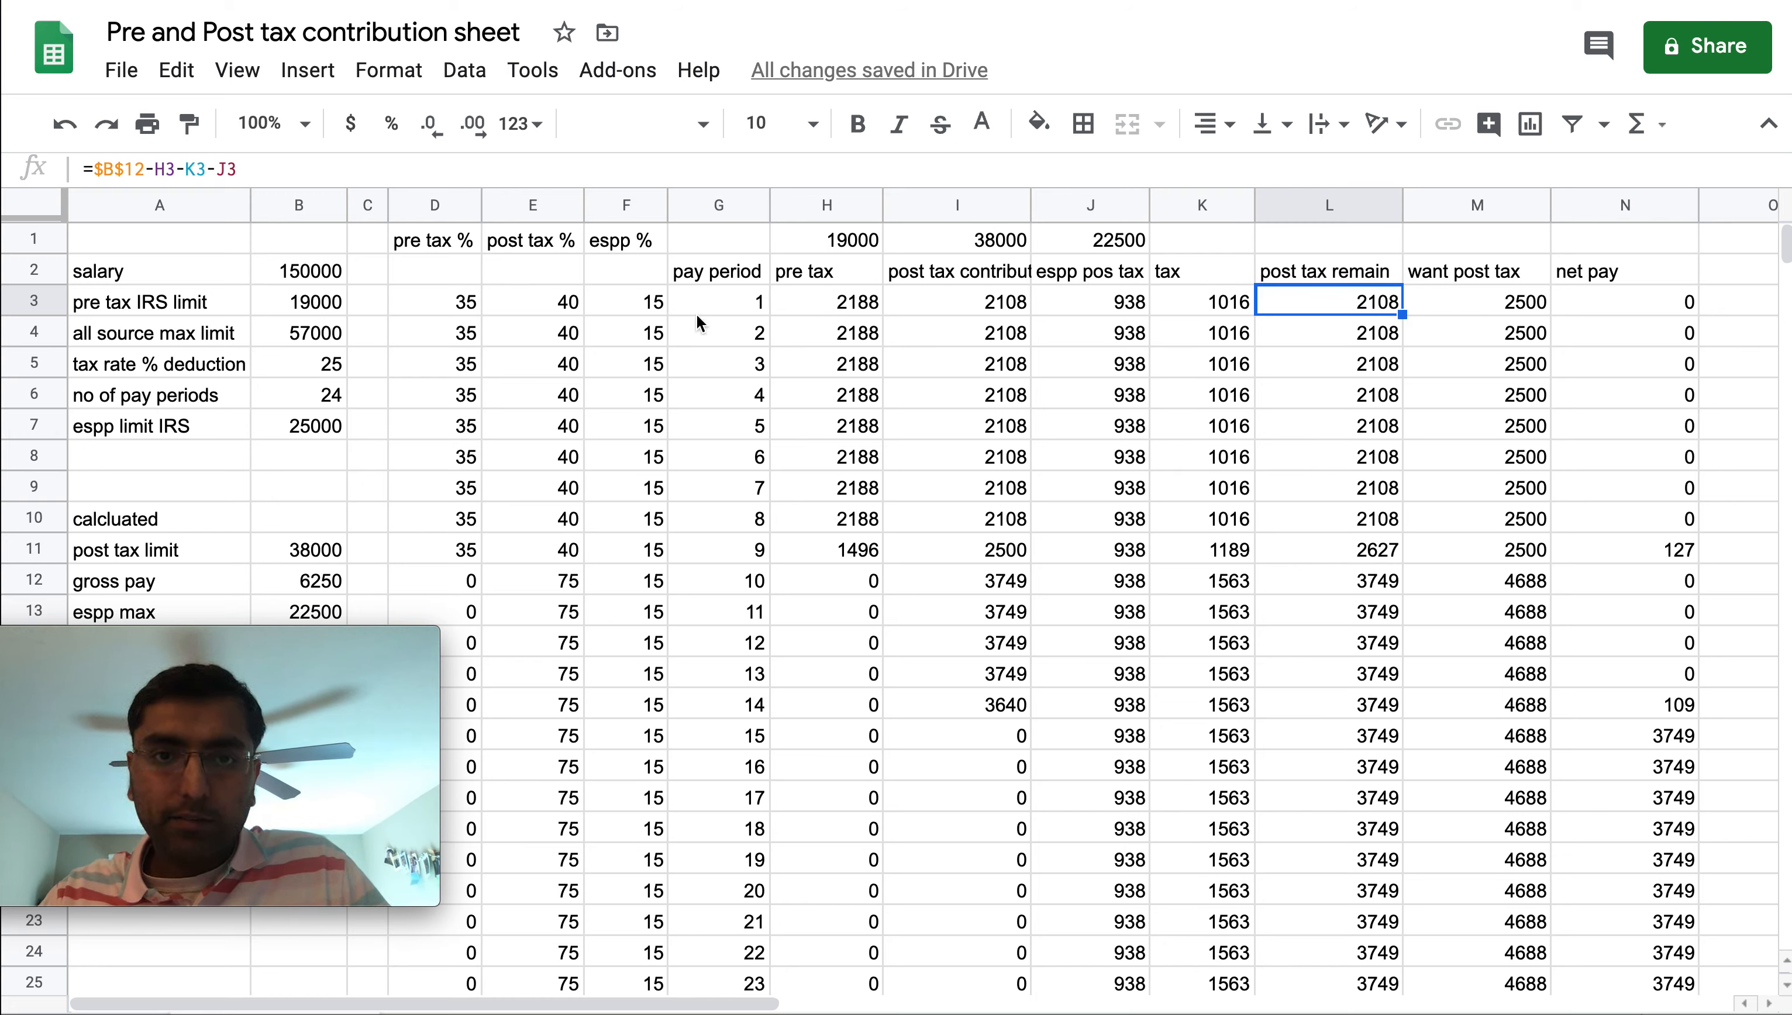
Inspect the pre tax, espp and tax formulas in row 3, opening the tax formula in K3 without changing it
left_click(804, 301)
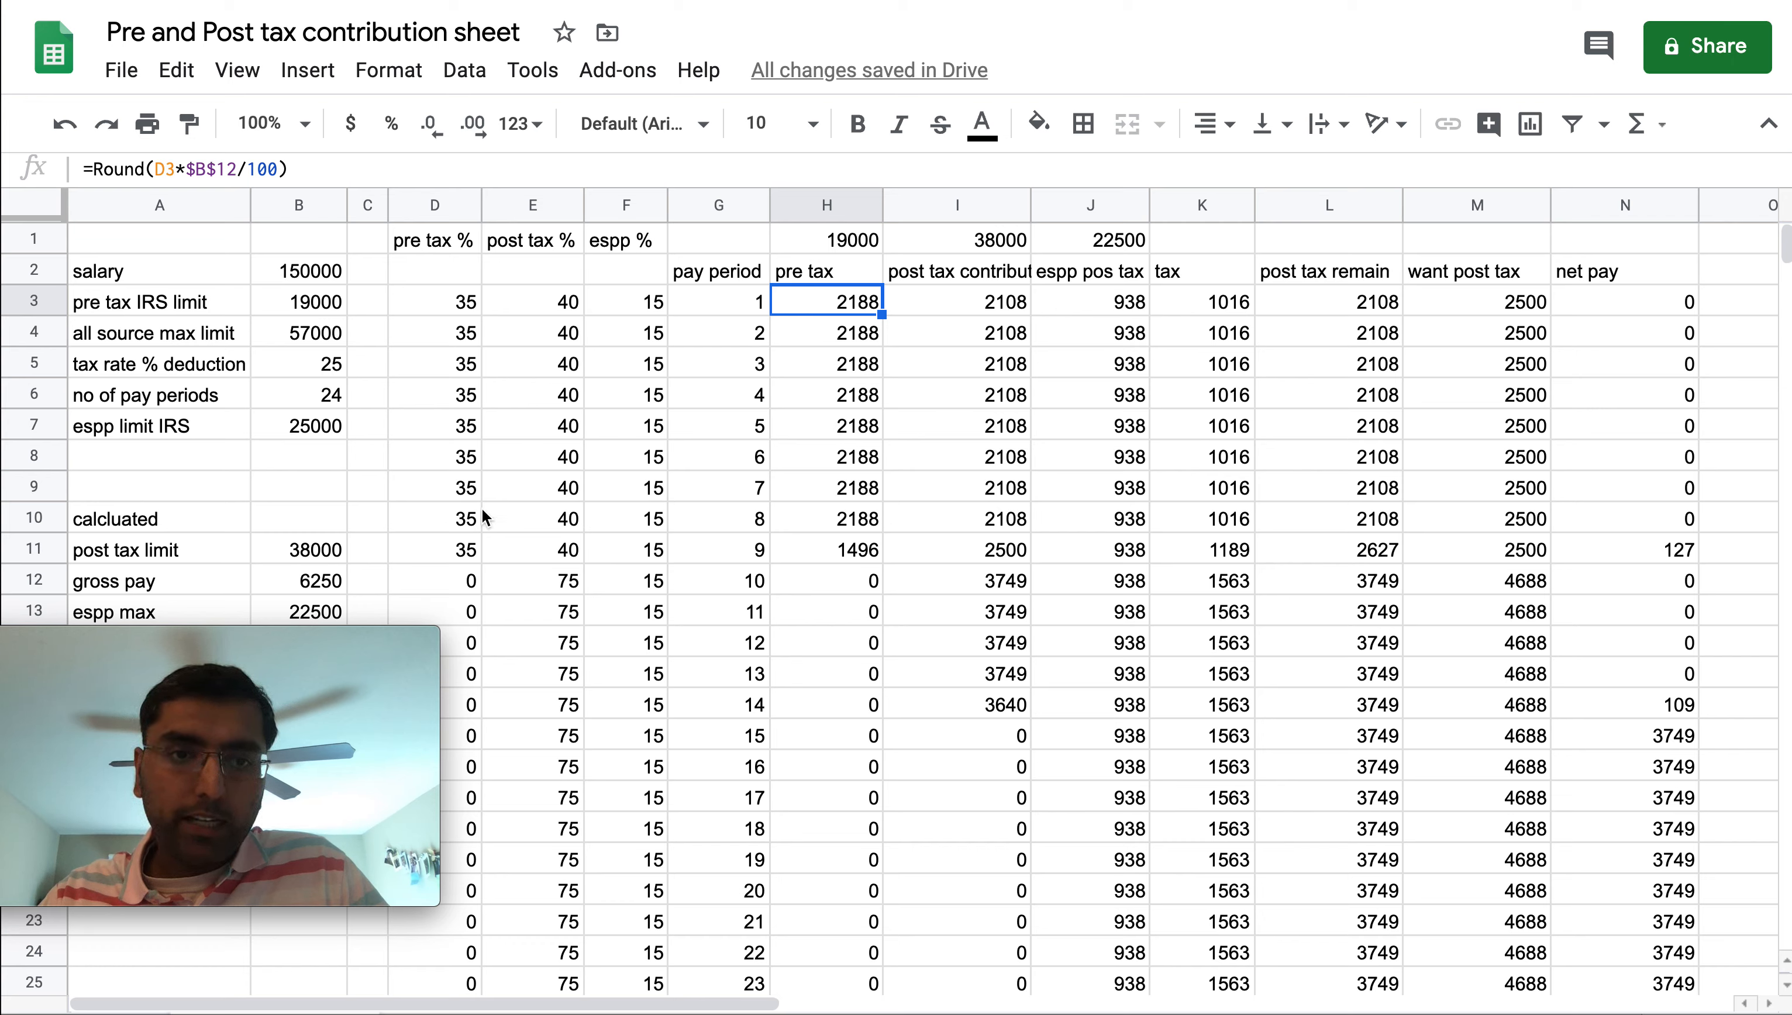
left_click(1117, 303)
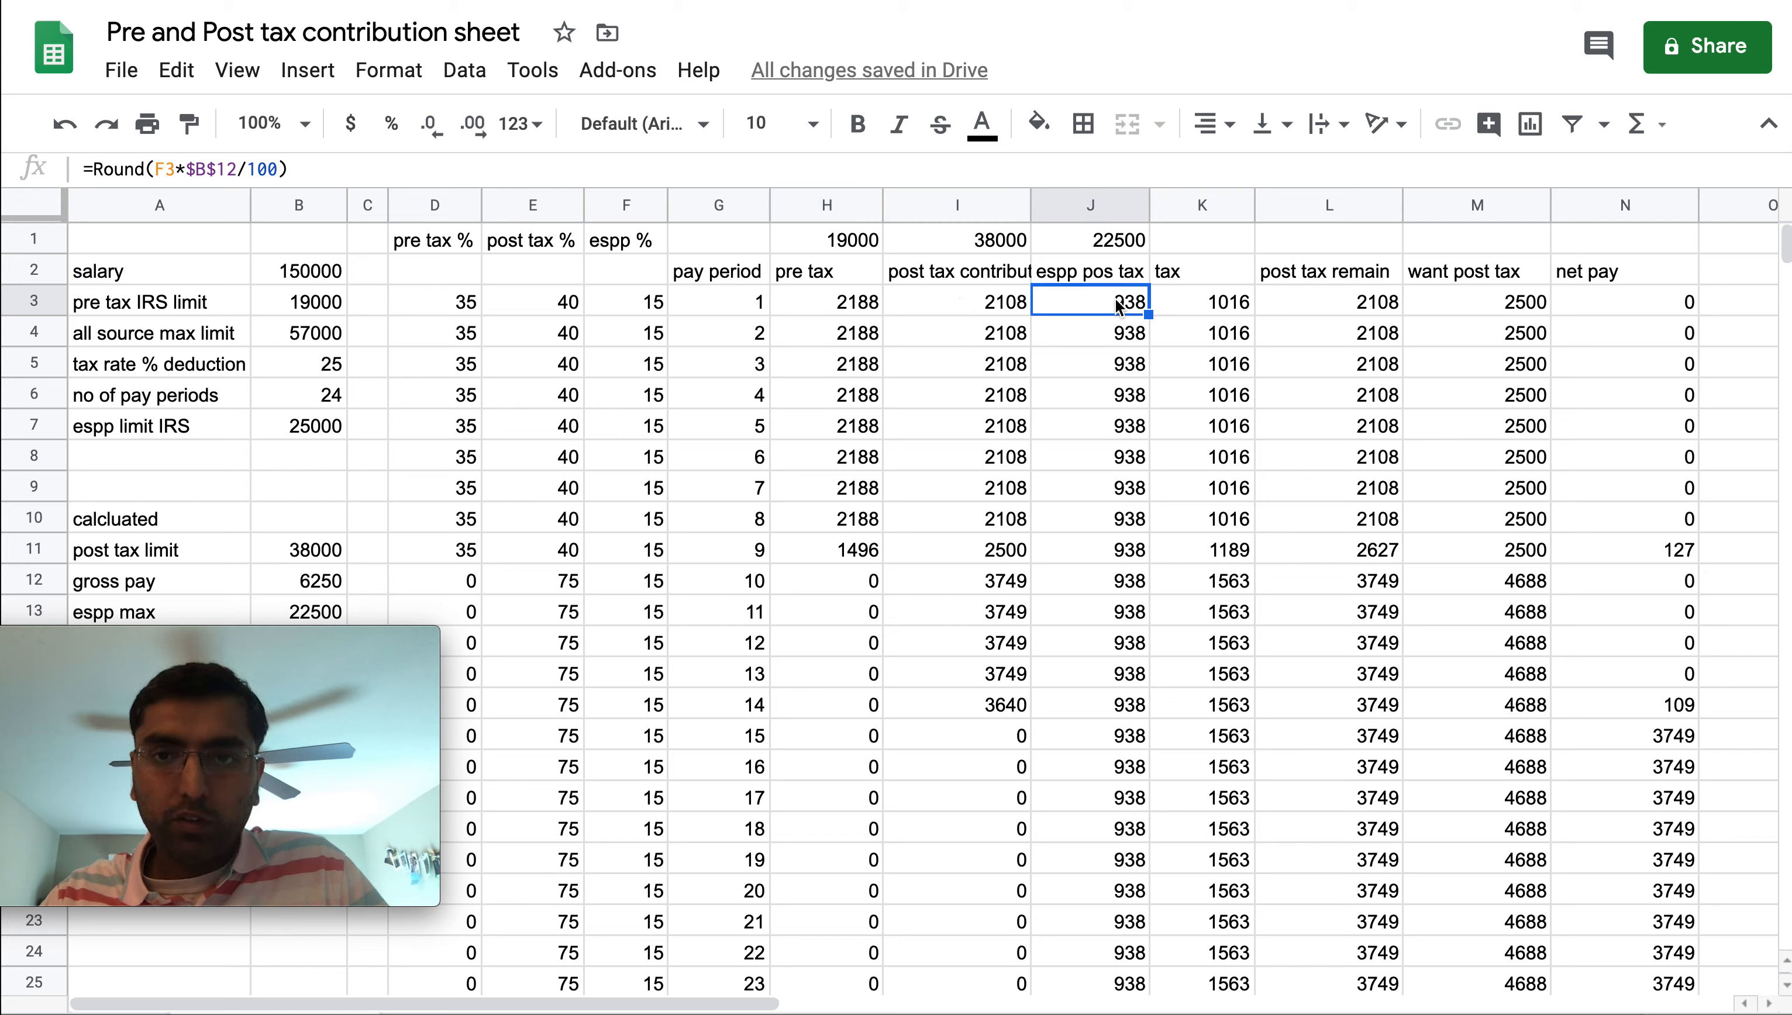
key("Right")
key("Return")
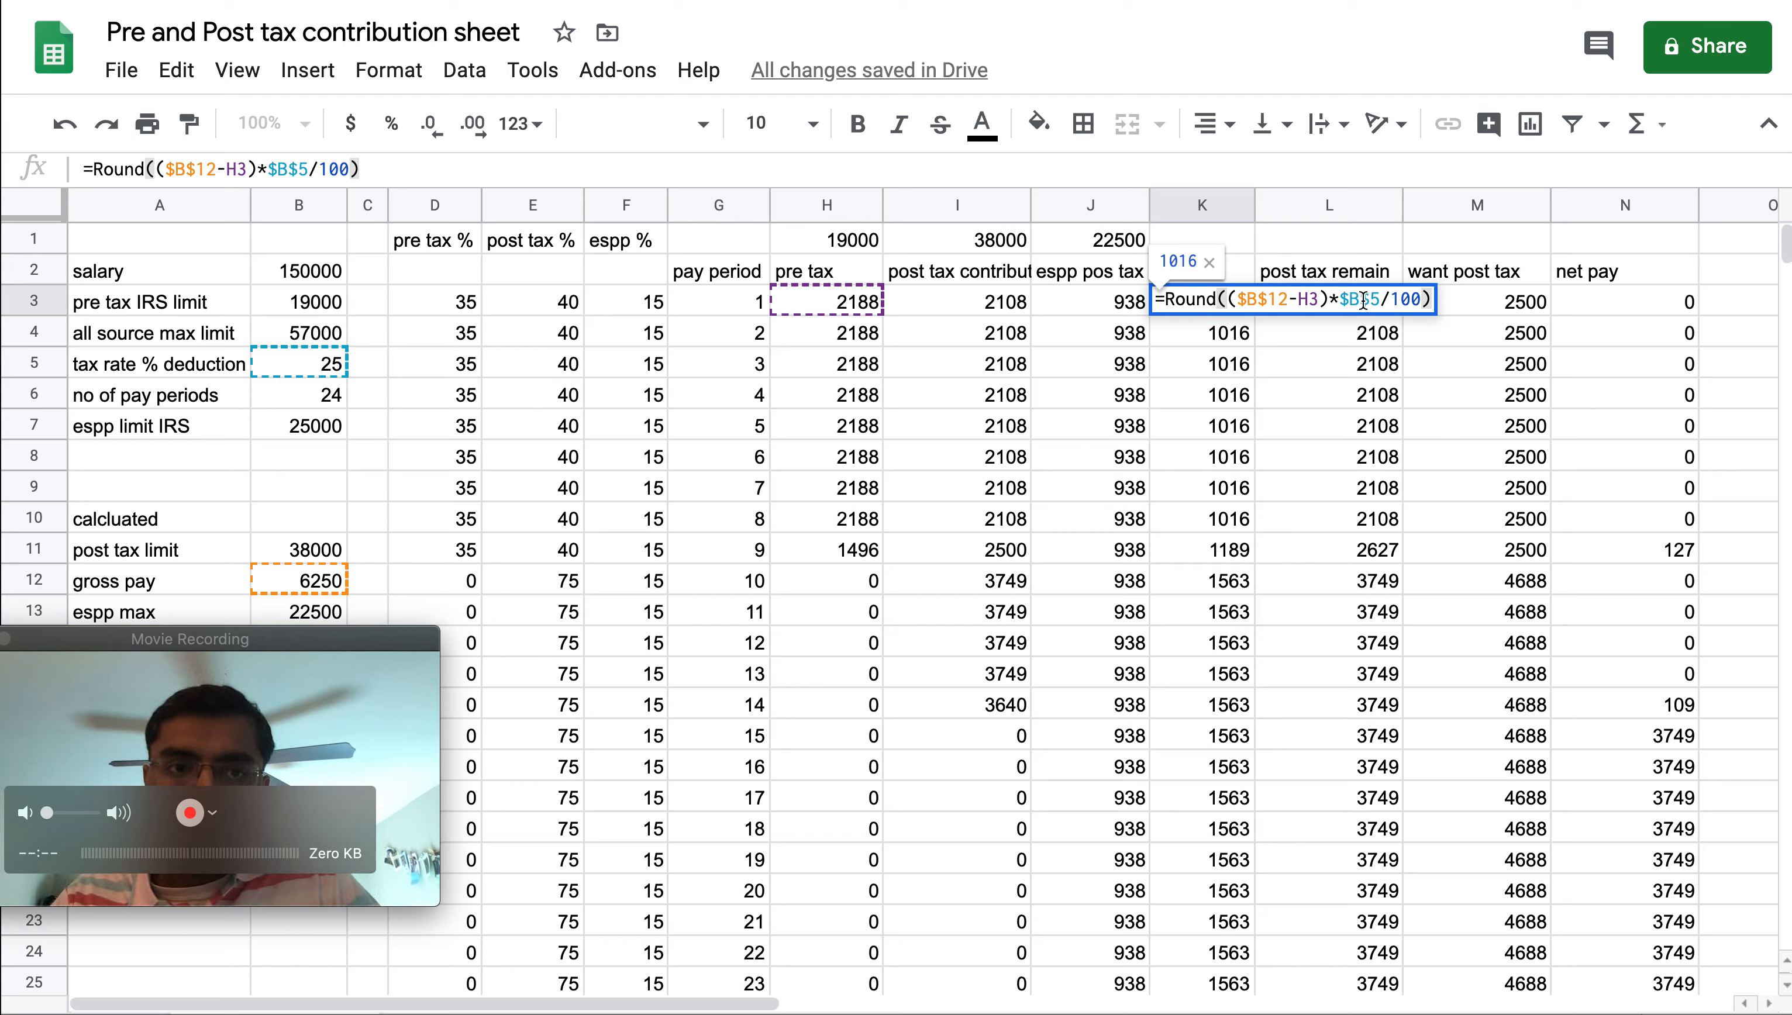
key("Return")
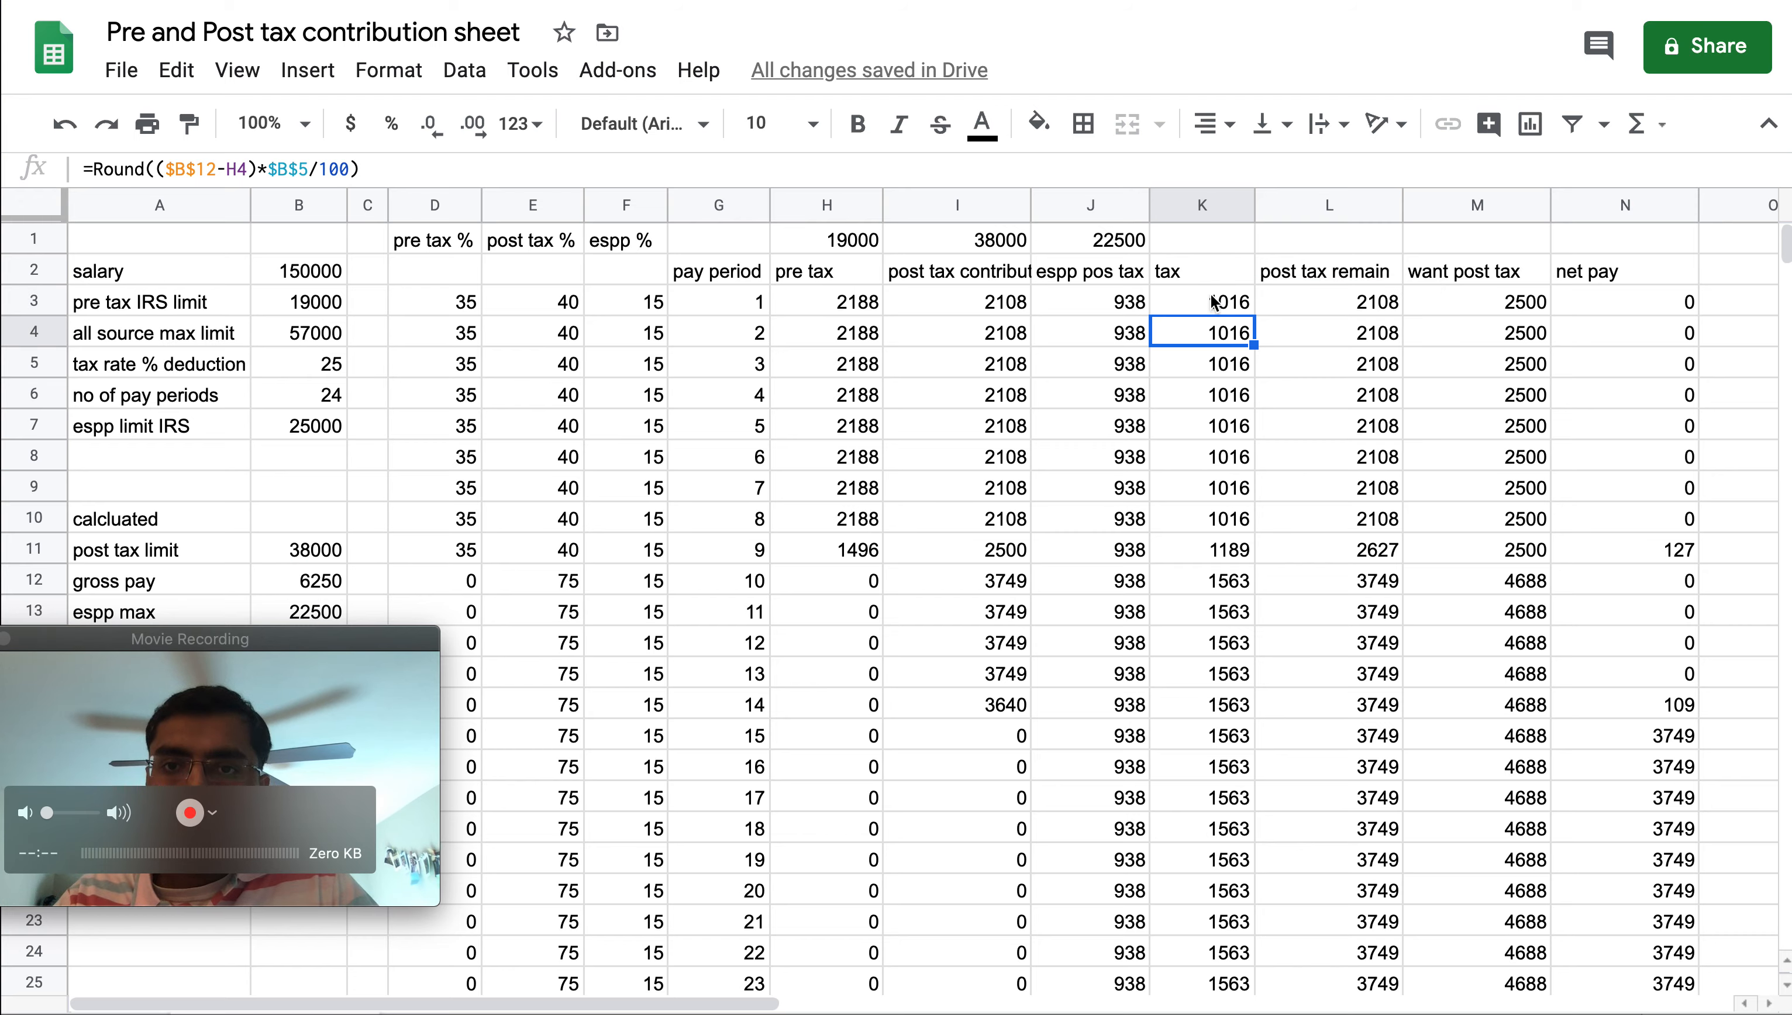
Review the tax, pre tax, post tax remain and espp pos tax formulas in row 3, leaving them unchanged
left_click(1214, 302)
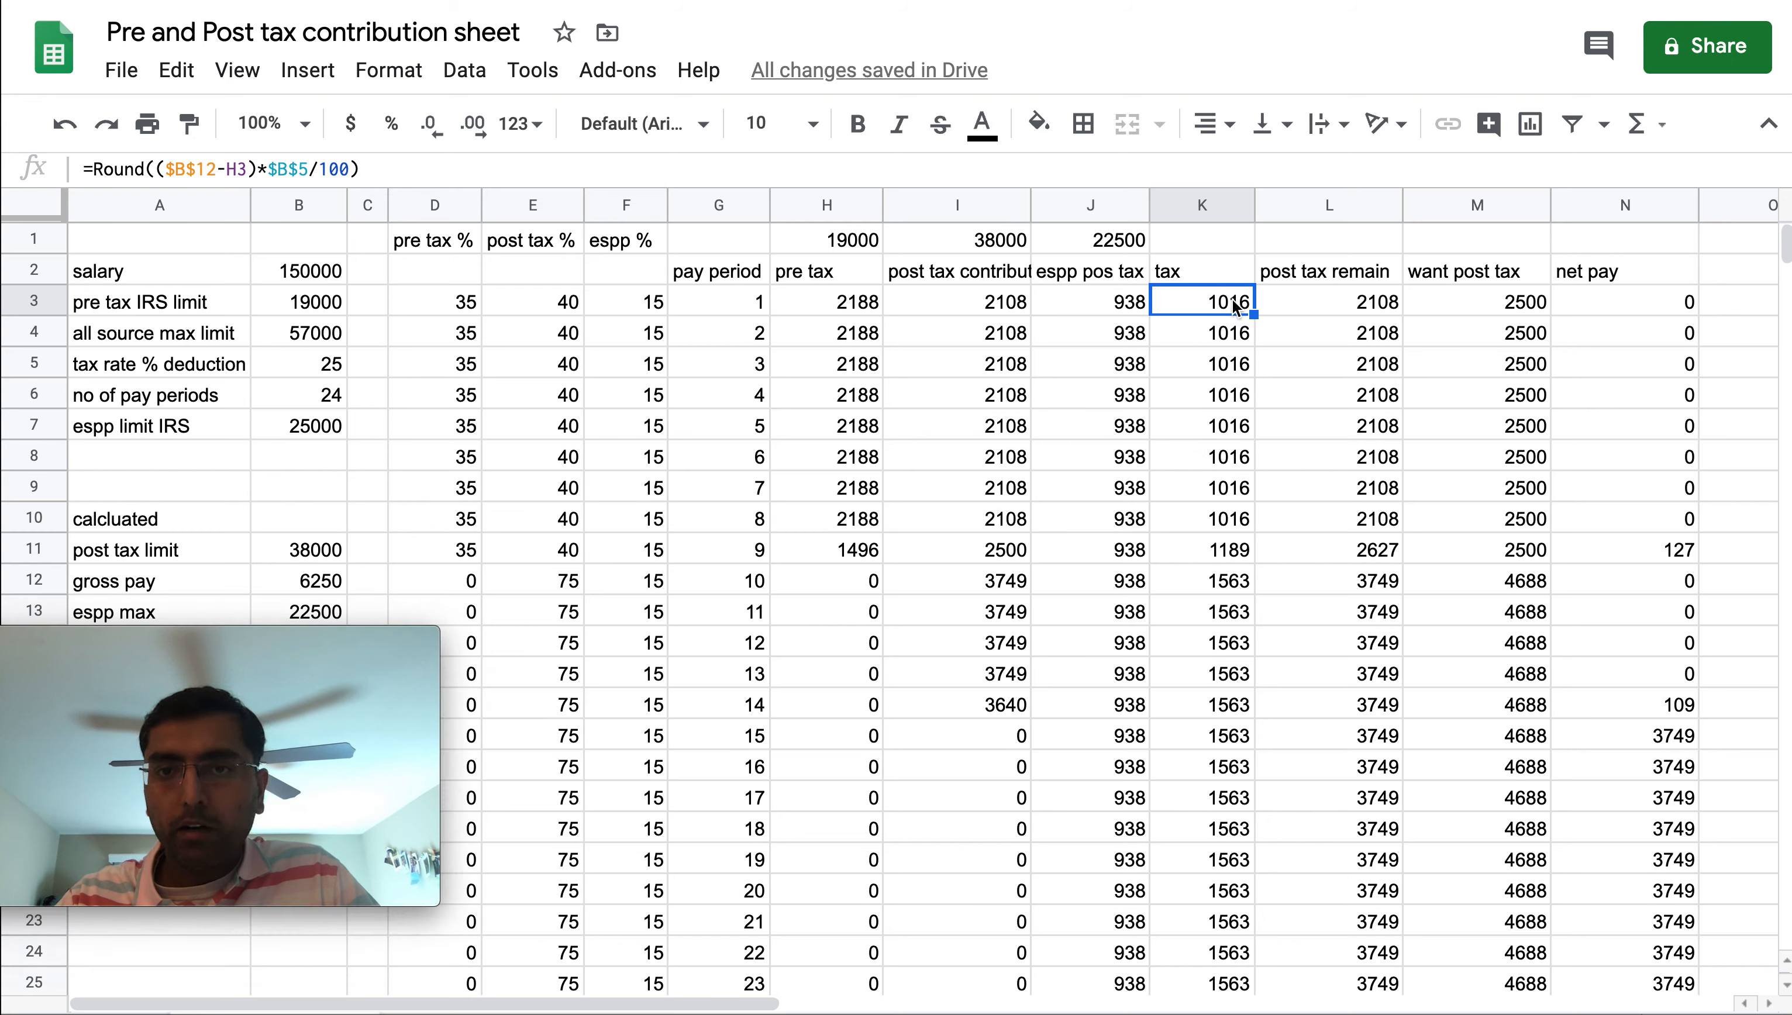
left_click(863, 302)
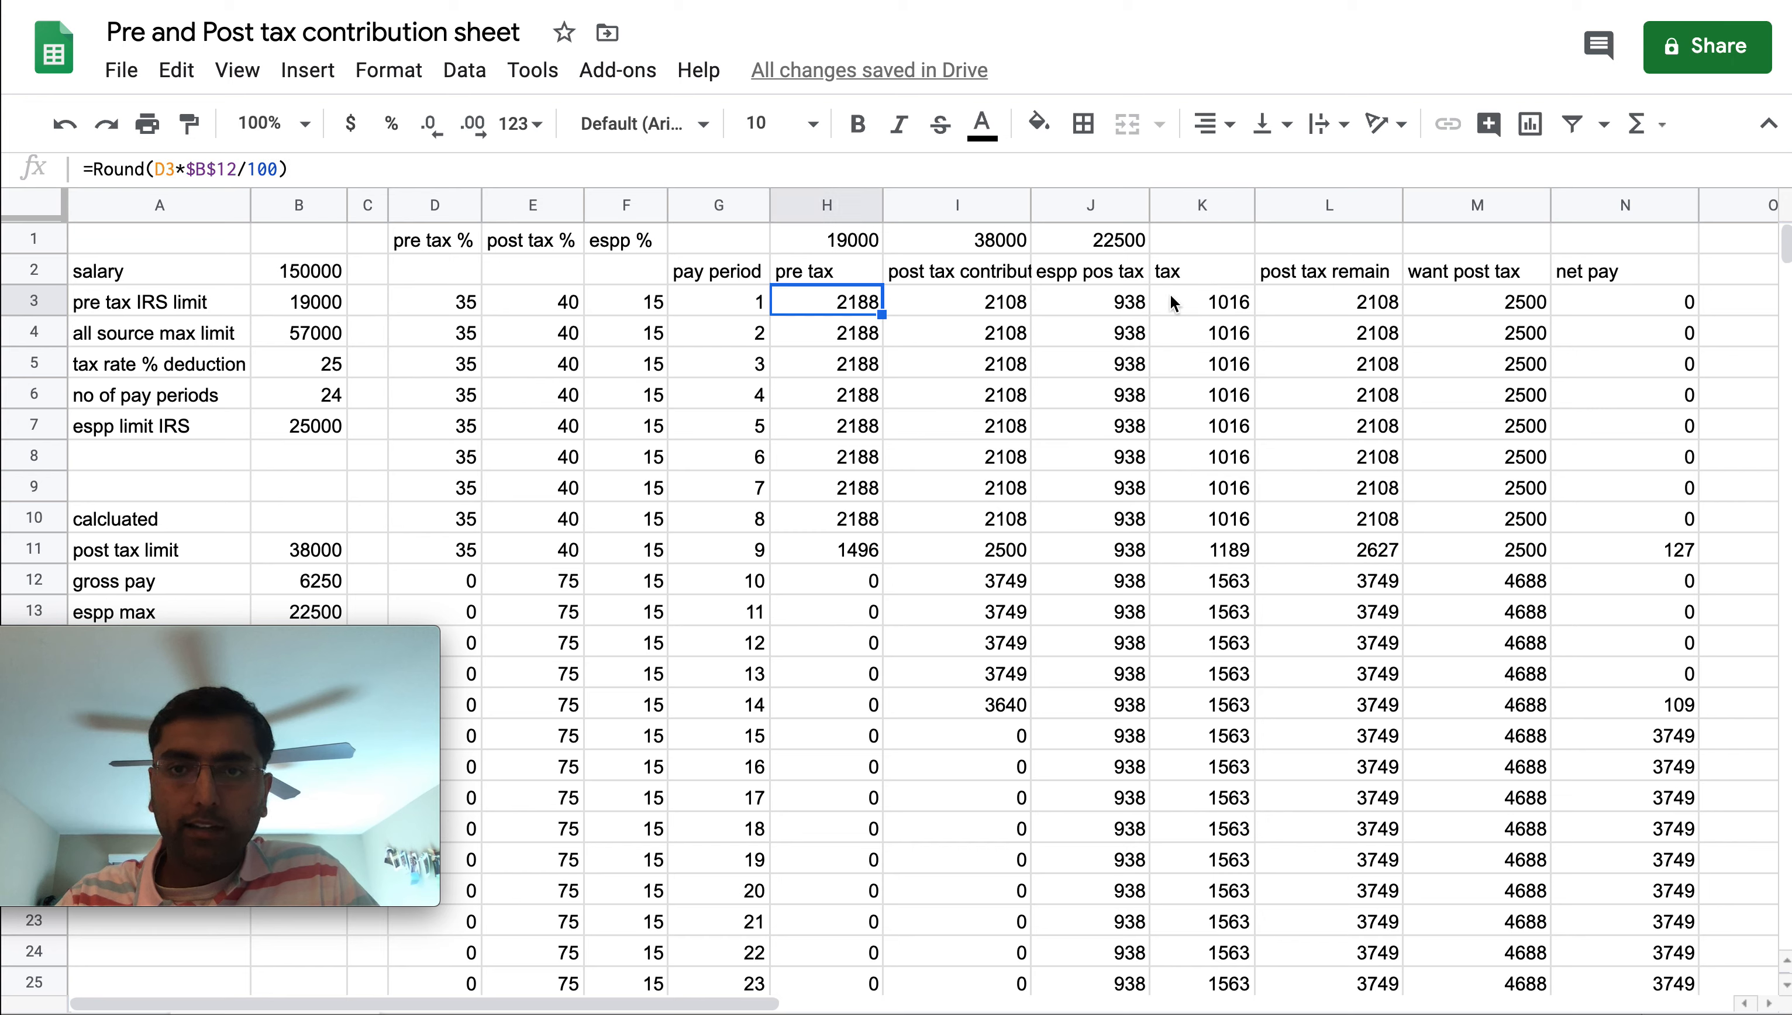
left_click(1191, 302)
double_click(1336, 299)
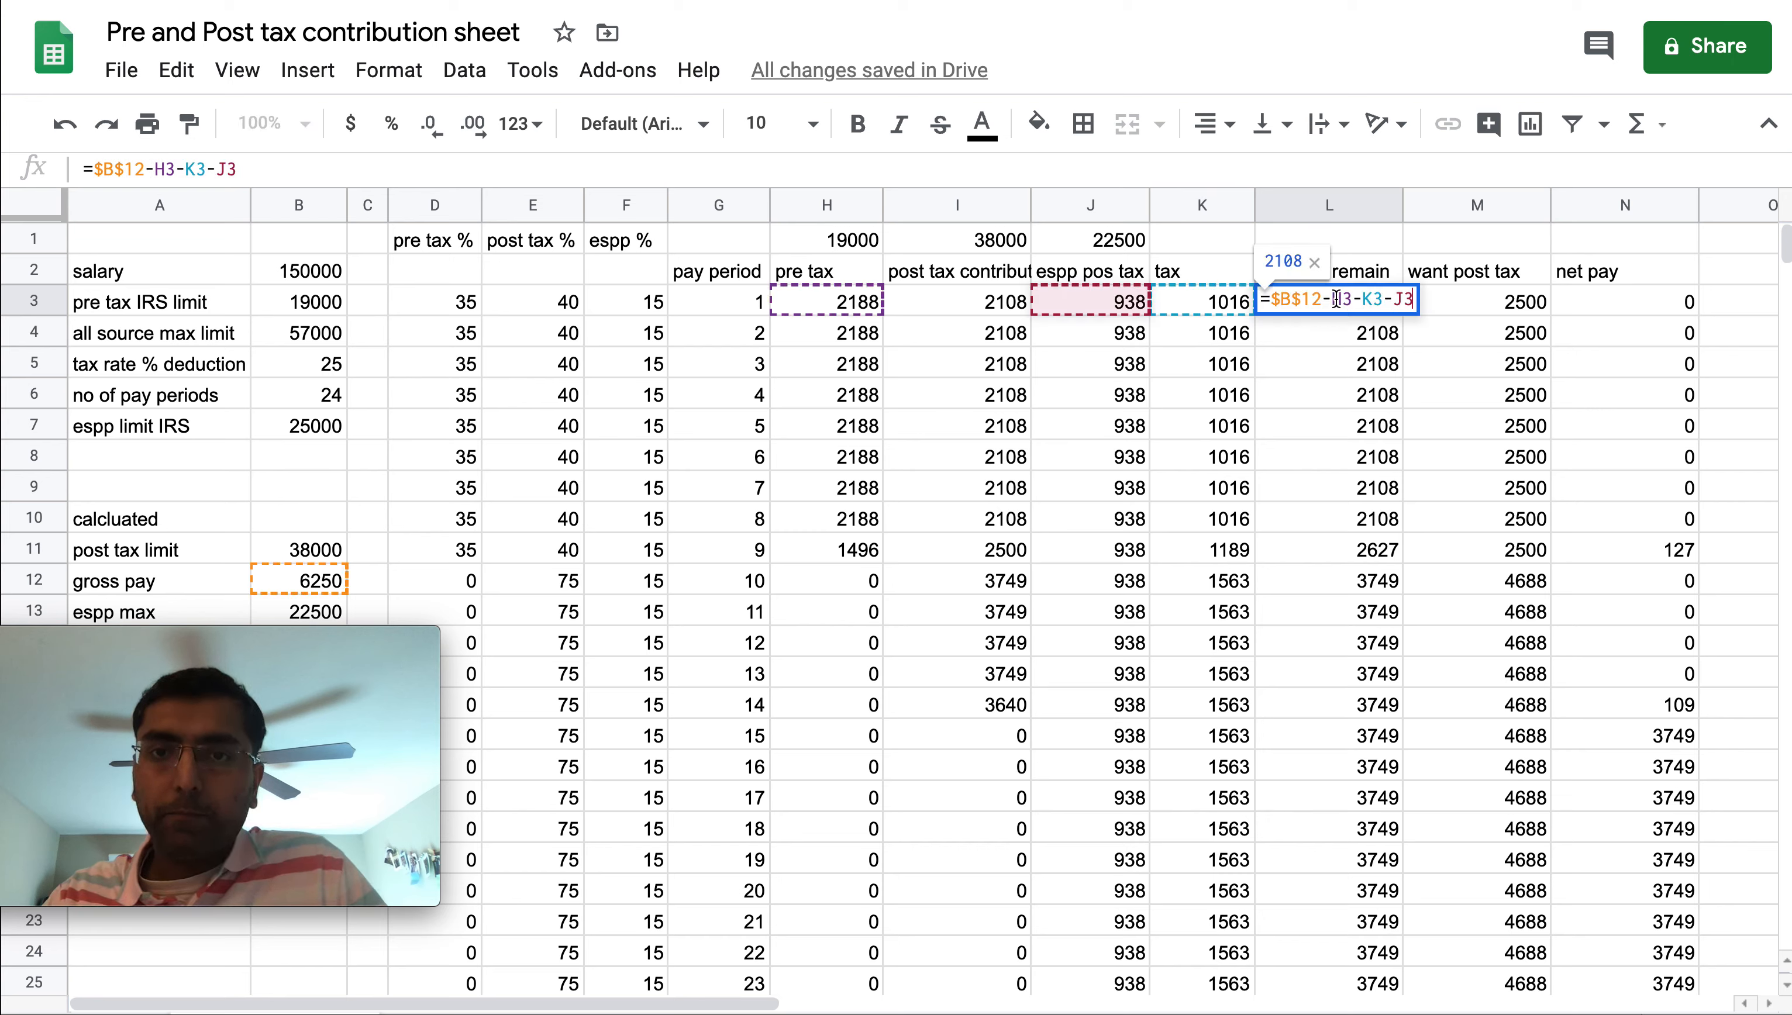
left_click(1110, 303)
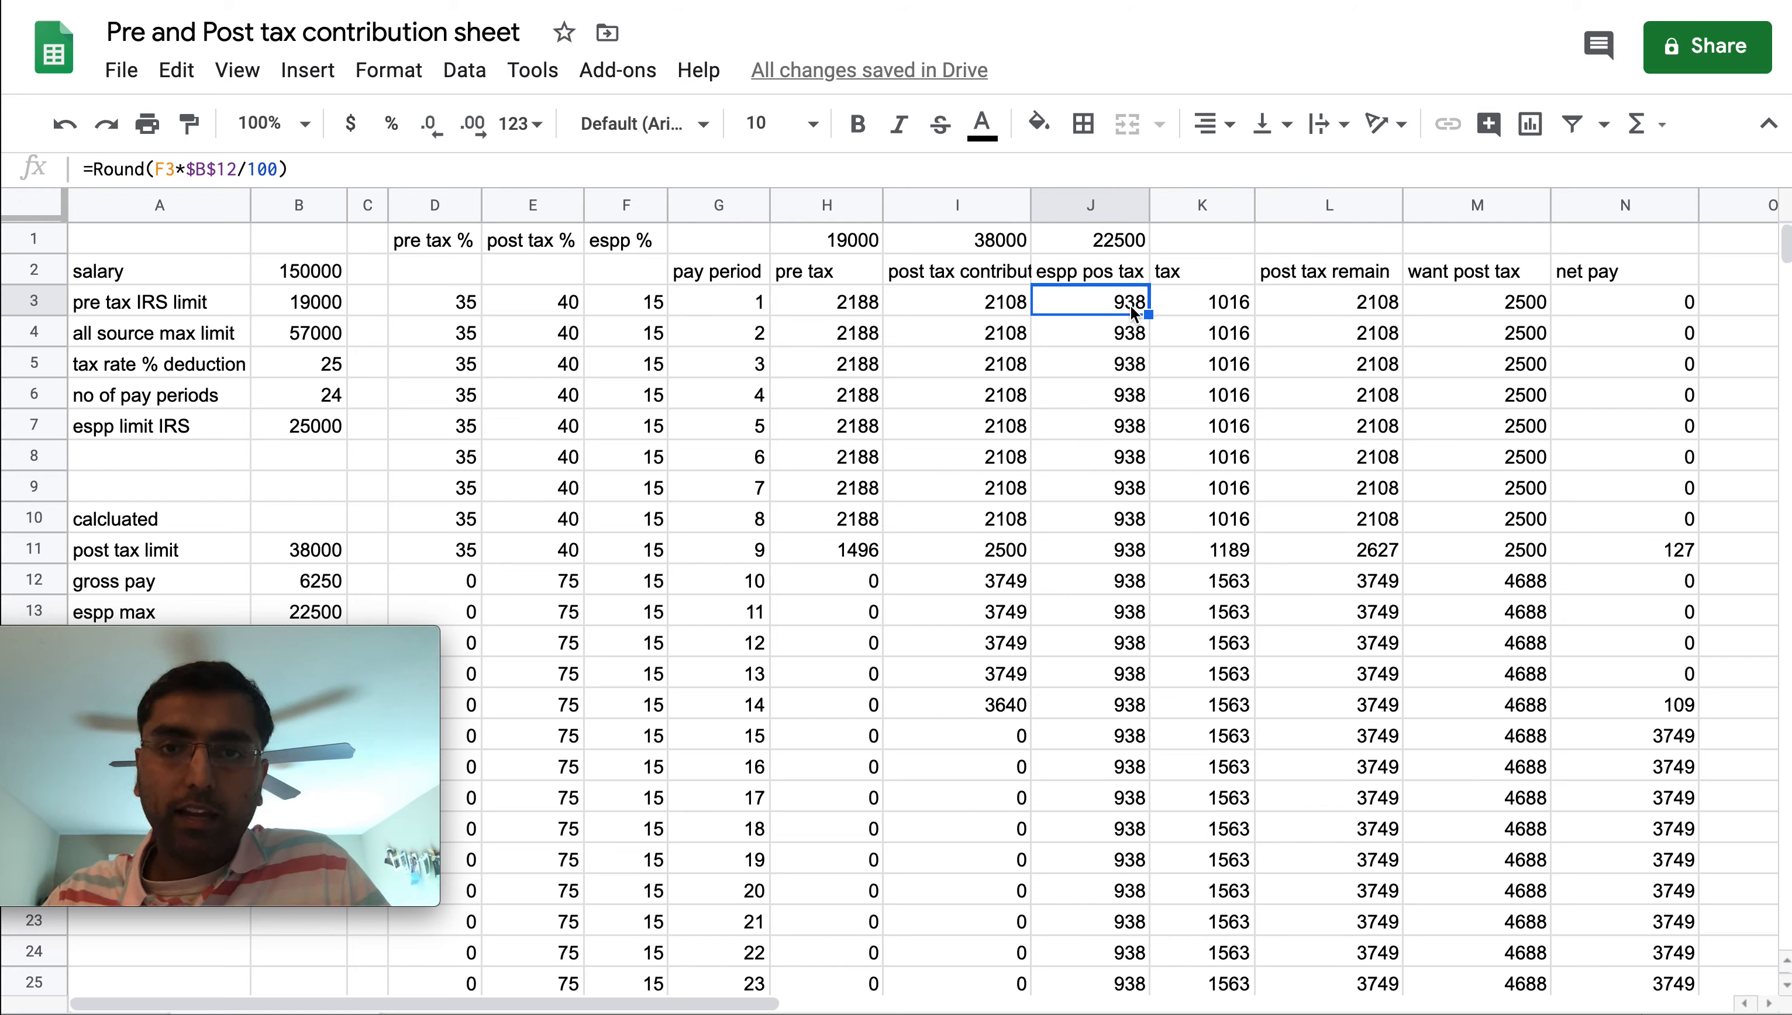
double_click(1132, 306)
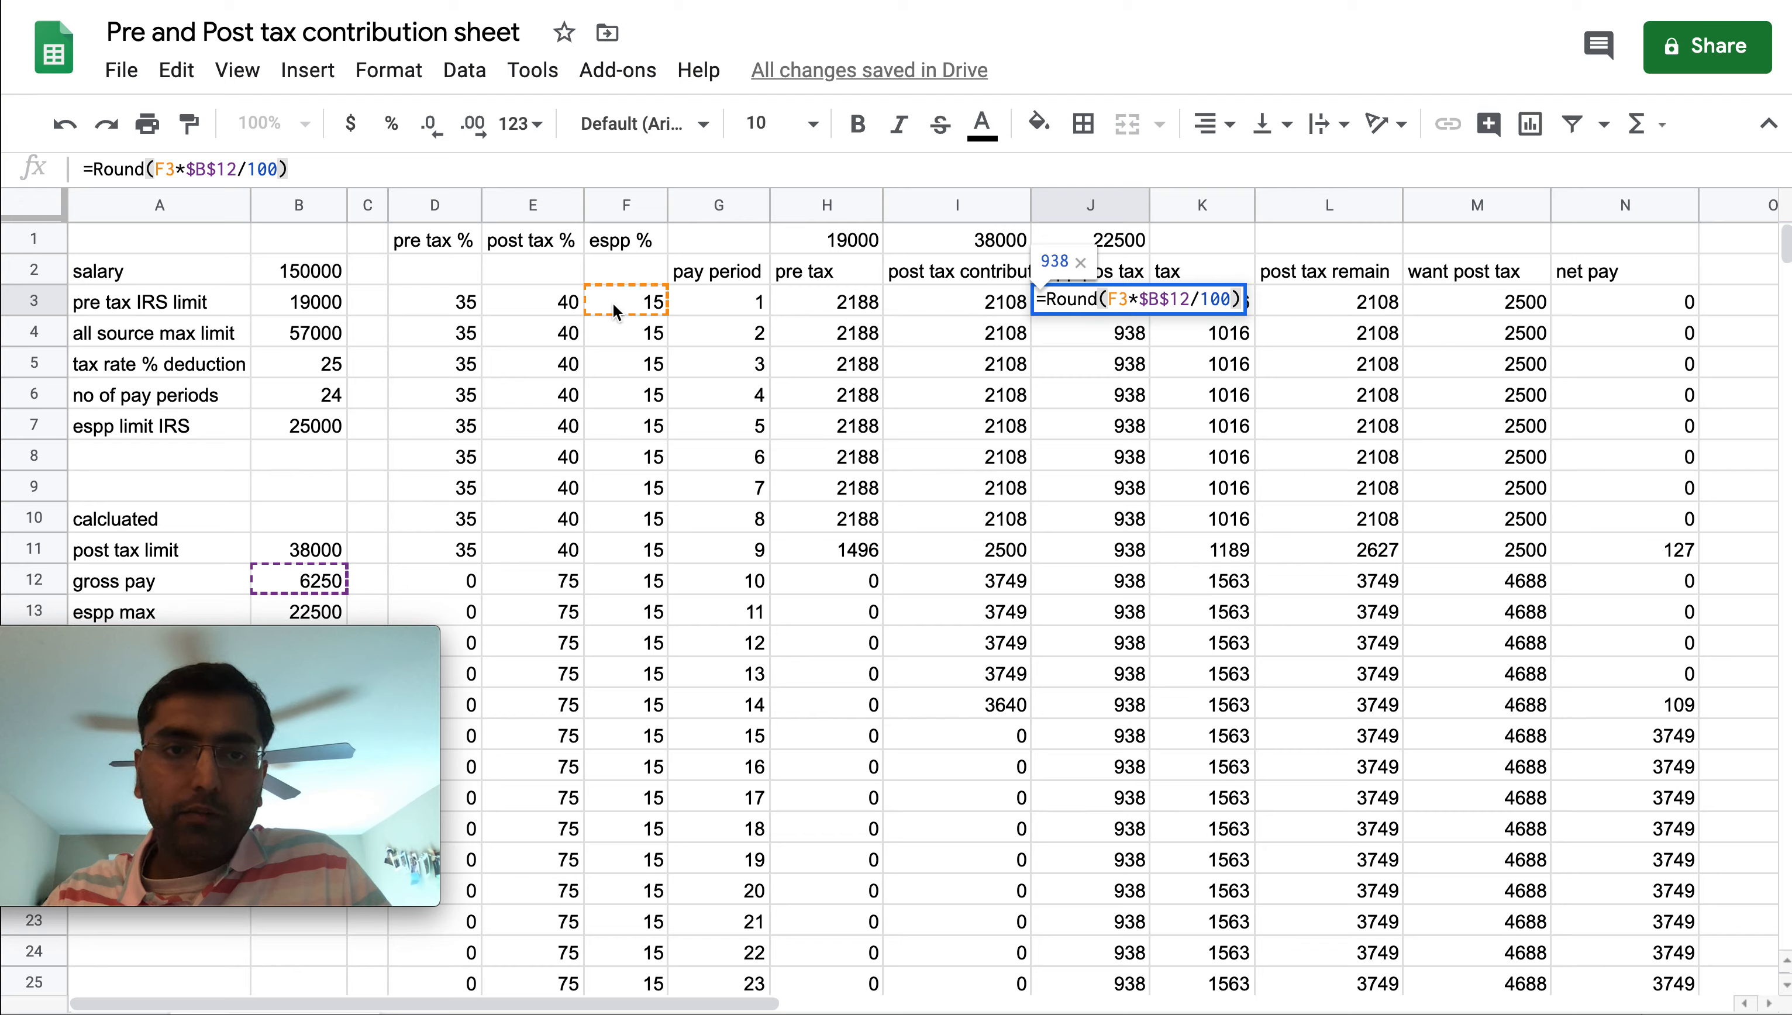
key("Escape")
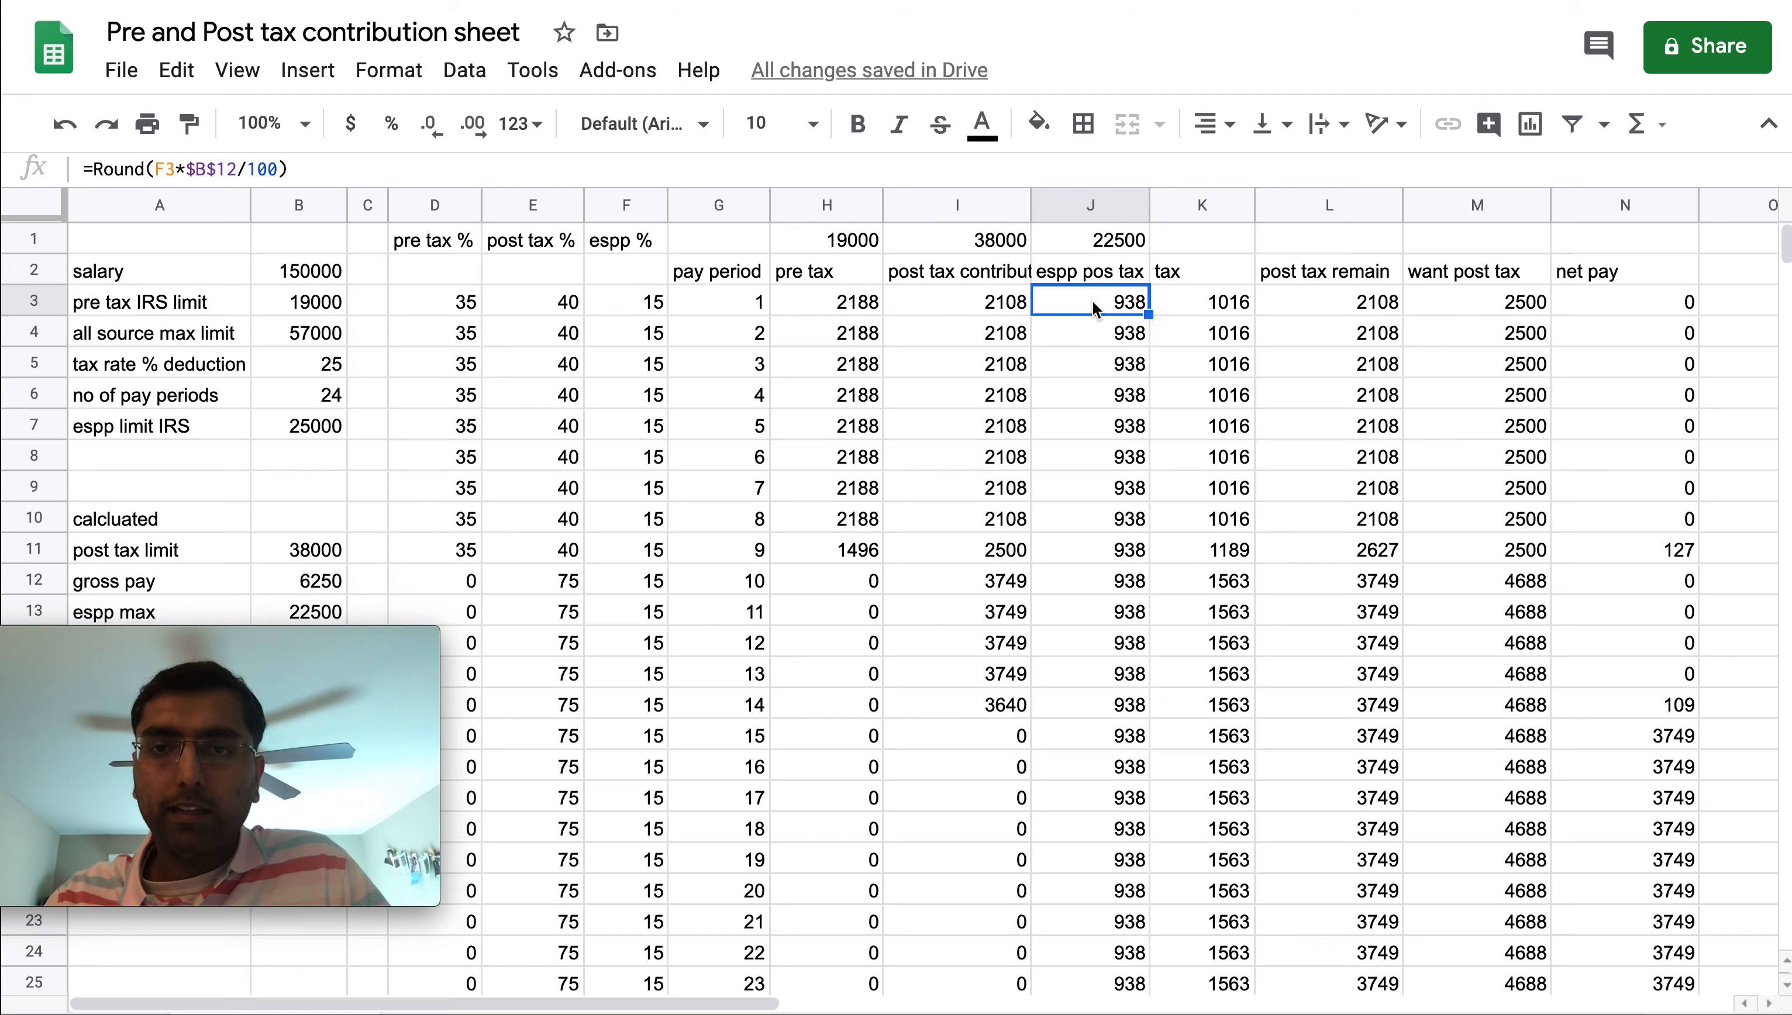
Open the post tax remain formula in L3 and the want post tax formula in M3 to inspect them
key("Right")
key("Right")
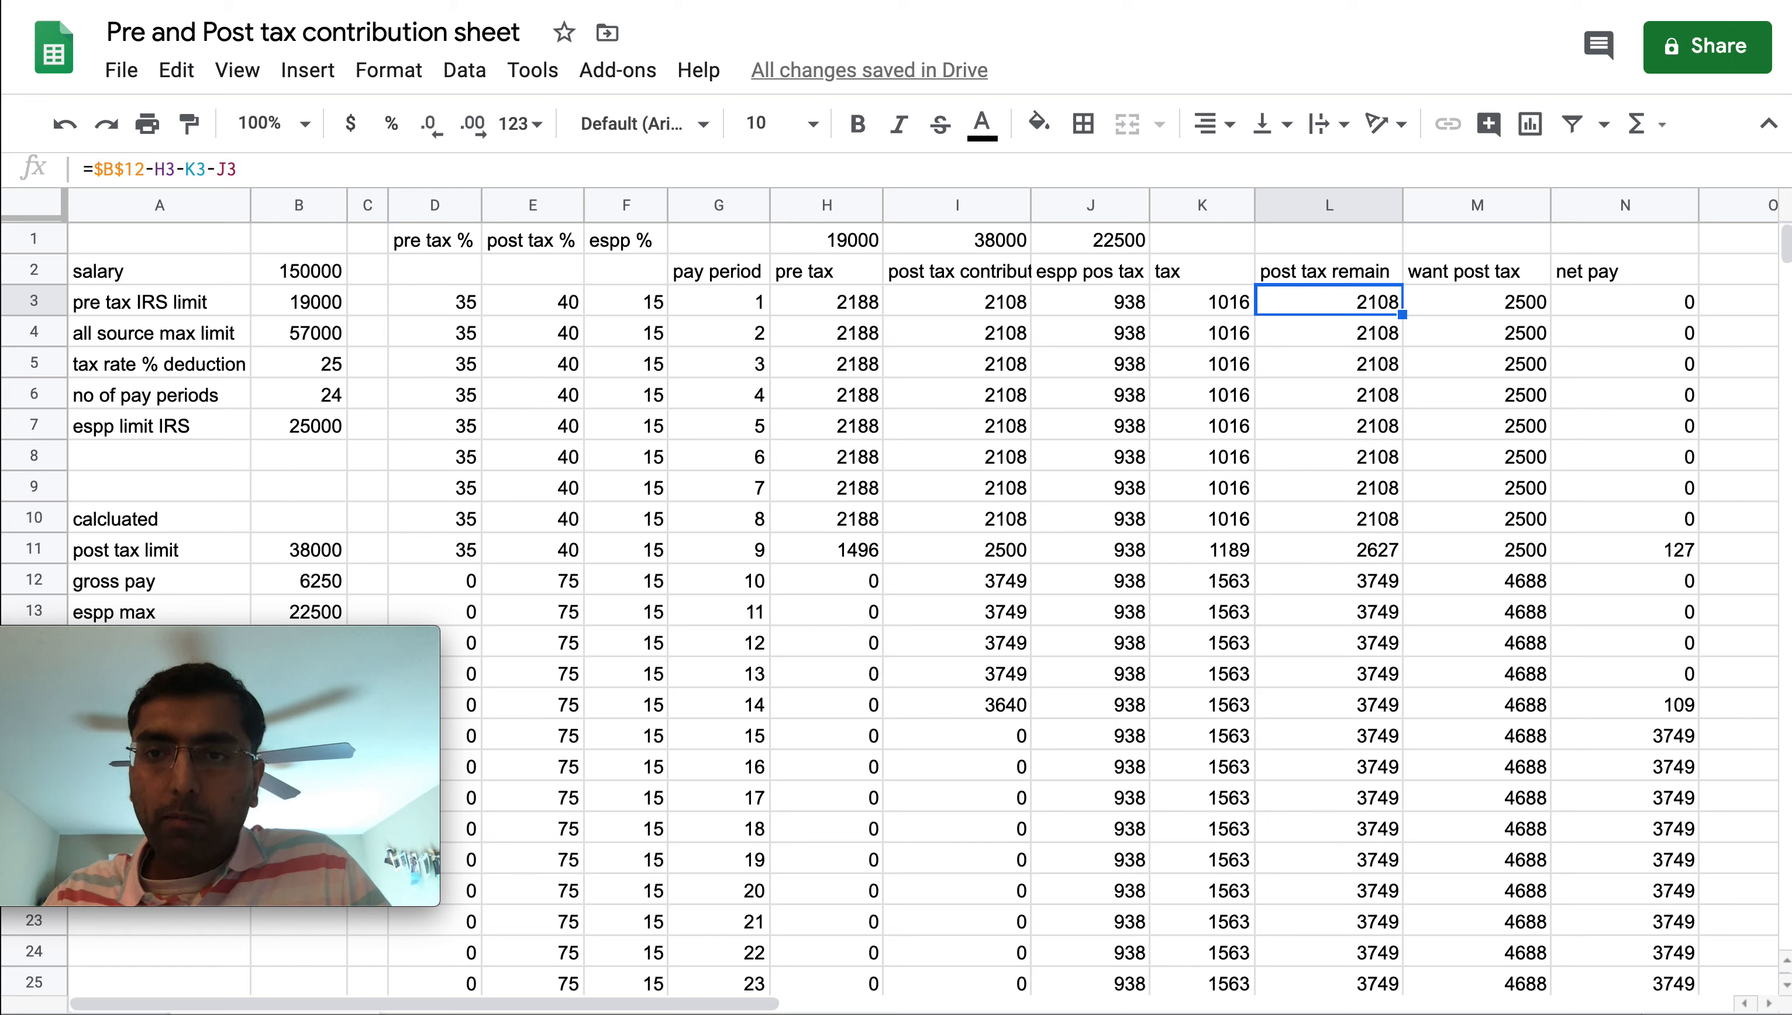
key("Return")
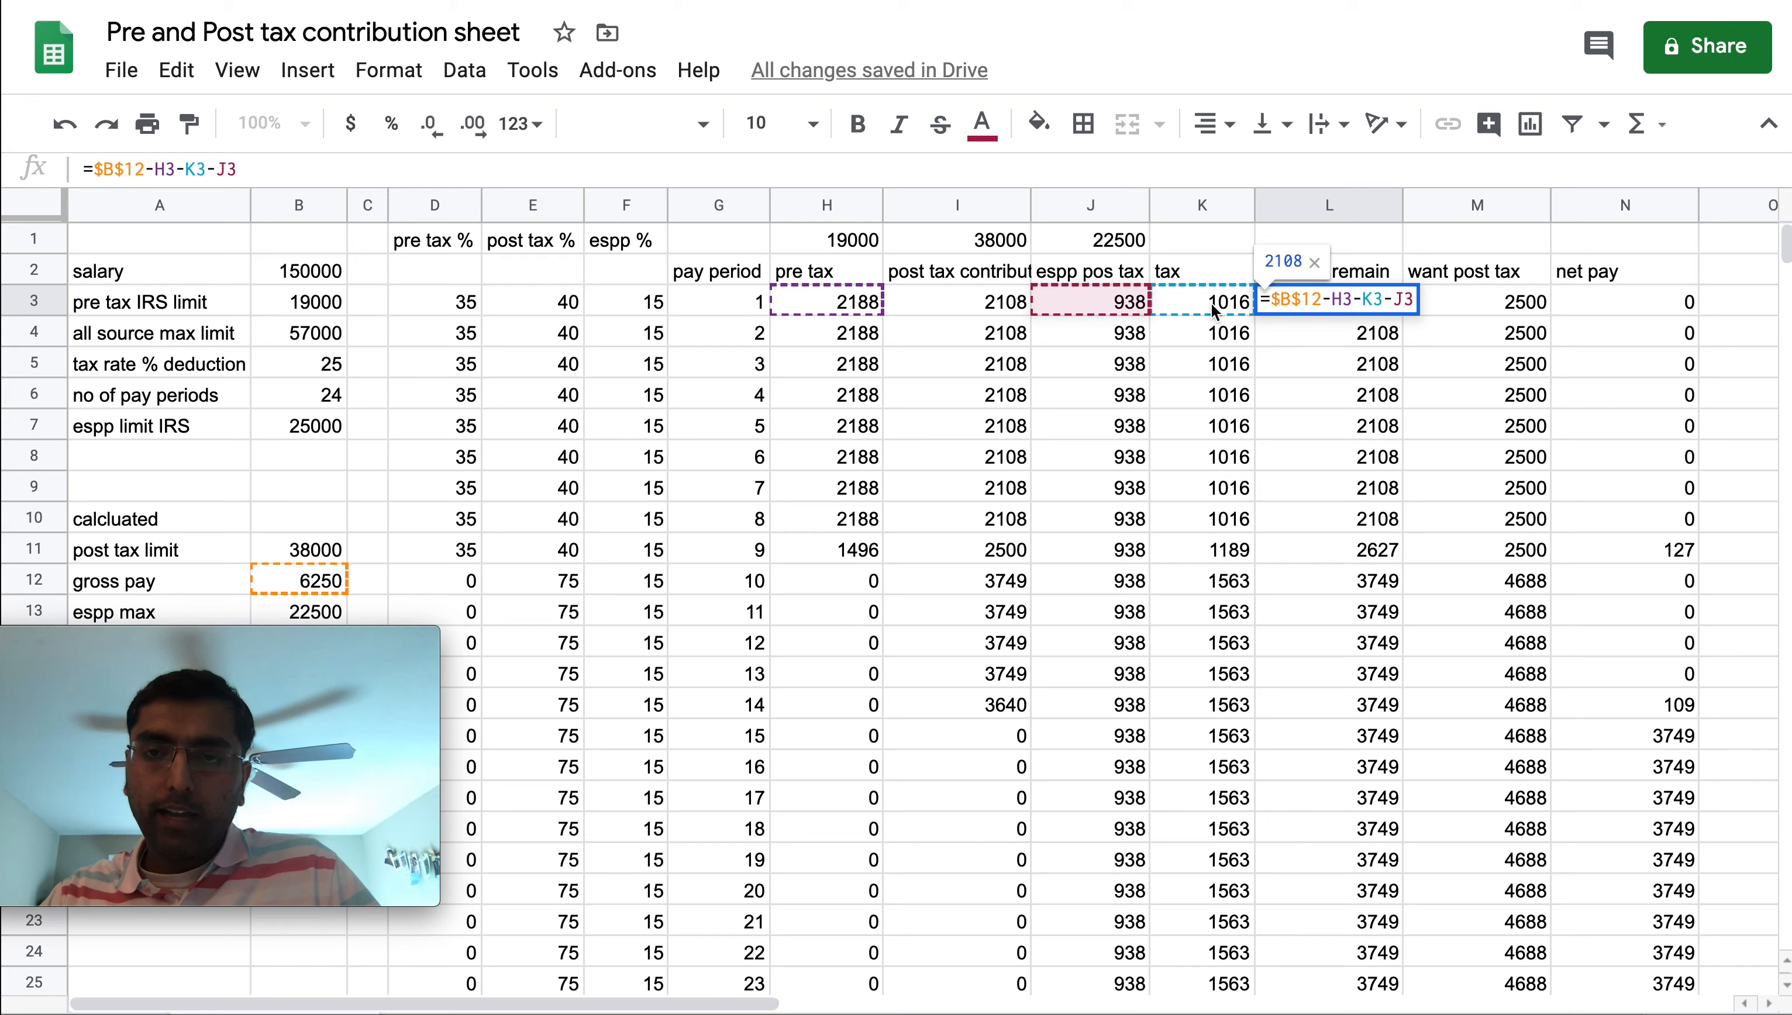
key("Return")
left_click(1353, 307)
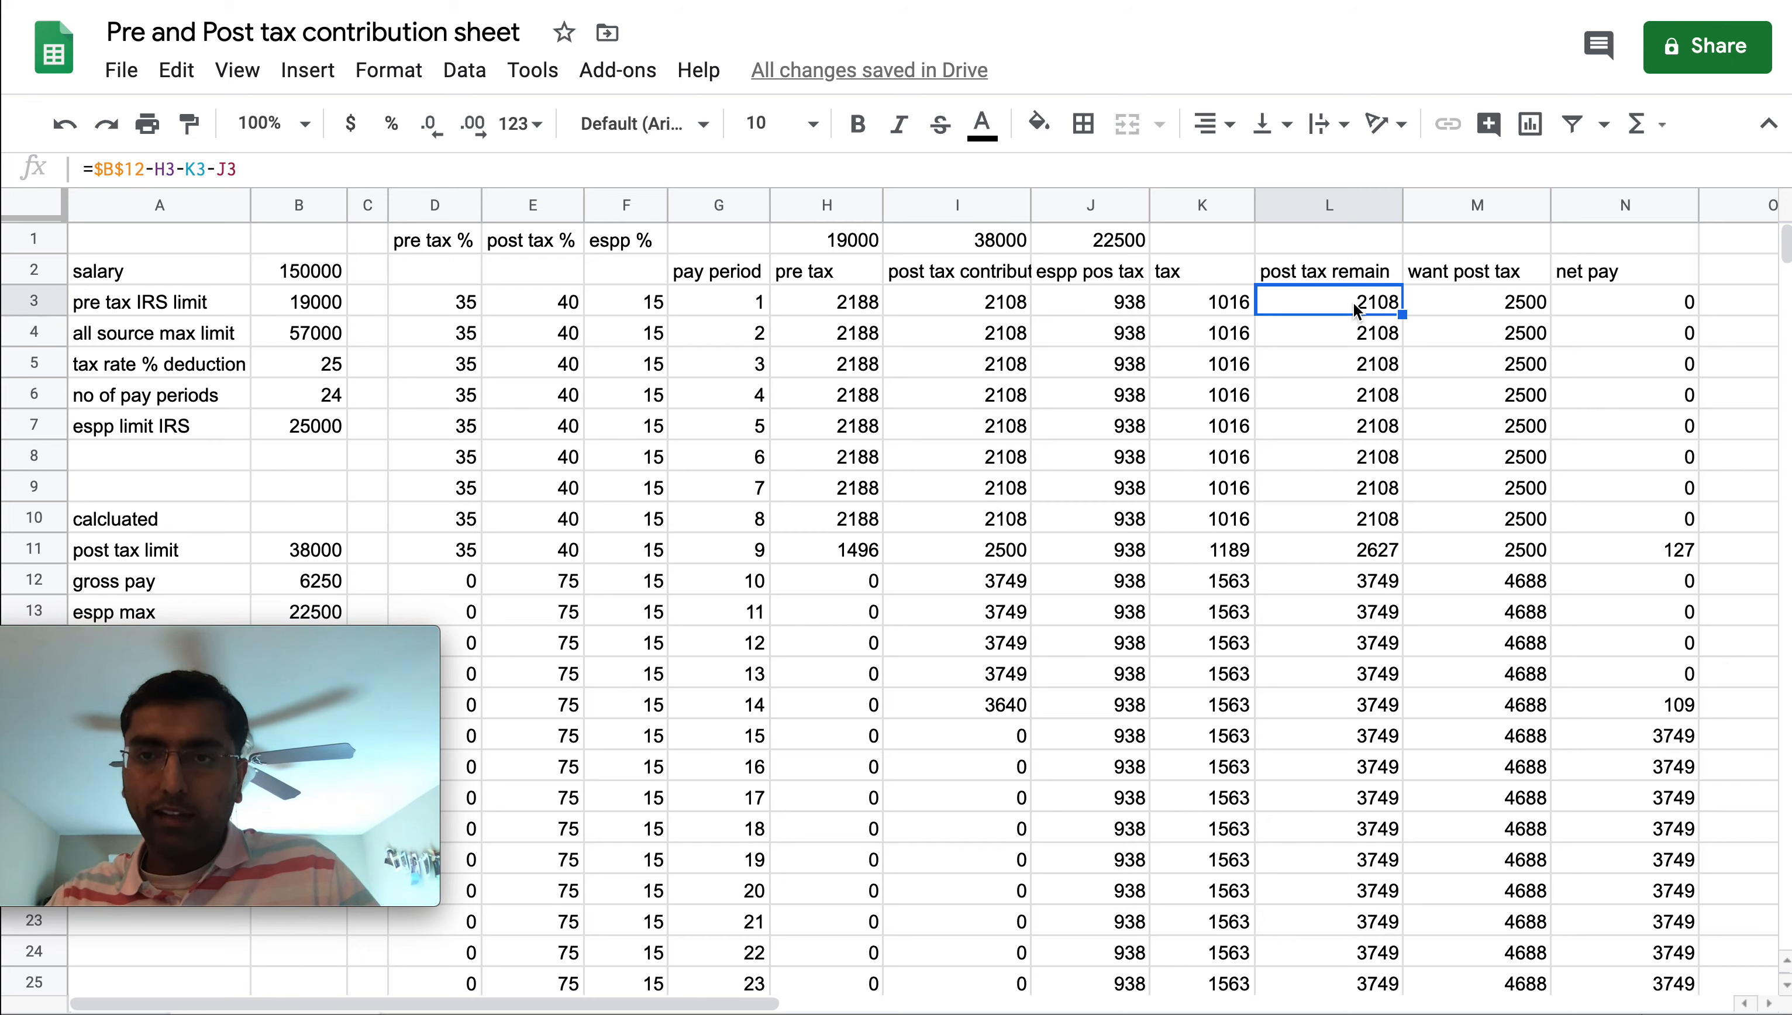
key("Right")
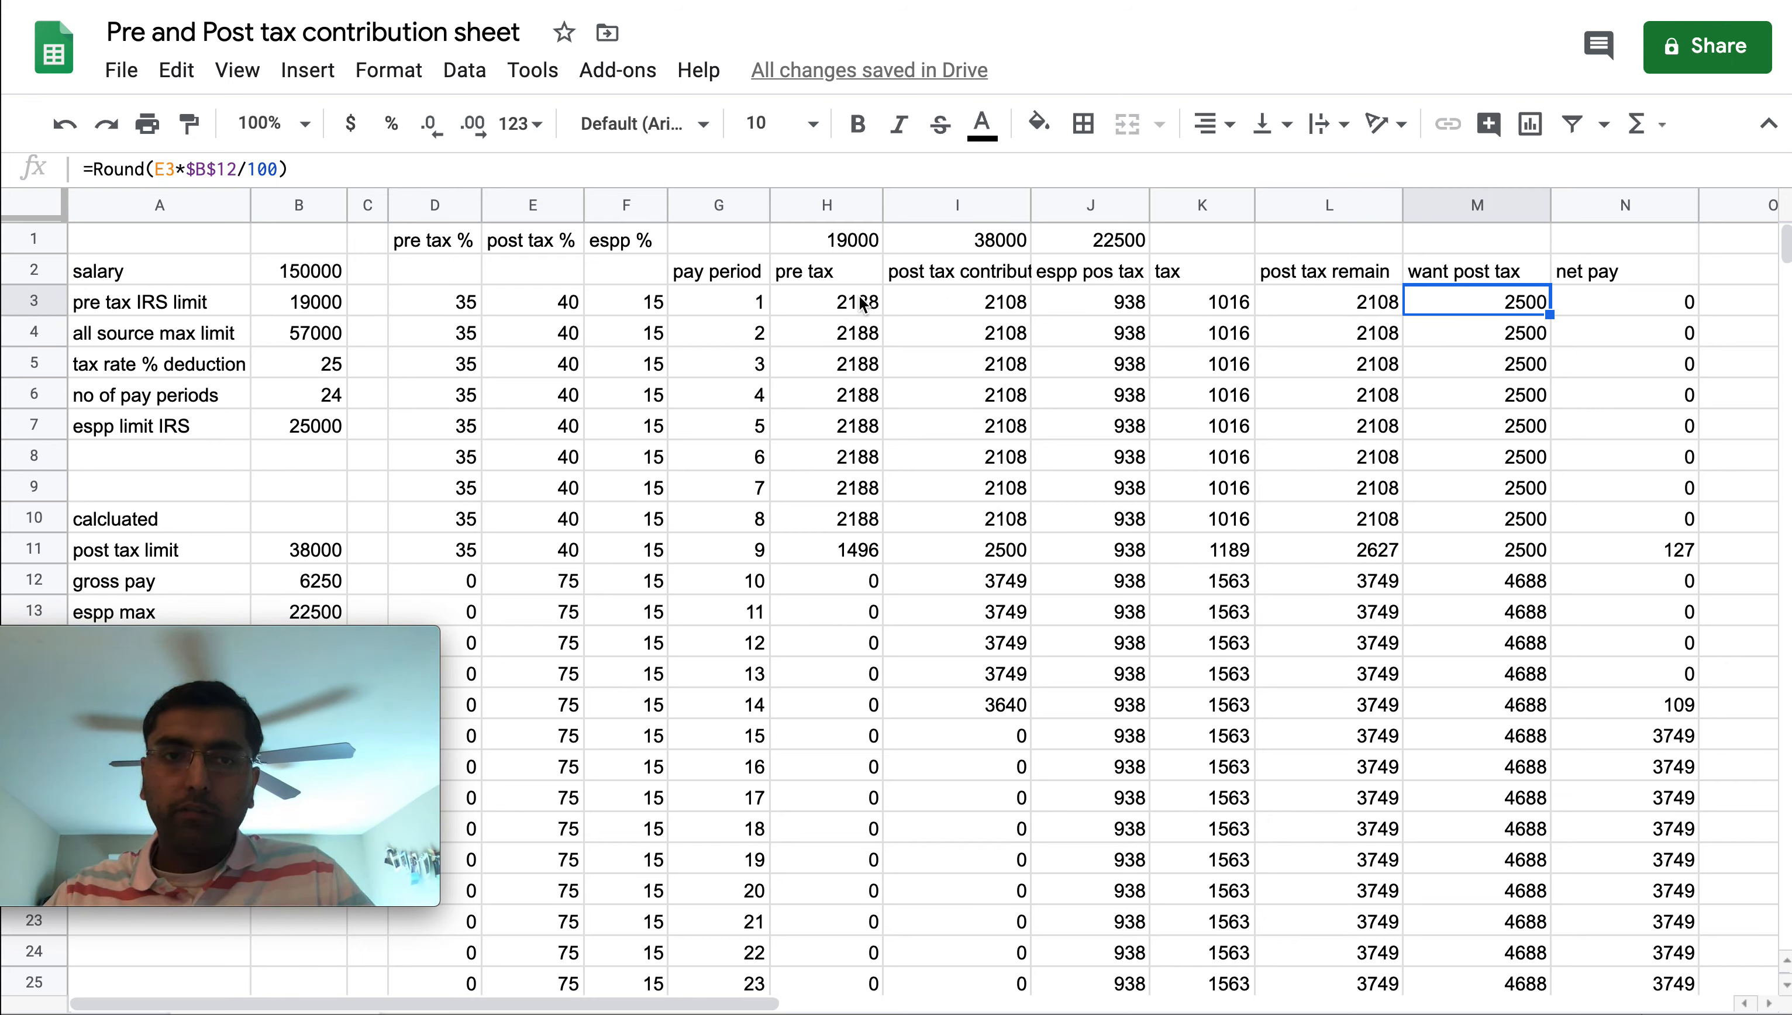
left_click(562, 309)
left_click(1483, 314)
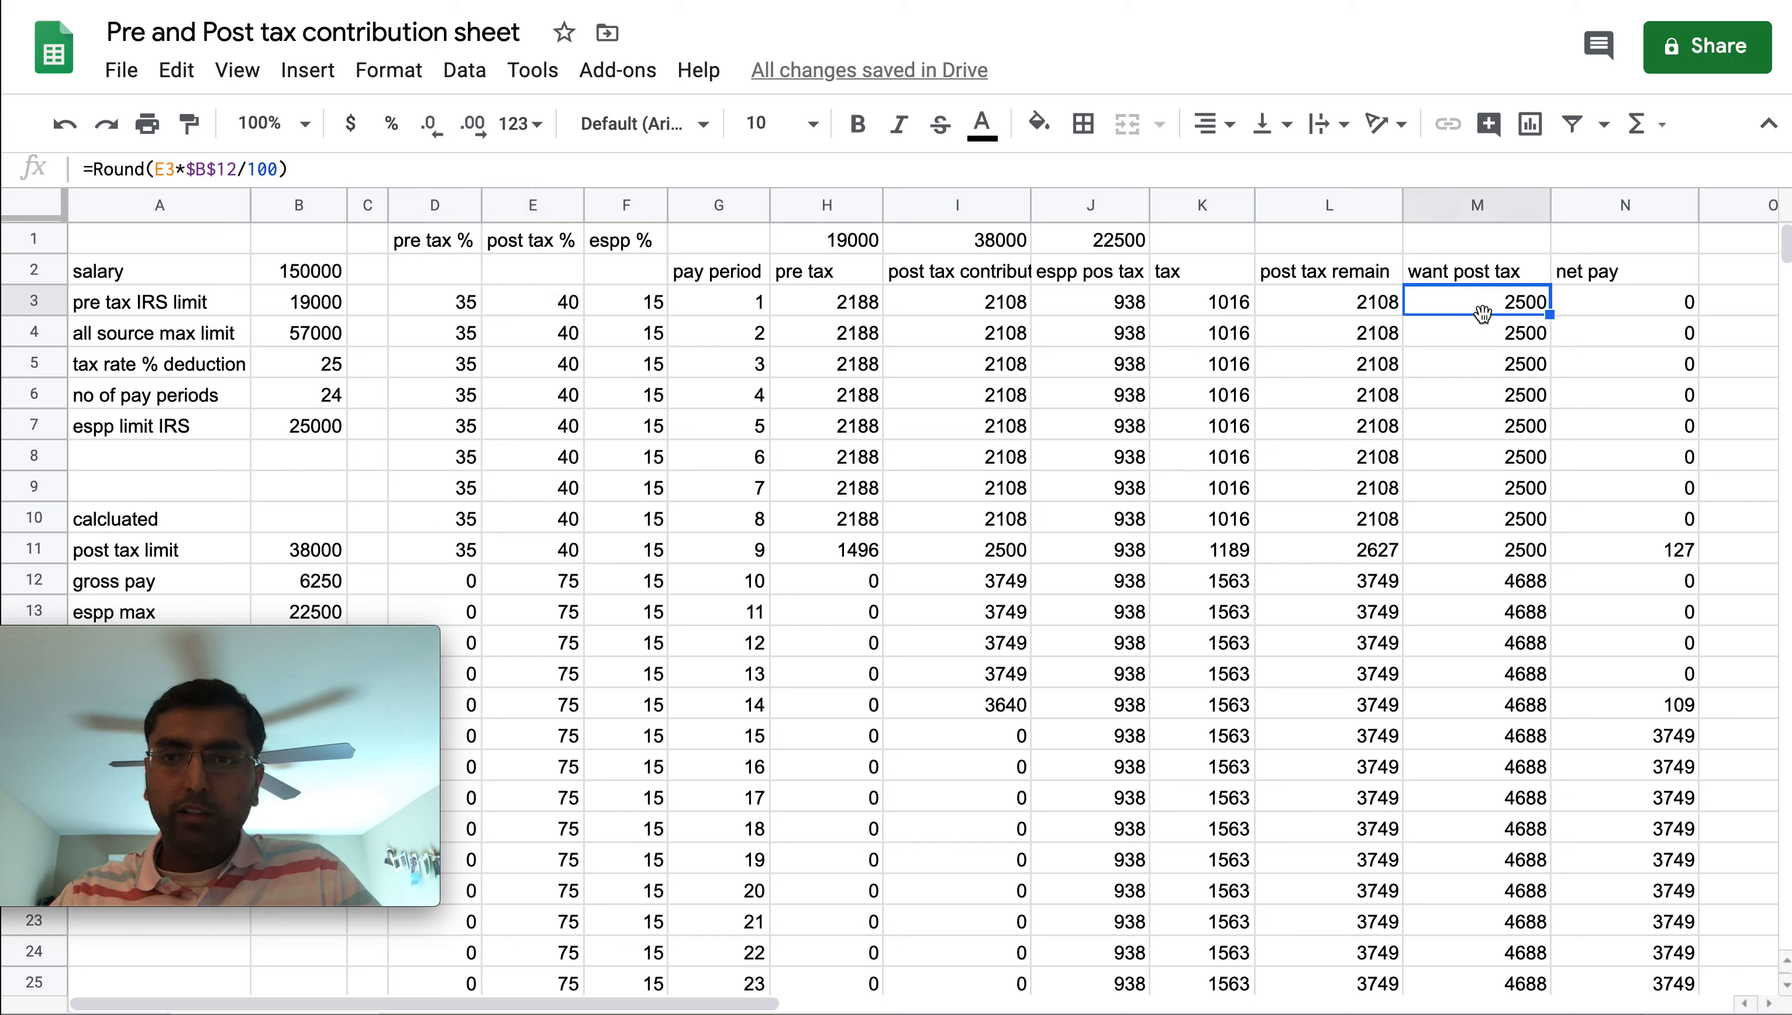
double_click(1480, 312)
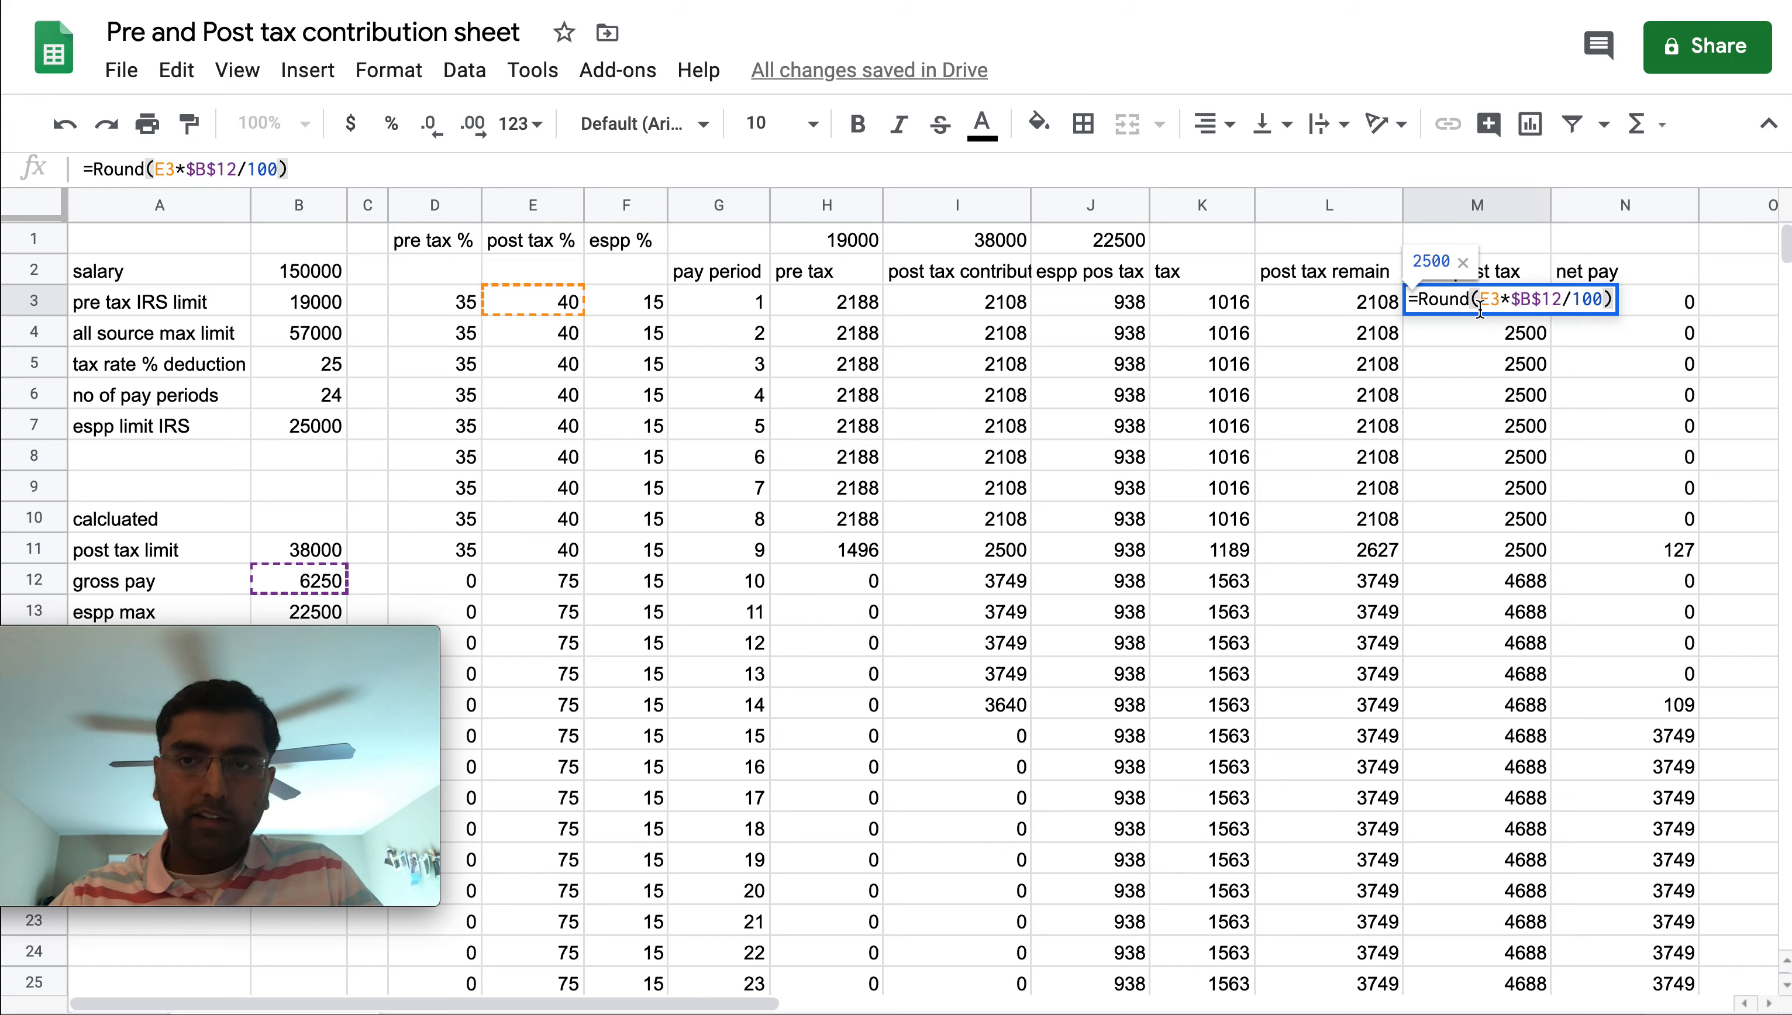
Compare the post tax remain, want post tax and post tax contribution formulas in row 3
left_click(1362, 313)
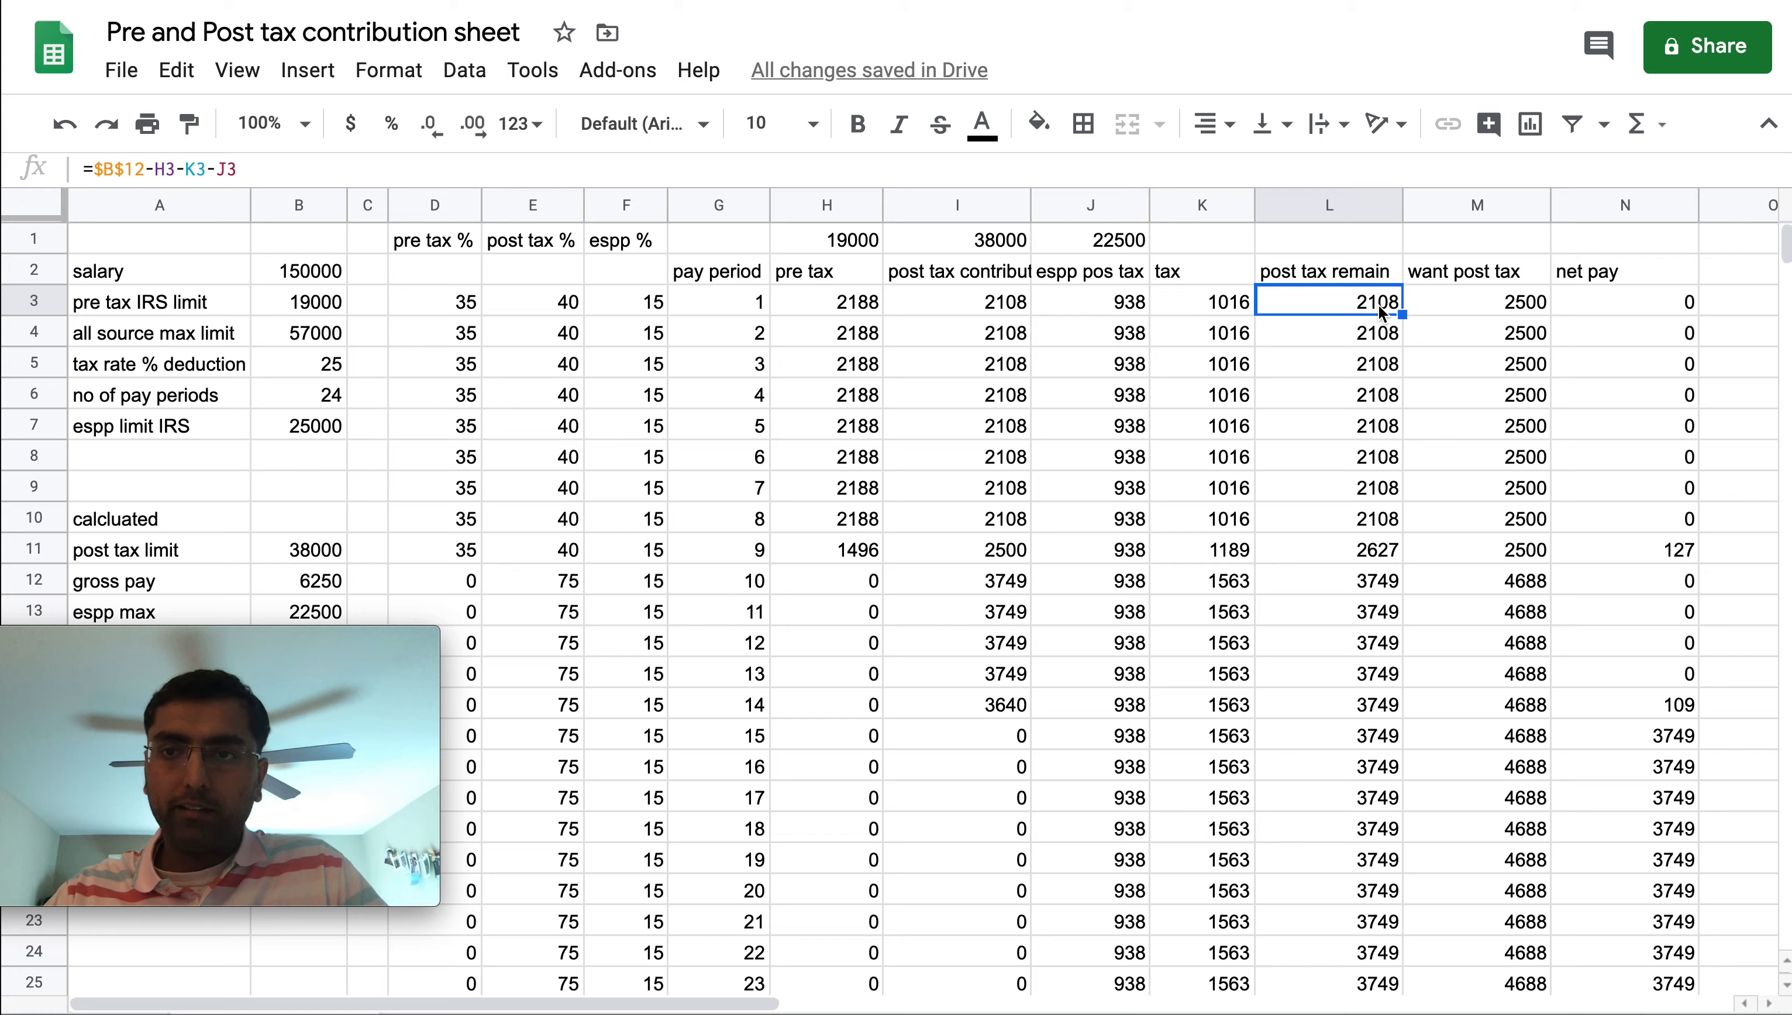
left_click(1450, 302)
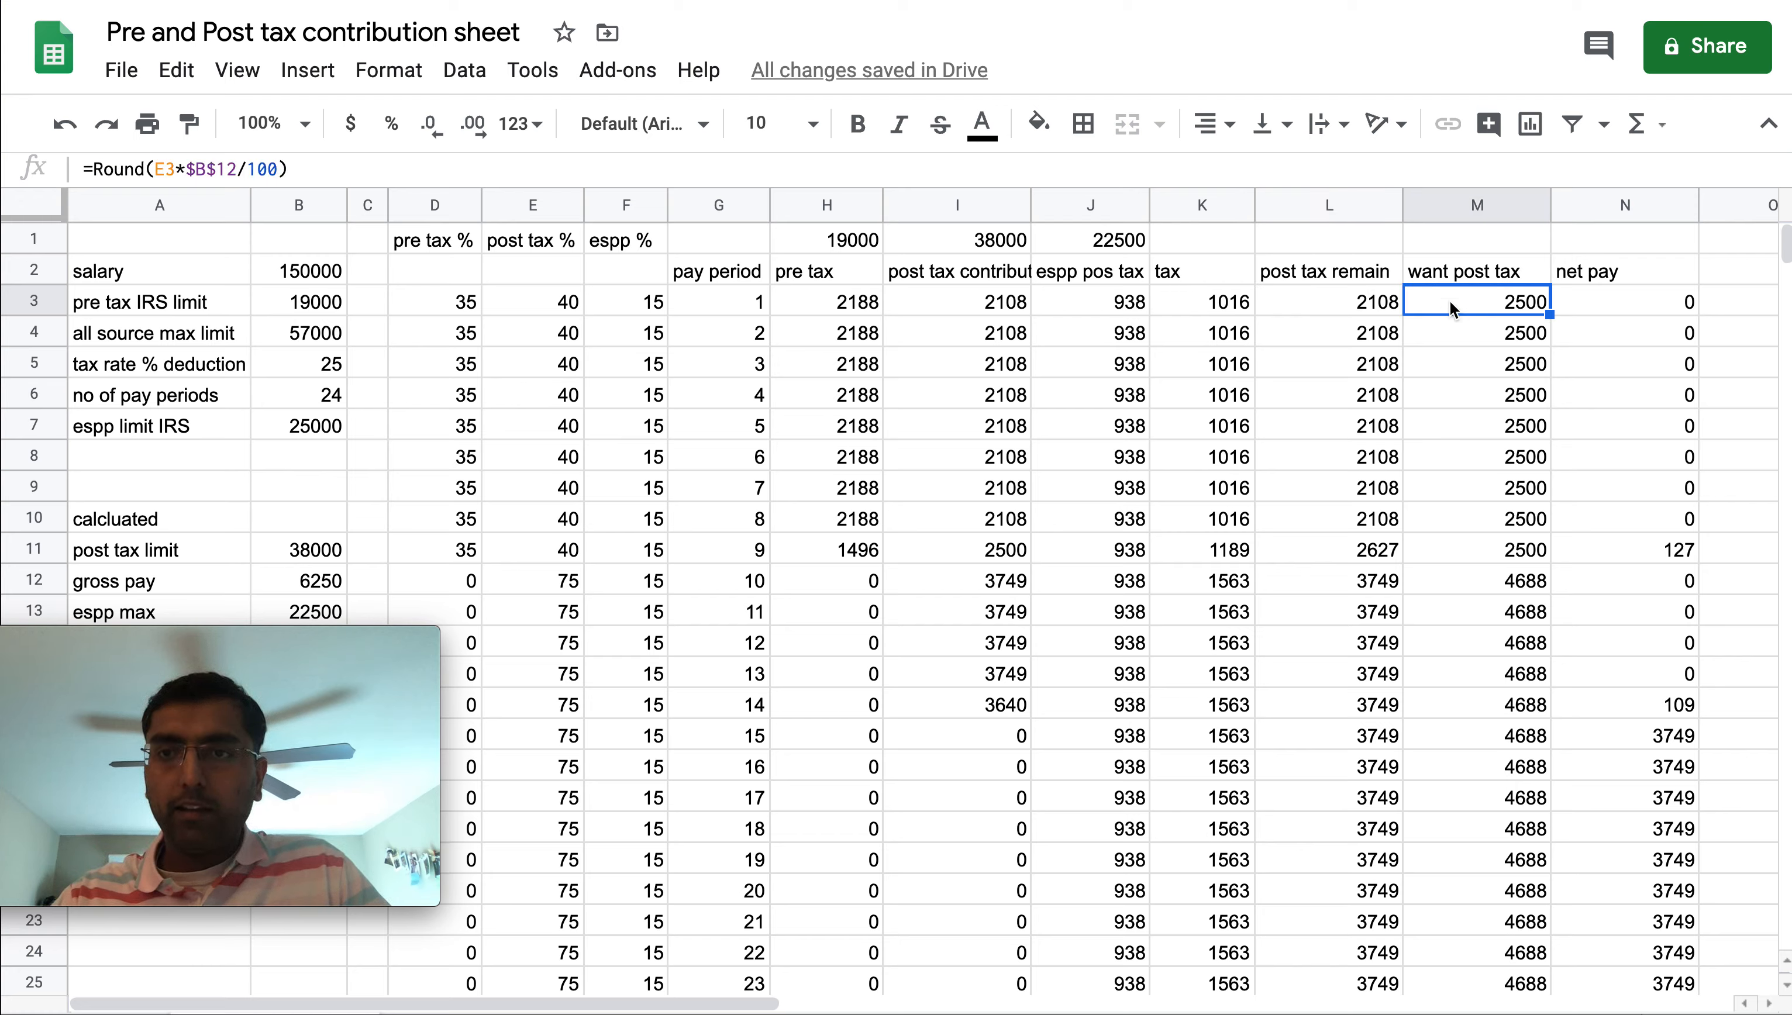
double_click(1332, 308)
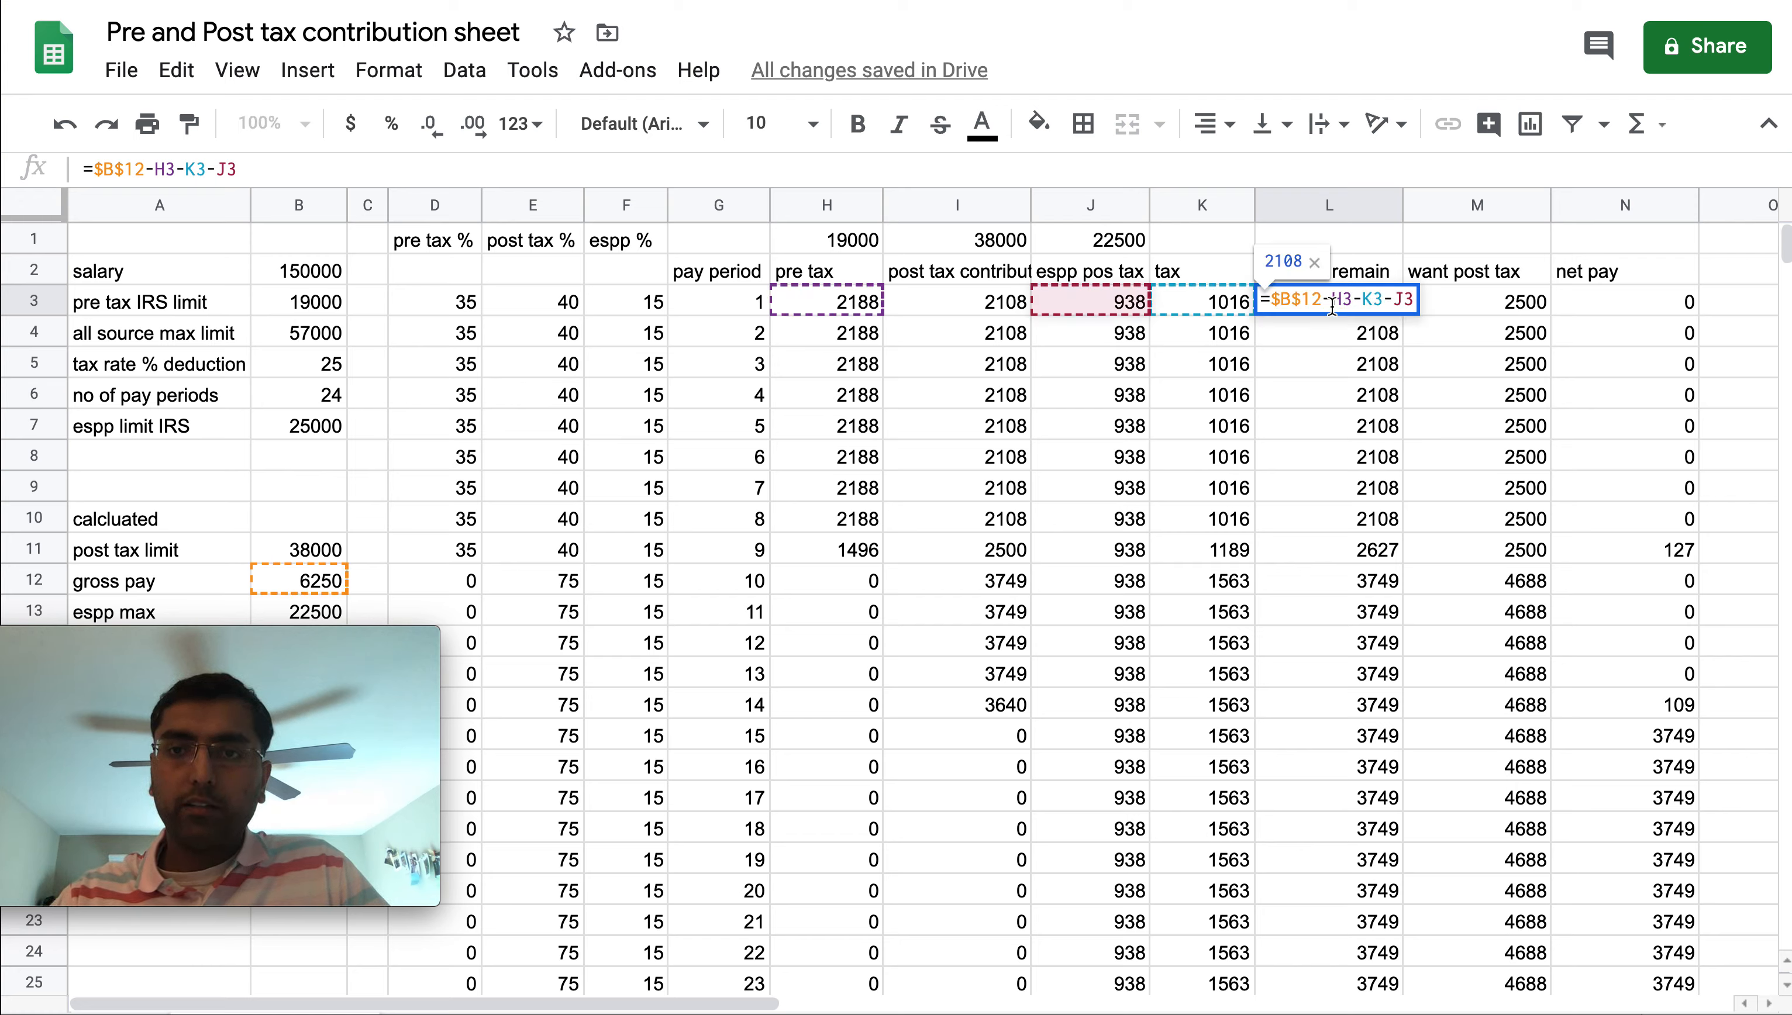
left_click(1438, 342)
left_click(975, 309)
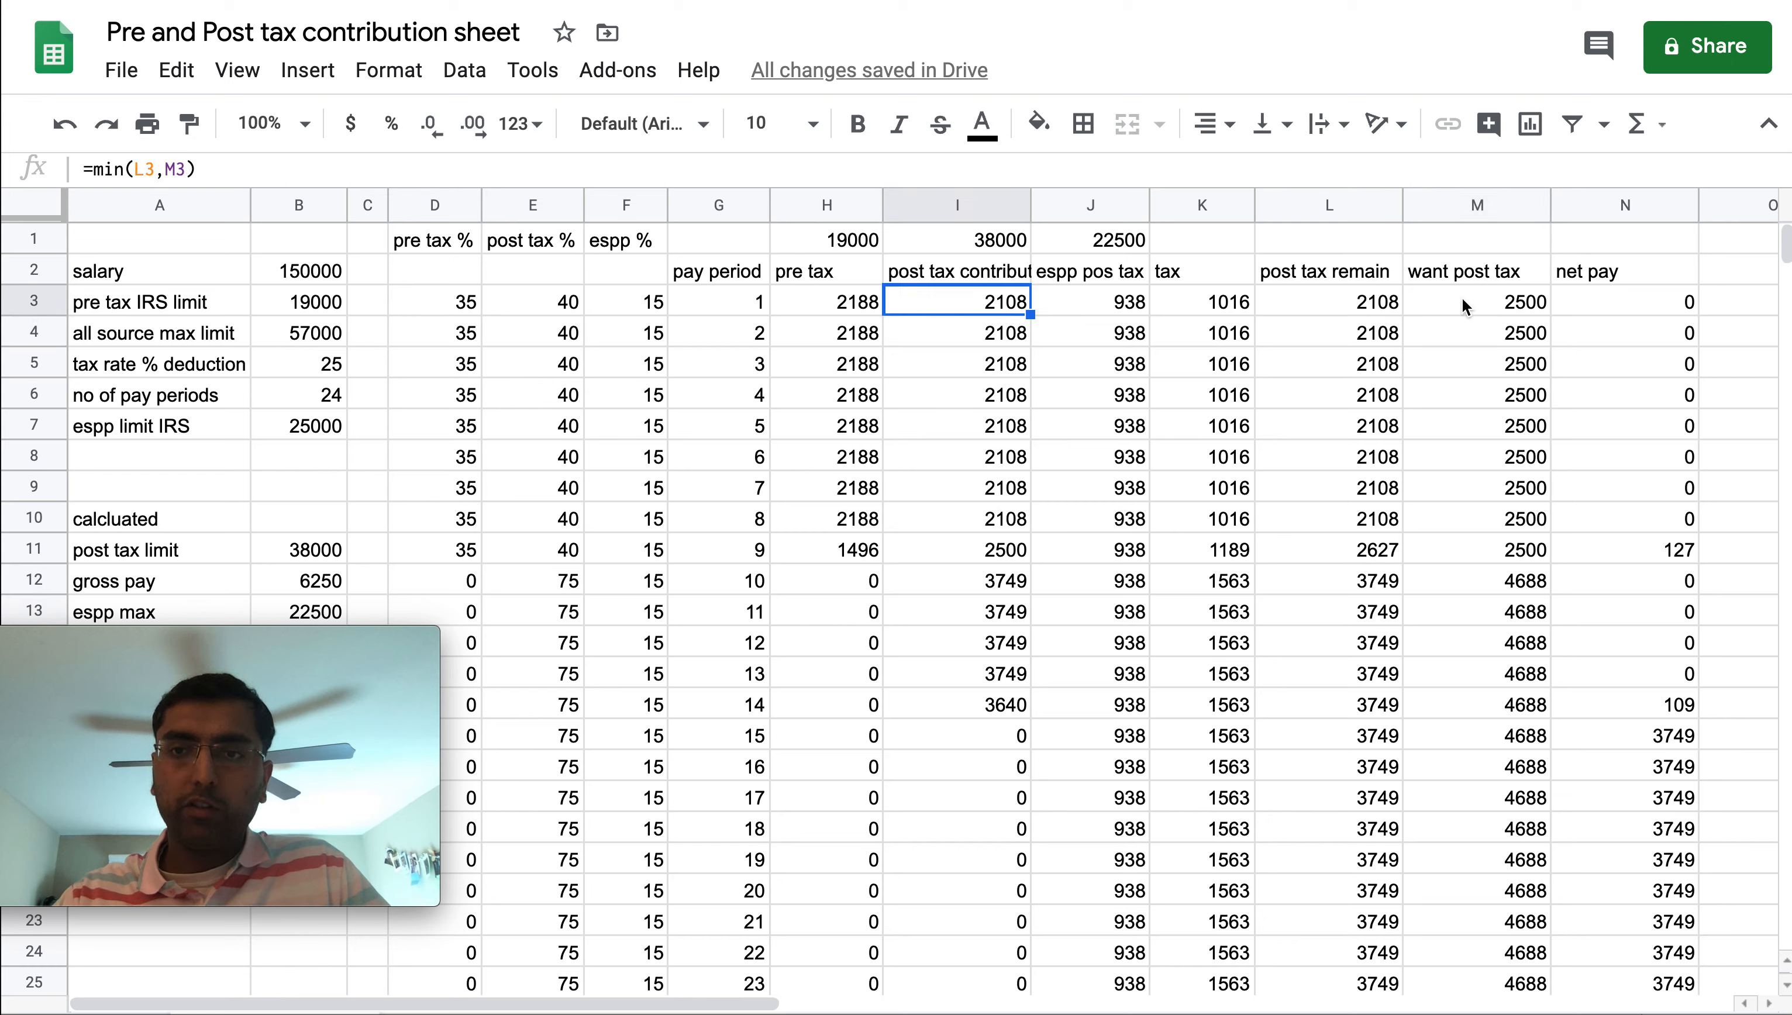
left_click(1357, 306)
left_click(1482, 307)
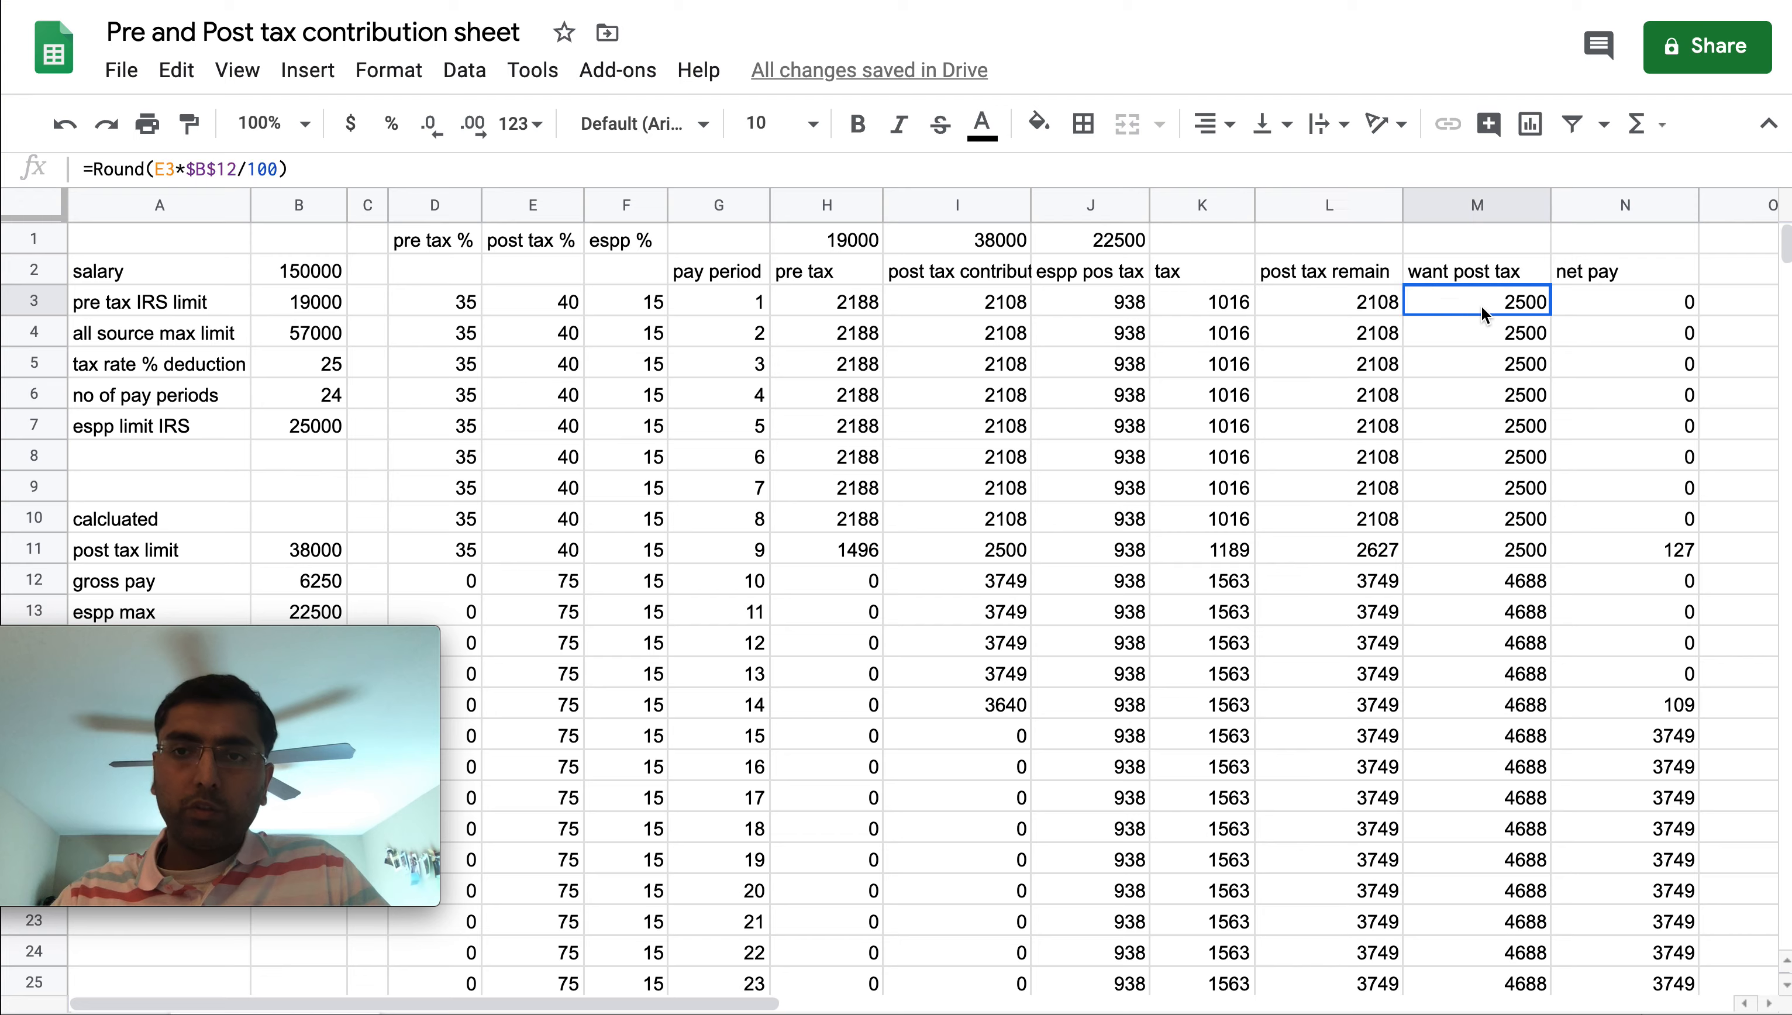
Highlight the post tax %, post tax remain and post tax contribution values for the first pay periods and reopen the I3 formula
left_click(569, 302)
left_click_drag(568, 302, 569, 461)
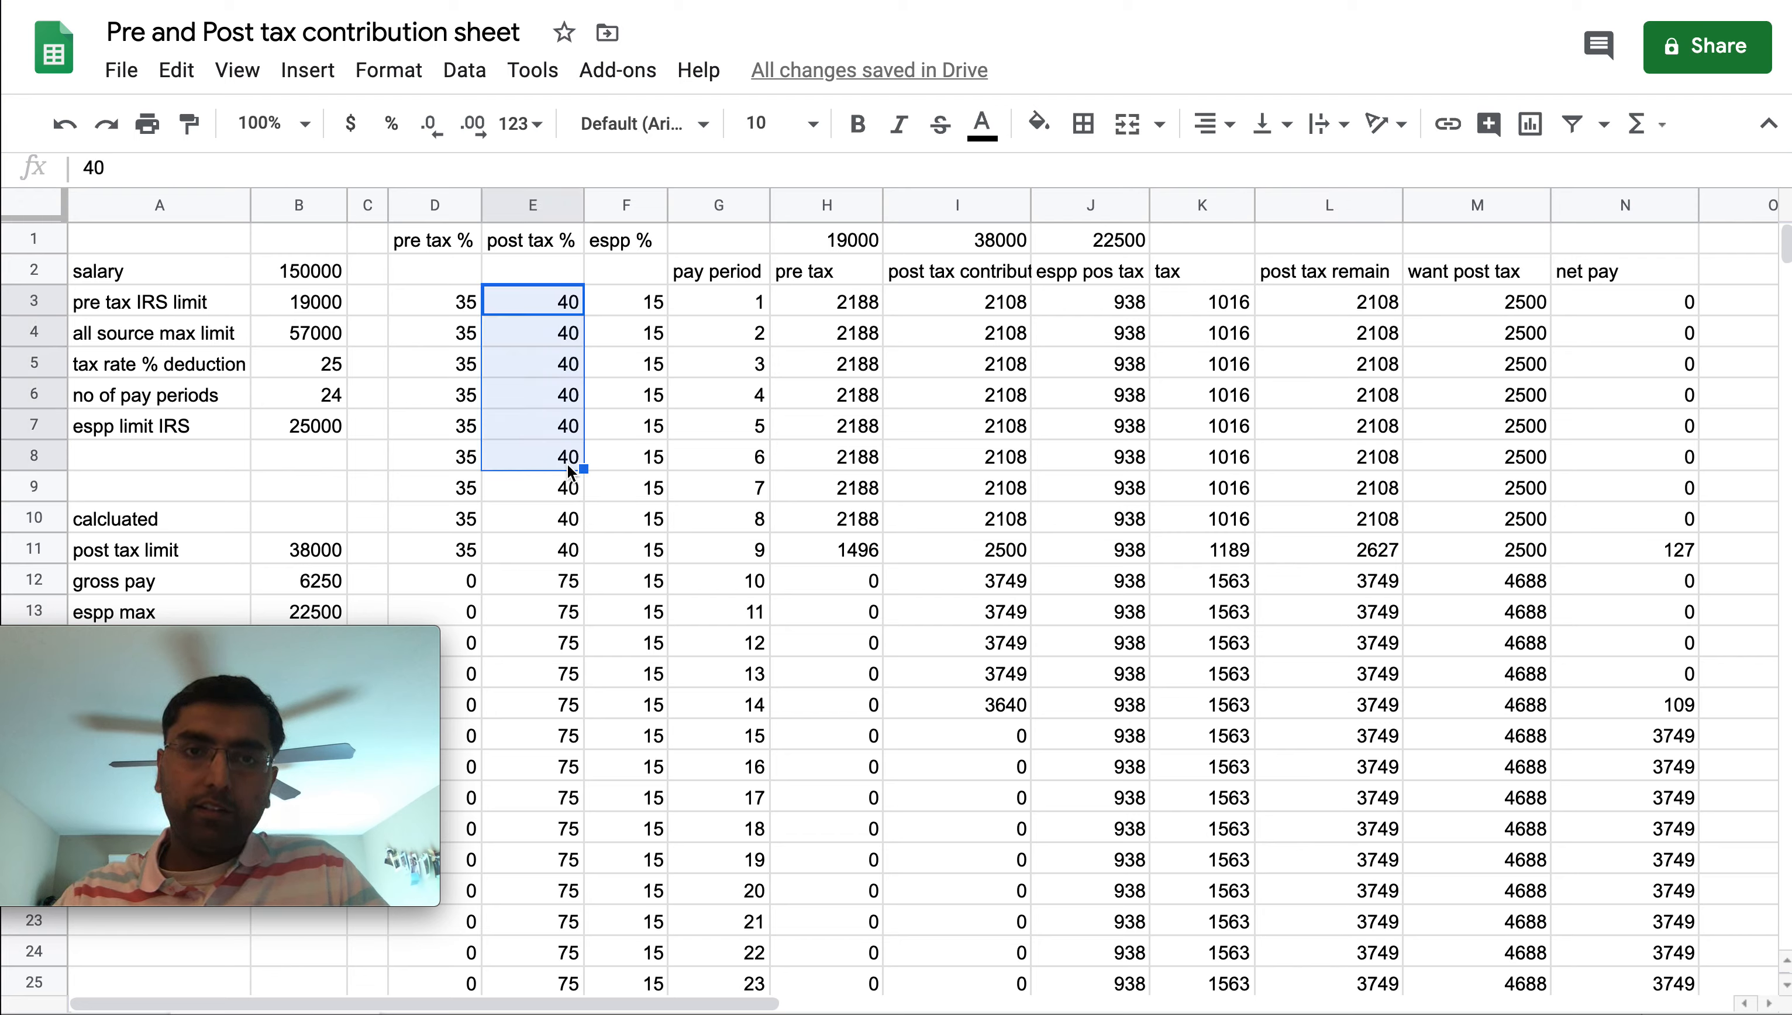
left_click_drag(1354, 306, 1345, 497)
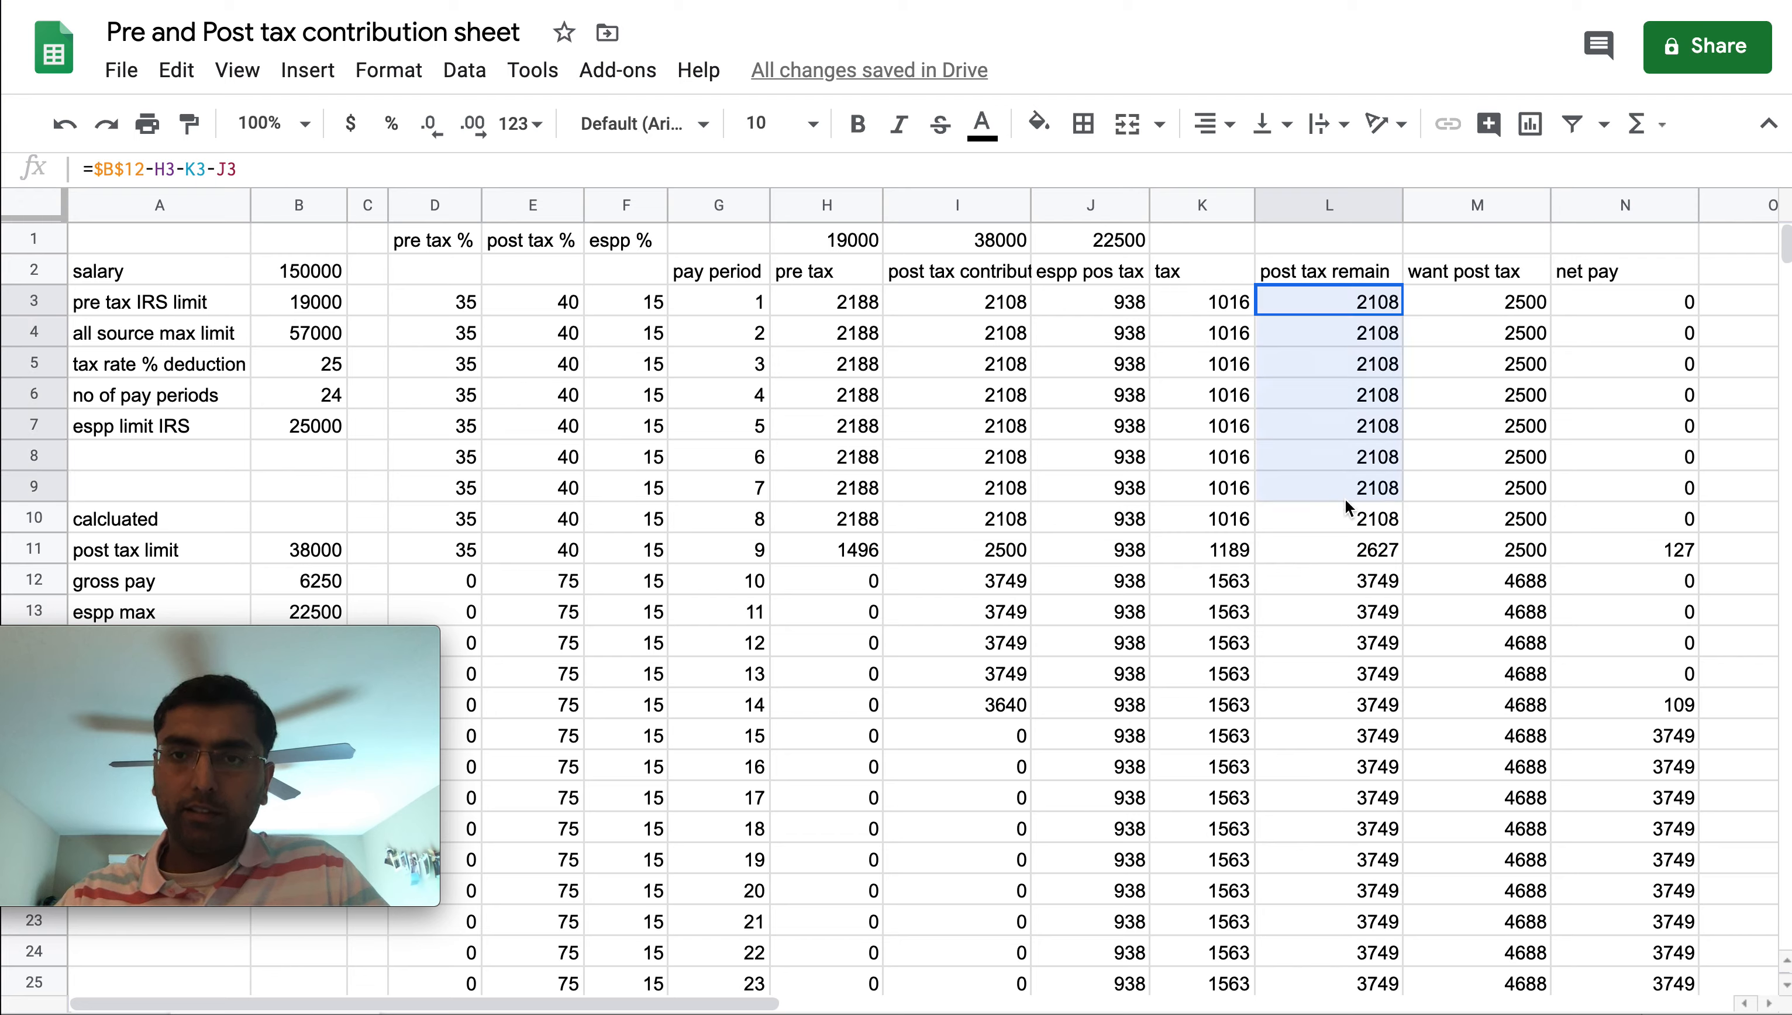
left_click_drag(964, 310, 961, 469)
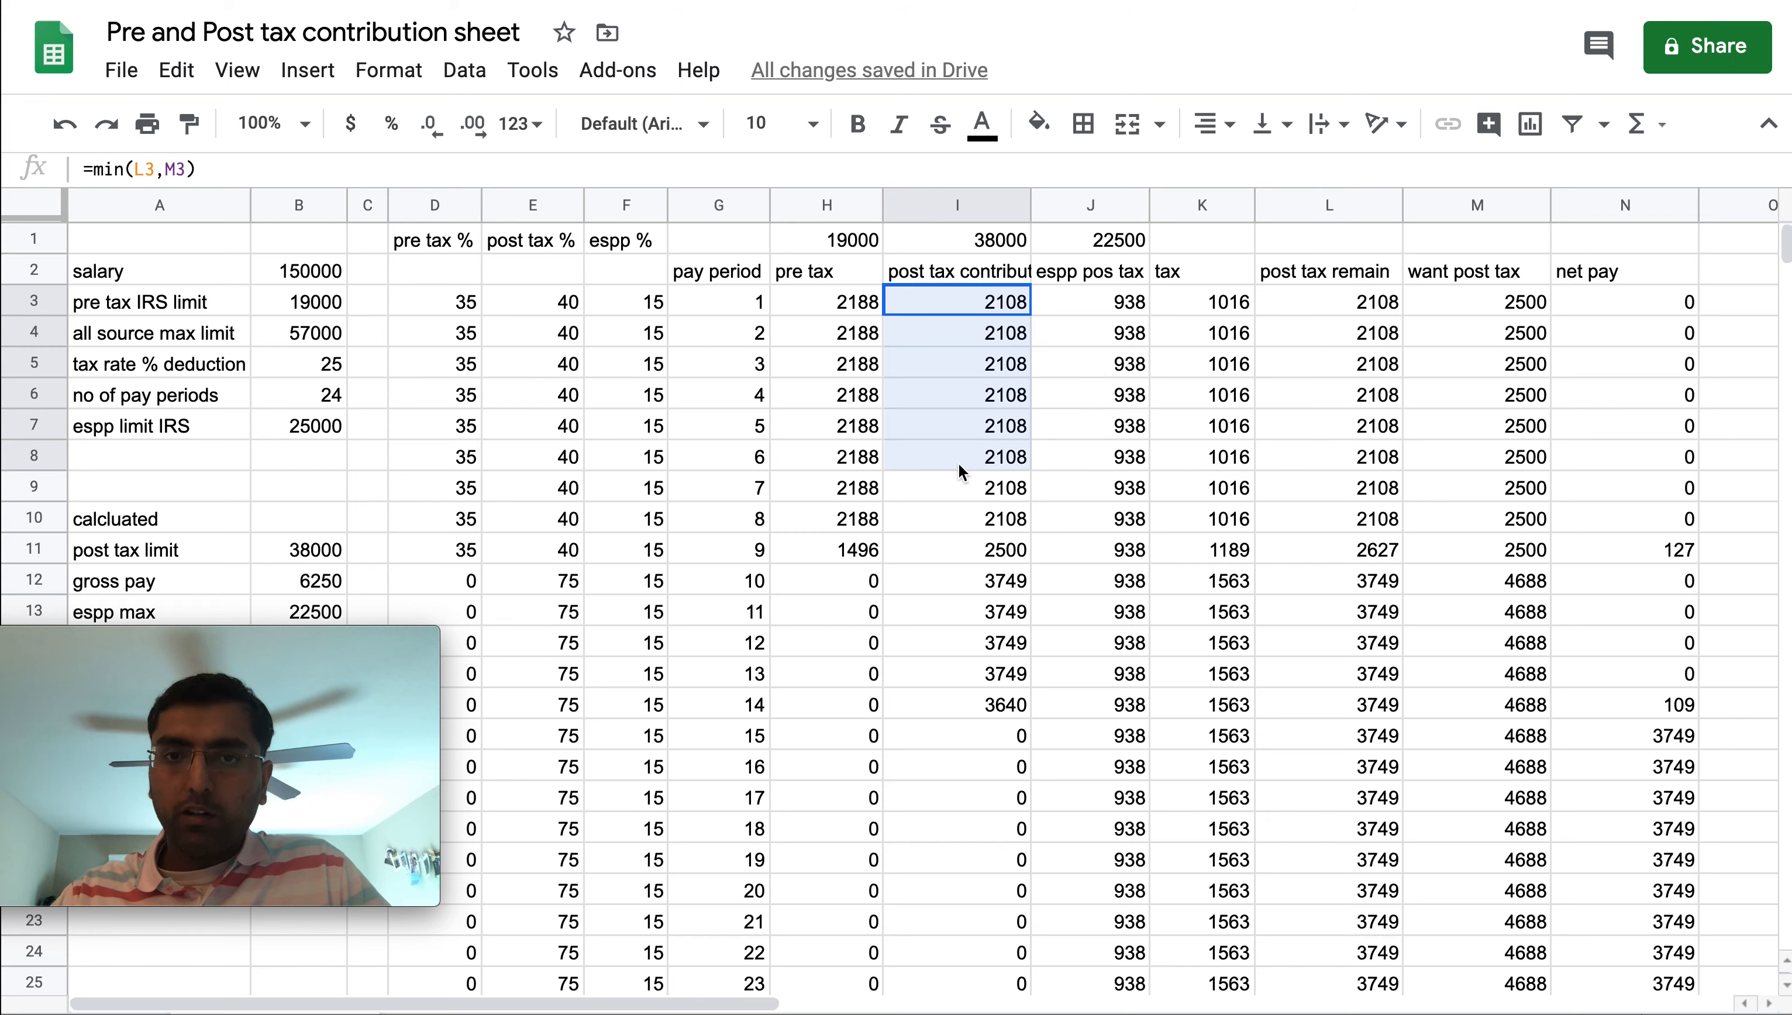
double_click(965, 306)
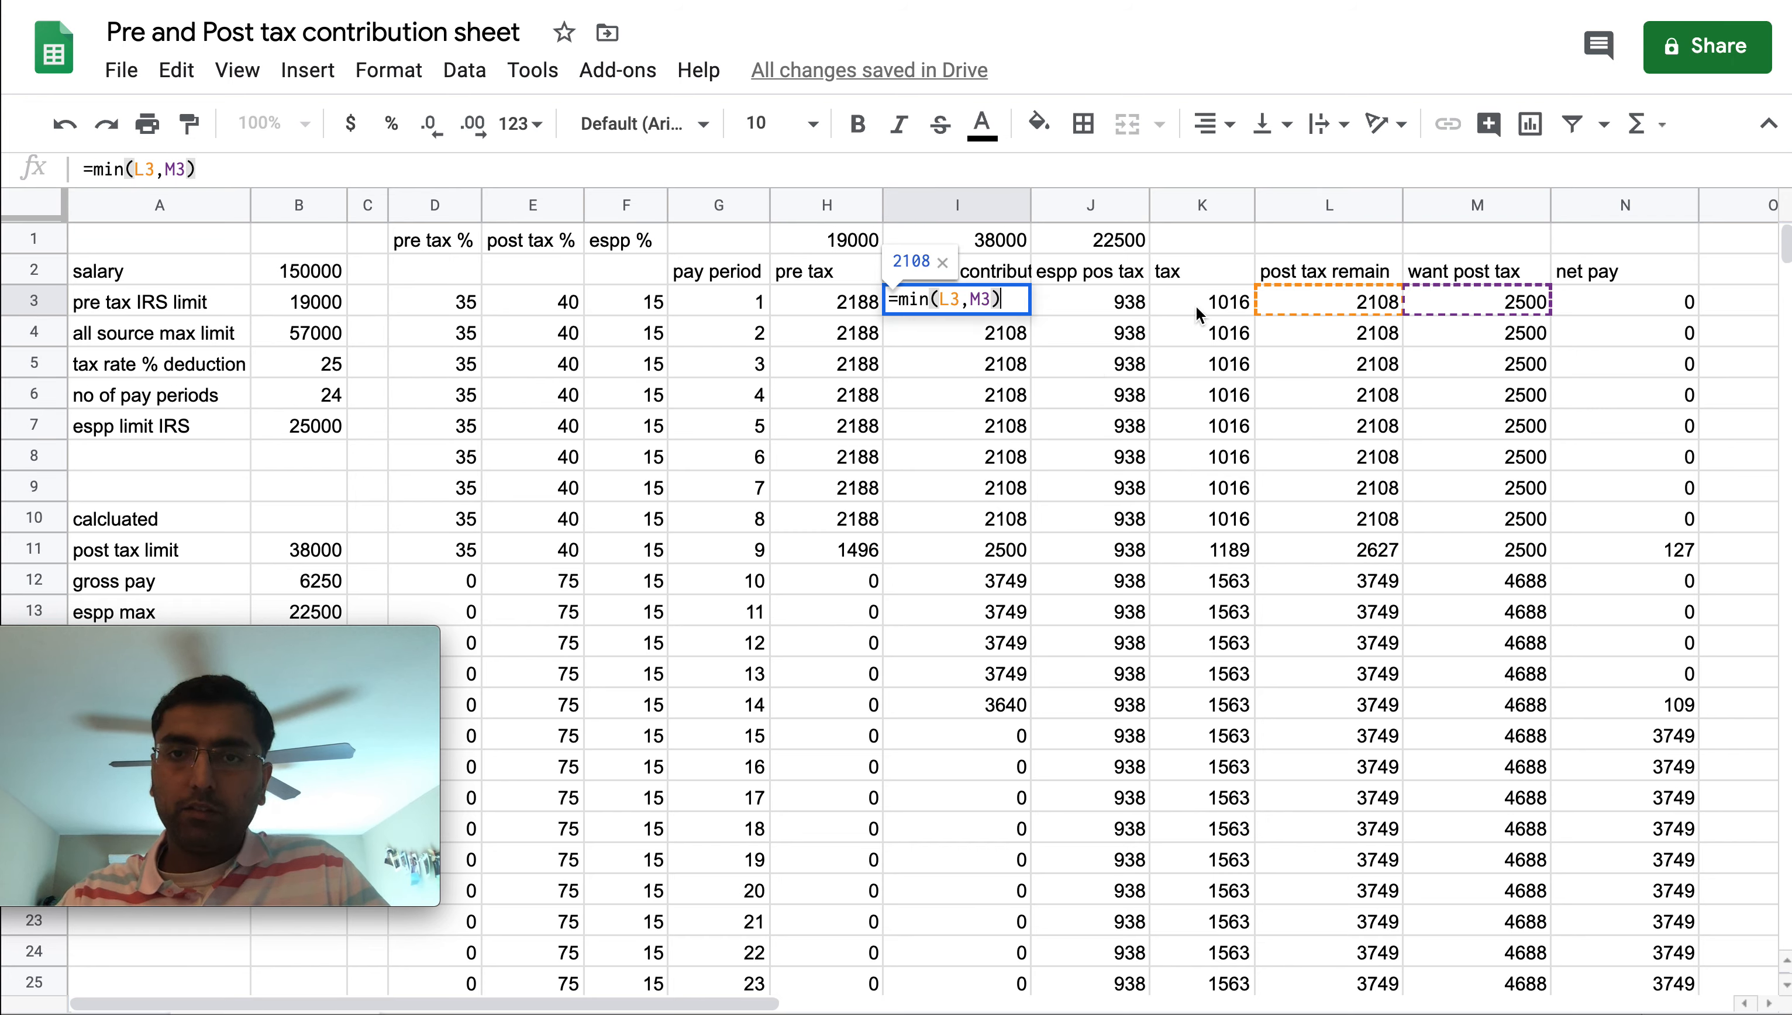
key("Escape")
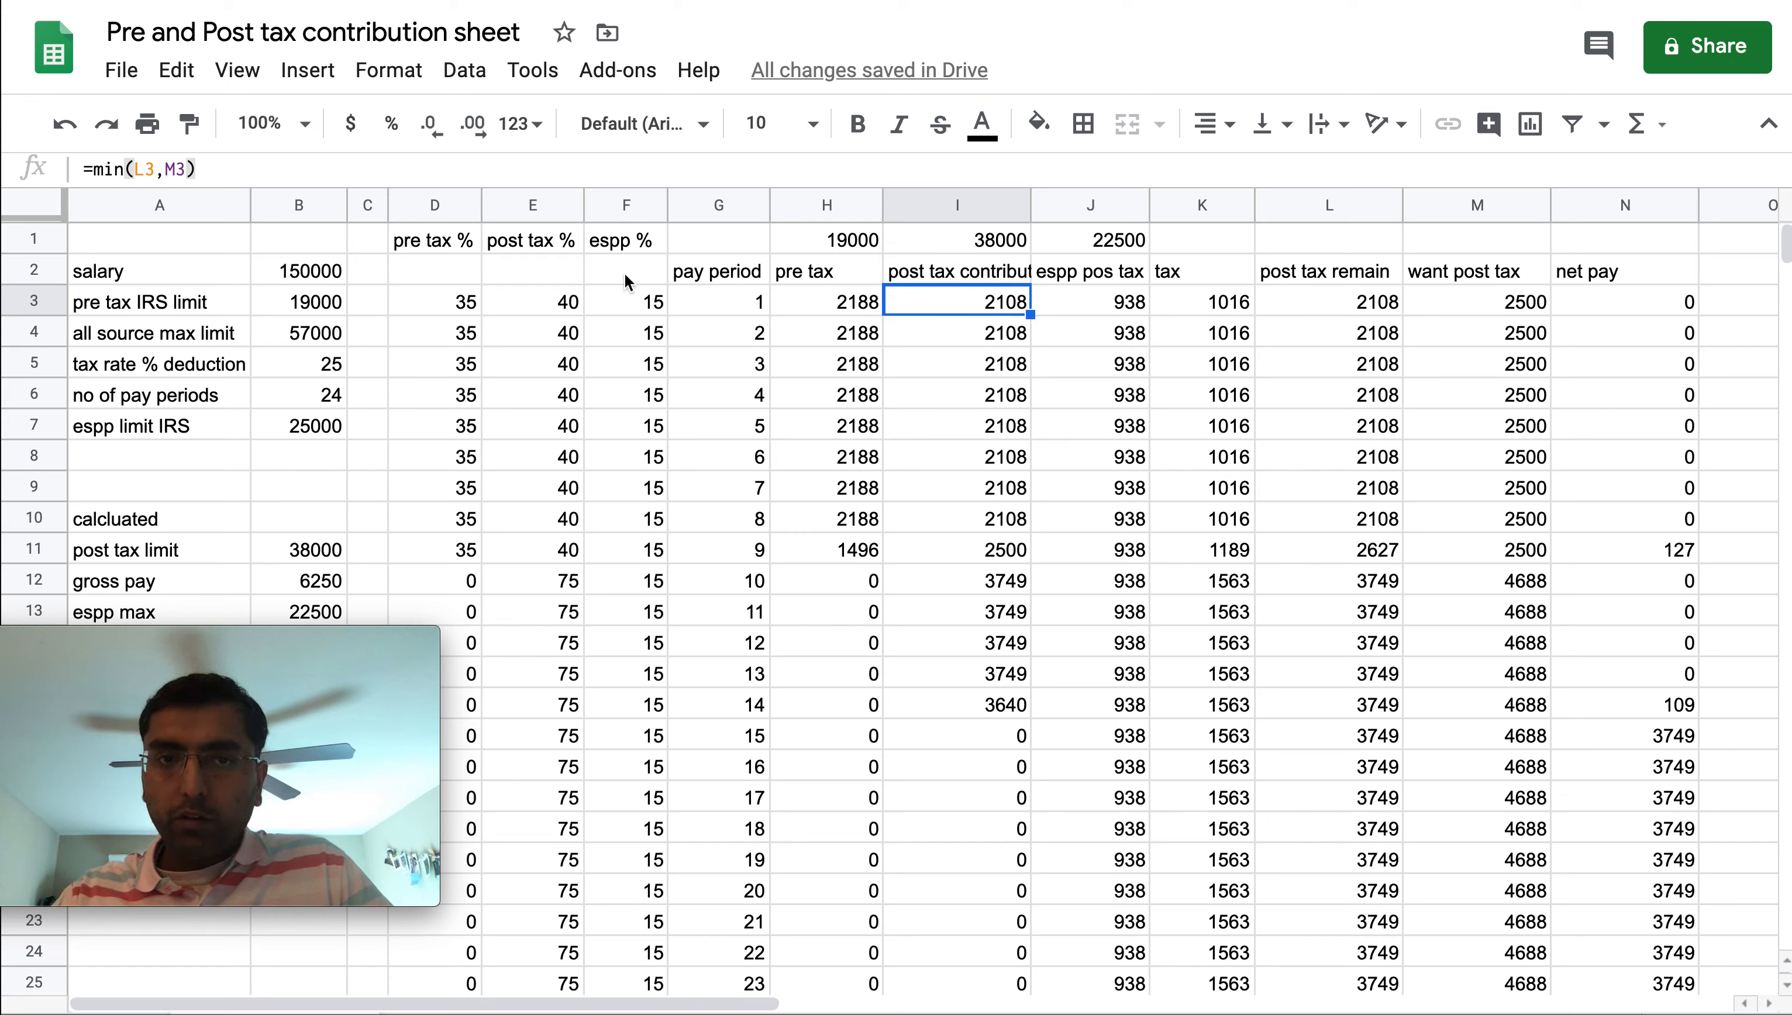
Review the net pay formula in column N across the first pay periods
left_click(453, 317)
key("Right")
key("Right")
key("Right")
key("Right")
key("Right")
key("Right")
key("Right")
key("Right")
key("Right")
key("Right")
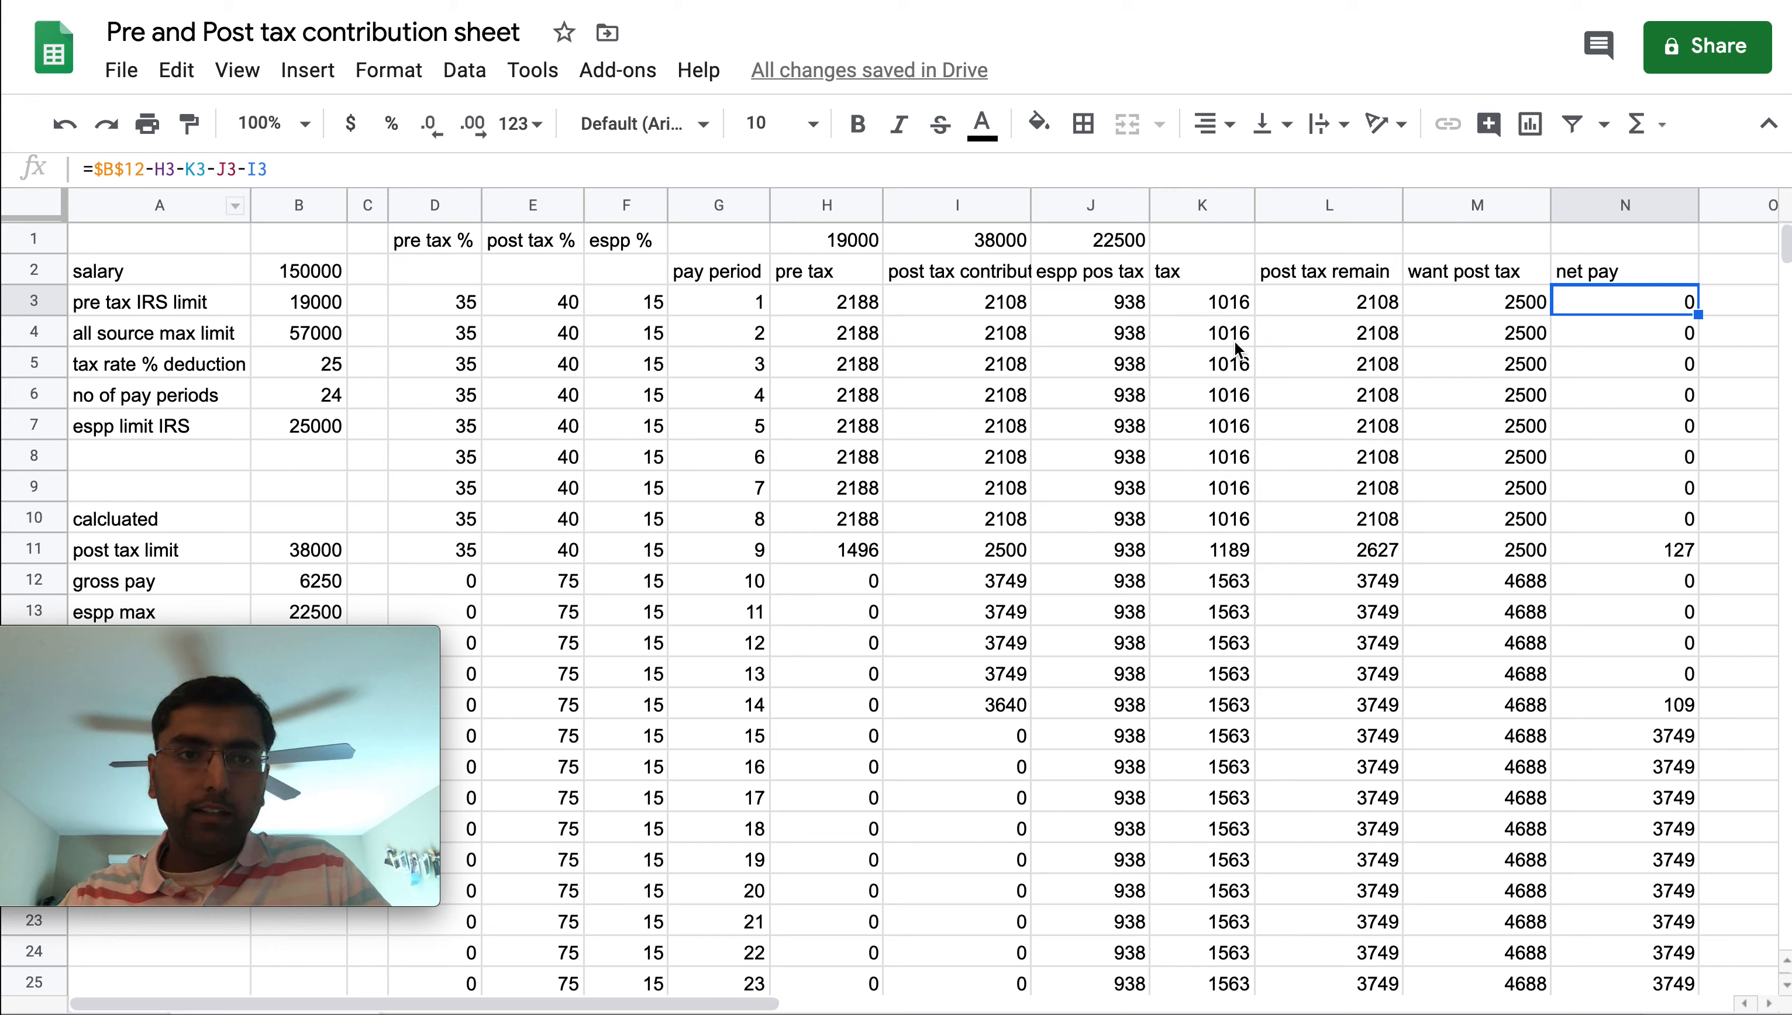
left_click_drag(1662, 314, 1659, 687)
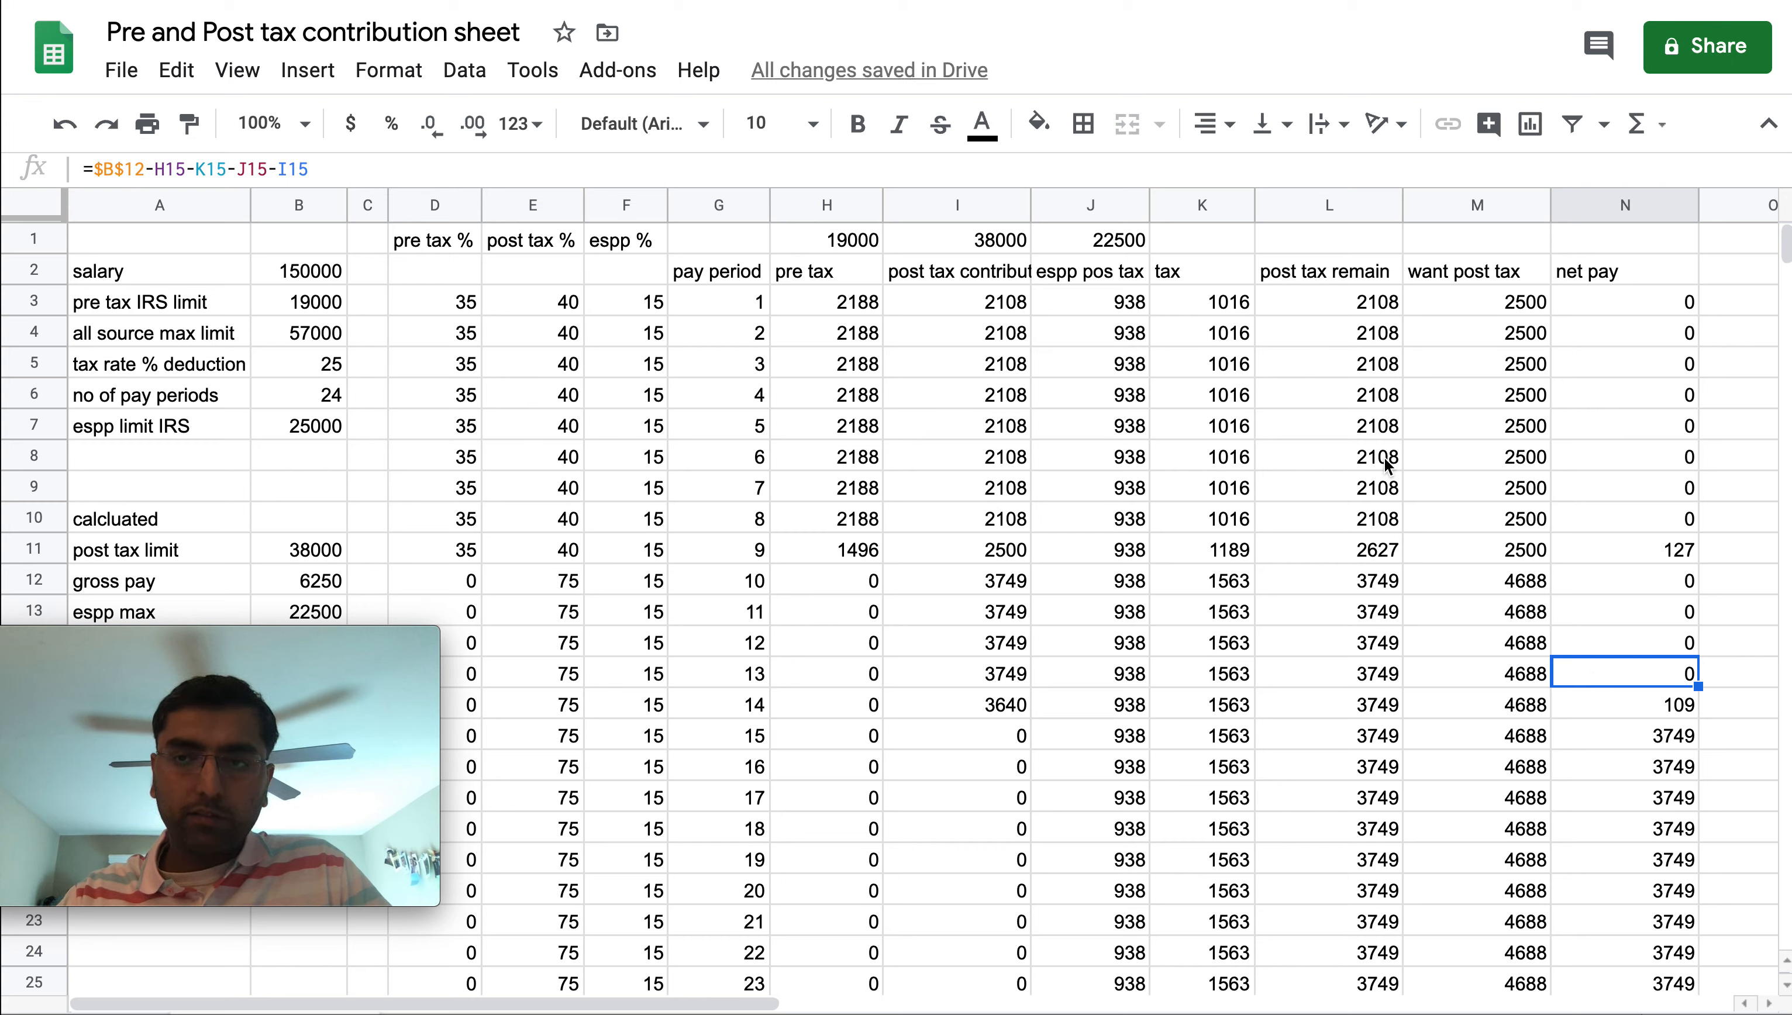
left_click_drag(1635, 306, 1613, 668)
Inspect the SUM totals in H1, I1 and J1 above the pre tax, post tax and espp columns
left_click(834, 241)
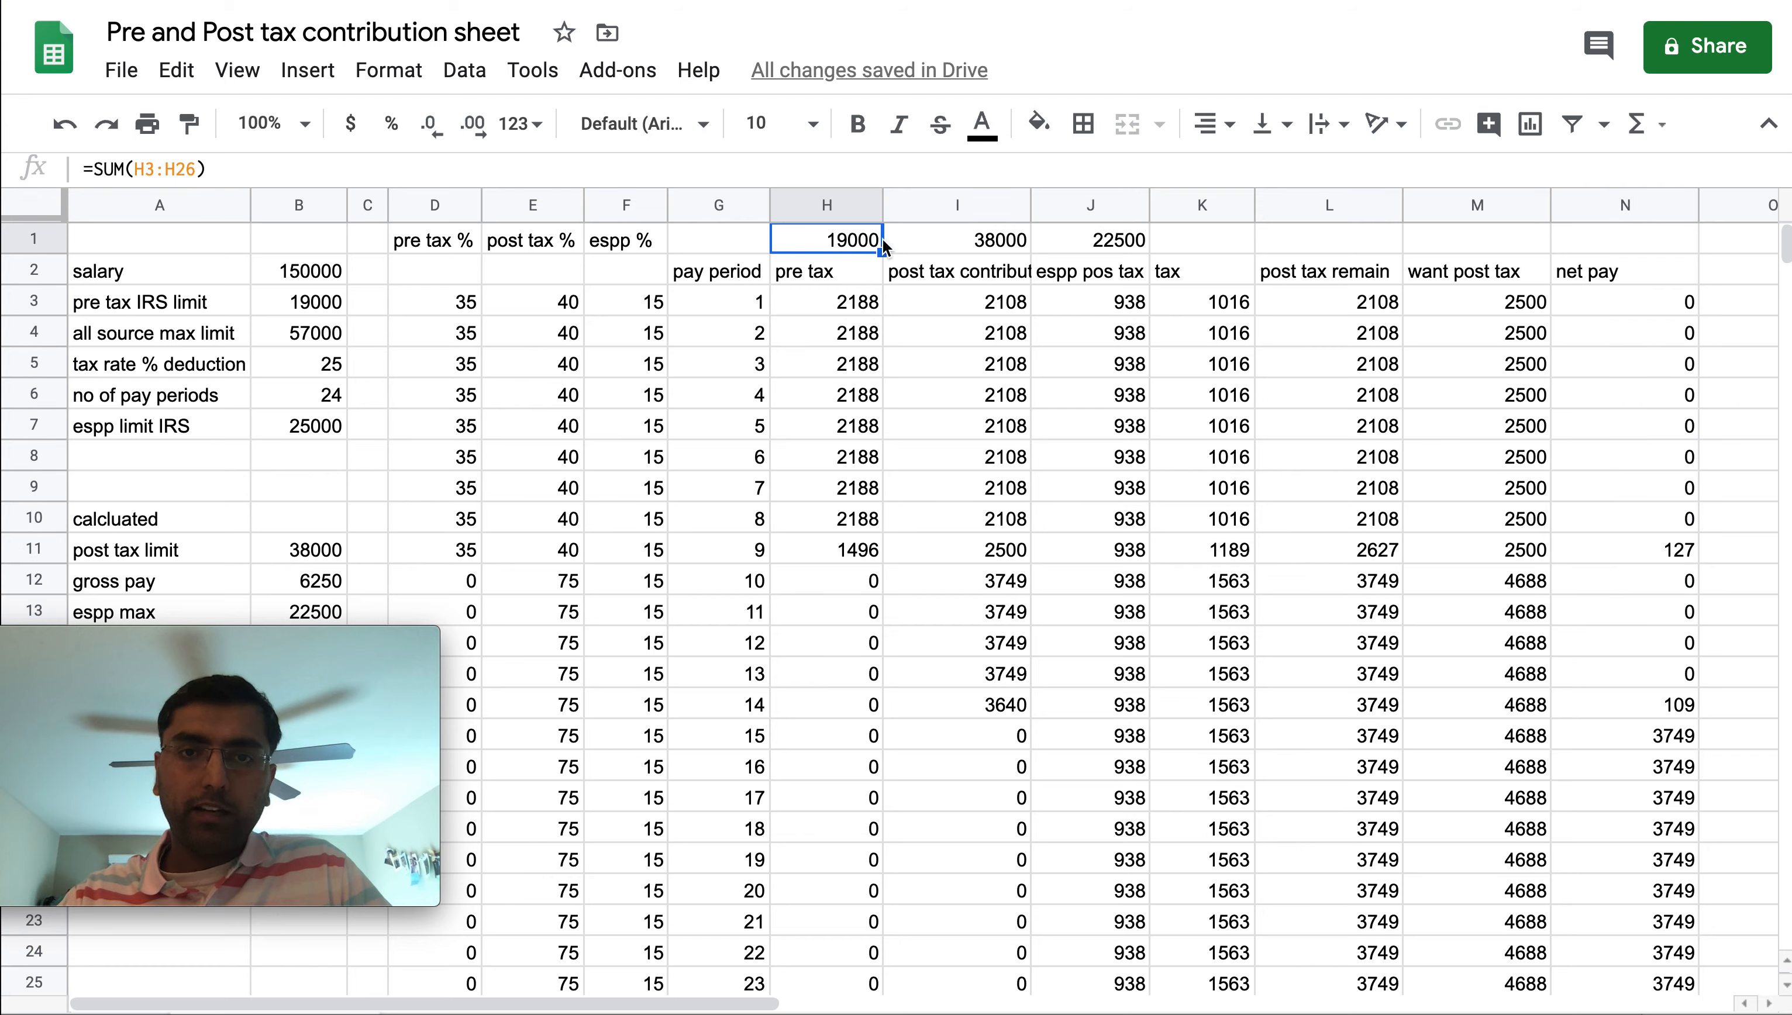
left_click(992, 242)
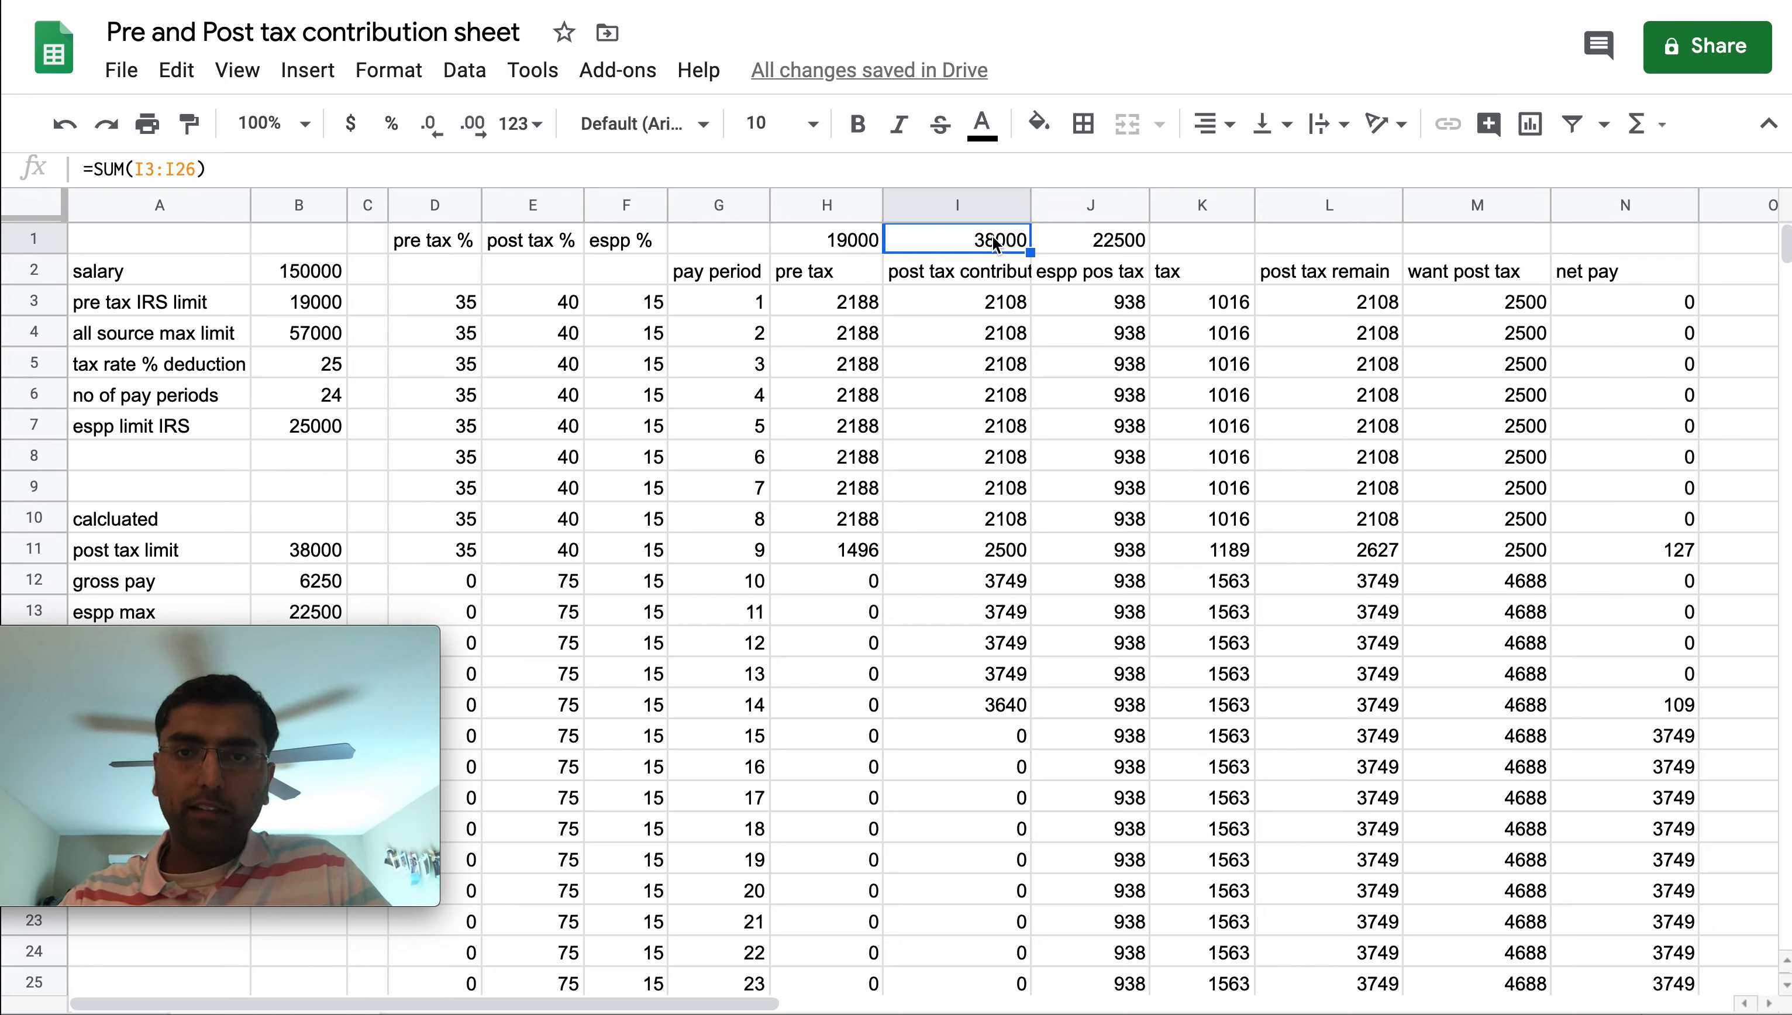
left_click(1135, 245)
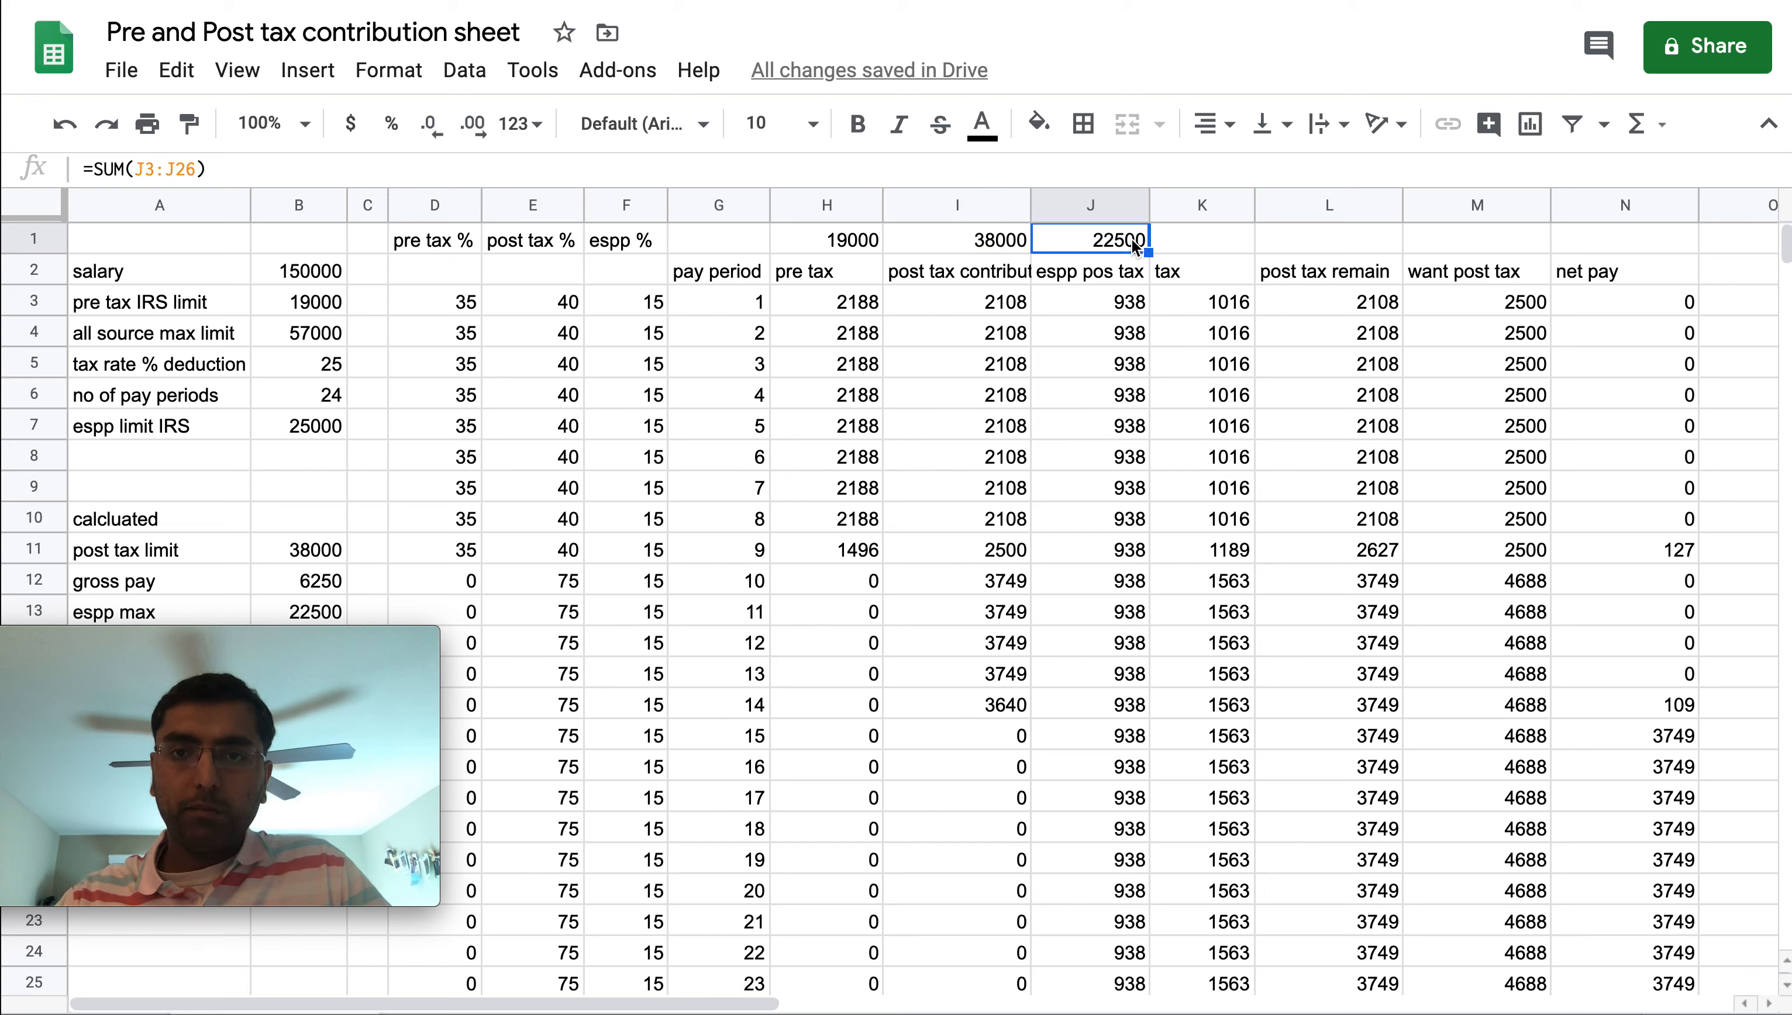
Change the salary input to 100000
left_click_drag(1637, 296, 1609, 667)
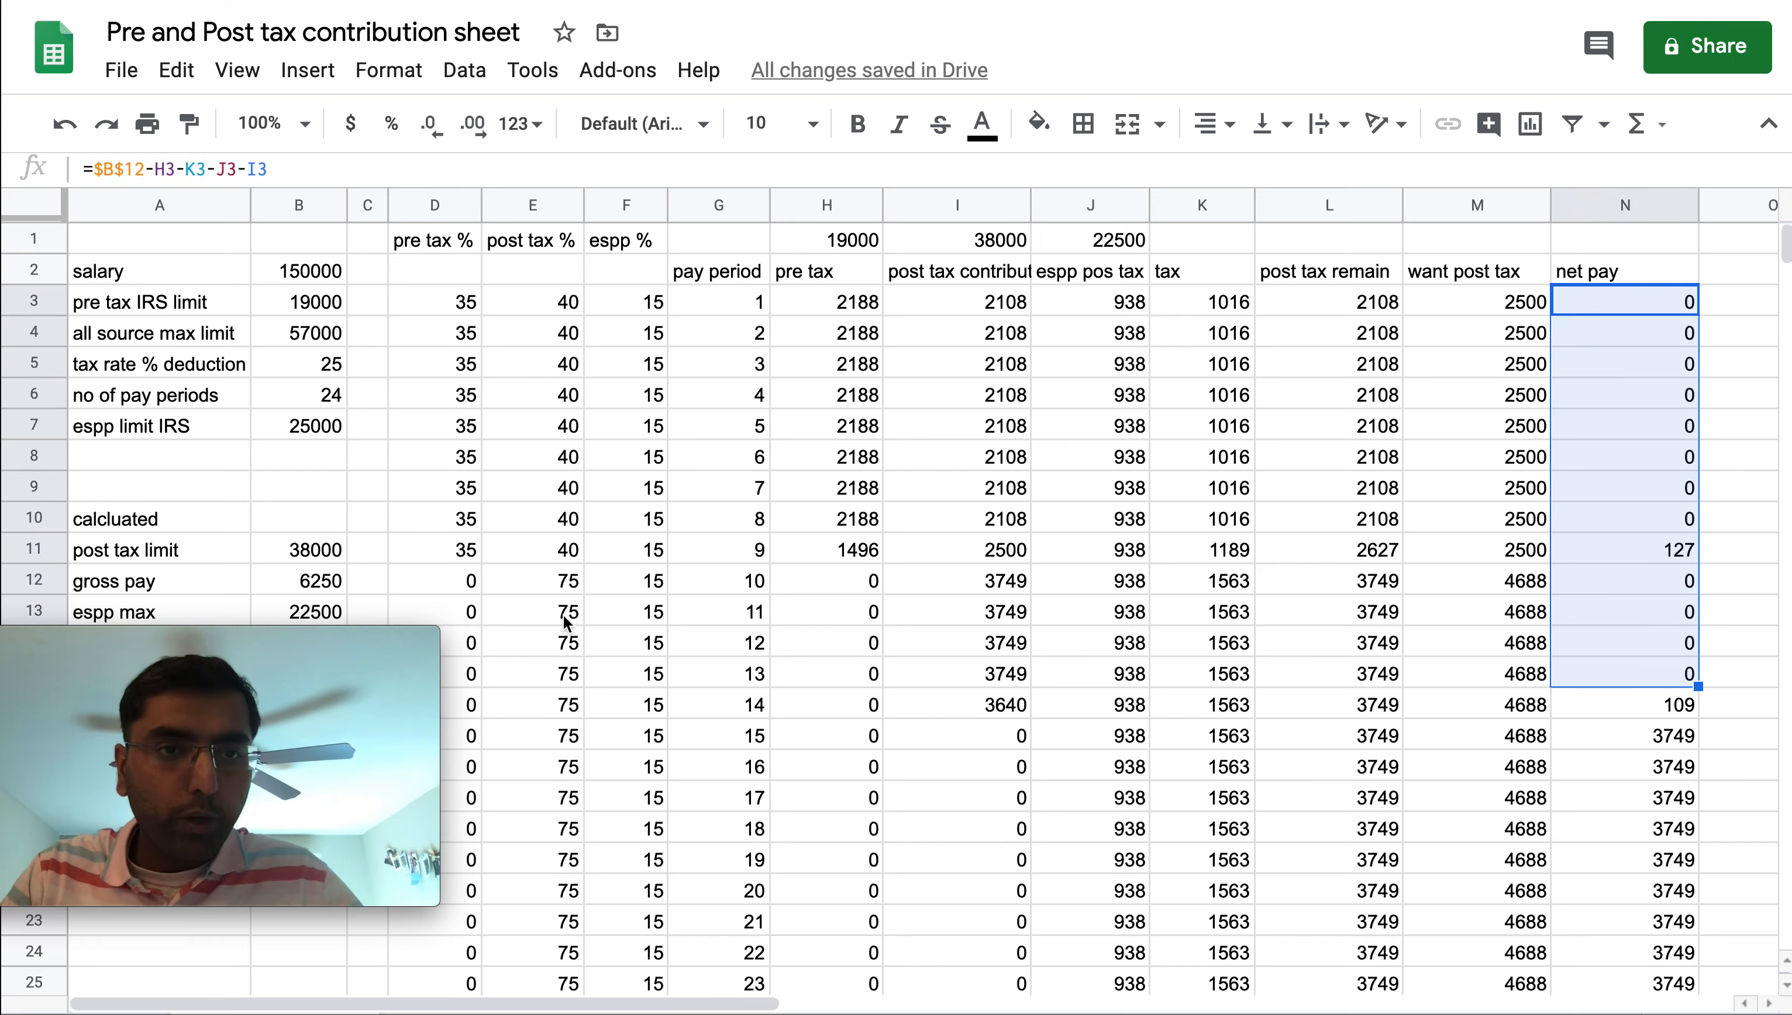
left_click(278, 275)
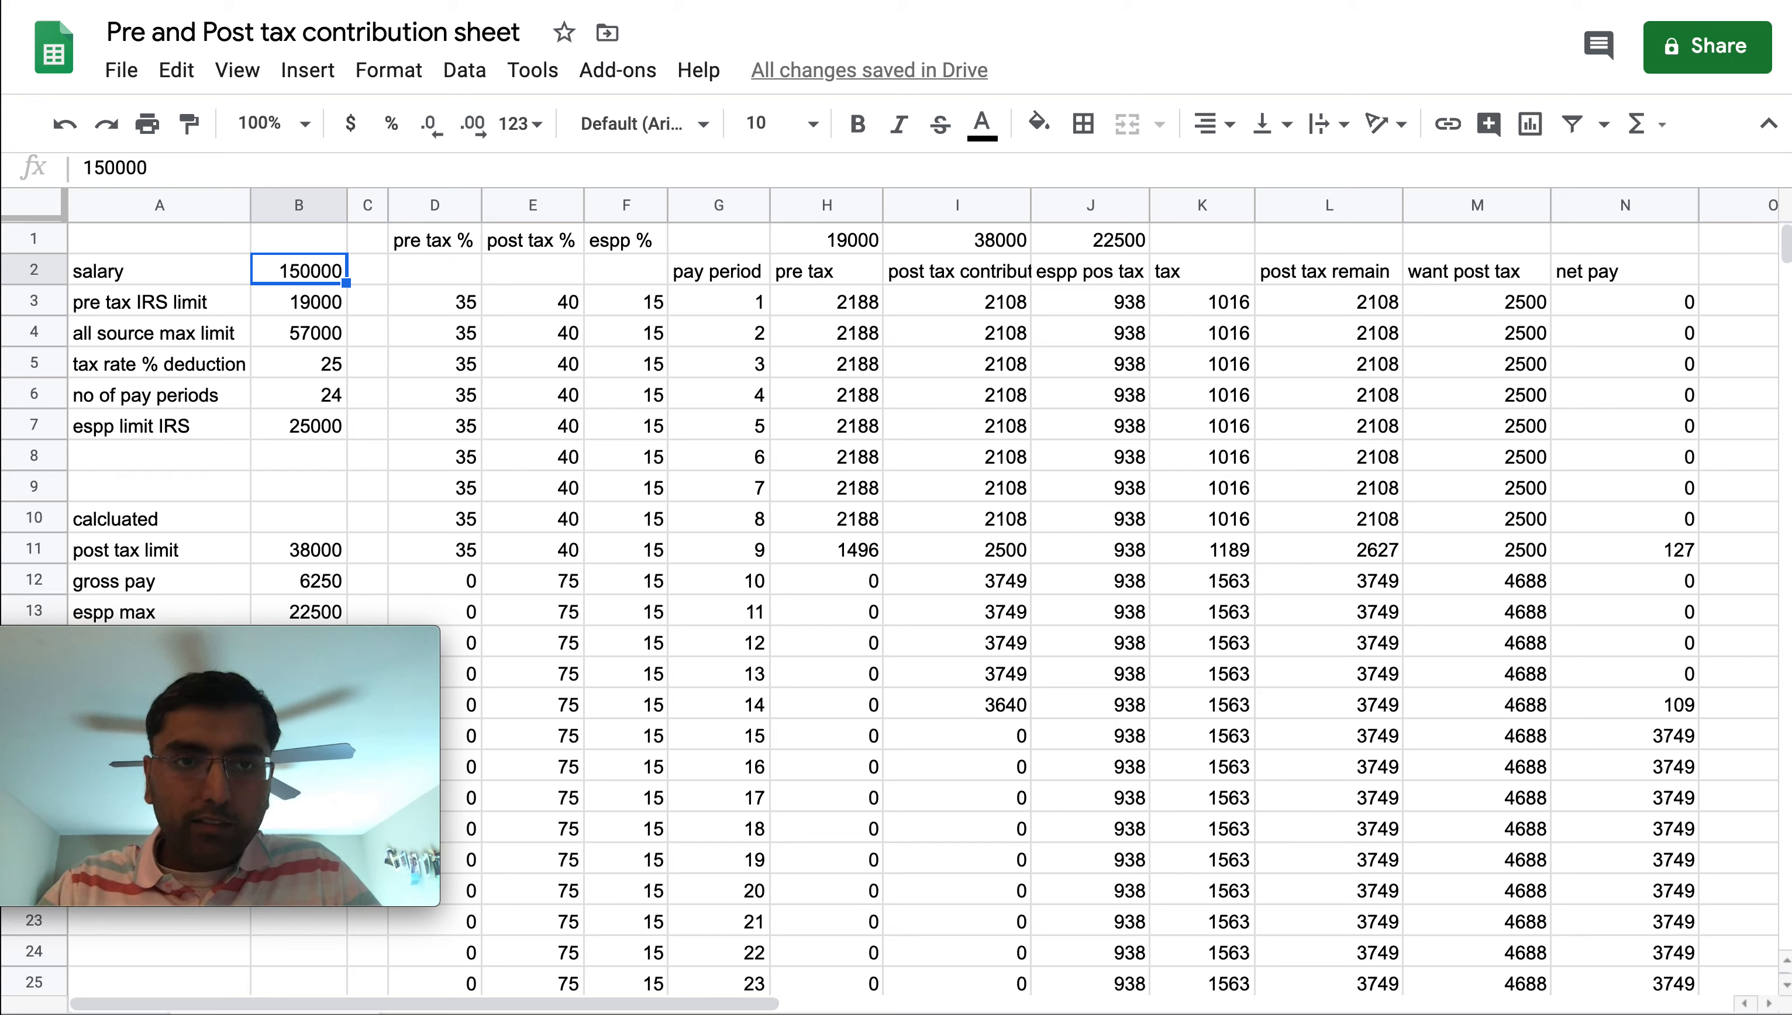
type("100")
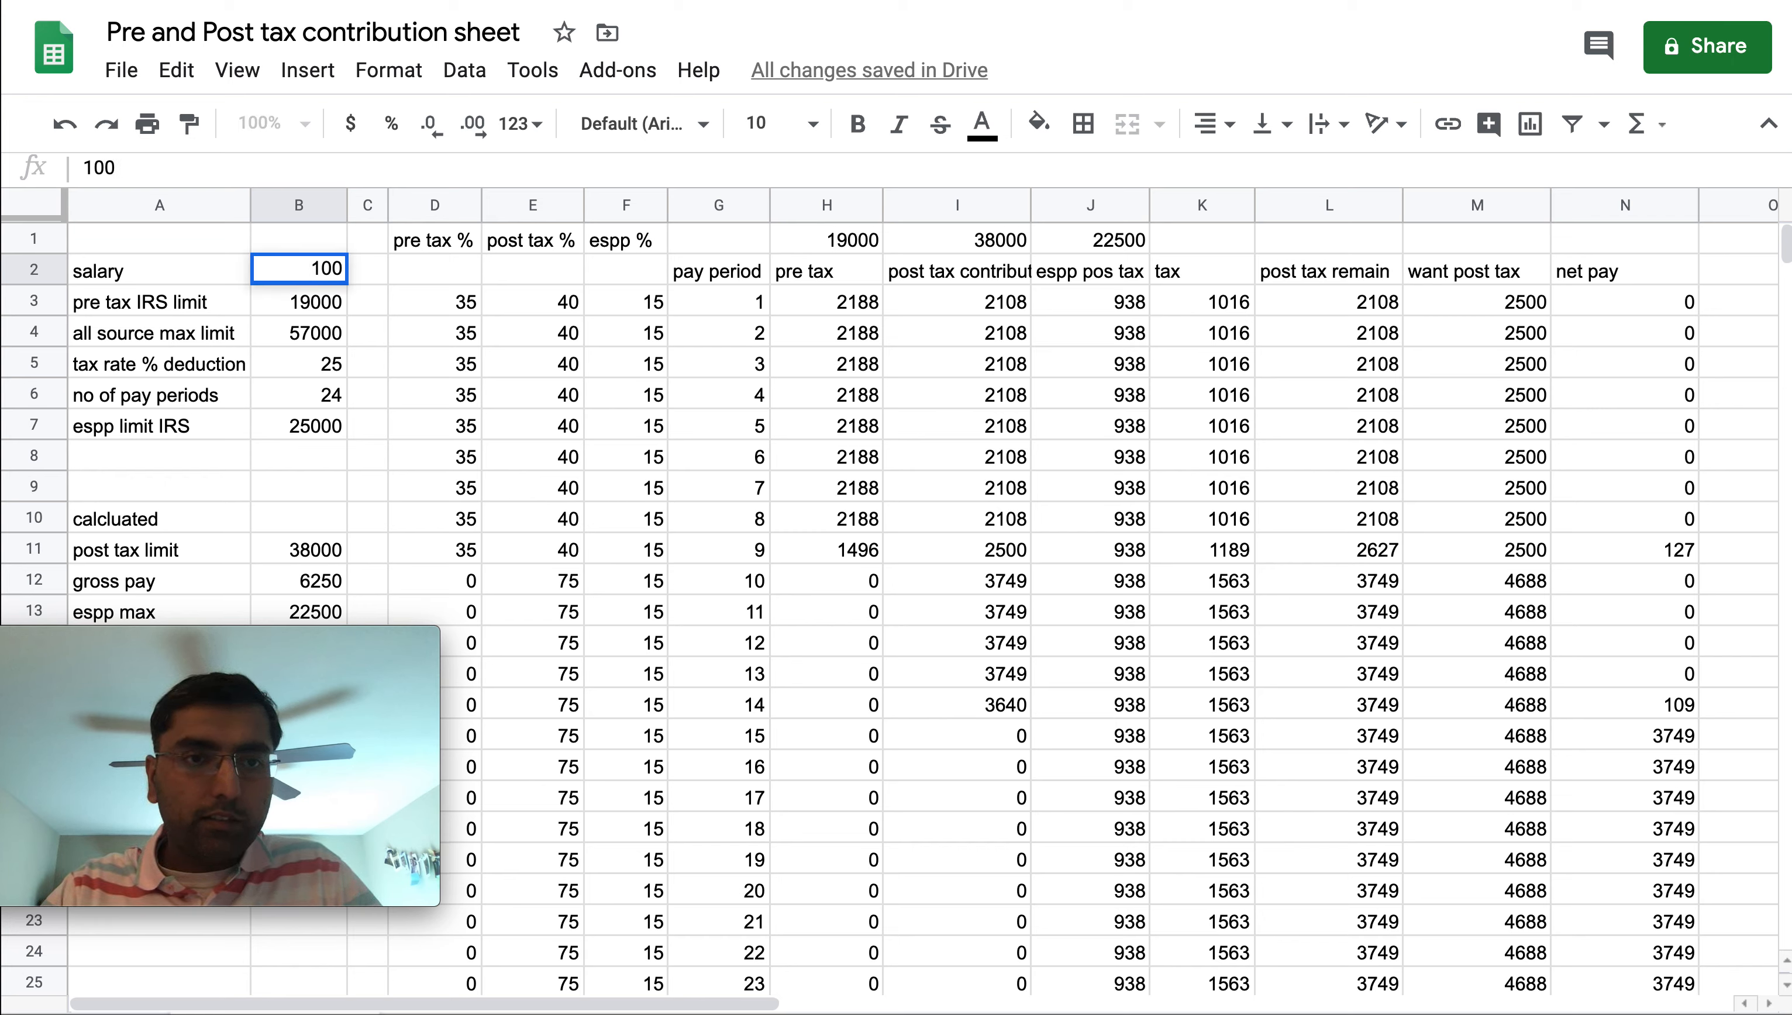
type("000")
key("Return")
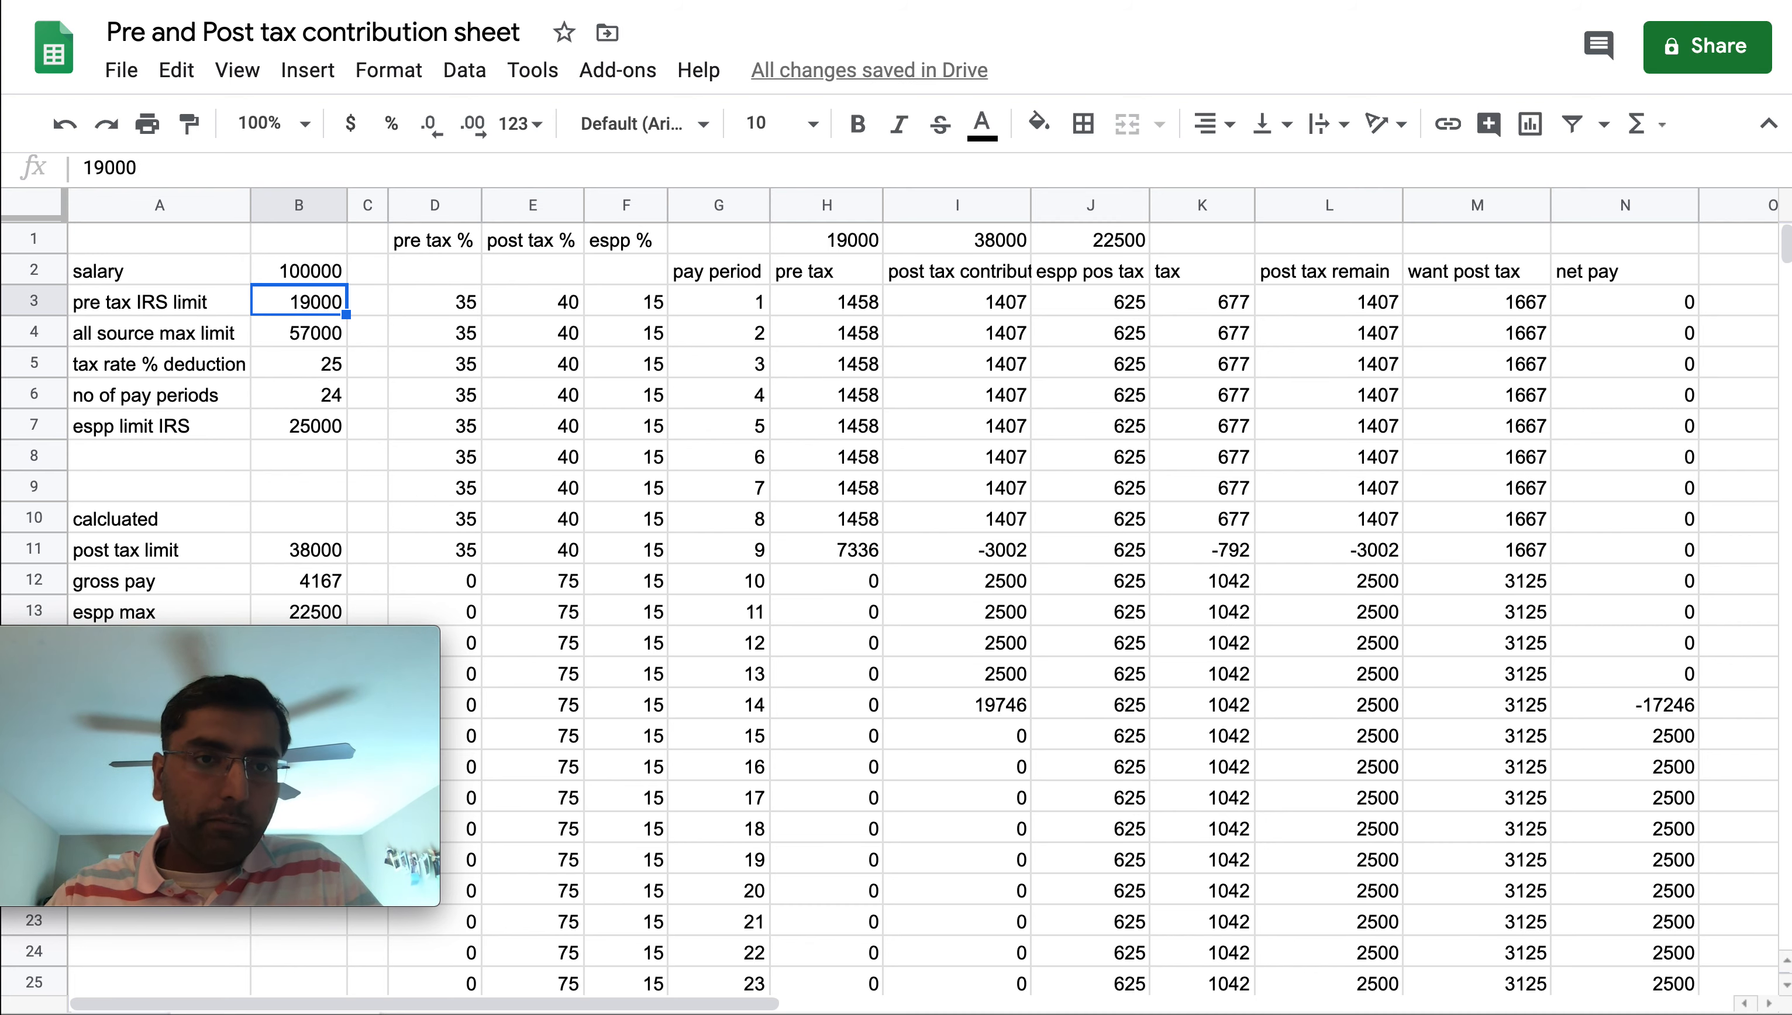
Extend the pre tax formula from the first eight pay periods down through pay period 12
left_click(843, 528)
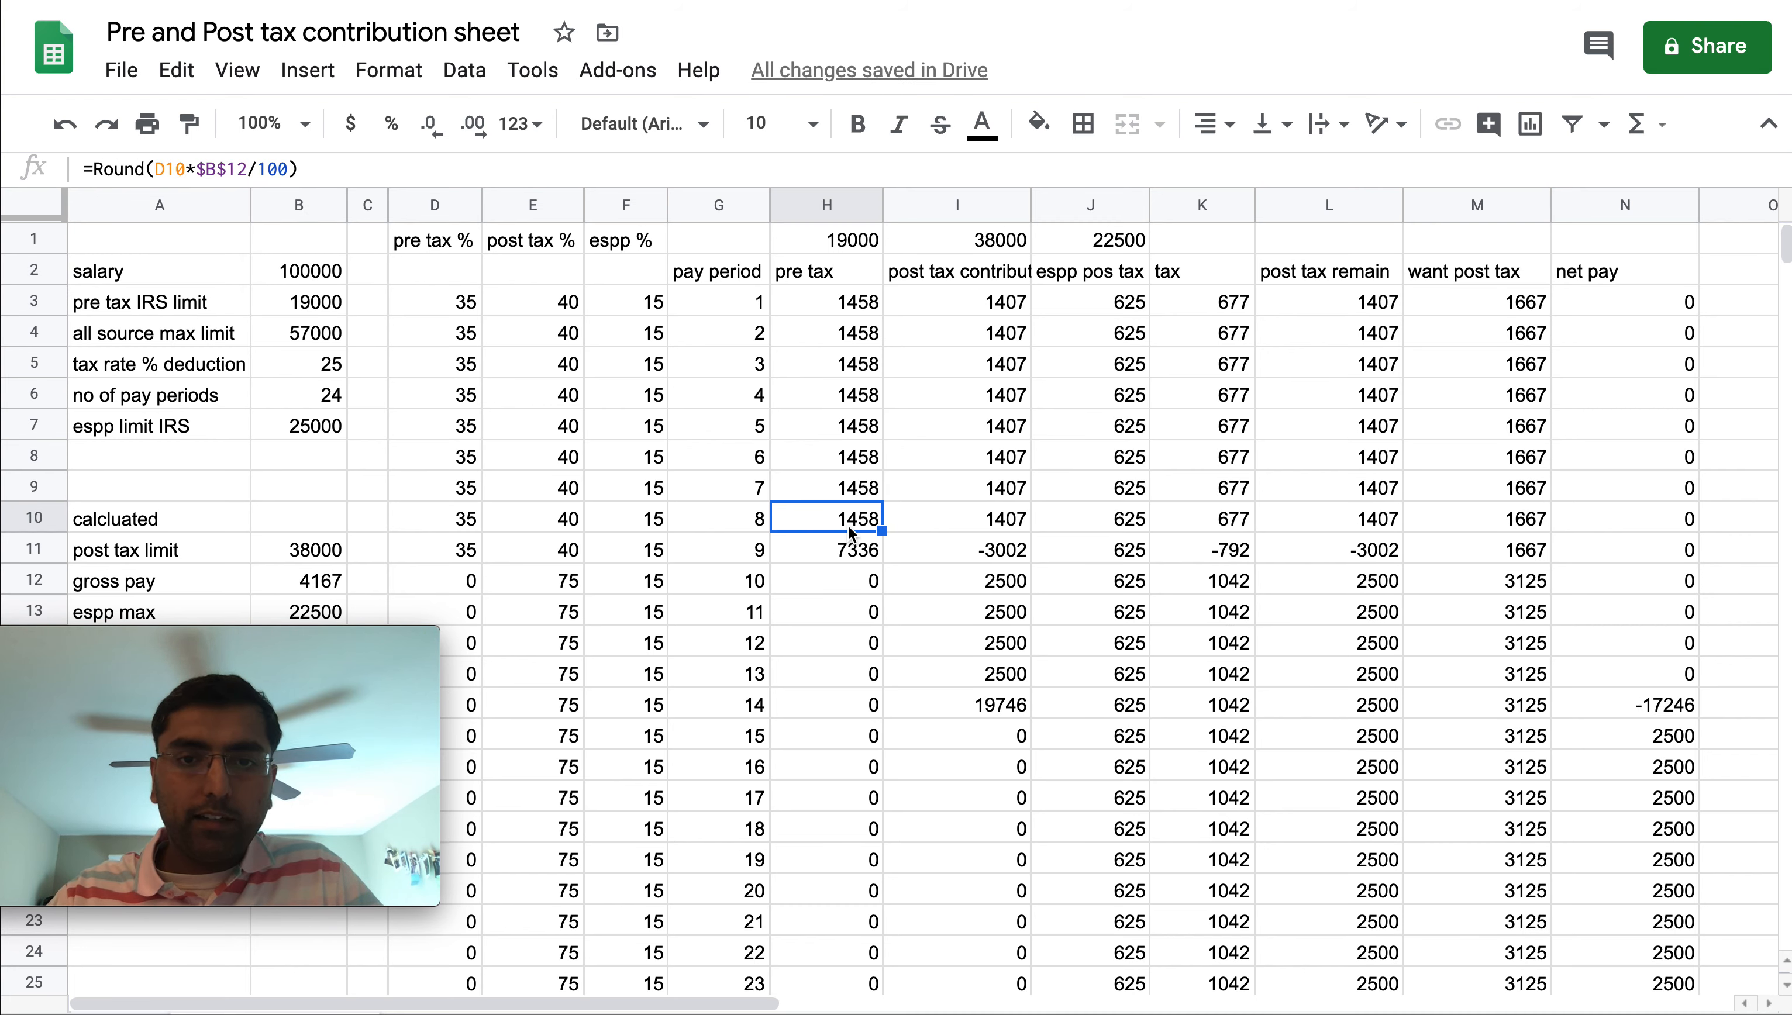
left_click(850, 558)
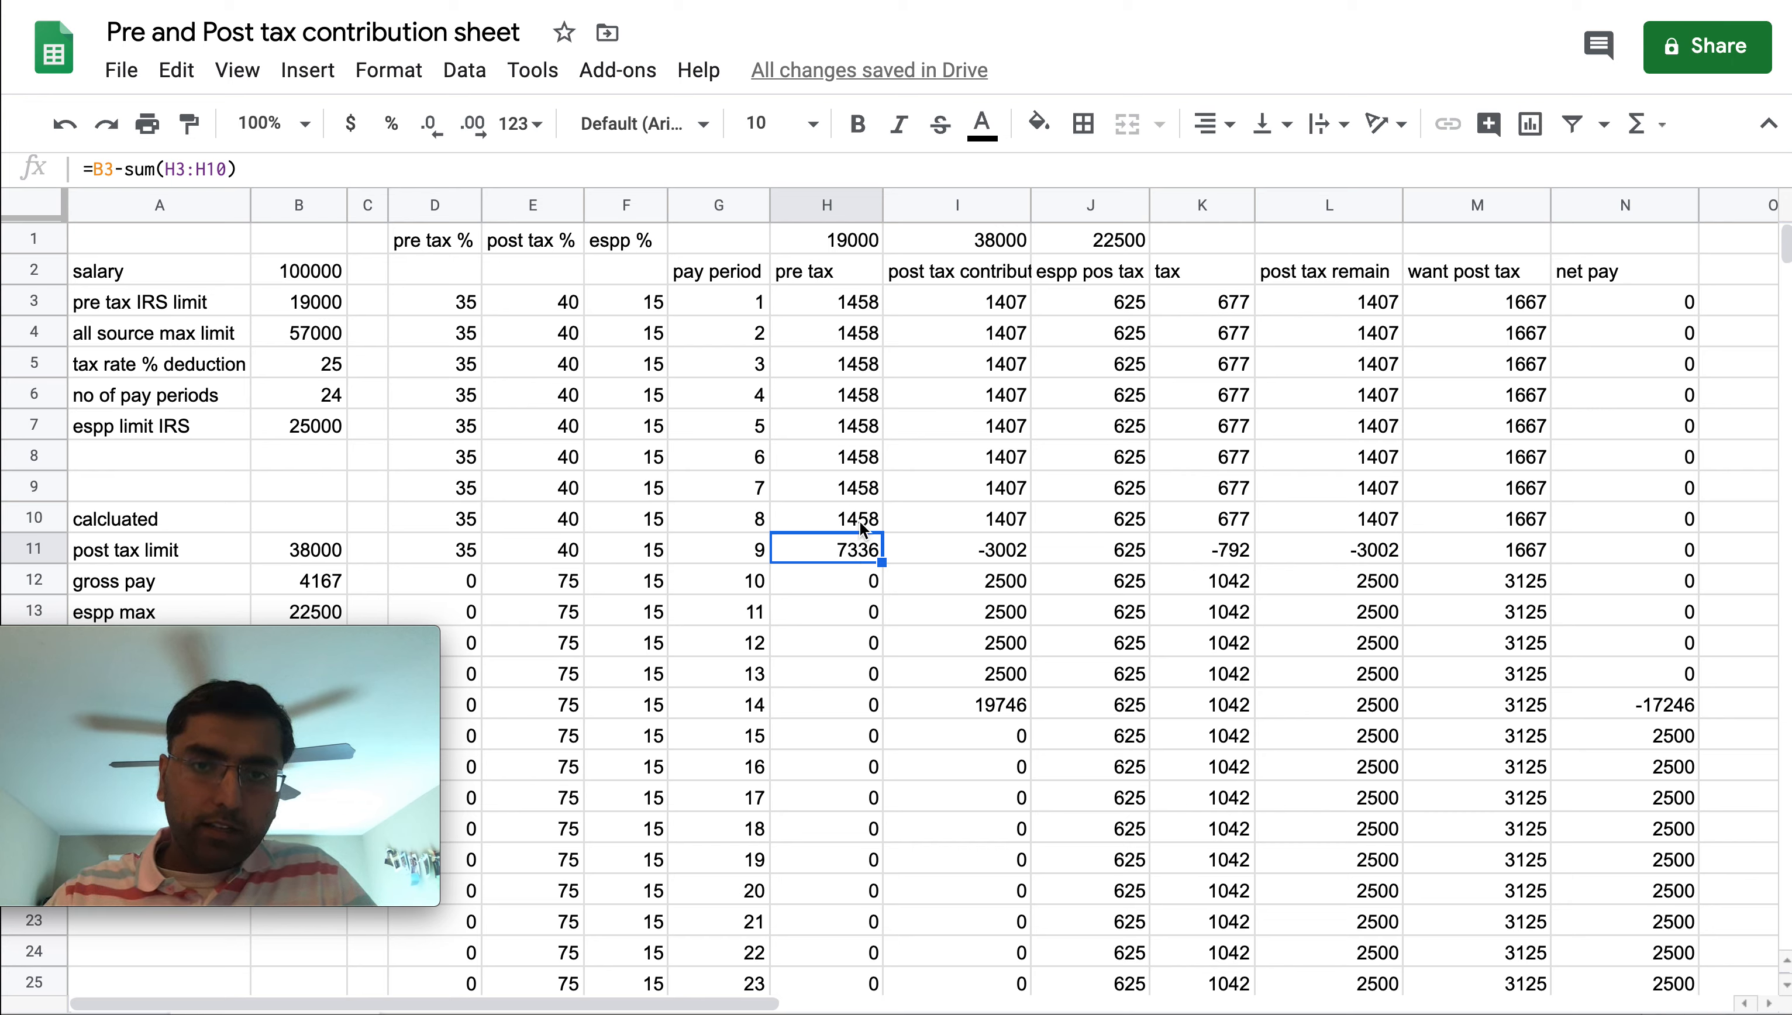
left_click_drag(847, 304, 841, 518)
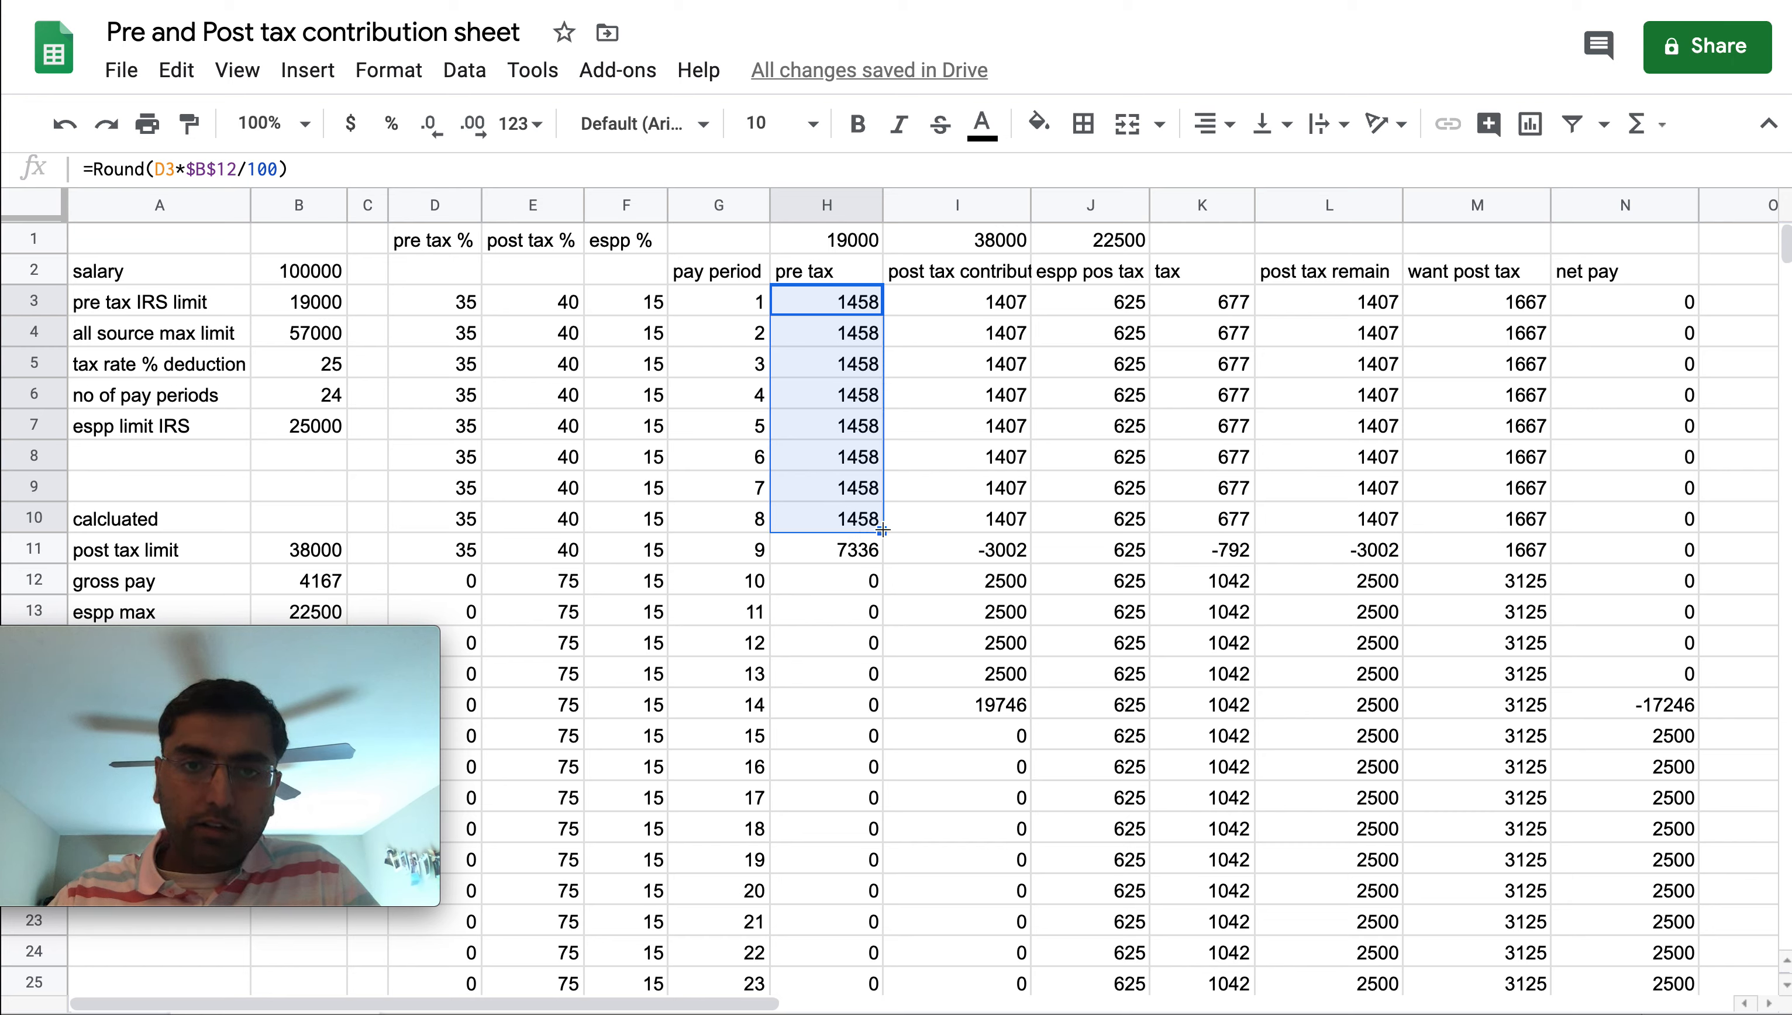
left_click_drag(881, 531, 879, 646)
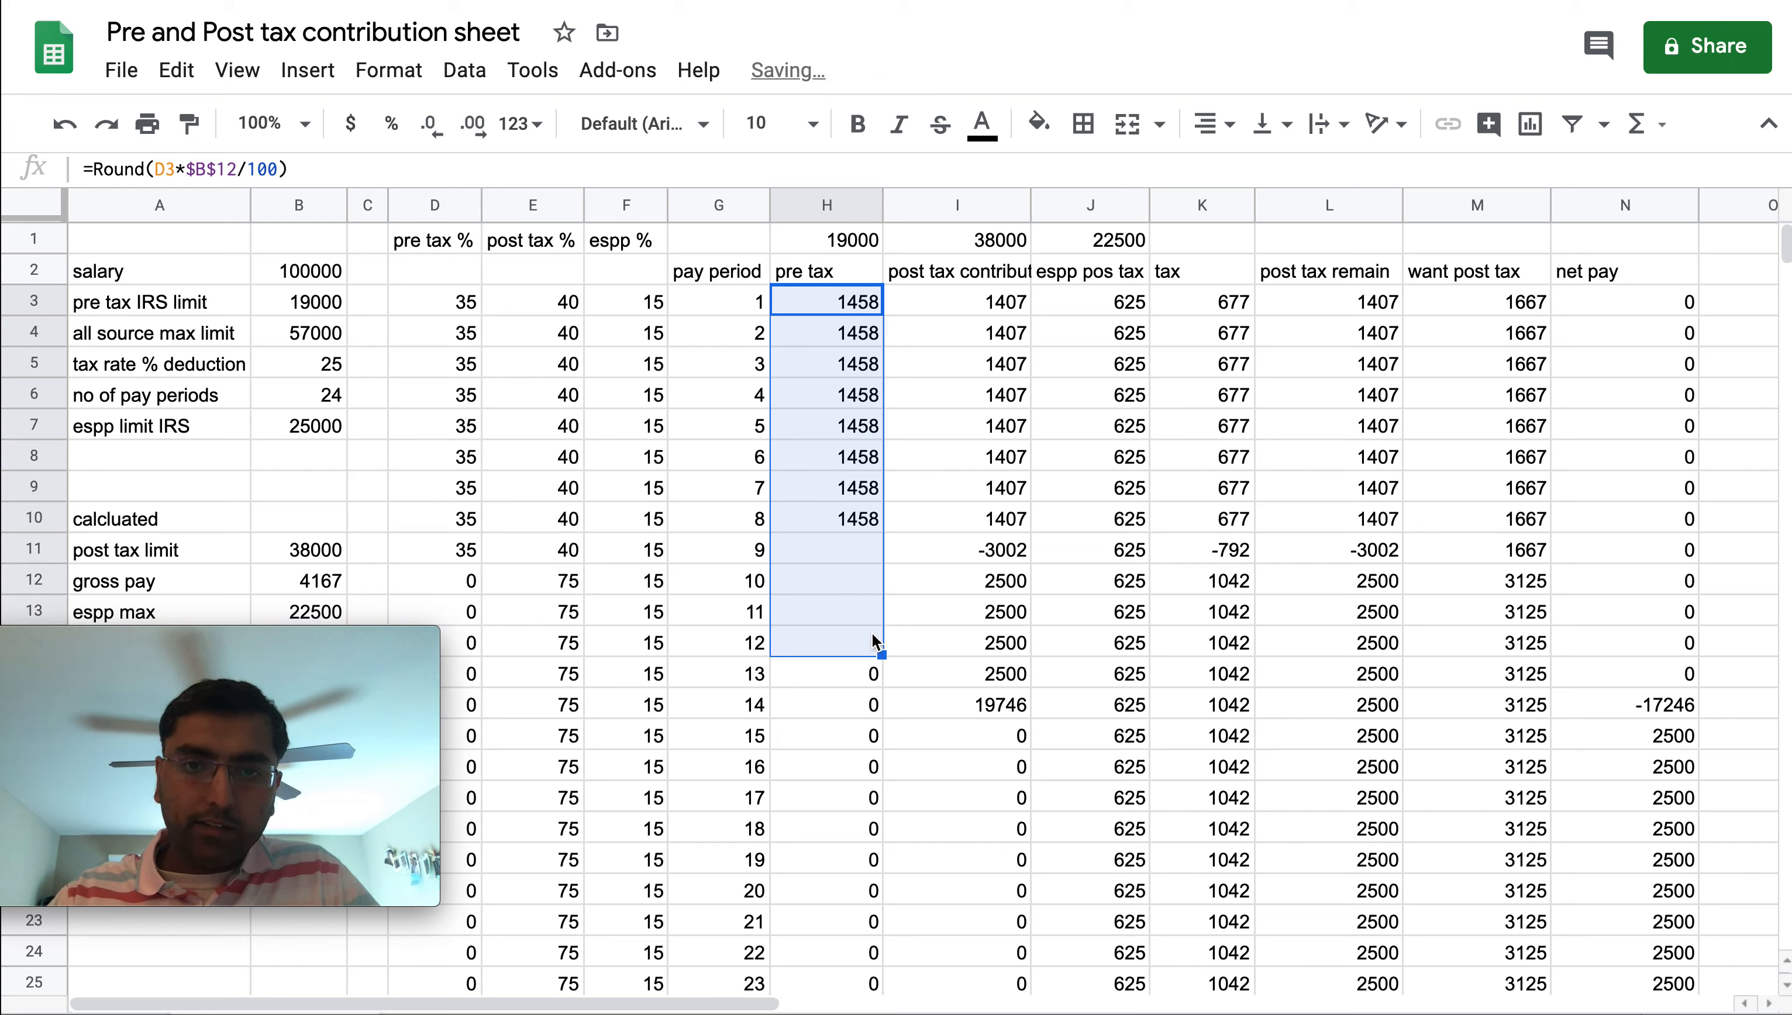
left_click(861, 556)
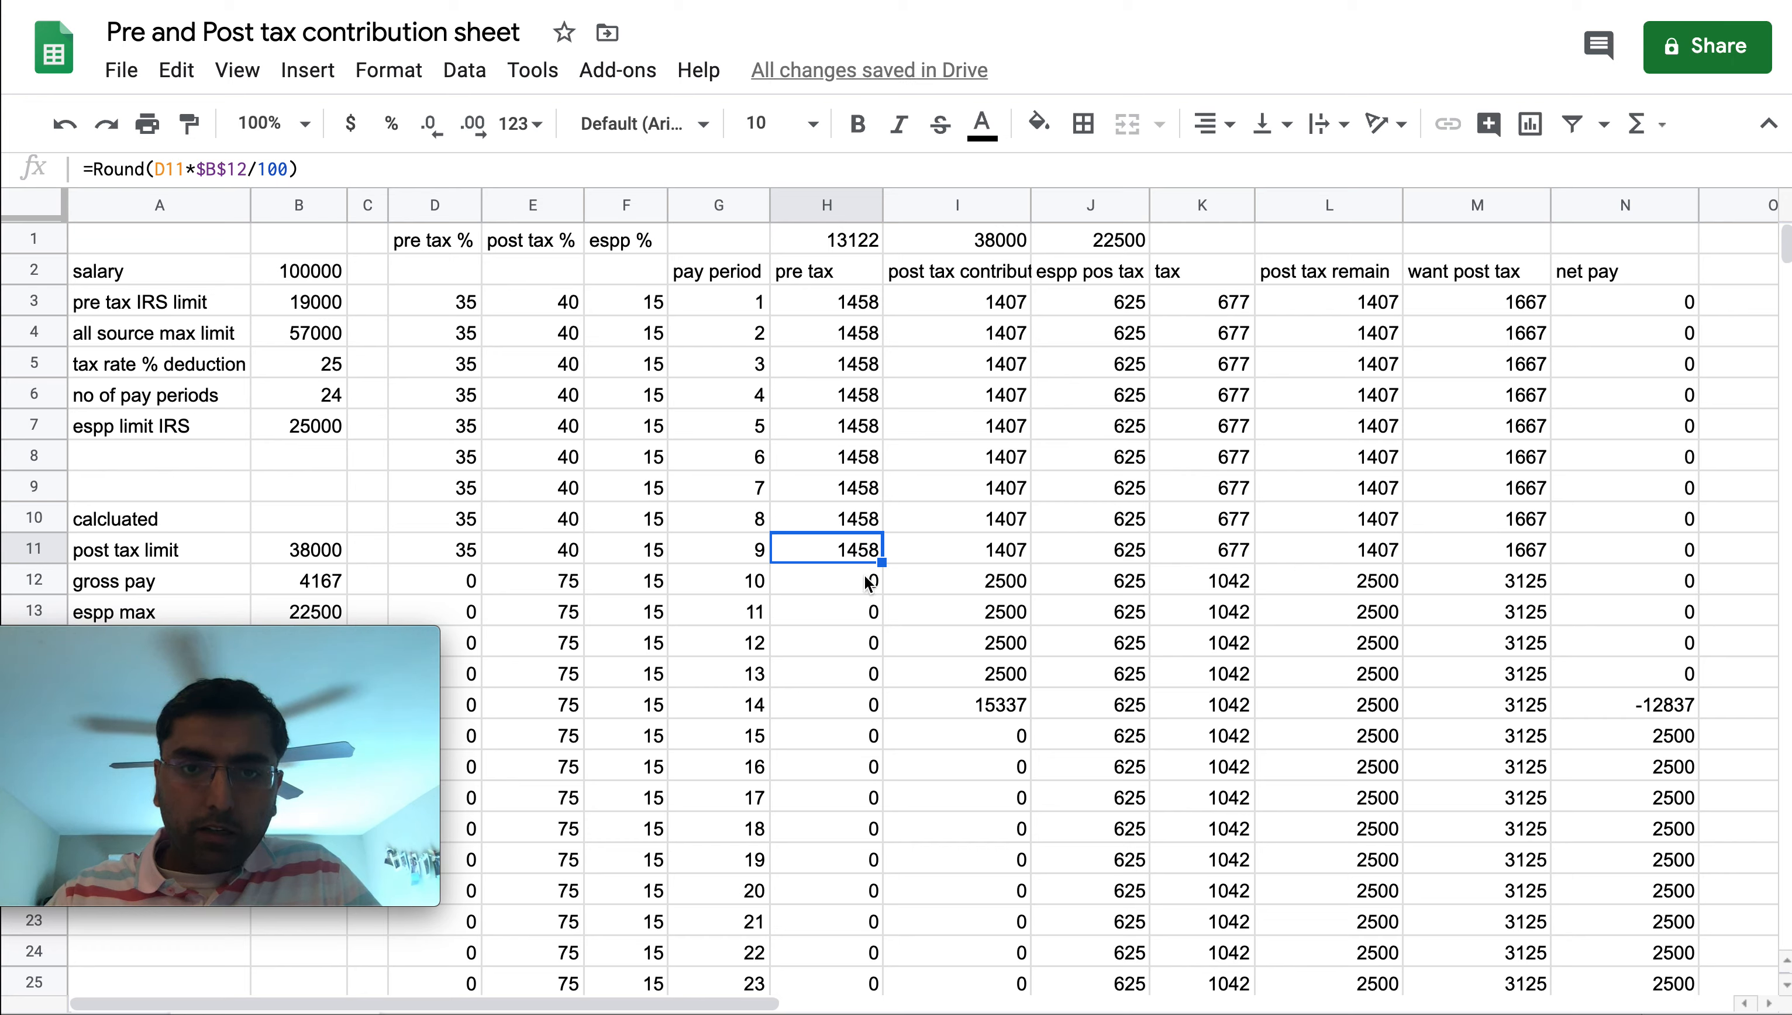
Set the pre tax % to 35 for pay periods 10 and 11
left_click(455, 560)
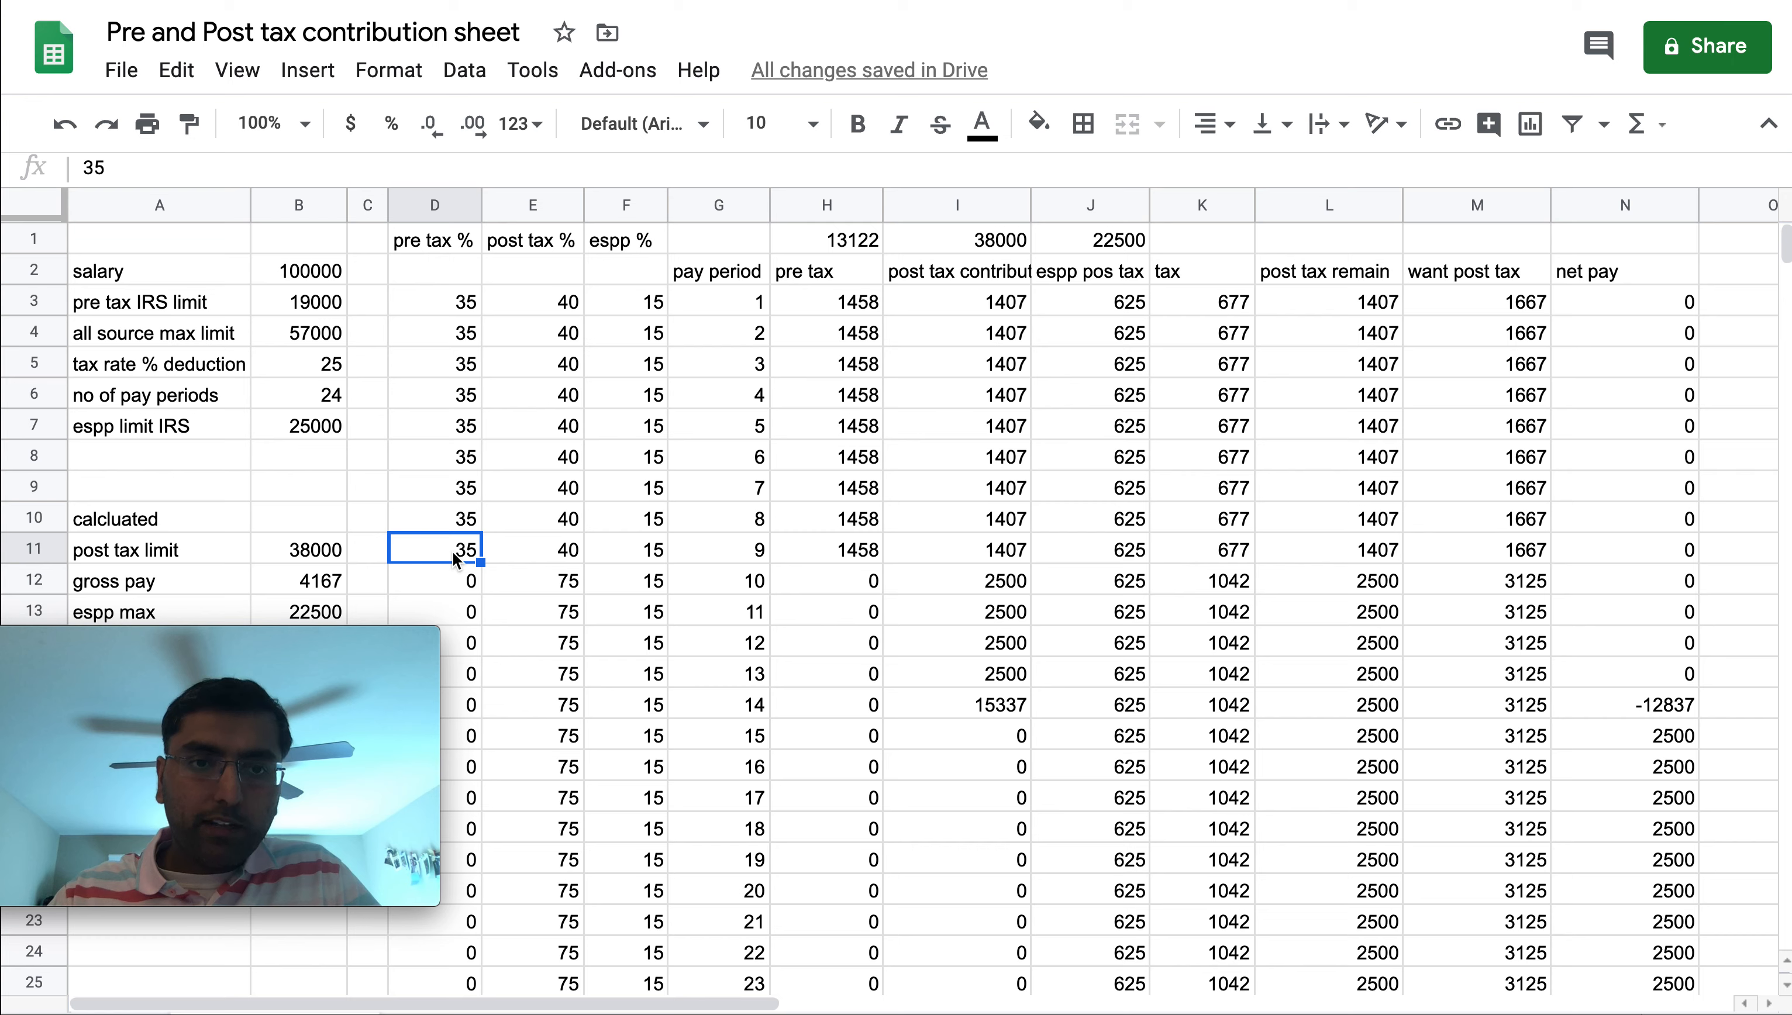
key("Down")
type("35")
key("Return")
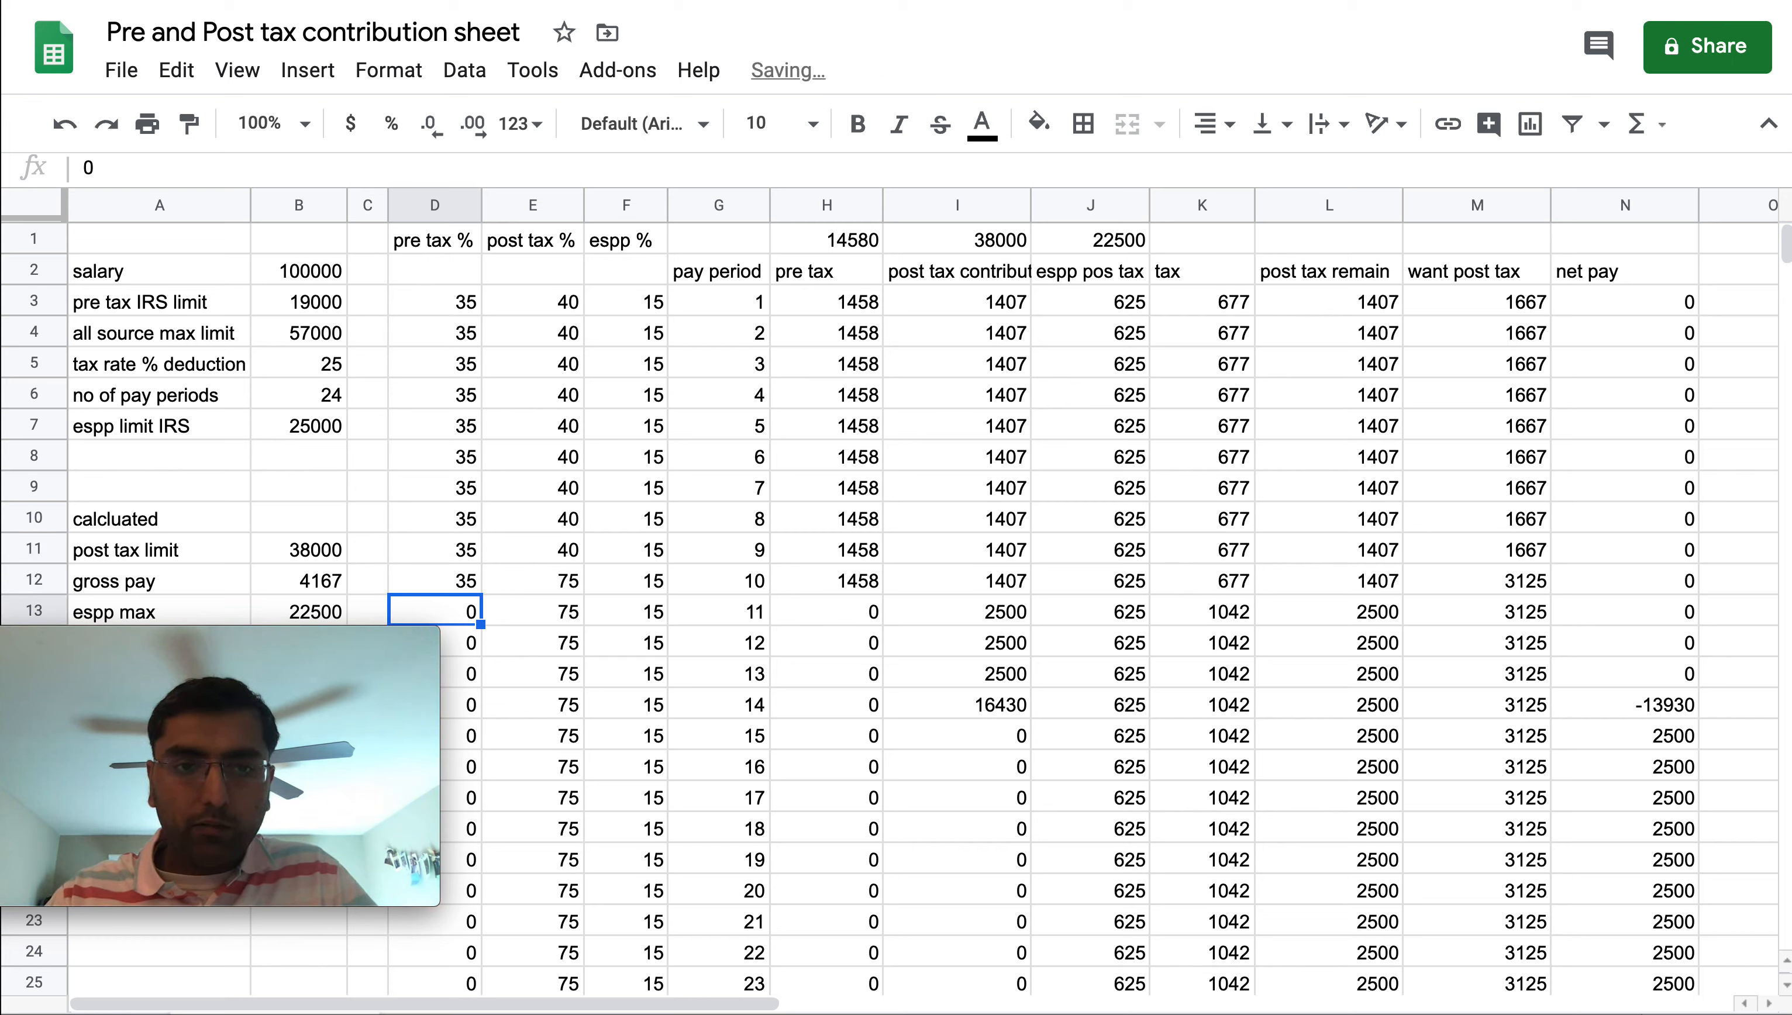
type("35")
key("Return")
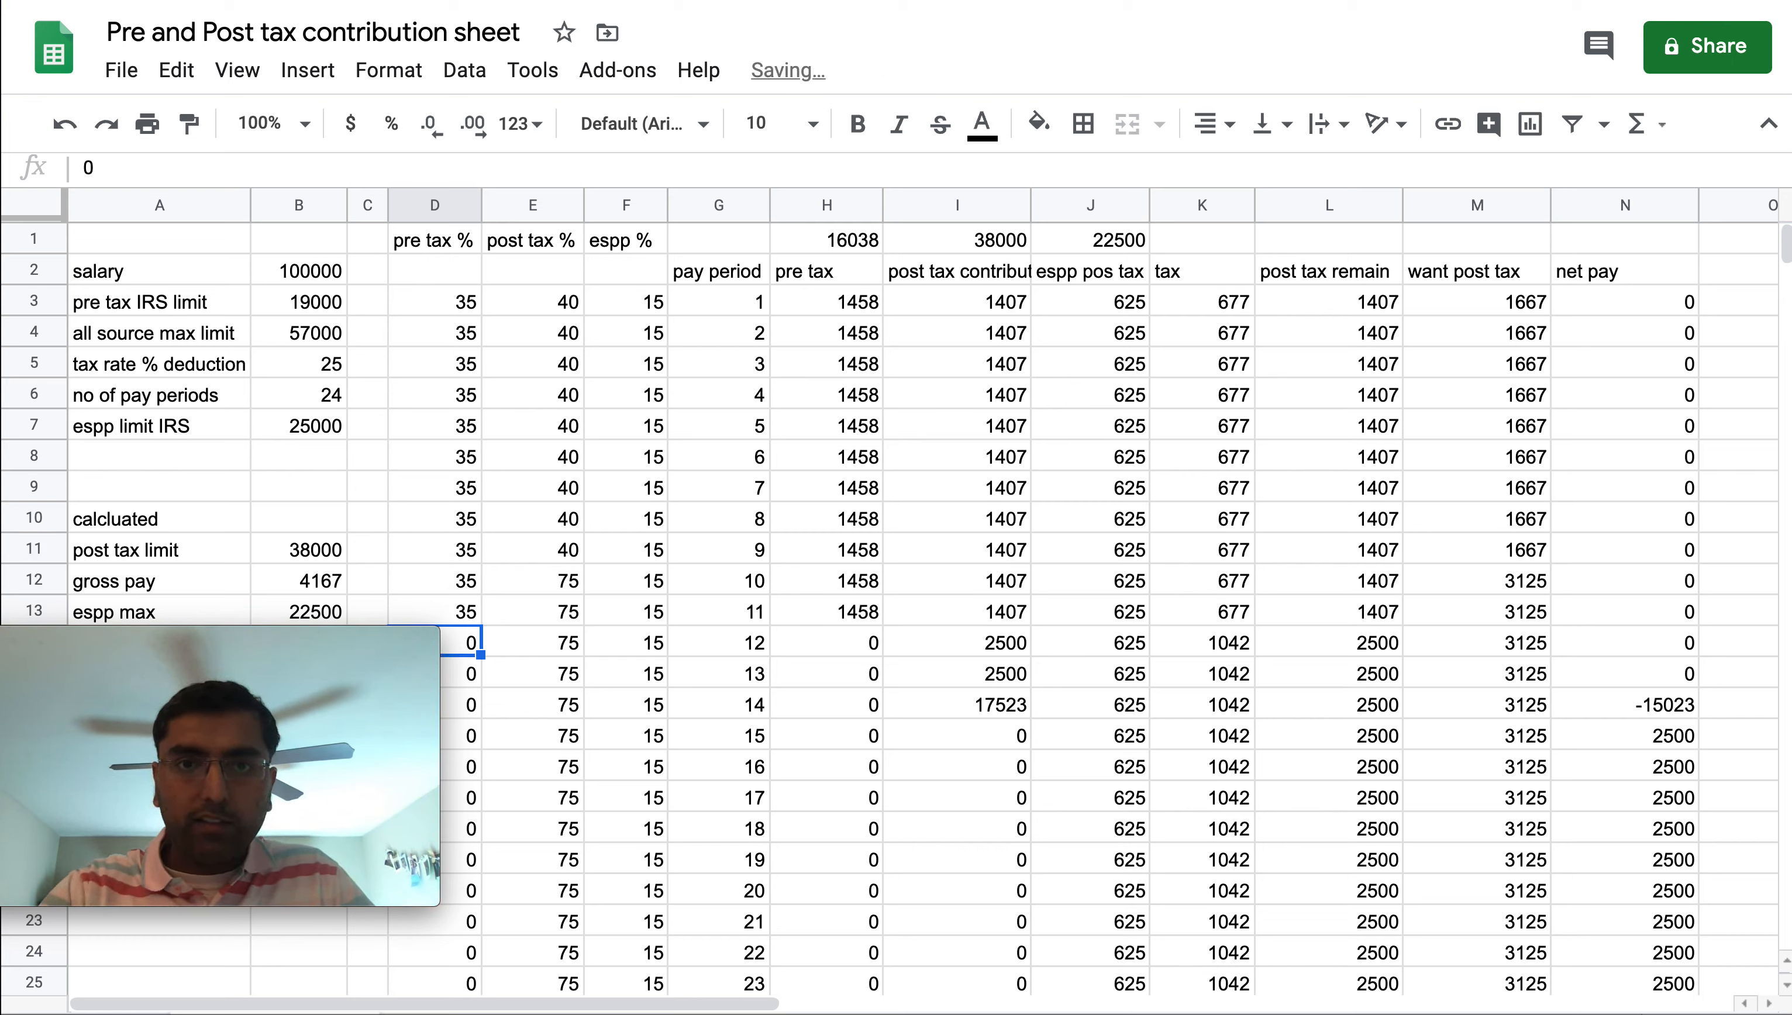
Set the pre tax % to 35 for pay periods 12 and 13
left_click(820, 244)
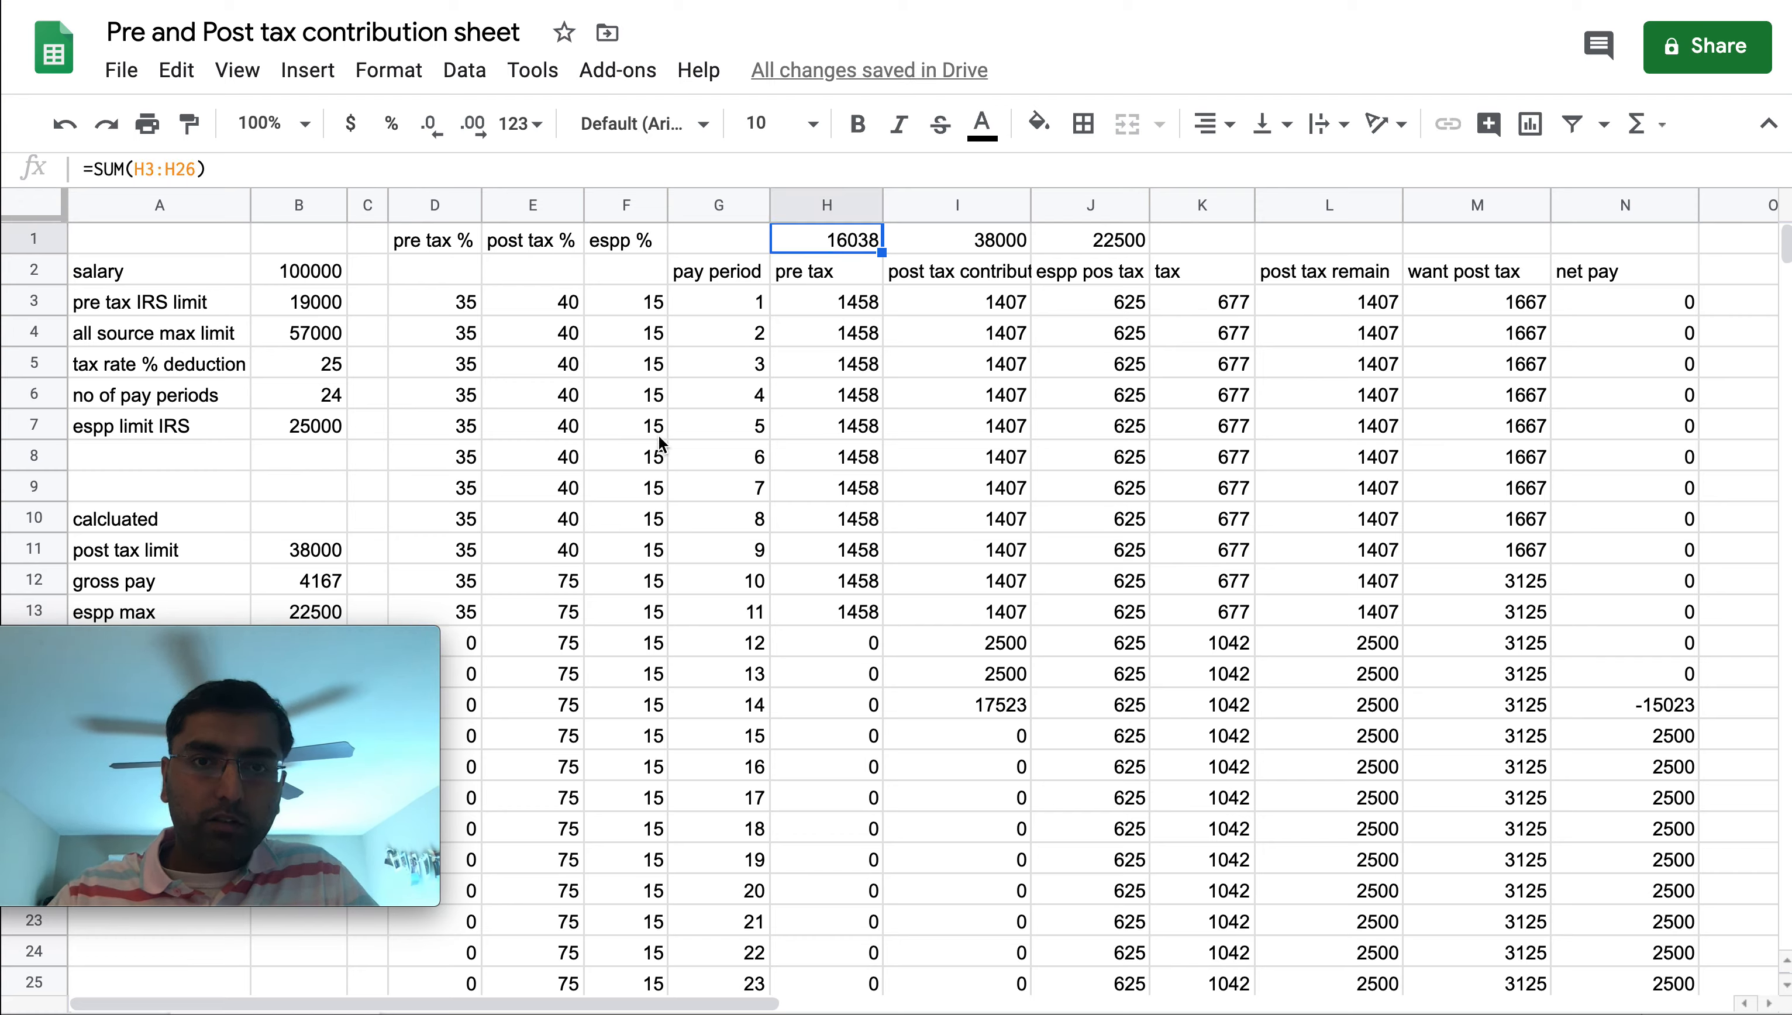
left_click(473, 646)
type("35")
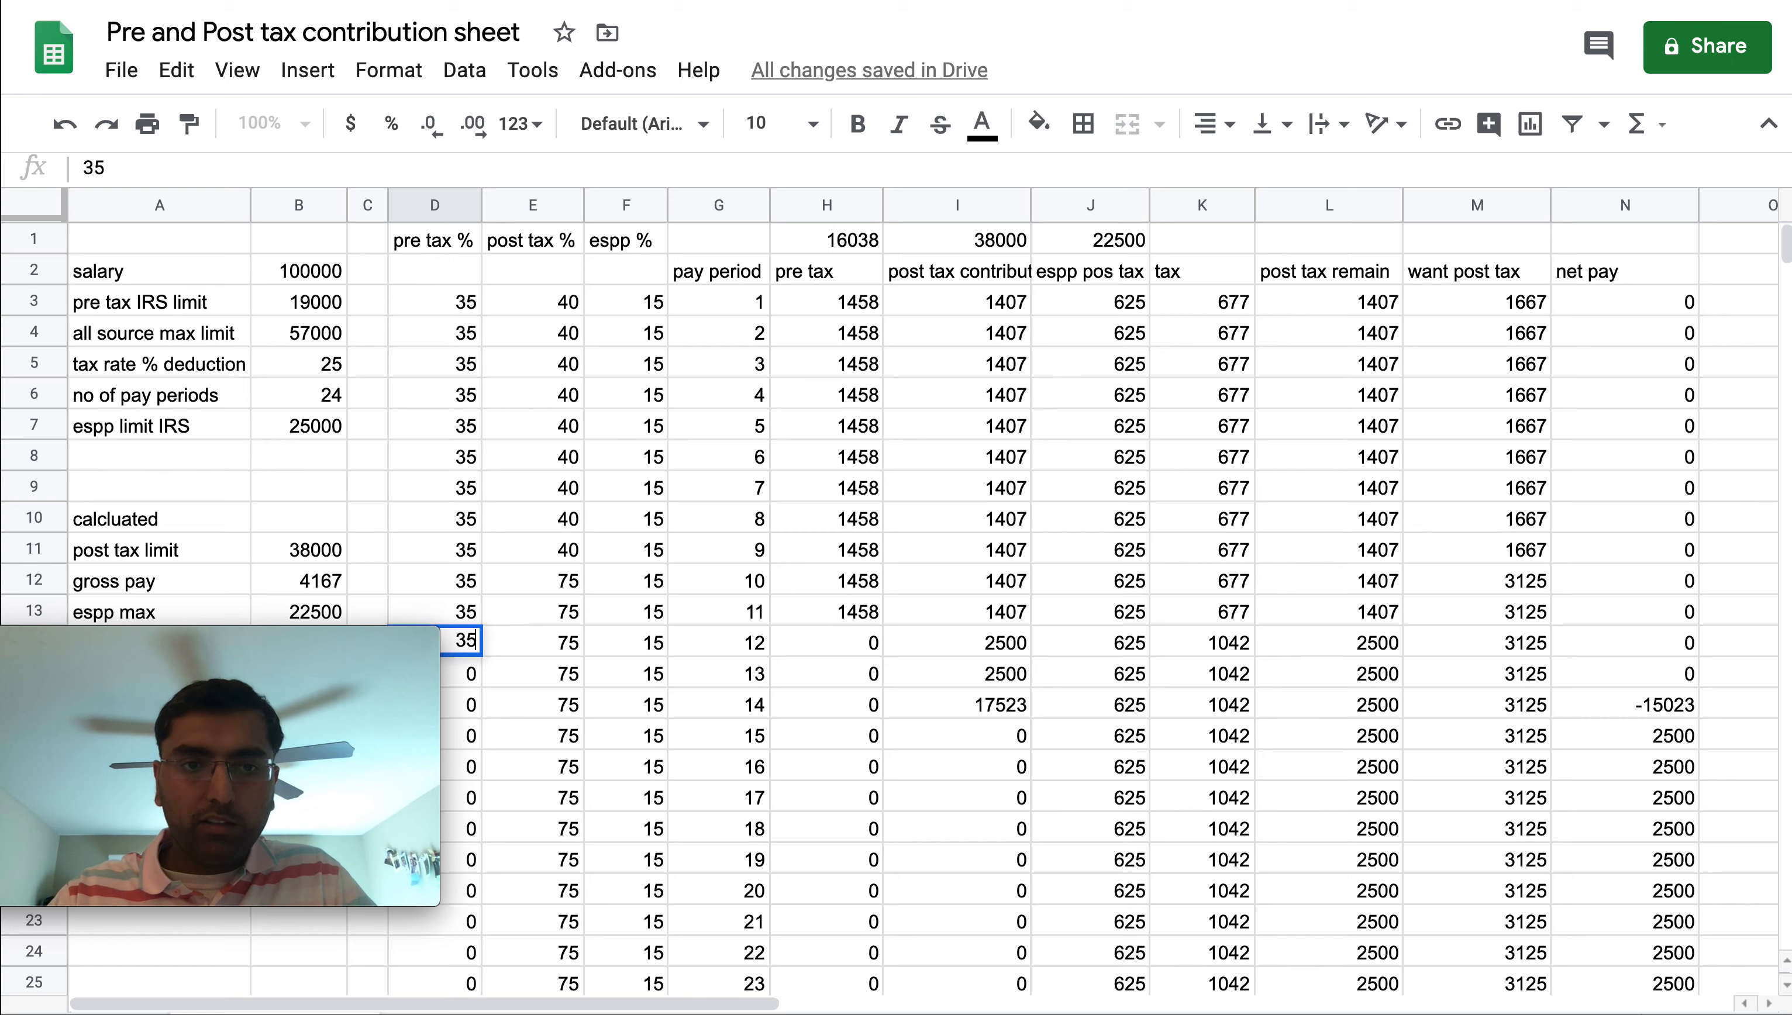
key("Return")
type("3")
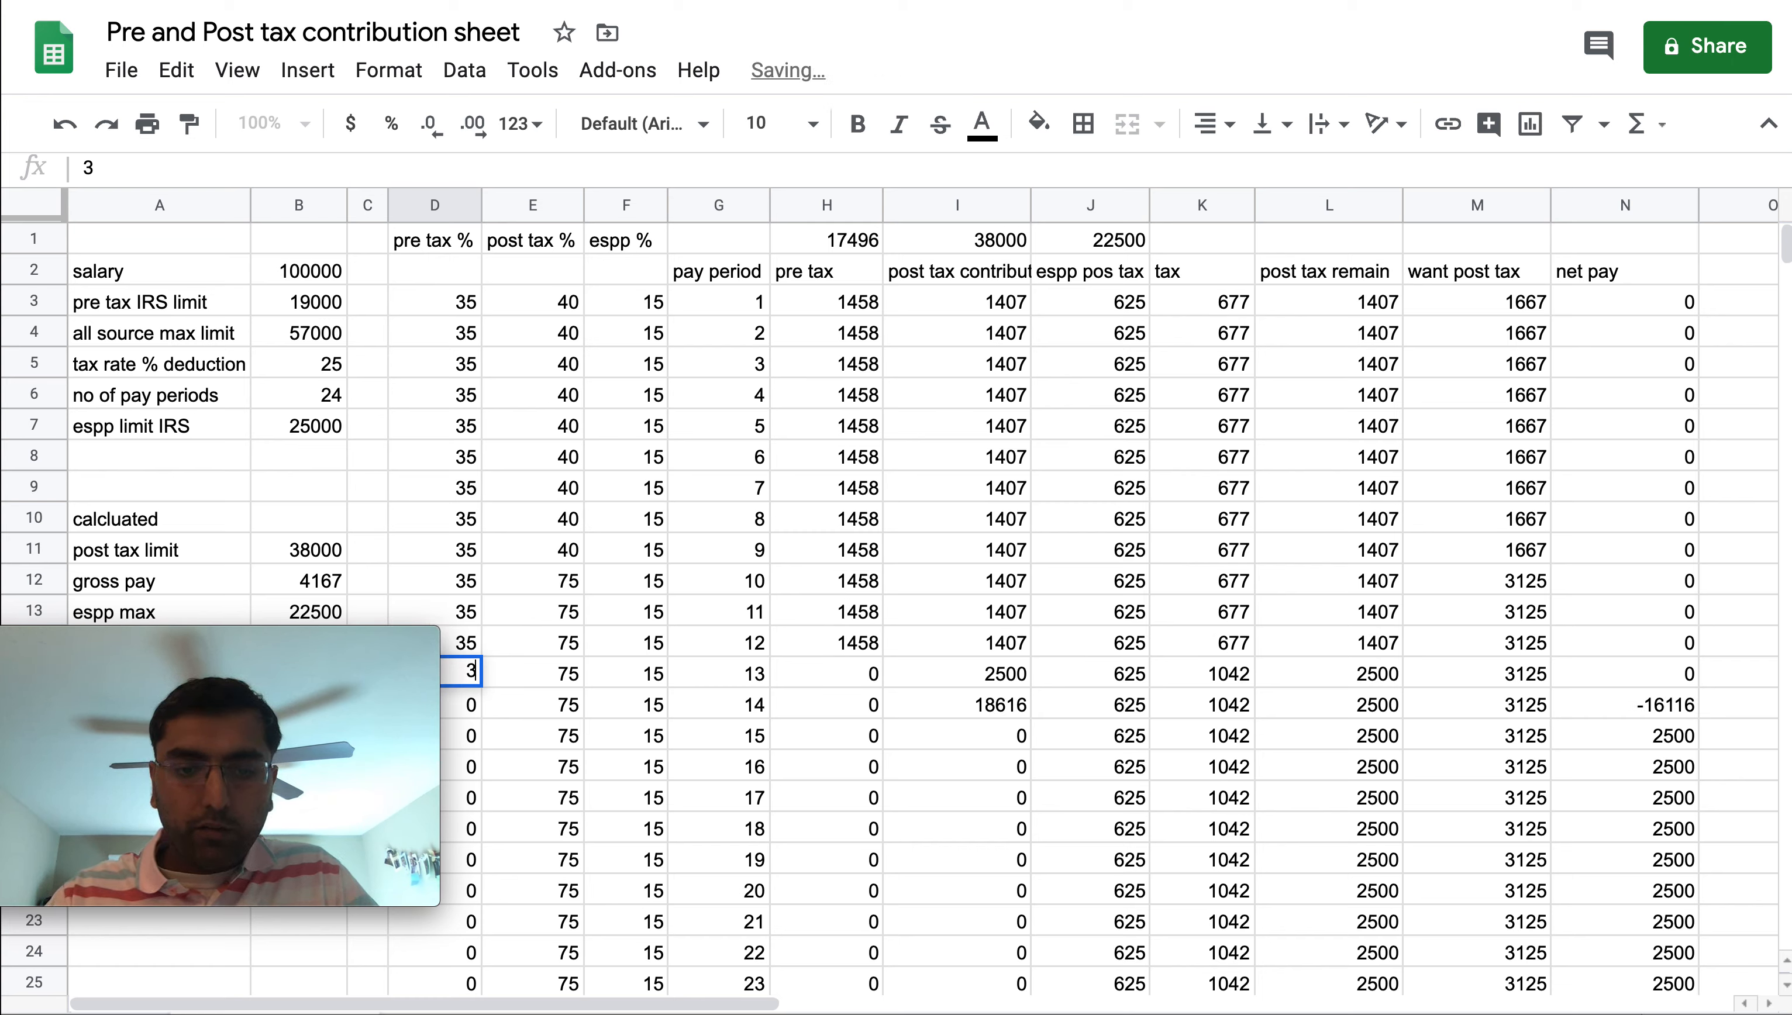
type("5")
Inspect the formulas and values across the pay period 13 row, from espp % back to post tax %
key("Tab")
key("Tab")
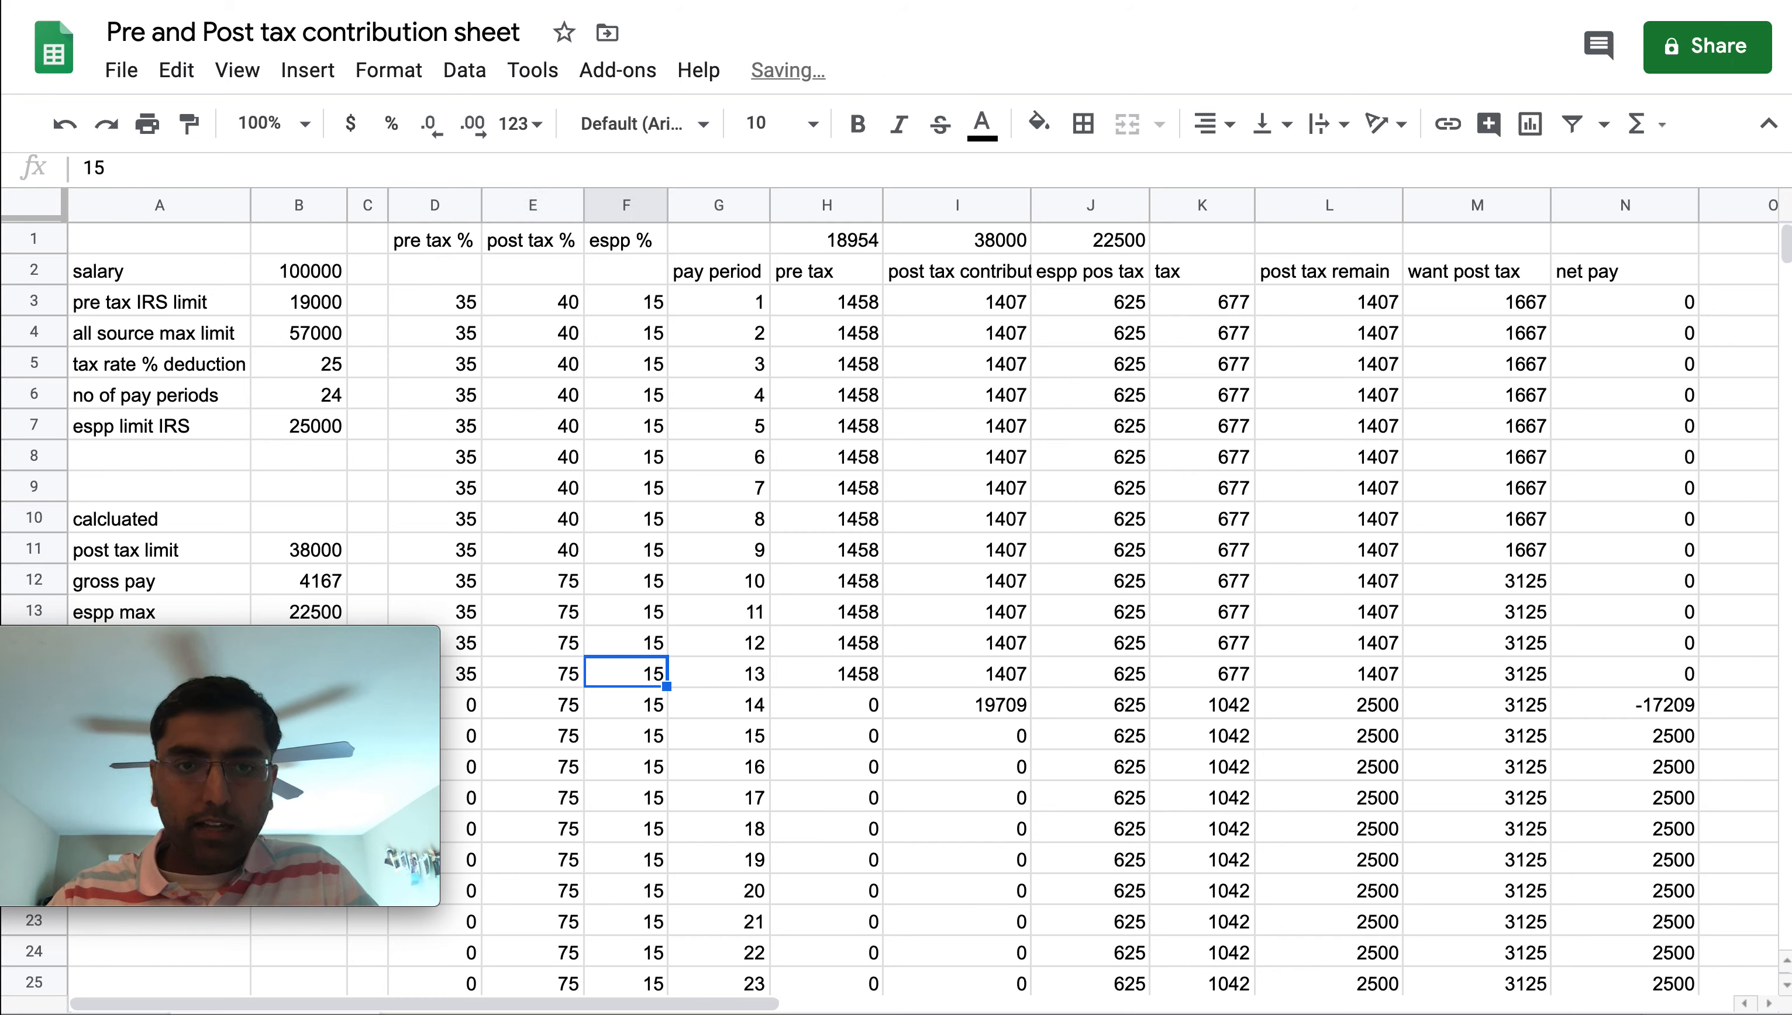
key("Tab")
key("shift+Tab")
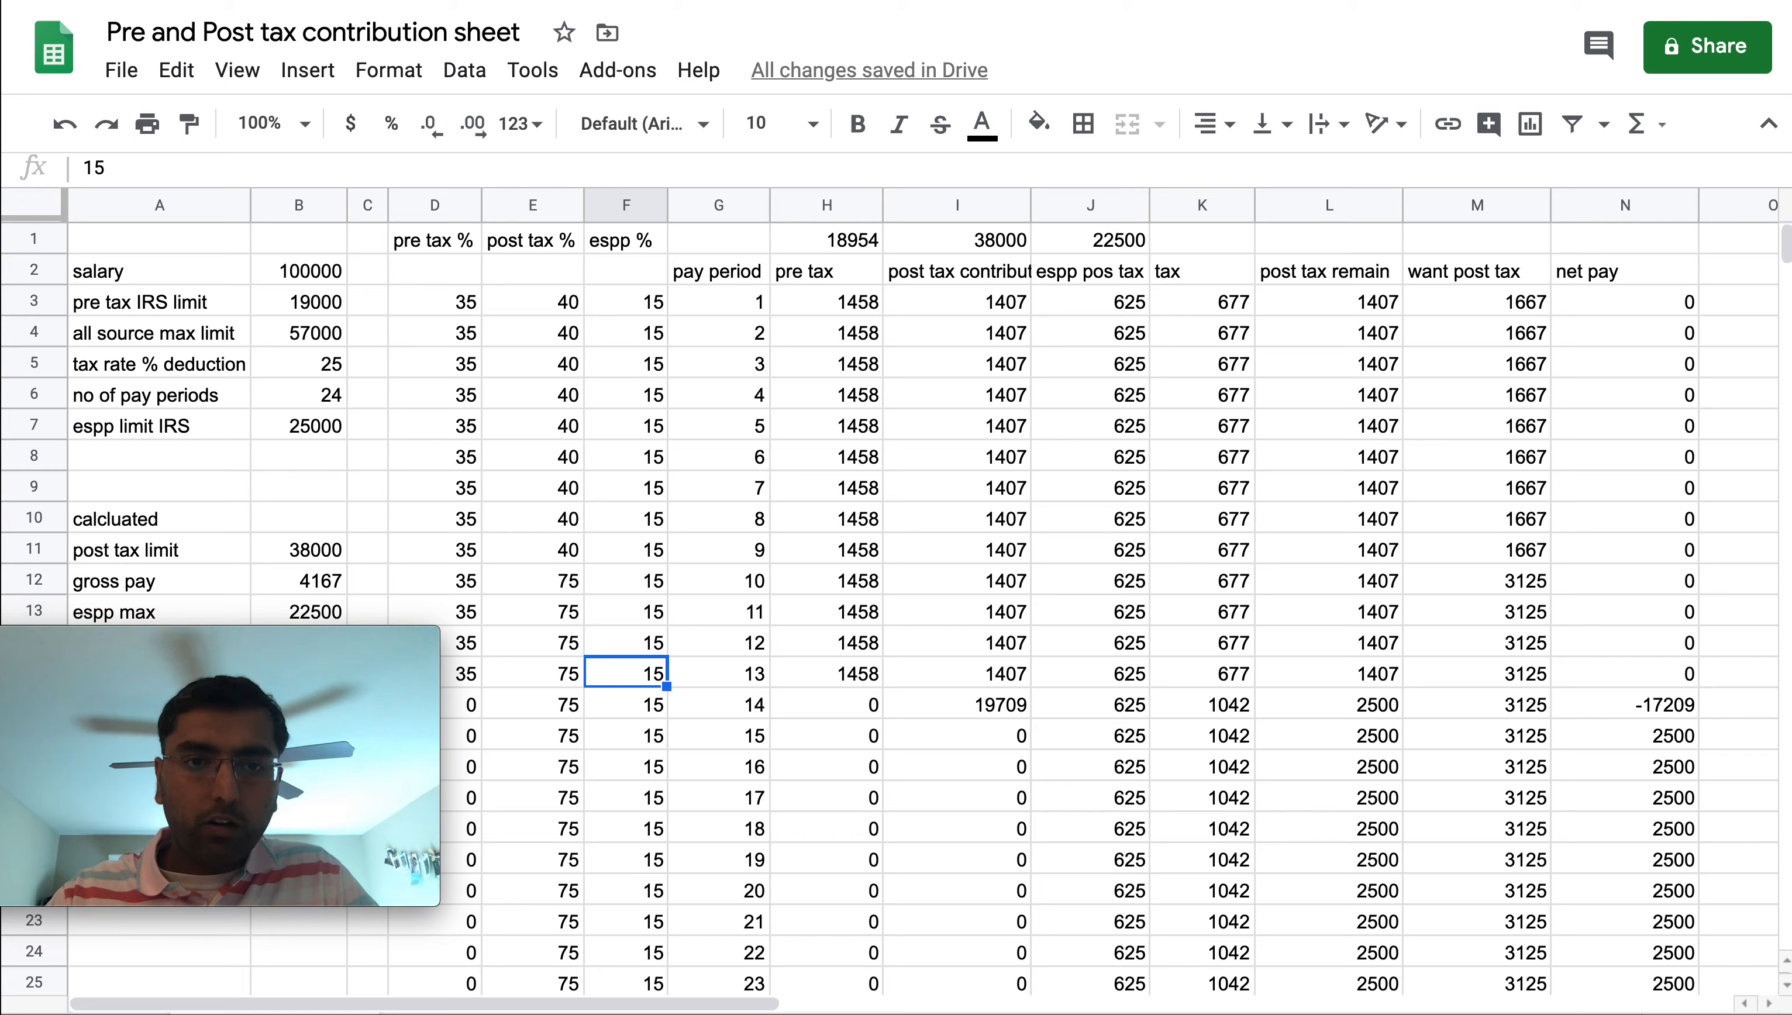
key("shift+Tab")
key("shift+Tab")
key("Tab")
key("Tab")
key("Tab")
key("Tab")
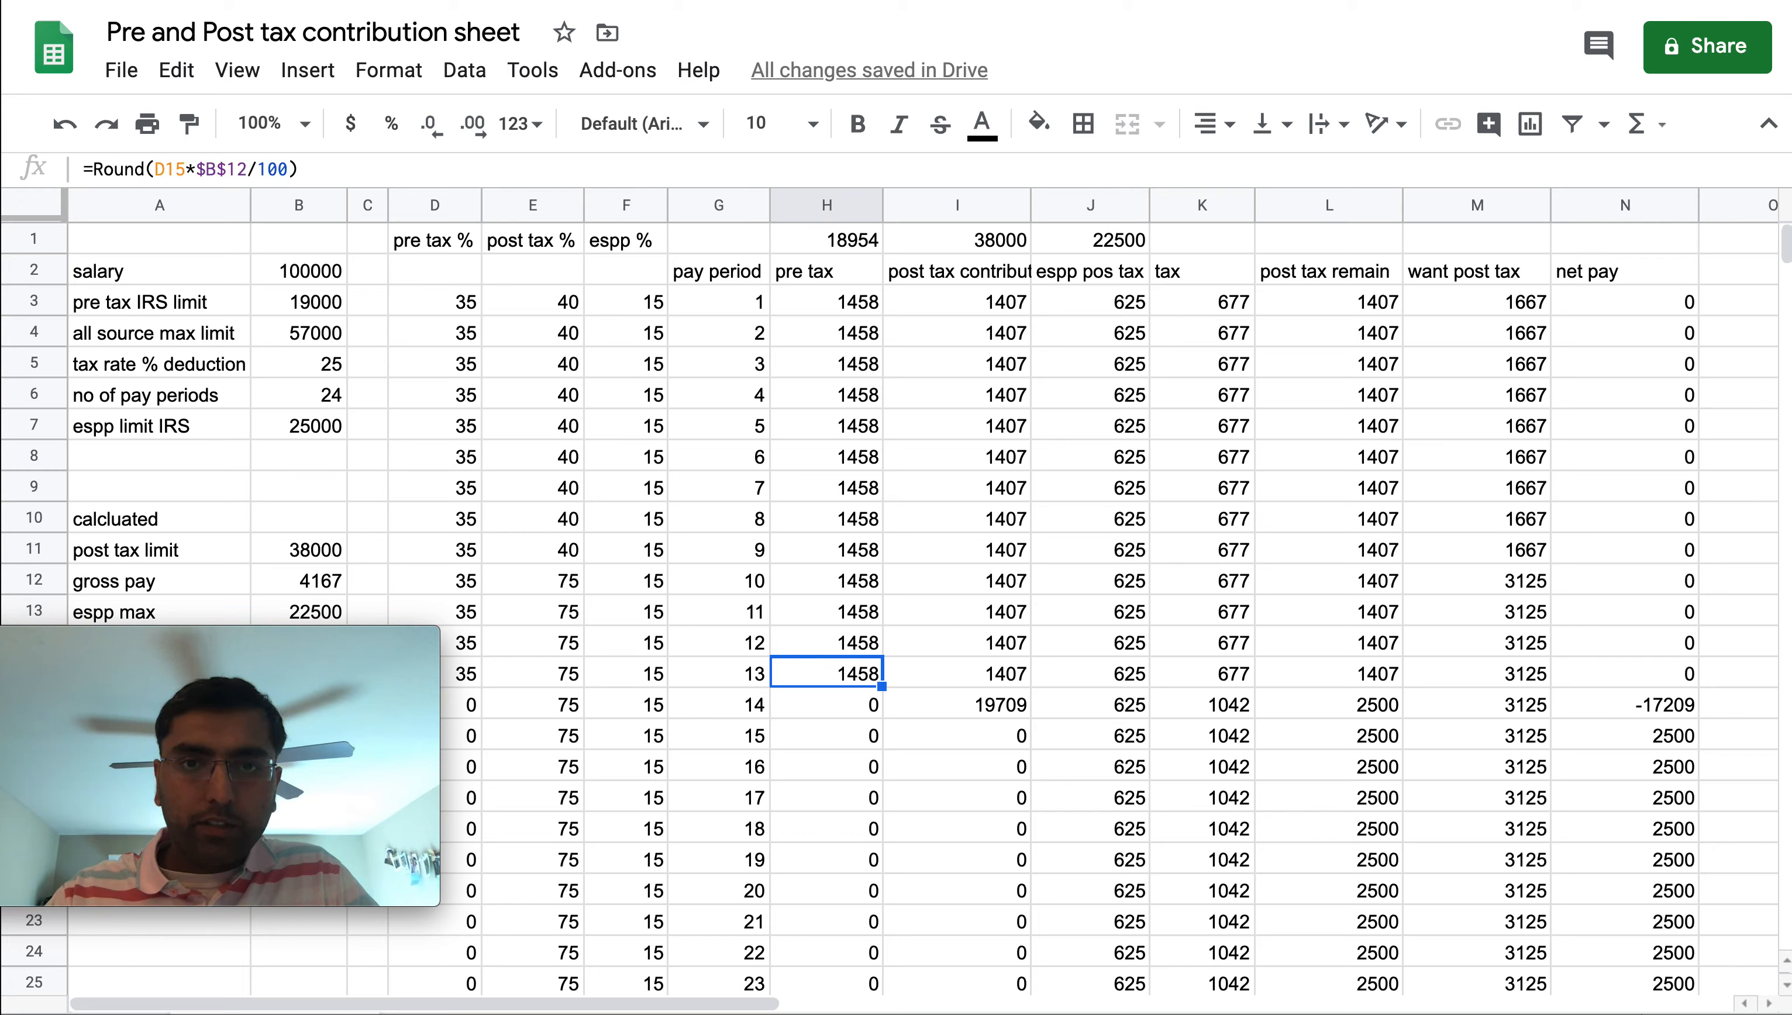
key("Up")
key("Down")
key("Left")
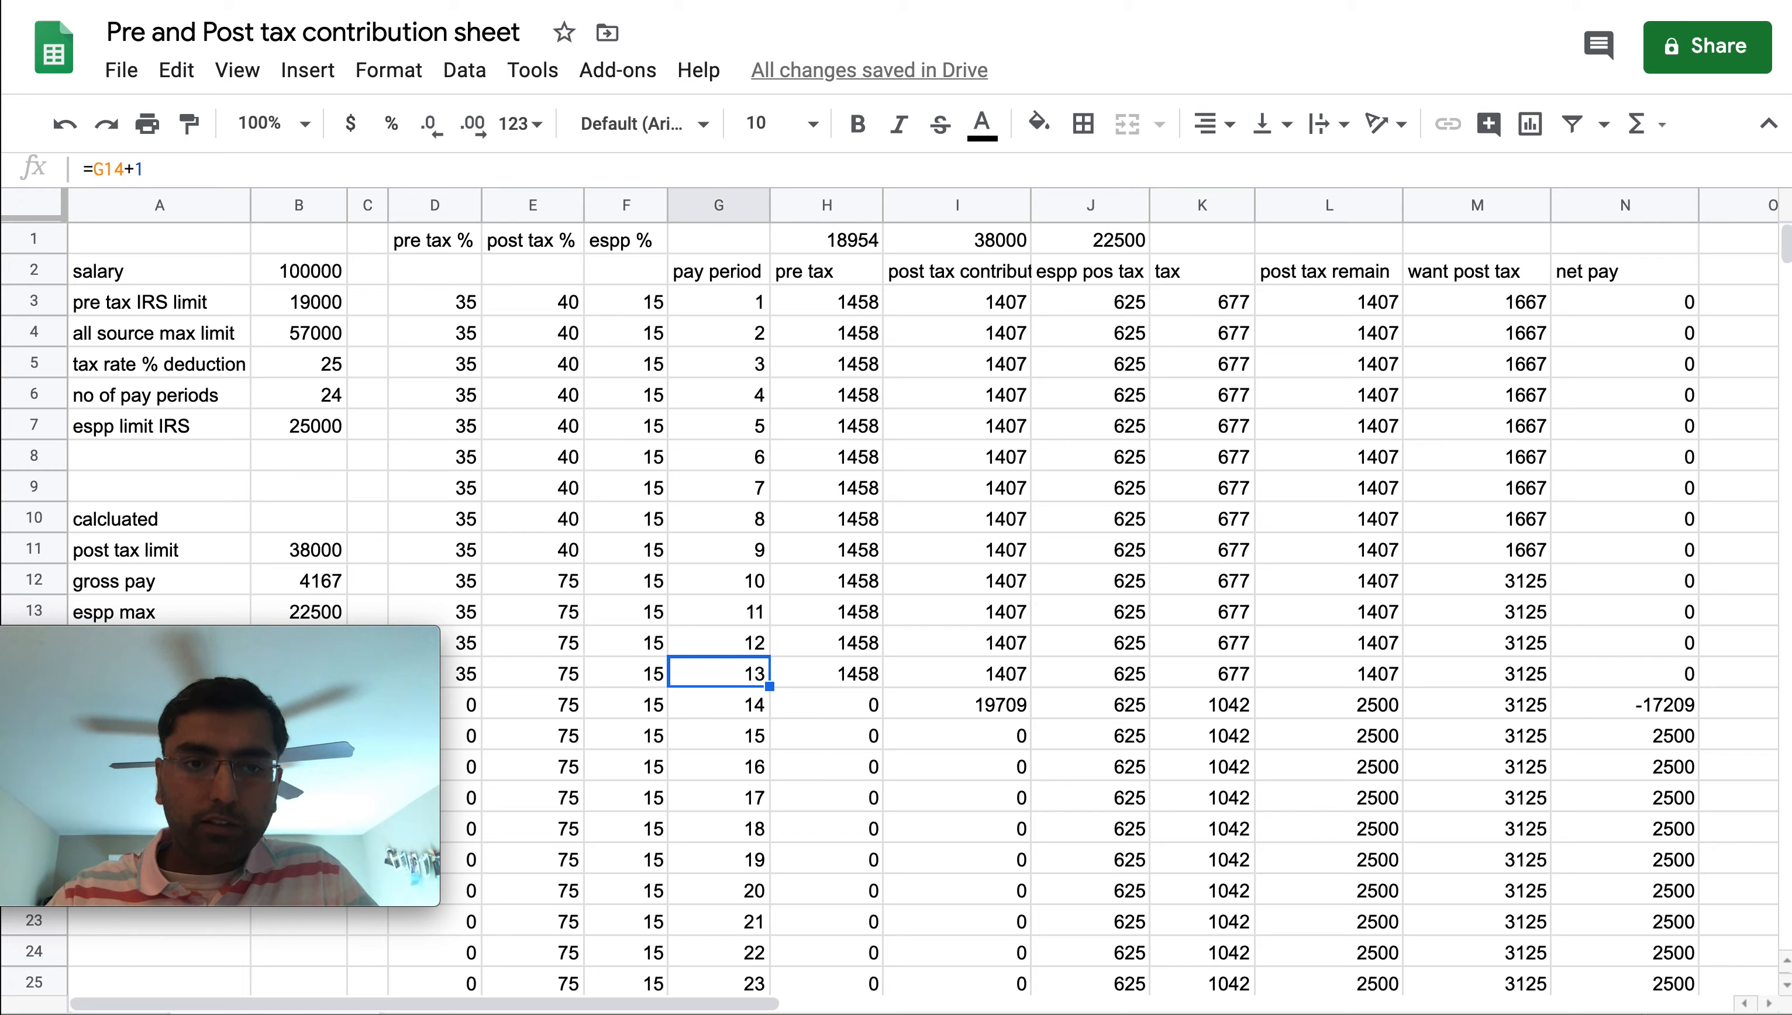
key("Left")
key("Left")
key("Up")
key("Up")
key("Up")
key("Up")
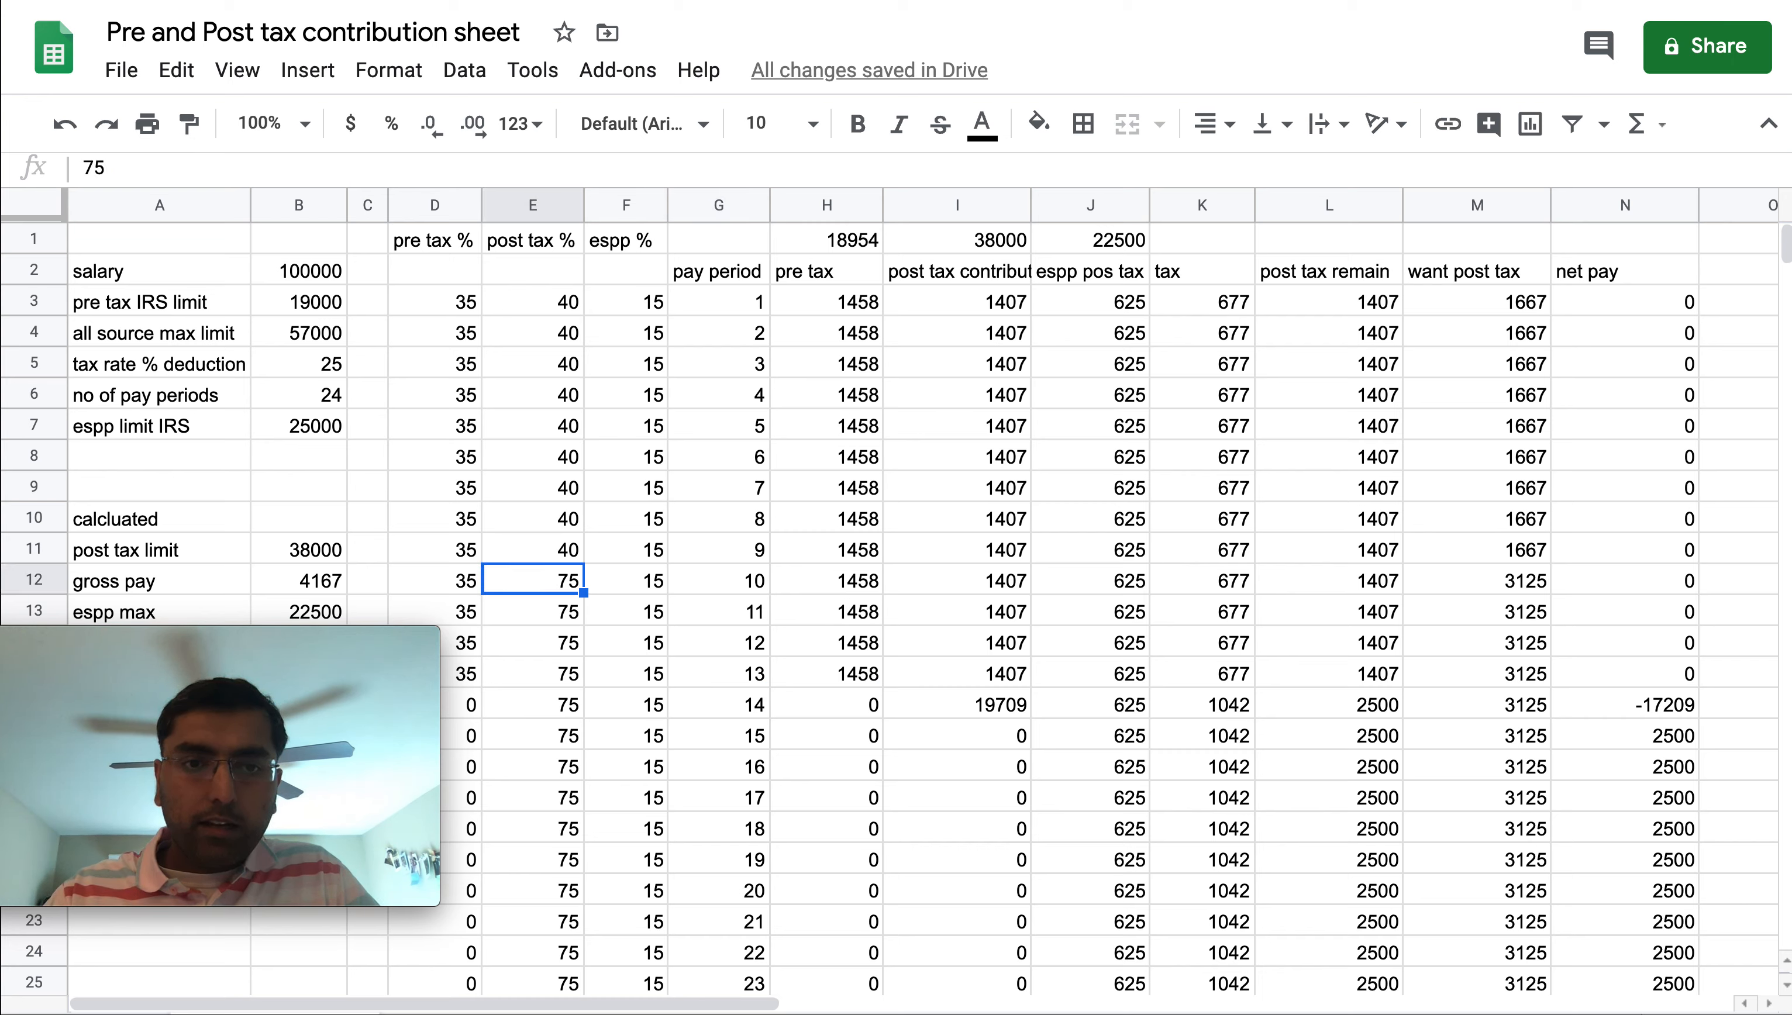
Set the post tax % to 40 for pay periods 10 through 13
key("Left")
key("shift+Right")
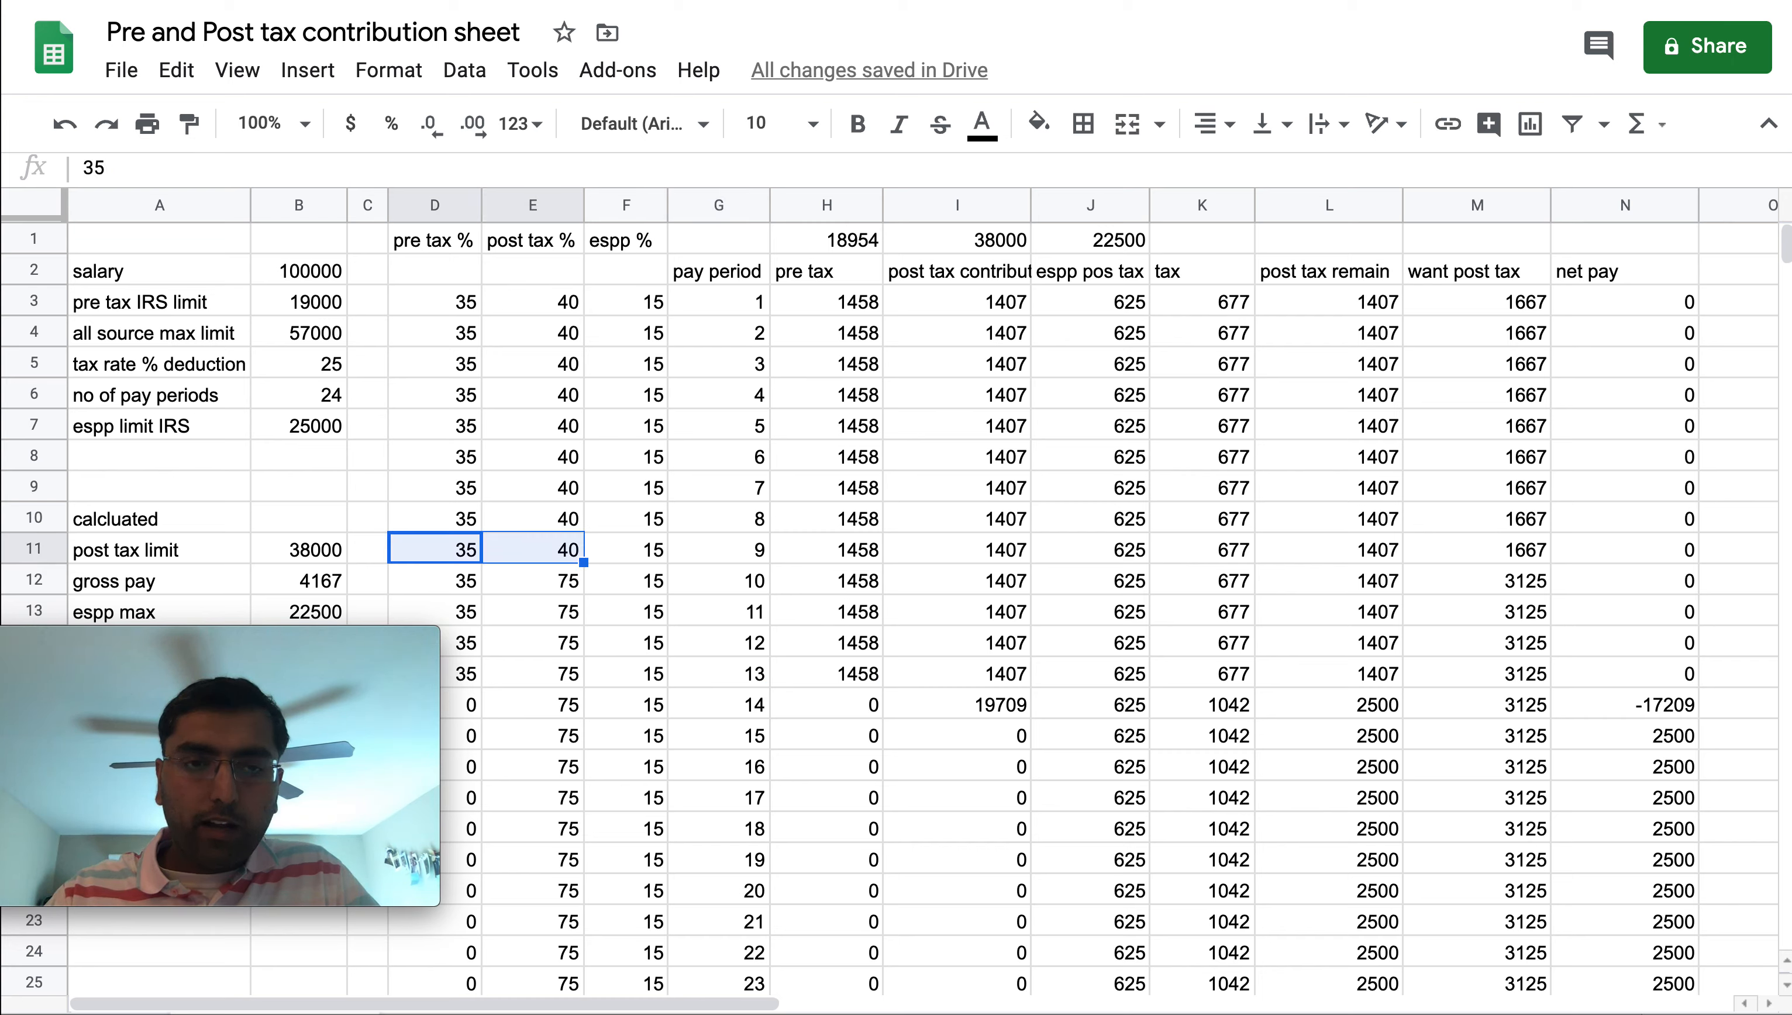
key("Down")
key("Right")
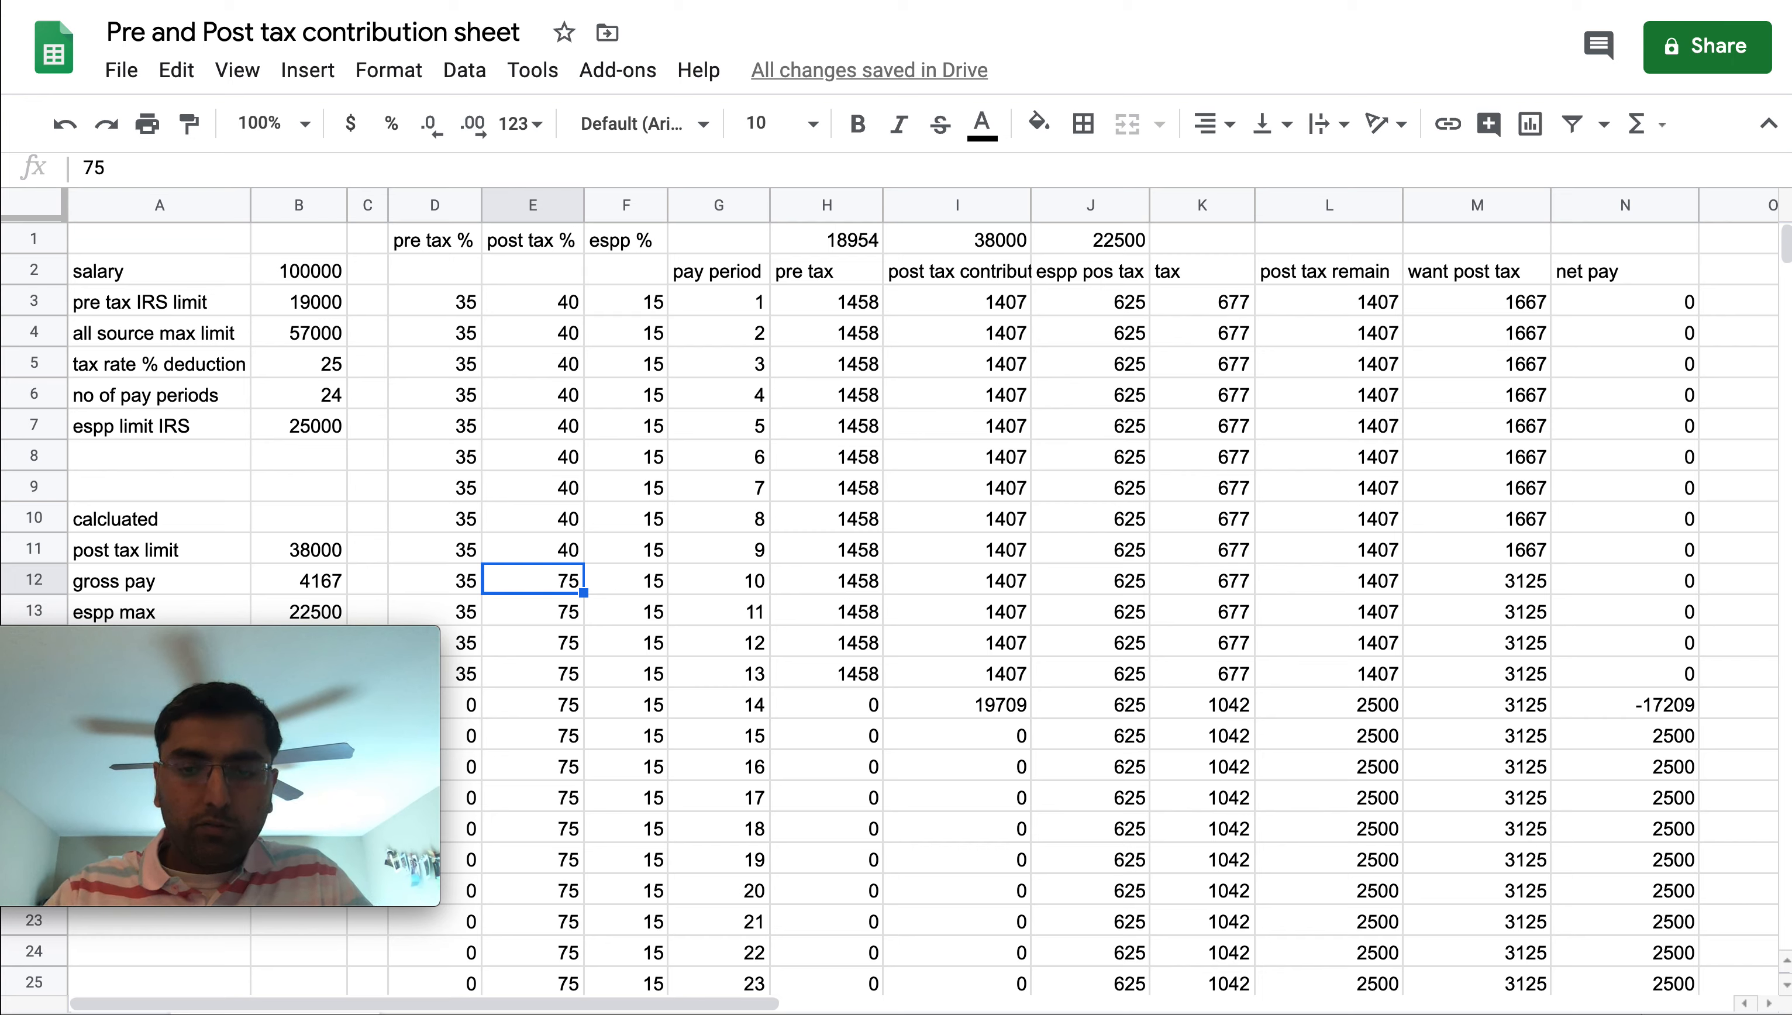
type("40")
key("Return")
type("404")
key("Return")
type("404")
key("Return")
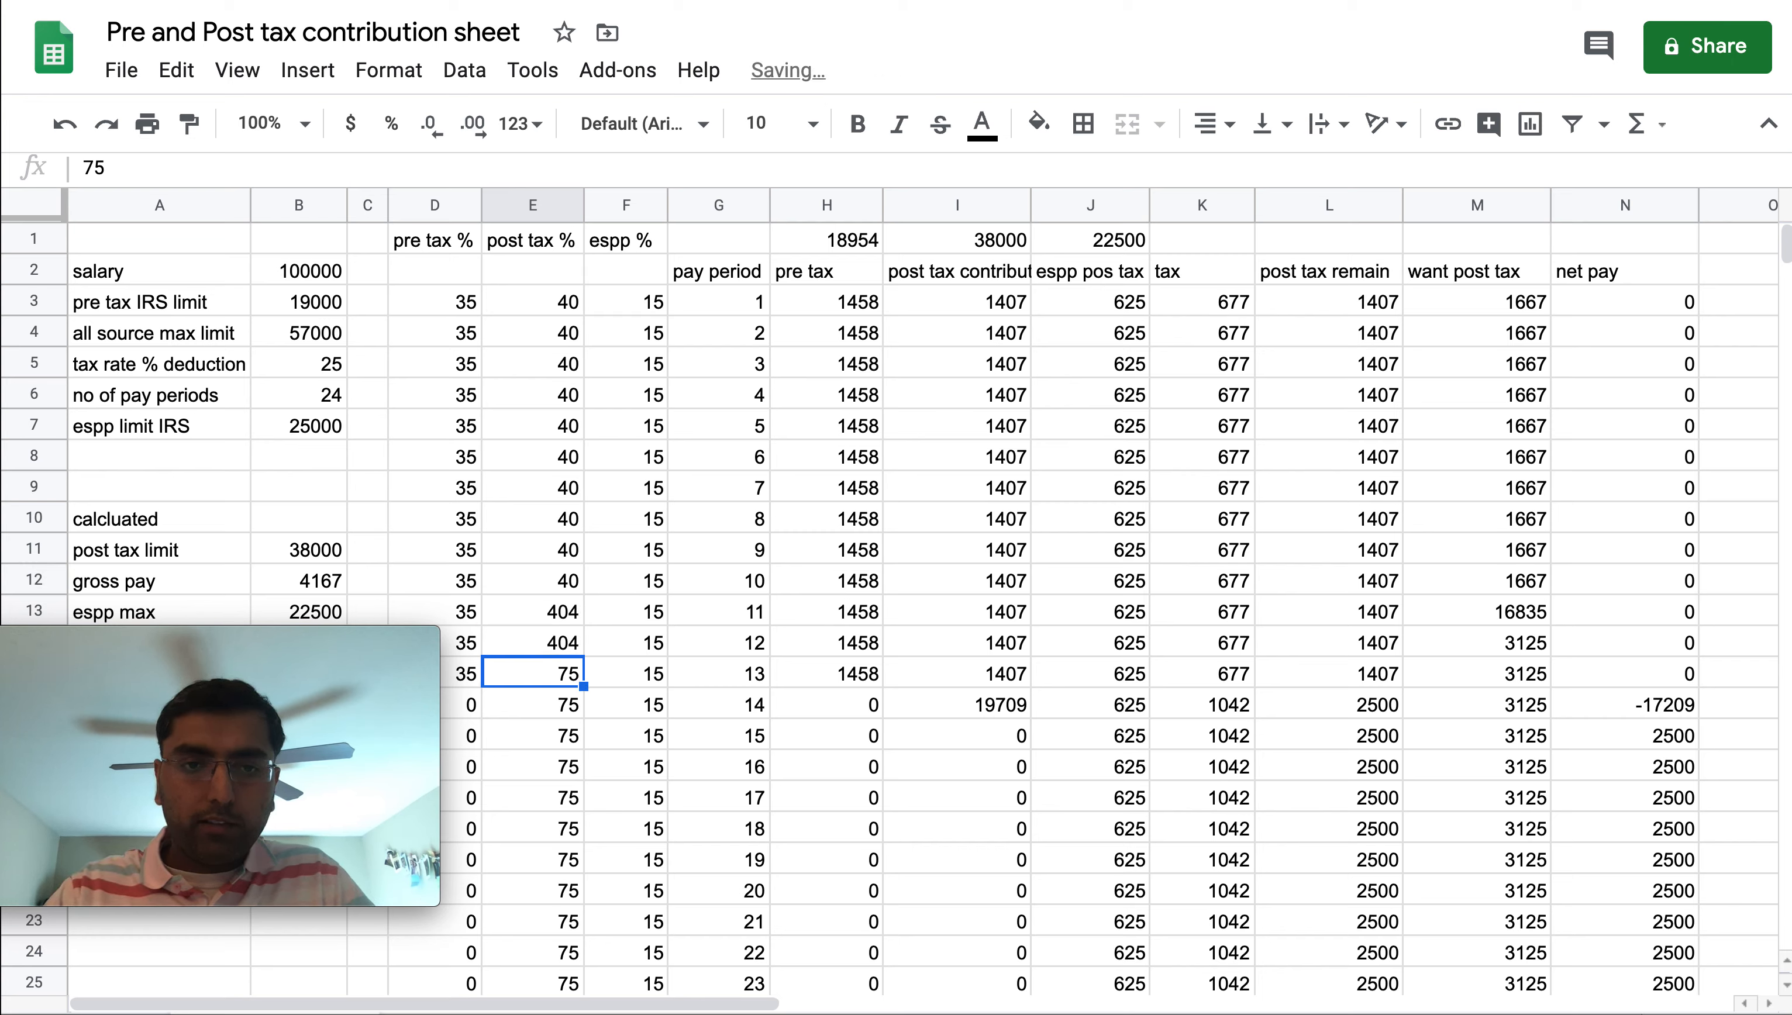
key("Up")
key("Up")
type("40")
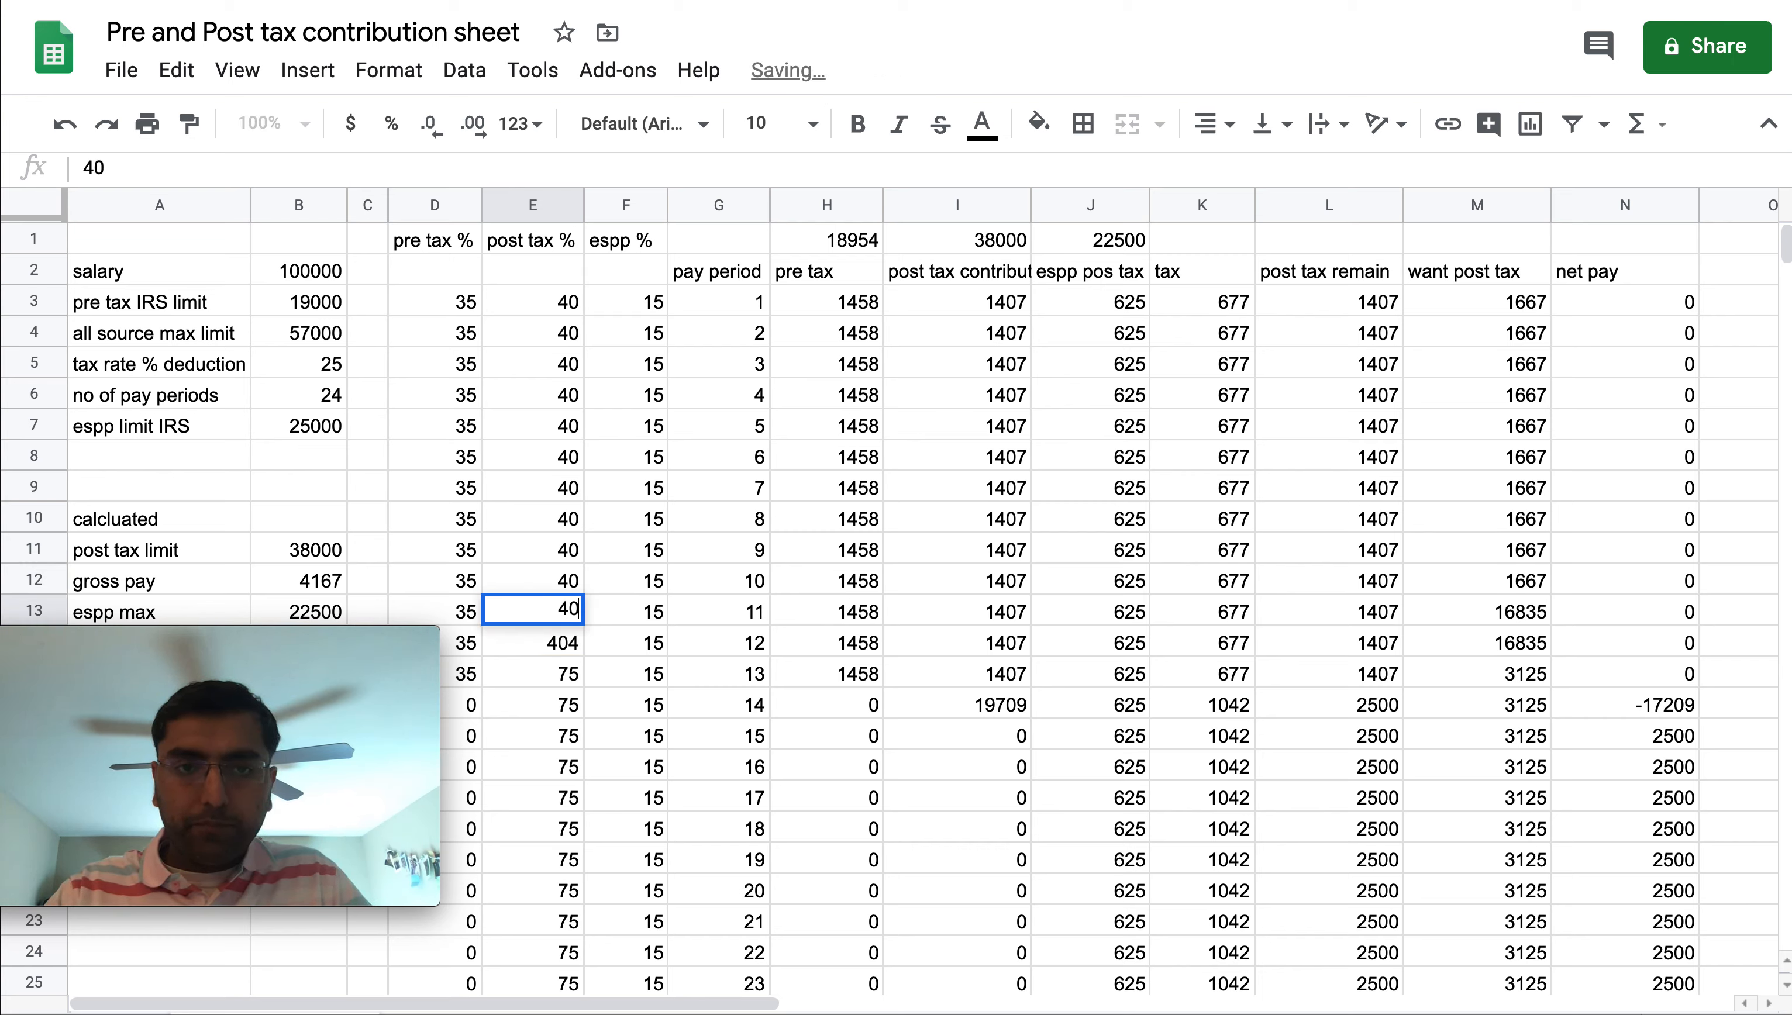
key("Return")
type("40")
key("Return")
type("40")
key("Return")
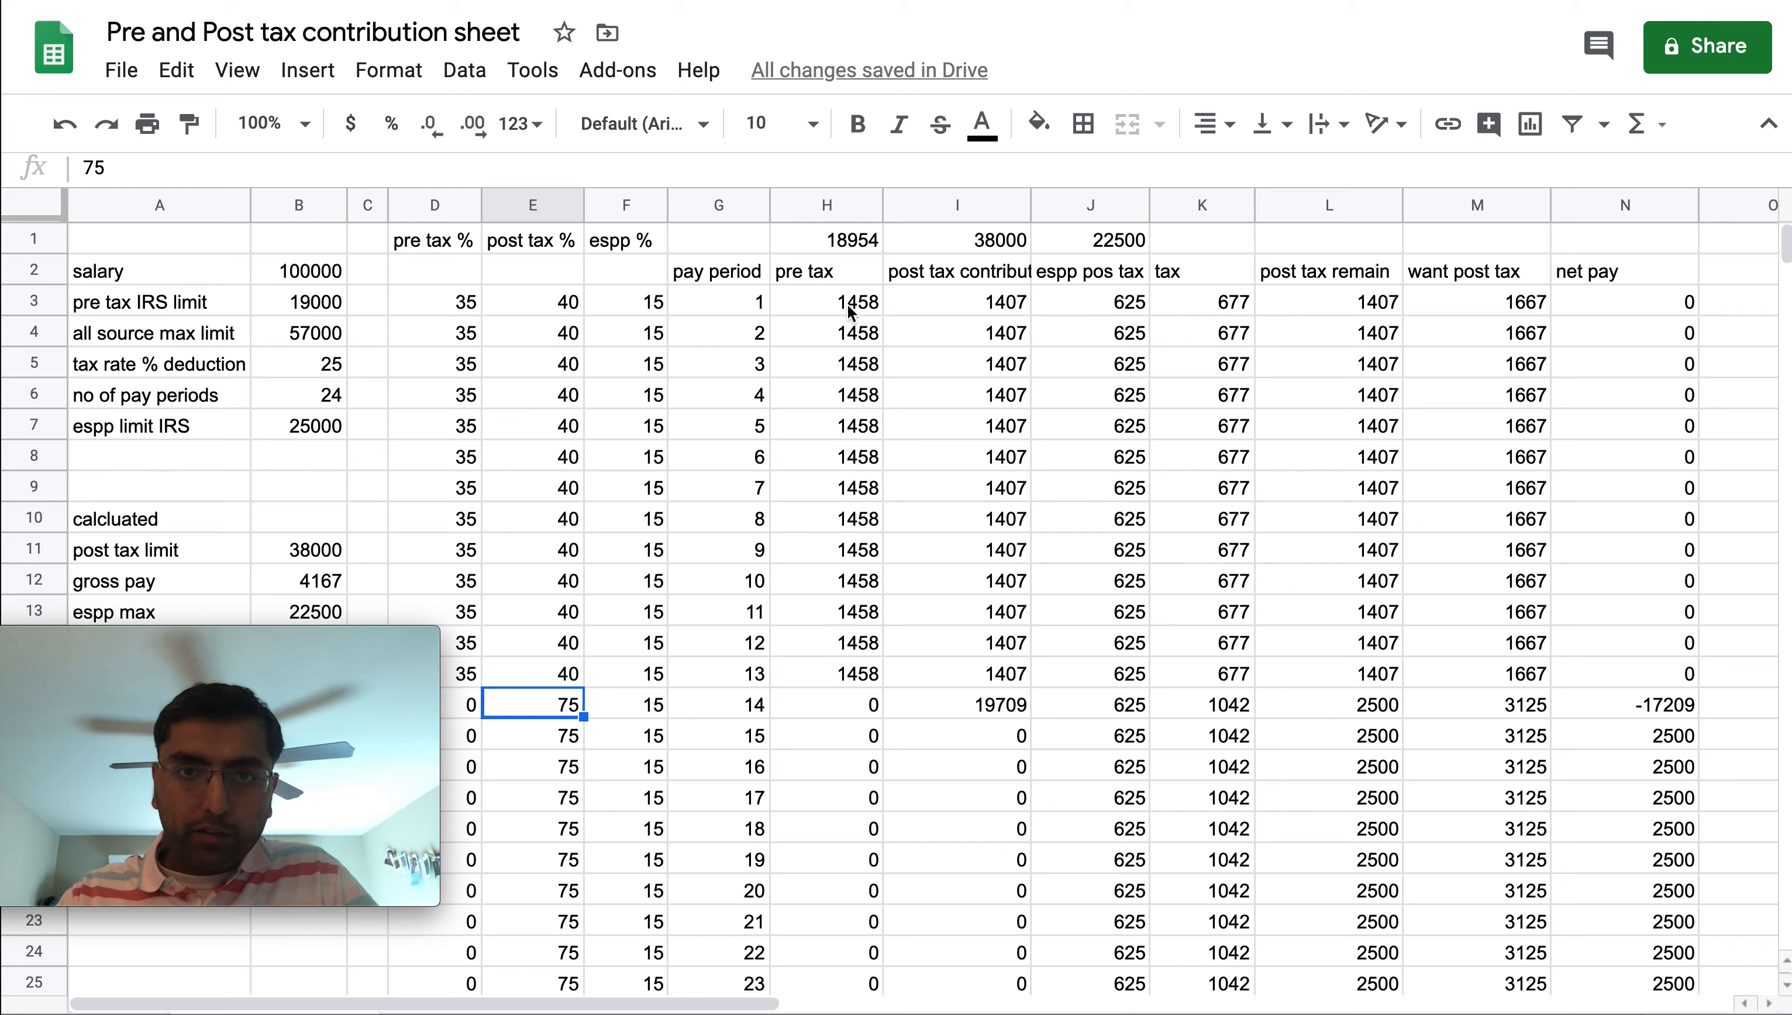
Extend the post tax contribution formula from pay period 13 down through pay period 18
left_click_drag(853, 309, 839, 678)
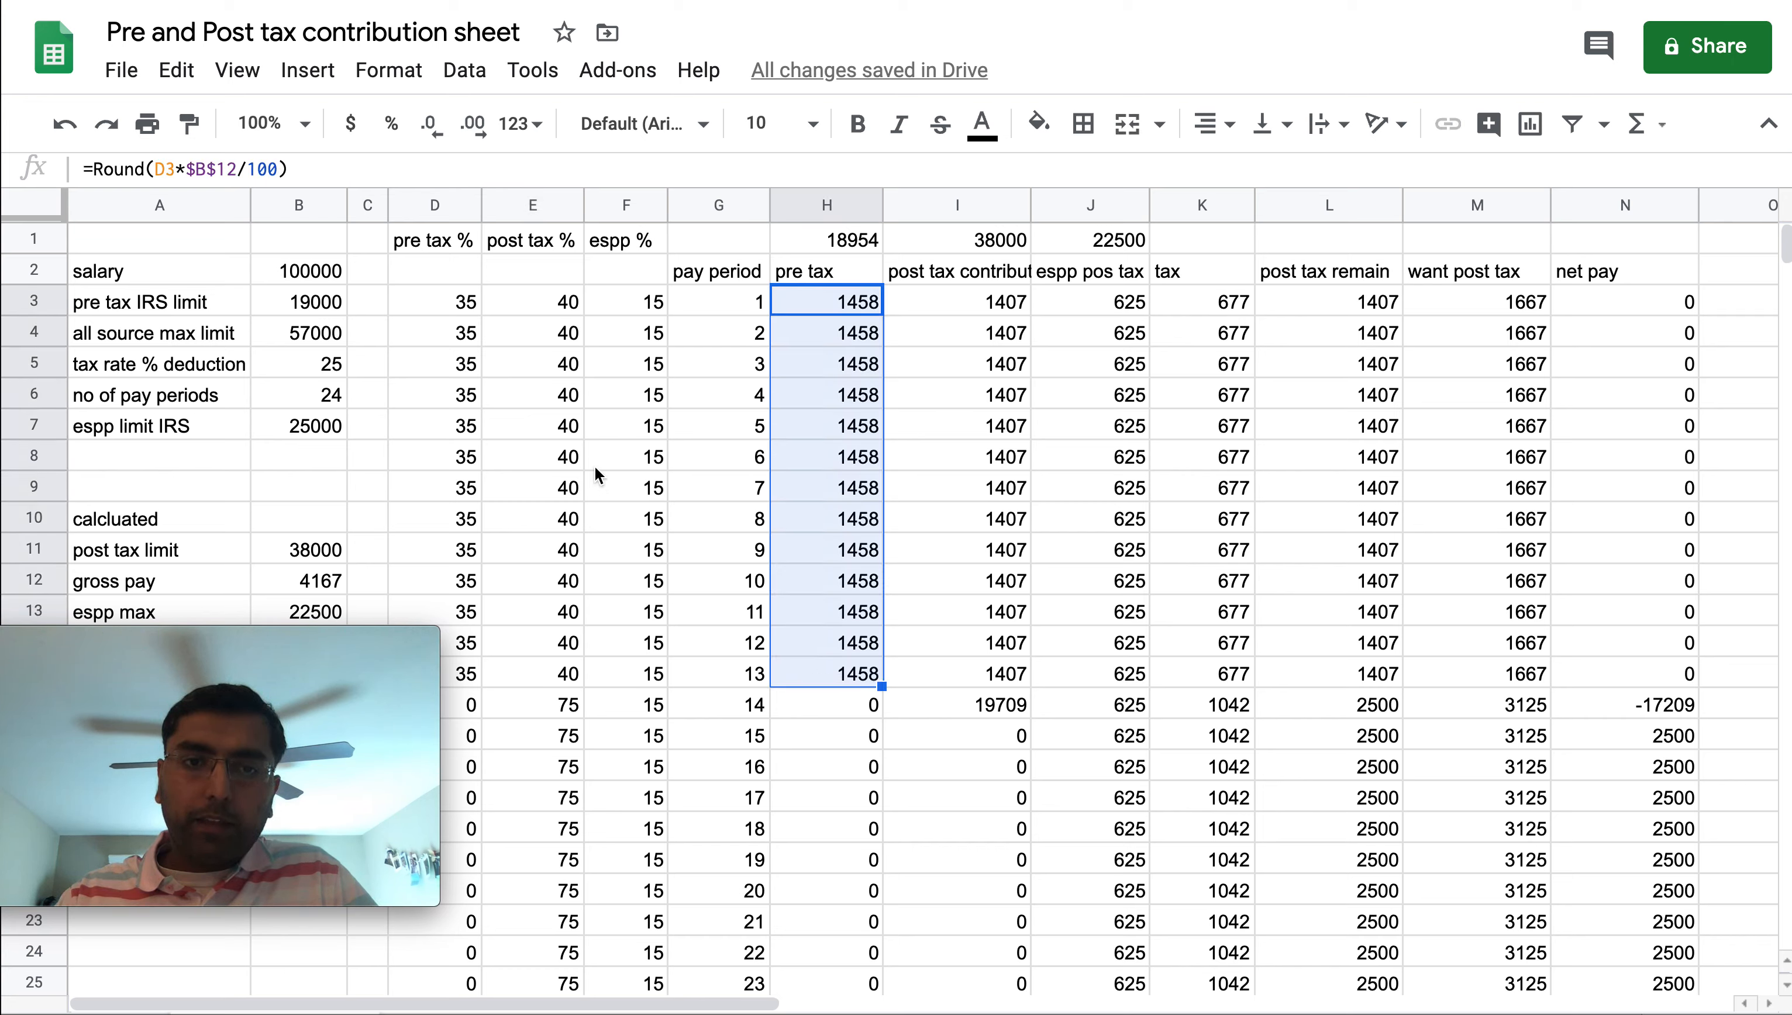
left_click_drag(447, 309, 465, 650)
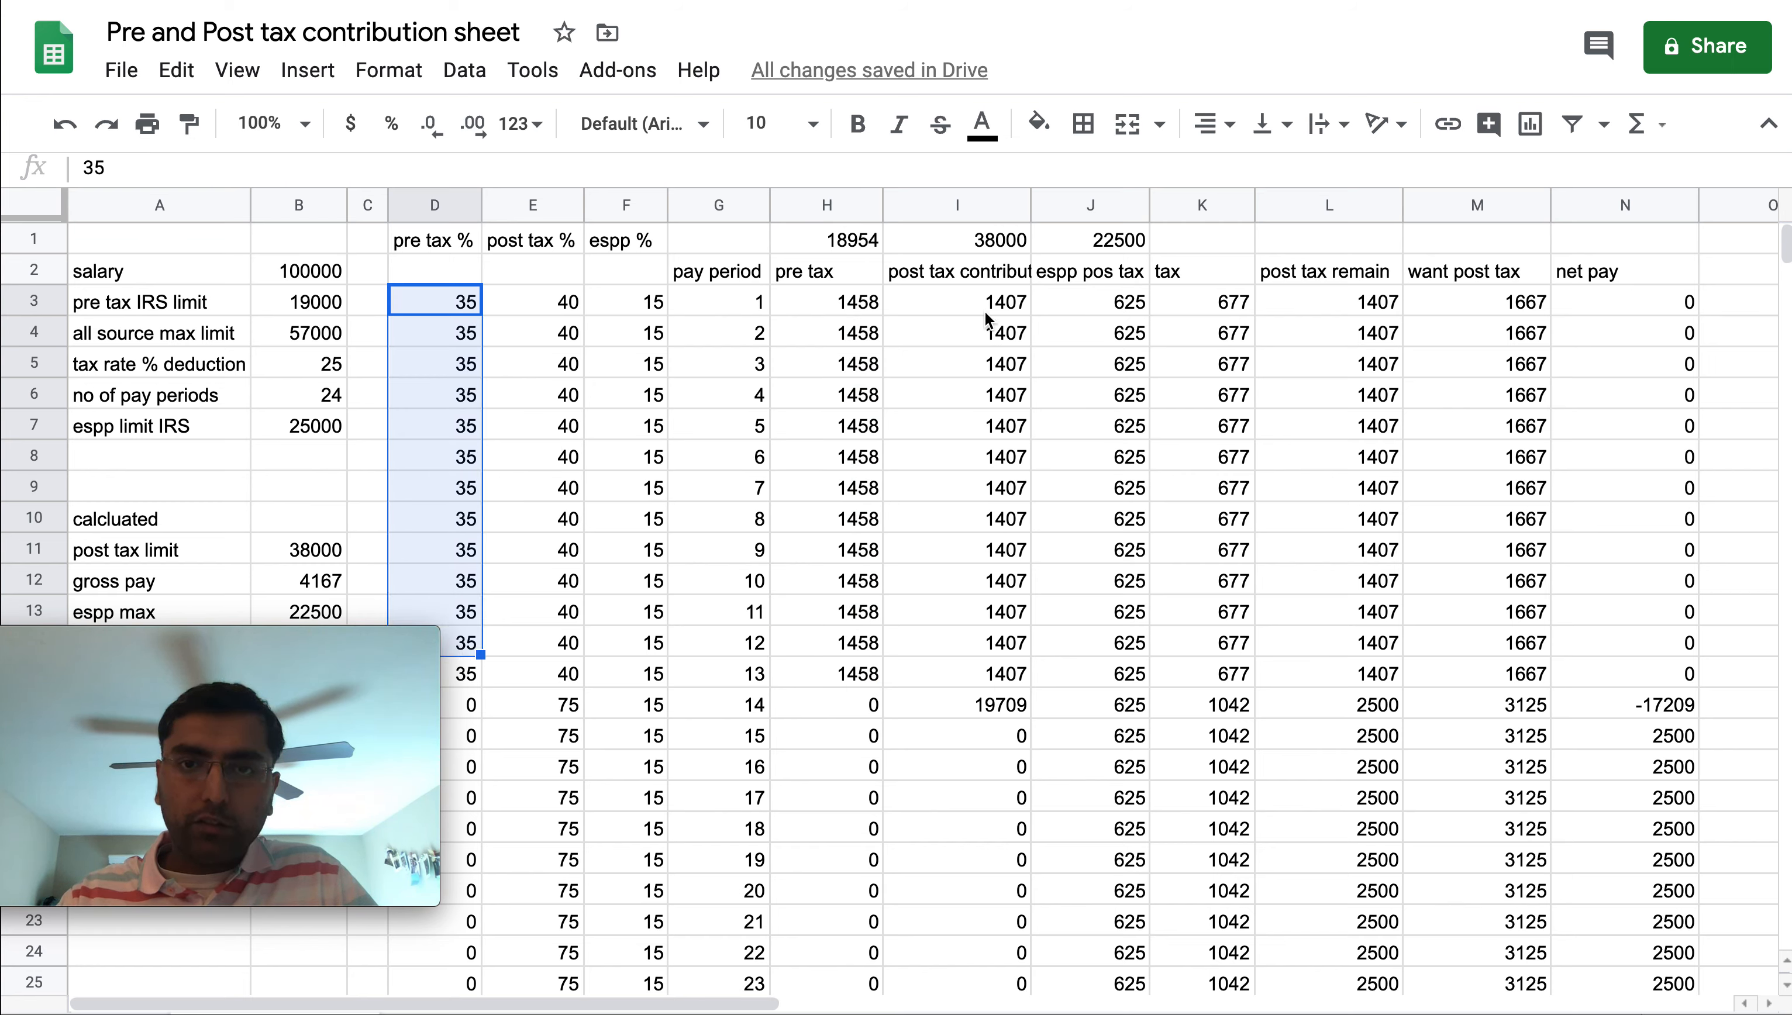
left_click_drag(986, 313, 995, 679)
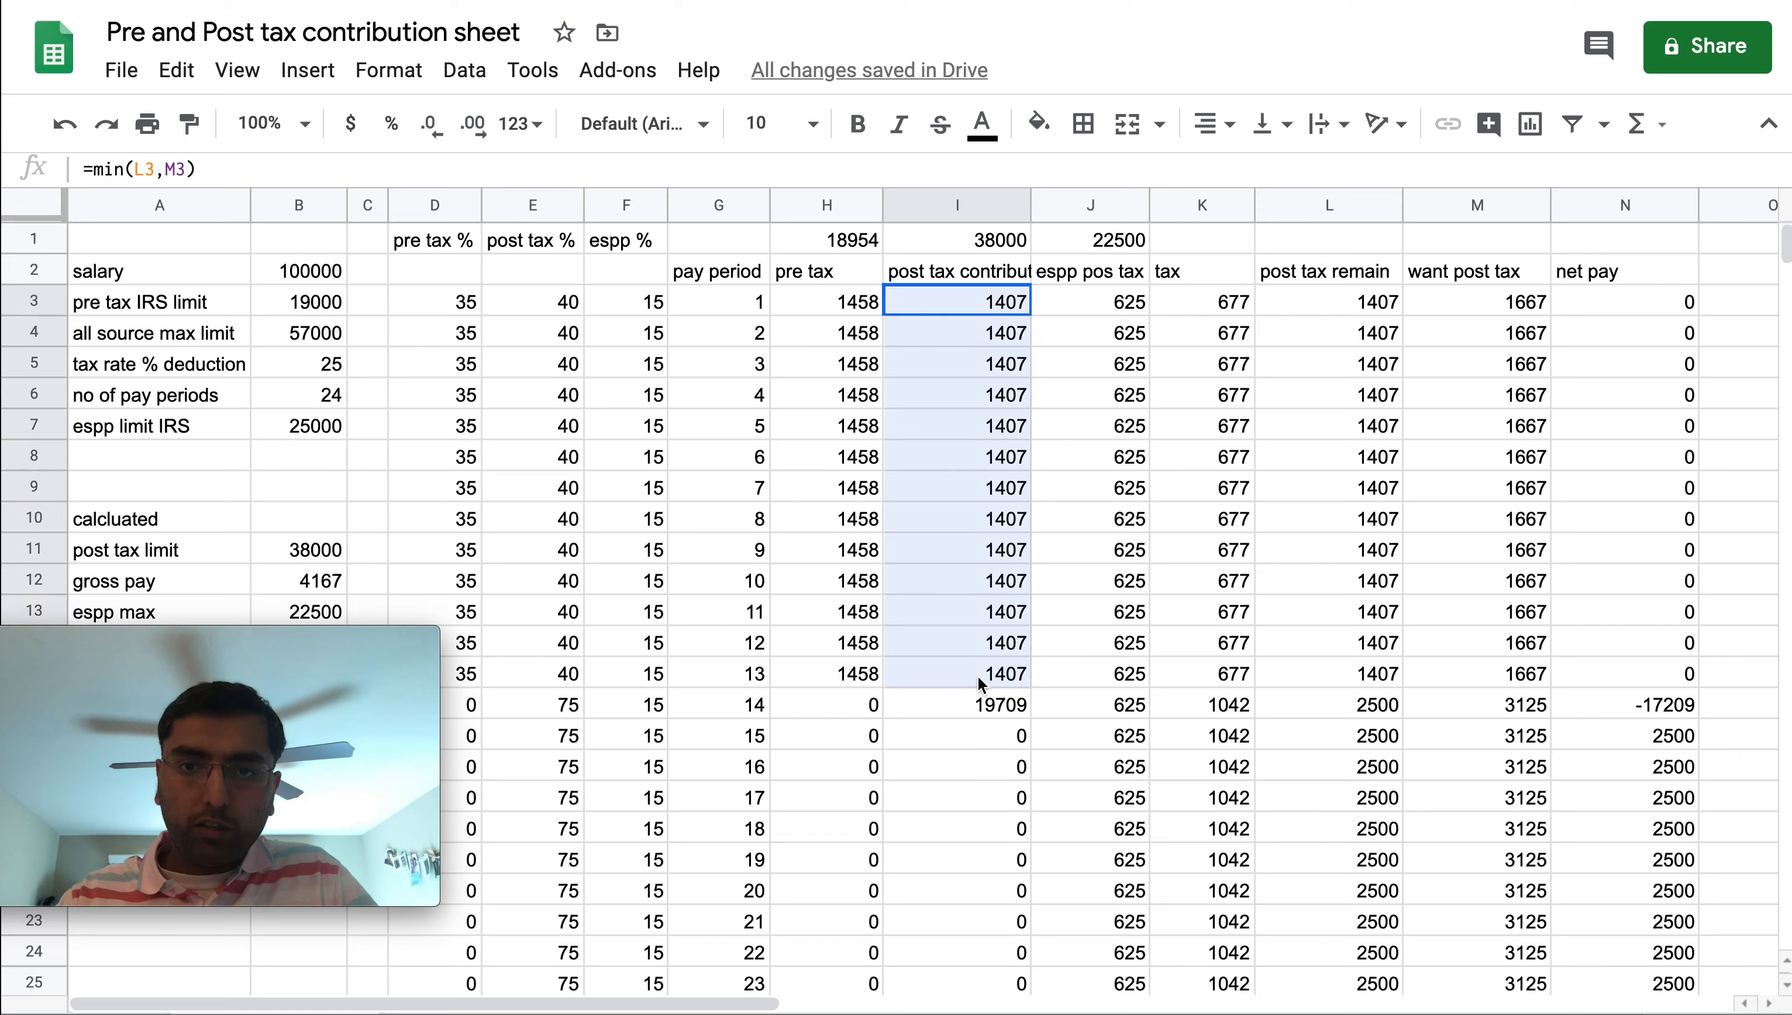
left_click(1016, 708)
double_click(1012, 707)
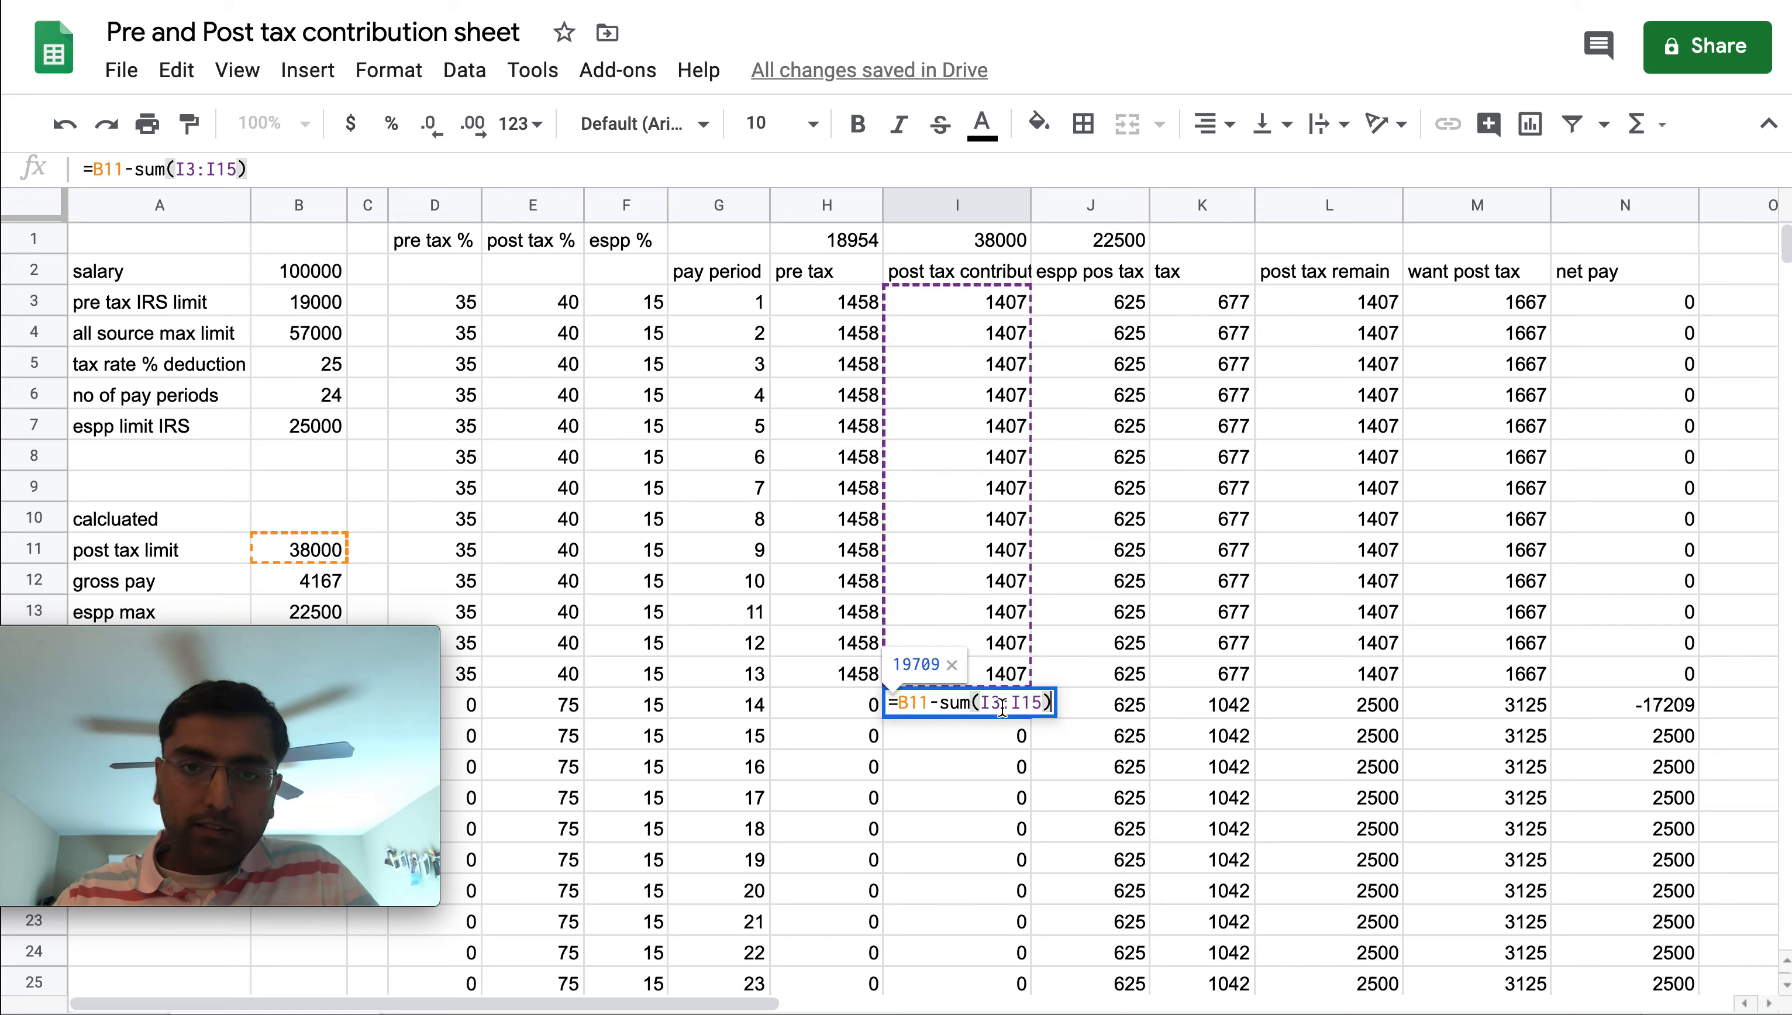
left_click(975, 680)
left_click_drag(1029, 684, 1029, 839)
left_click(1004, 304)
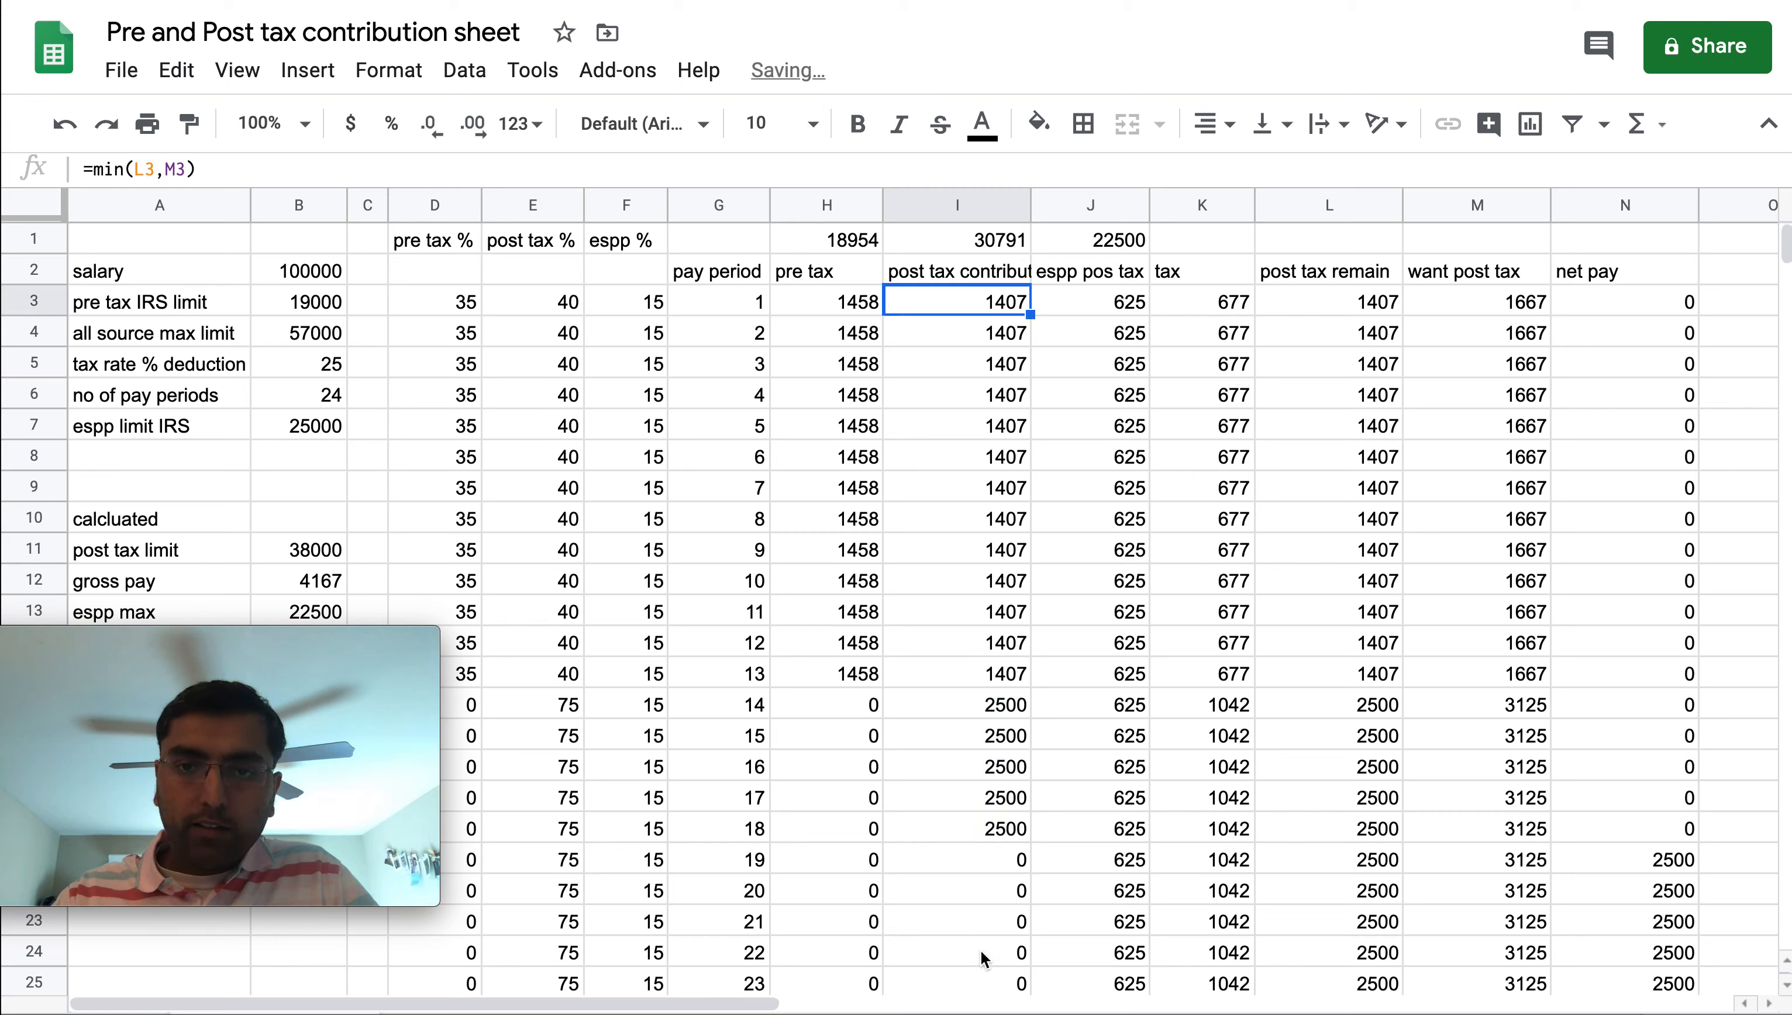
left_click(999, 839)
key("BackSpace")
key("Up")
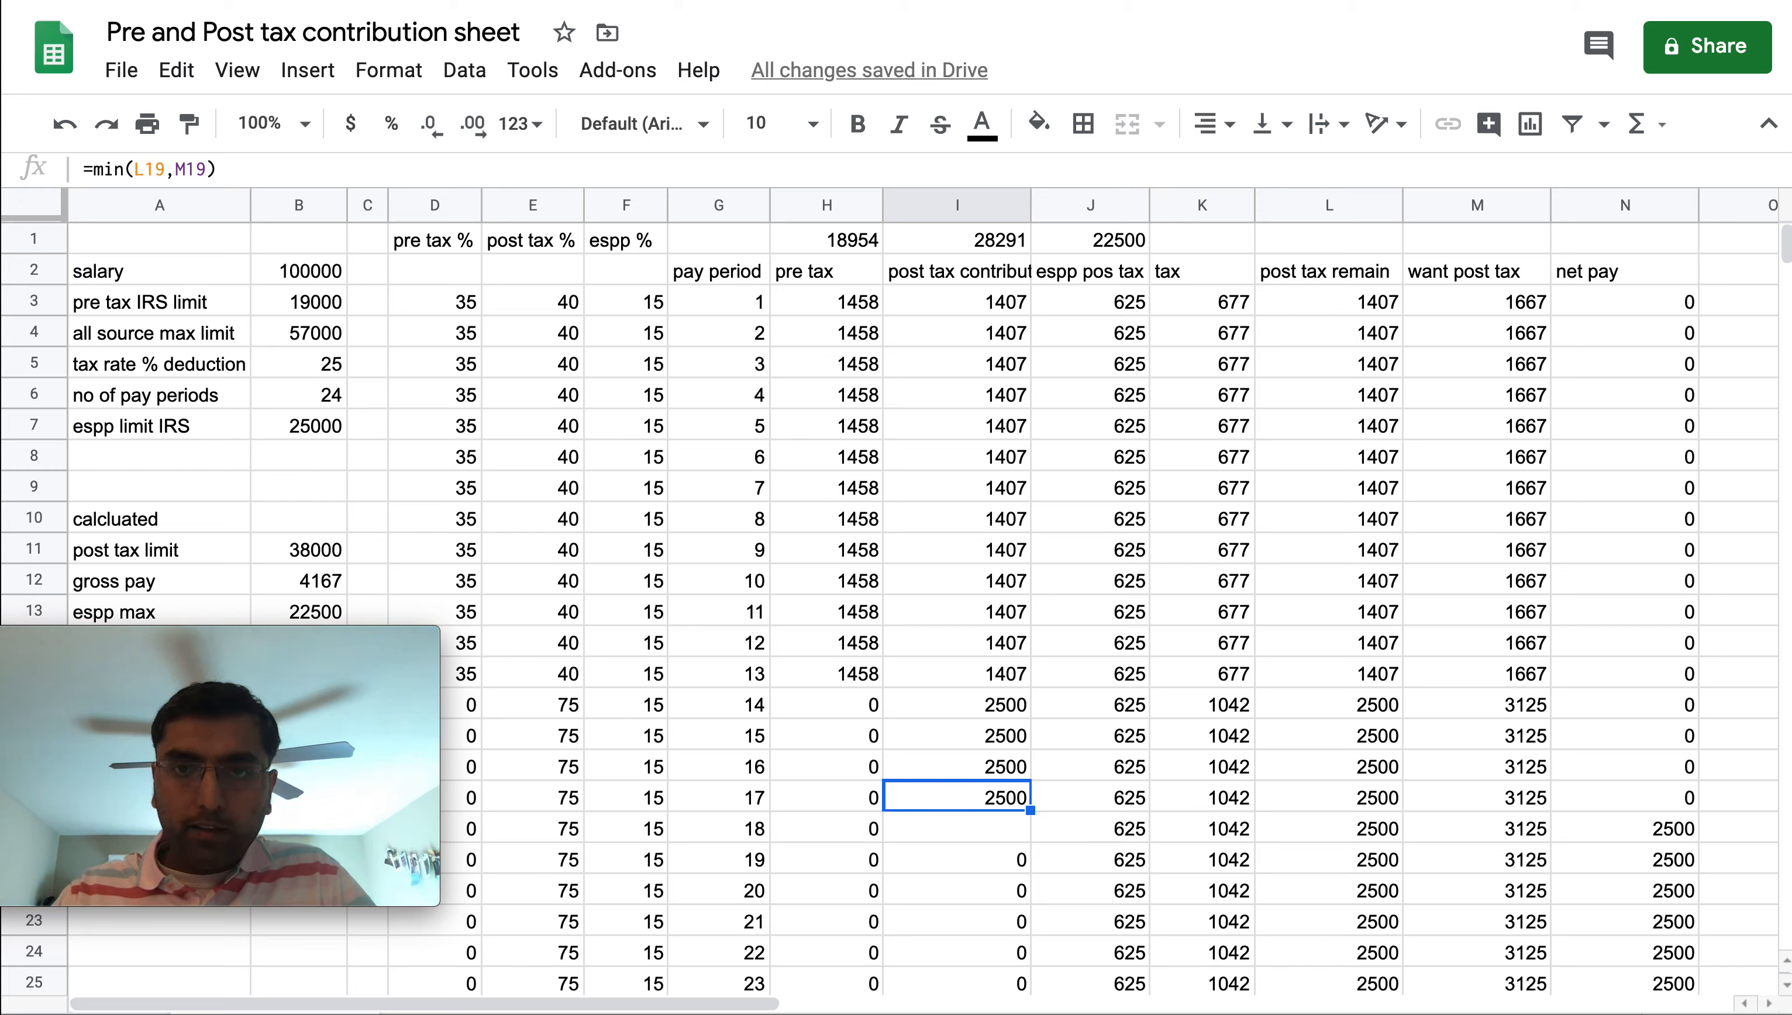
key("ctrl+z")
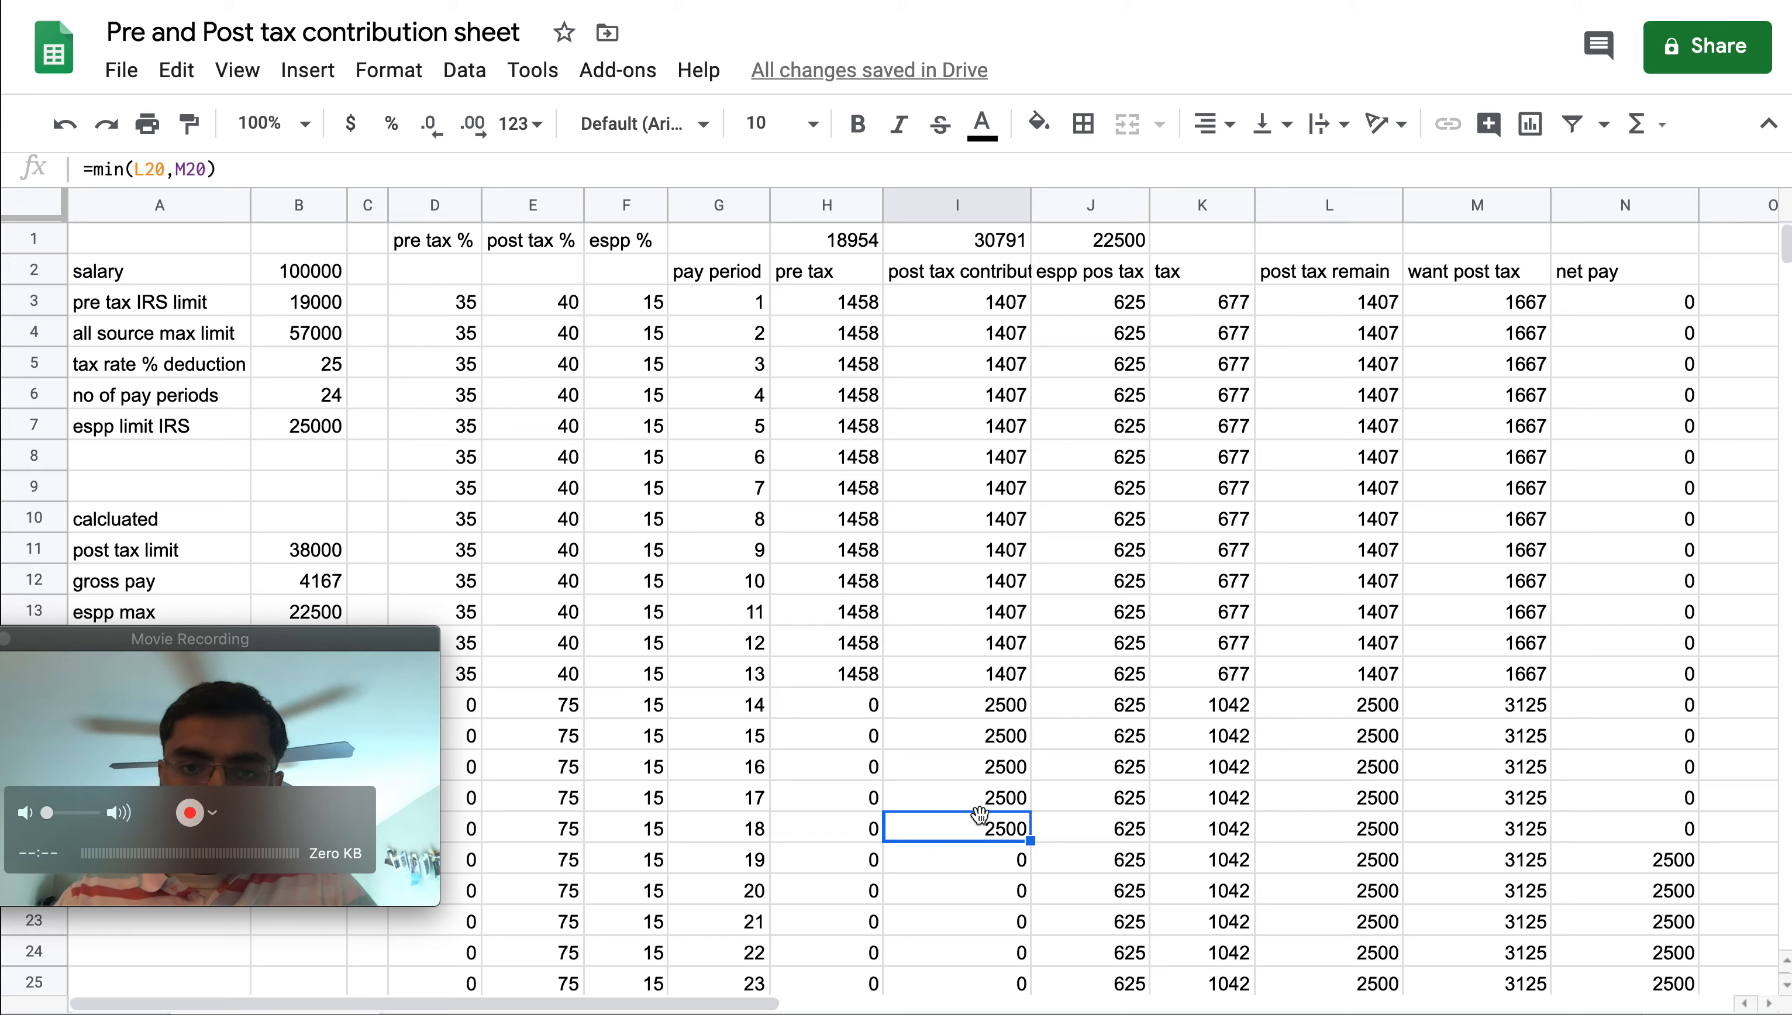
Copy the post tax contribution formula into pay periods 19 and 20
key("super+c")
key("Down")
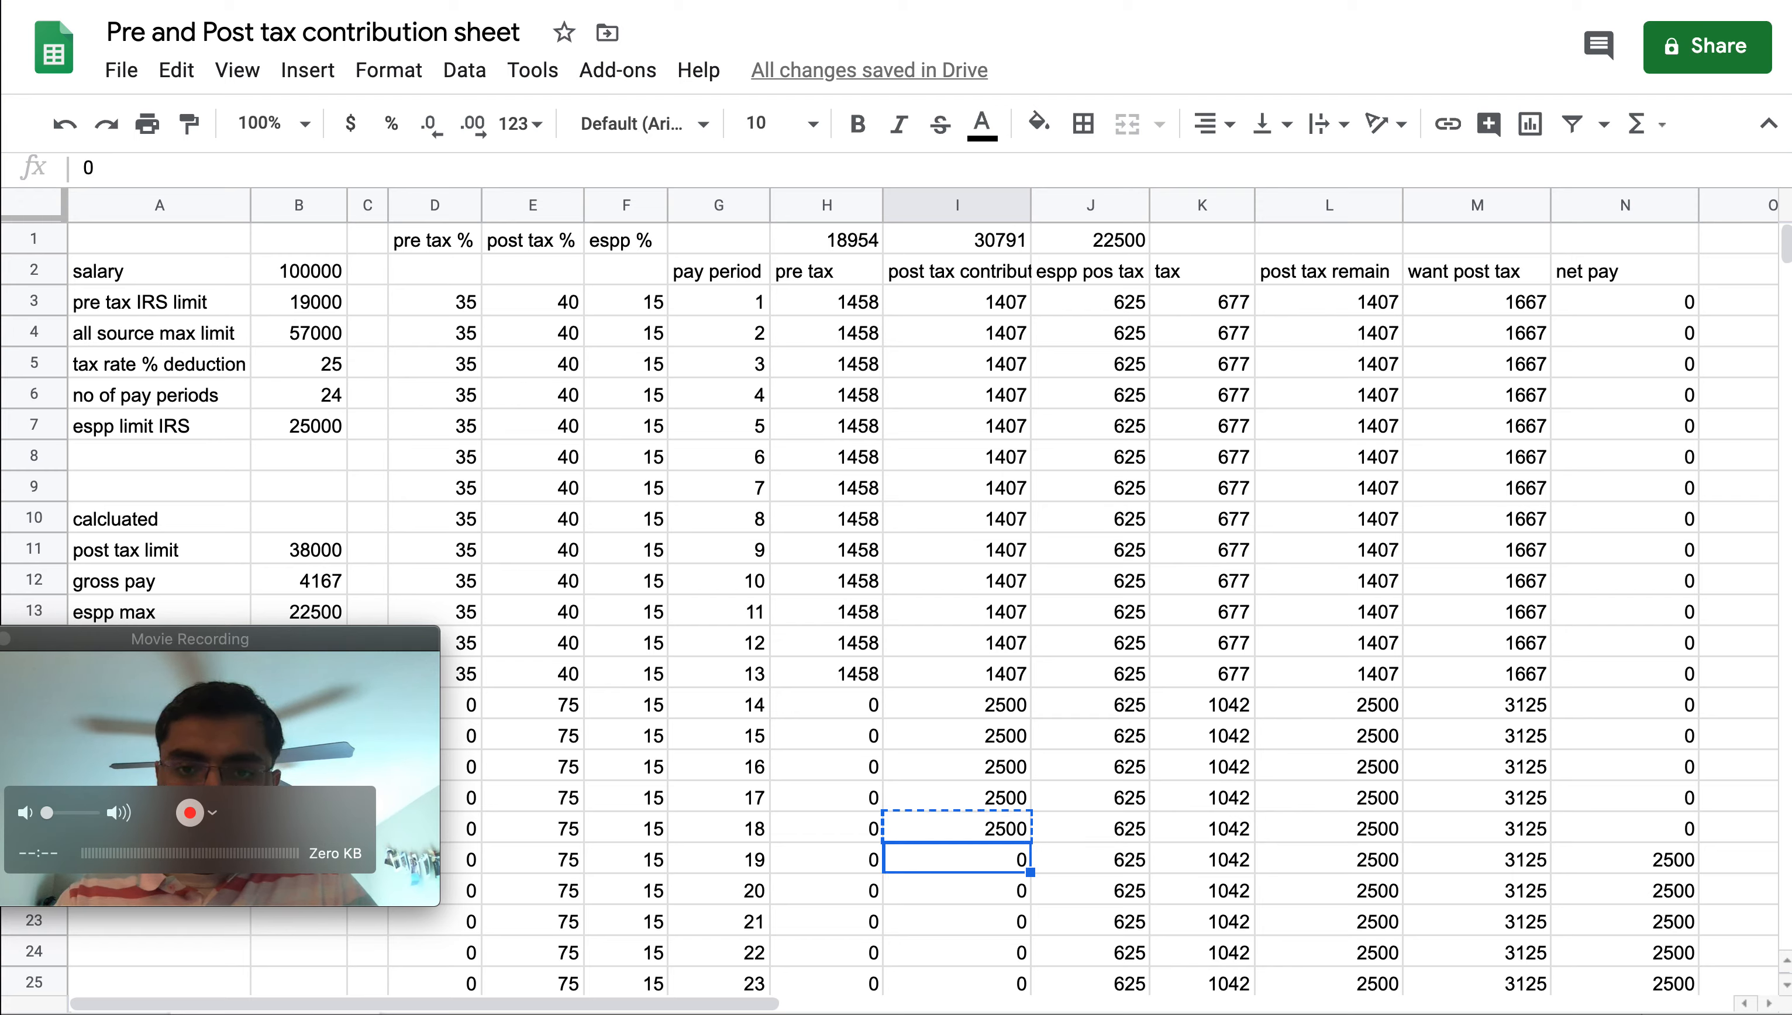
key("super+v")
key("Down")
key("super+v")
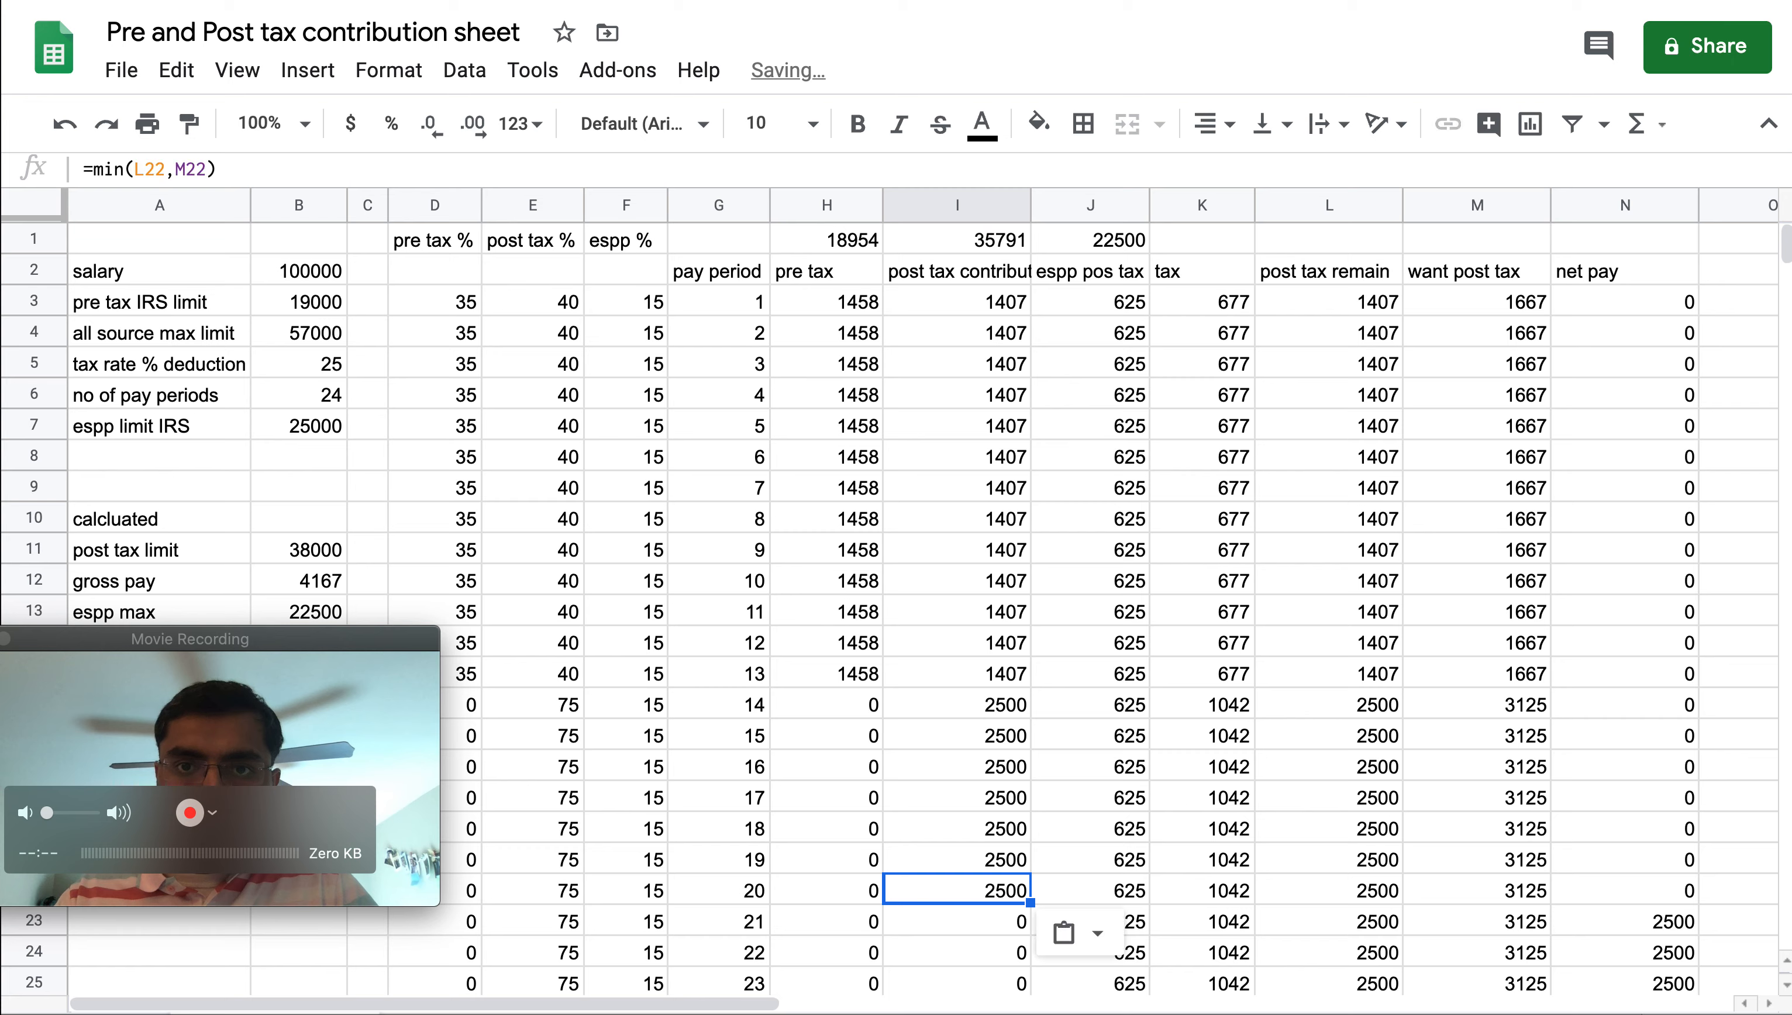
key("Down")
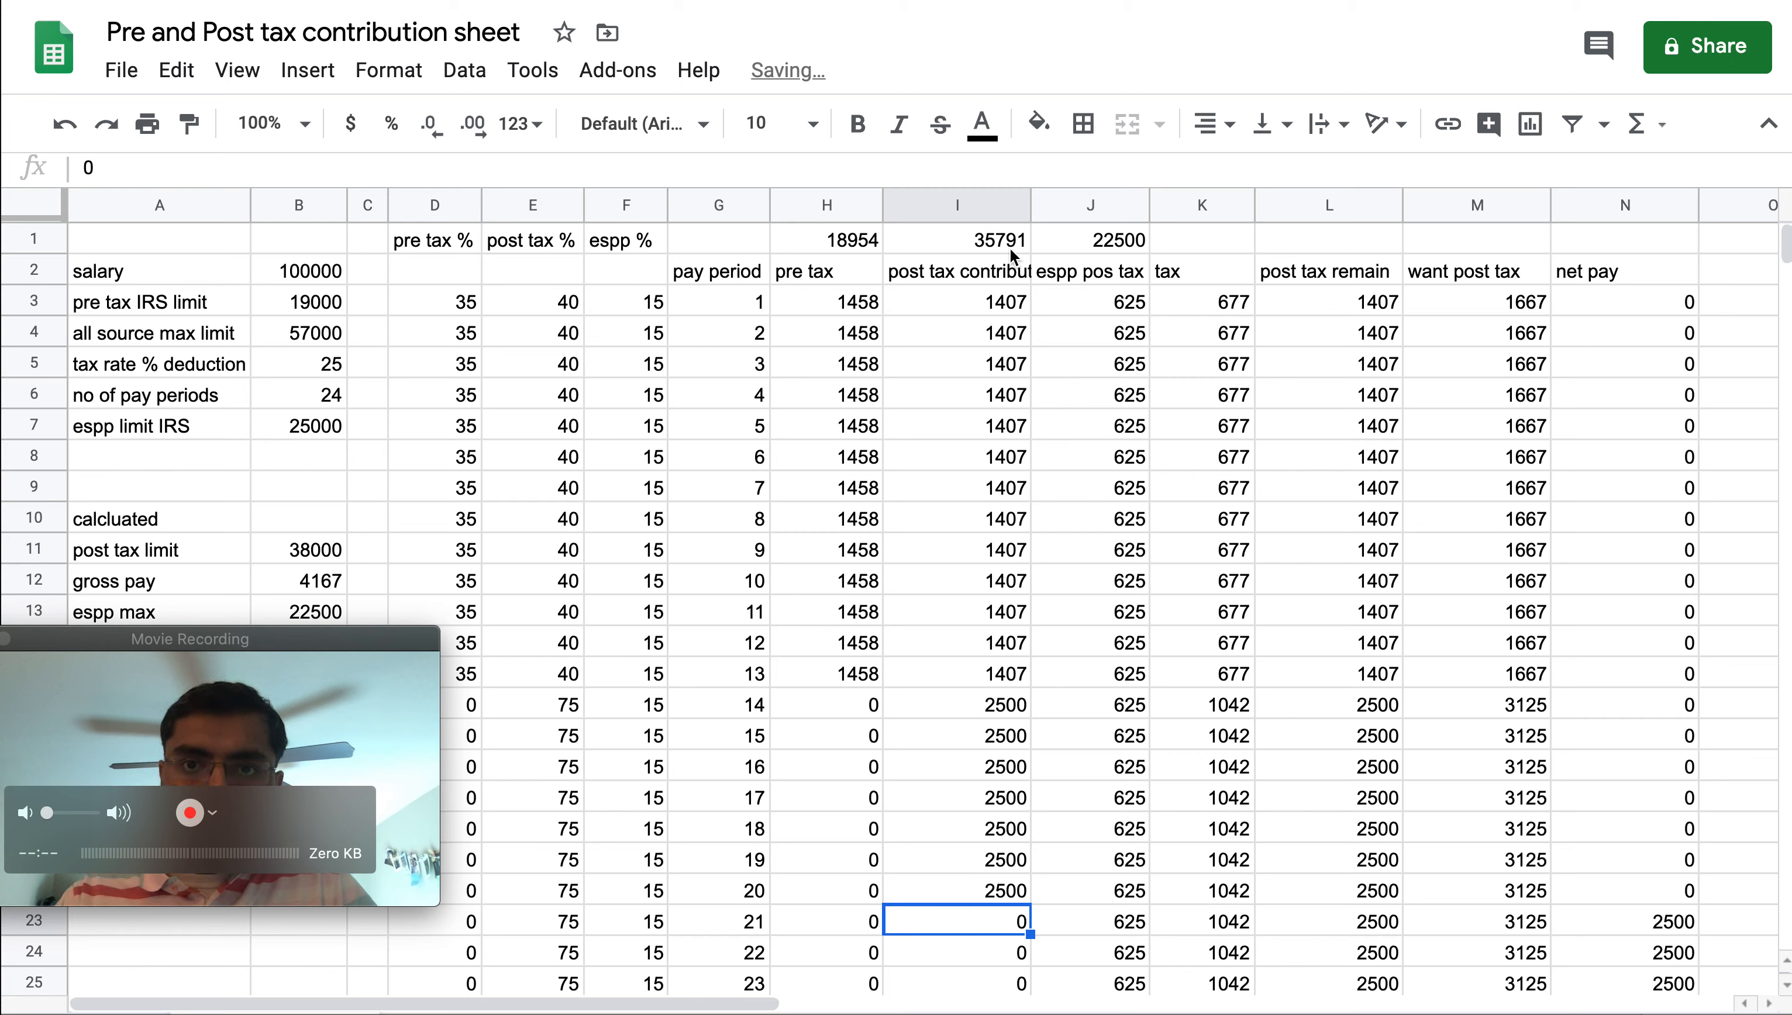
Paste the post tax contribution formula into pay period 21 and inspect the net pay column down to that period
key("super+v")
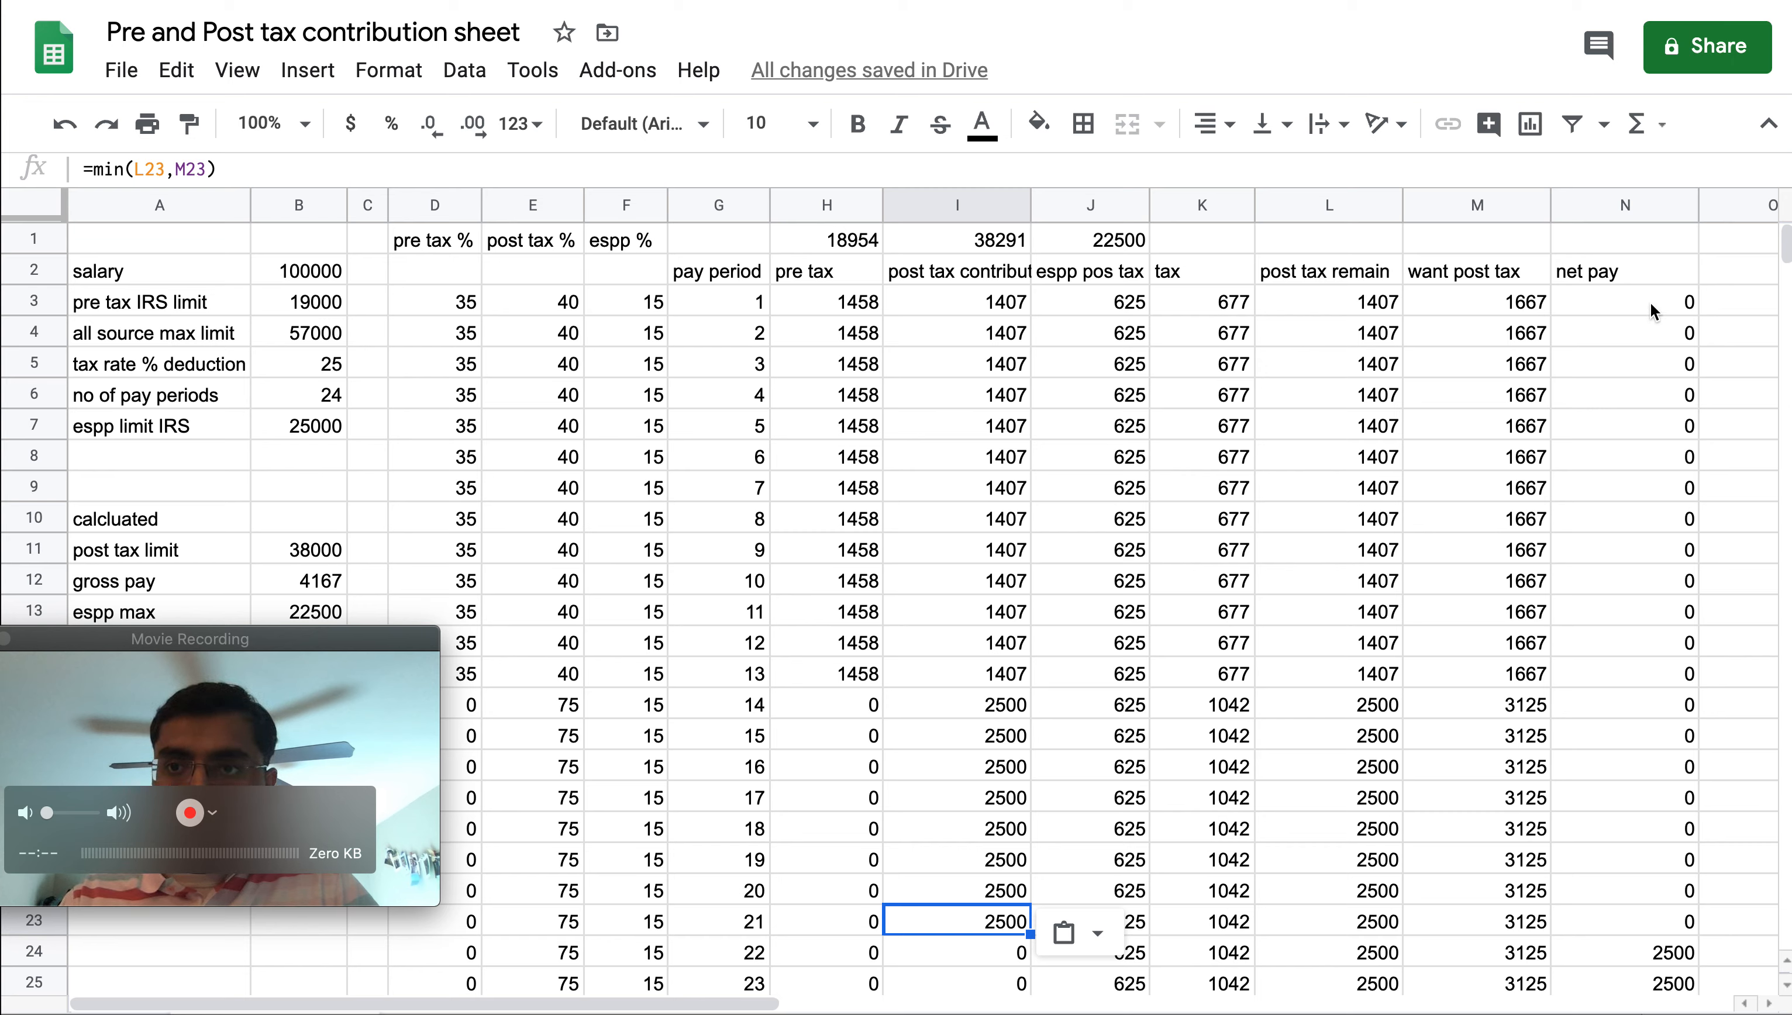
left_click_drag(1654, 311, 1656, 938)
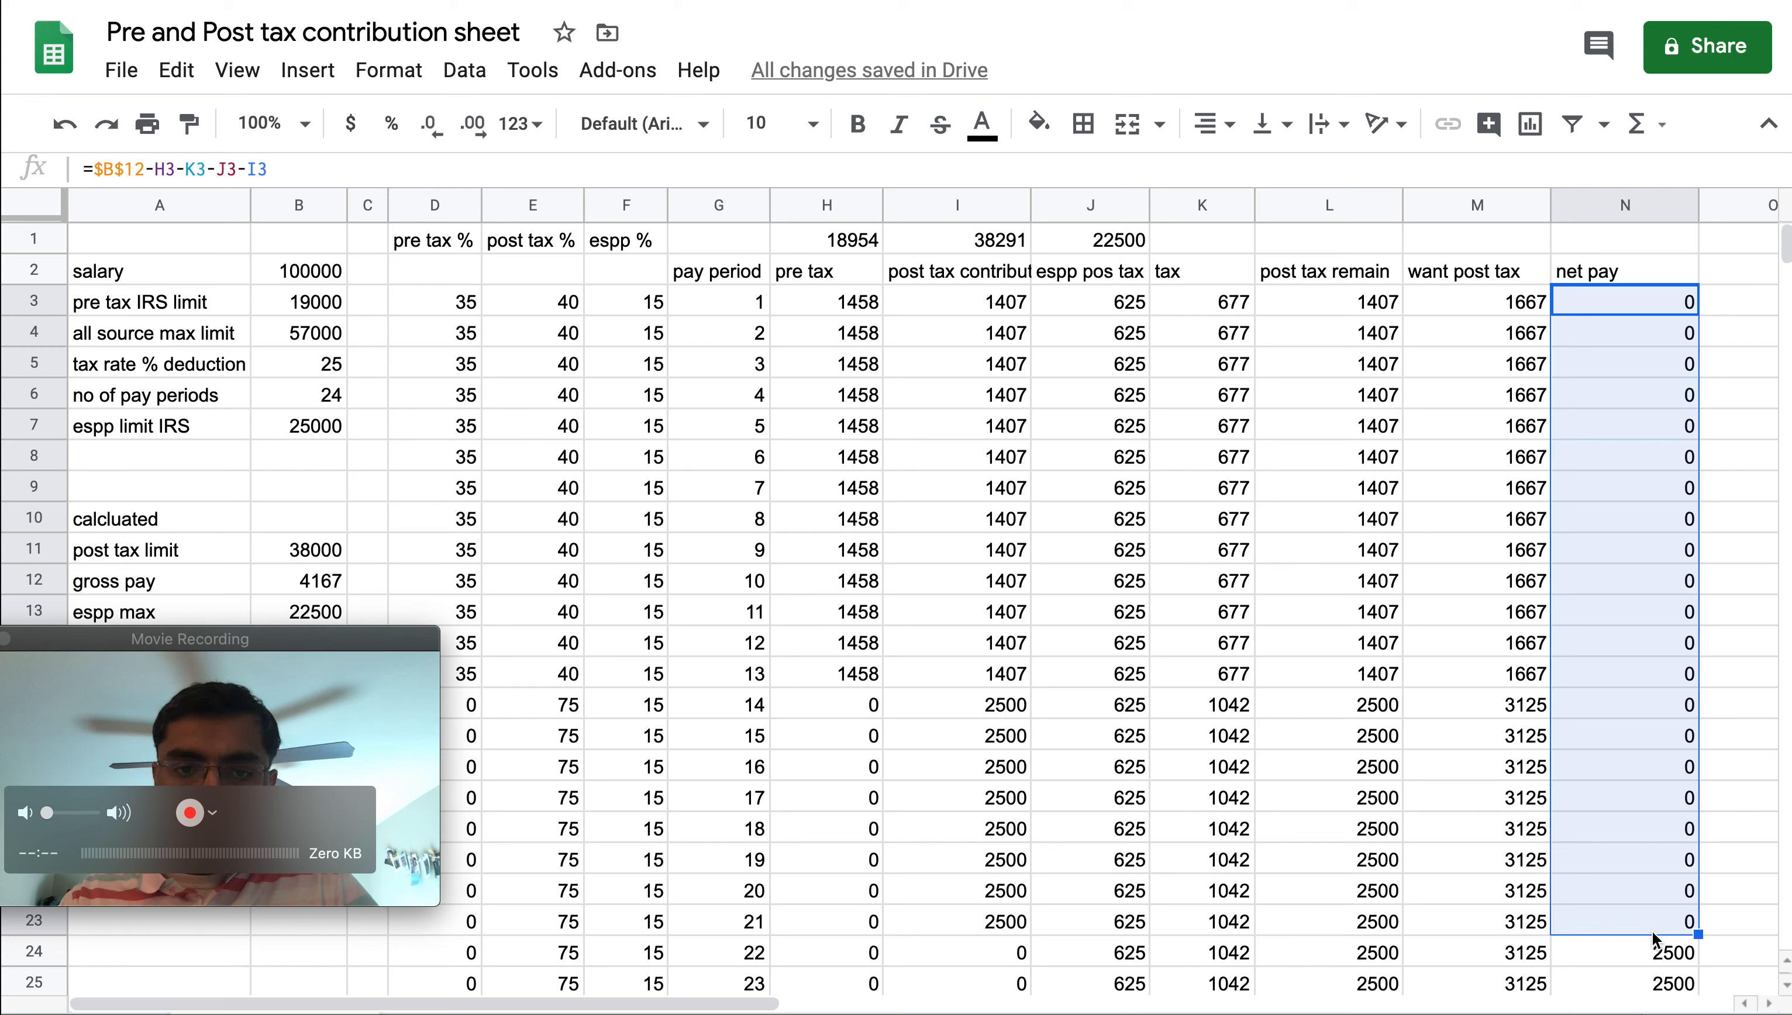
scroll(1178, 915, "down", 1)
scroll(1386, 866, "down", 1)
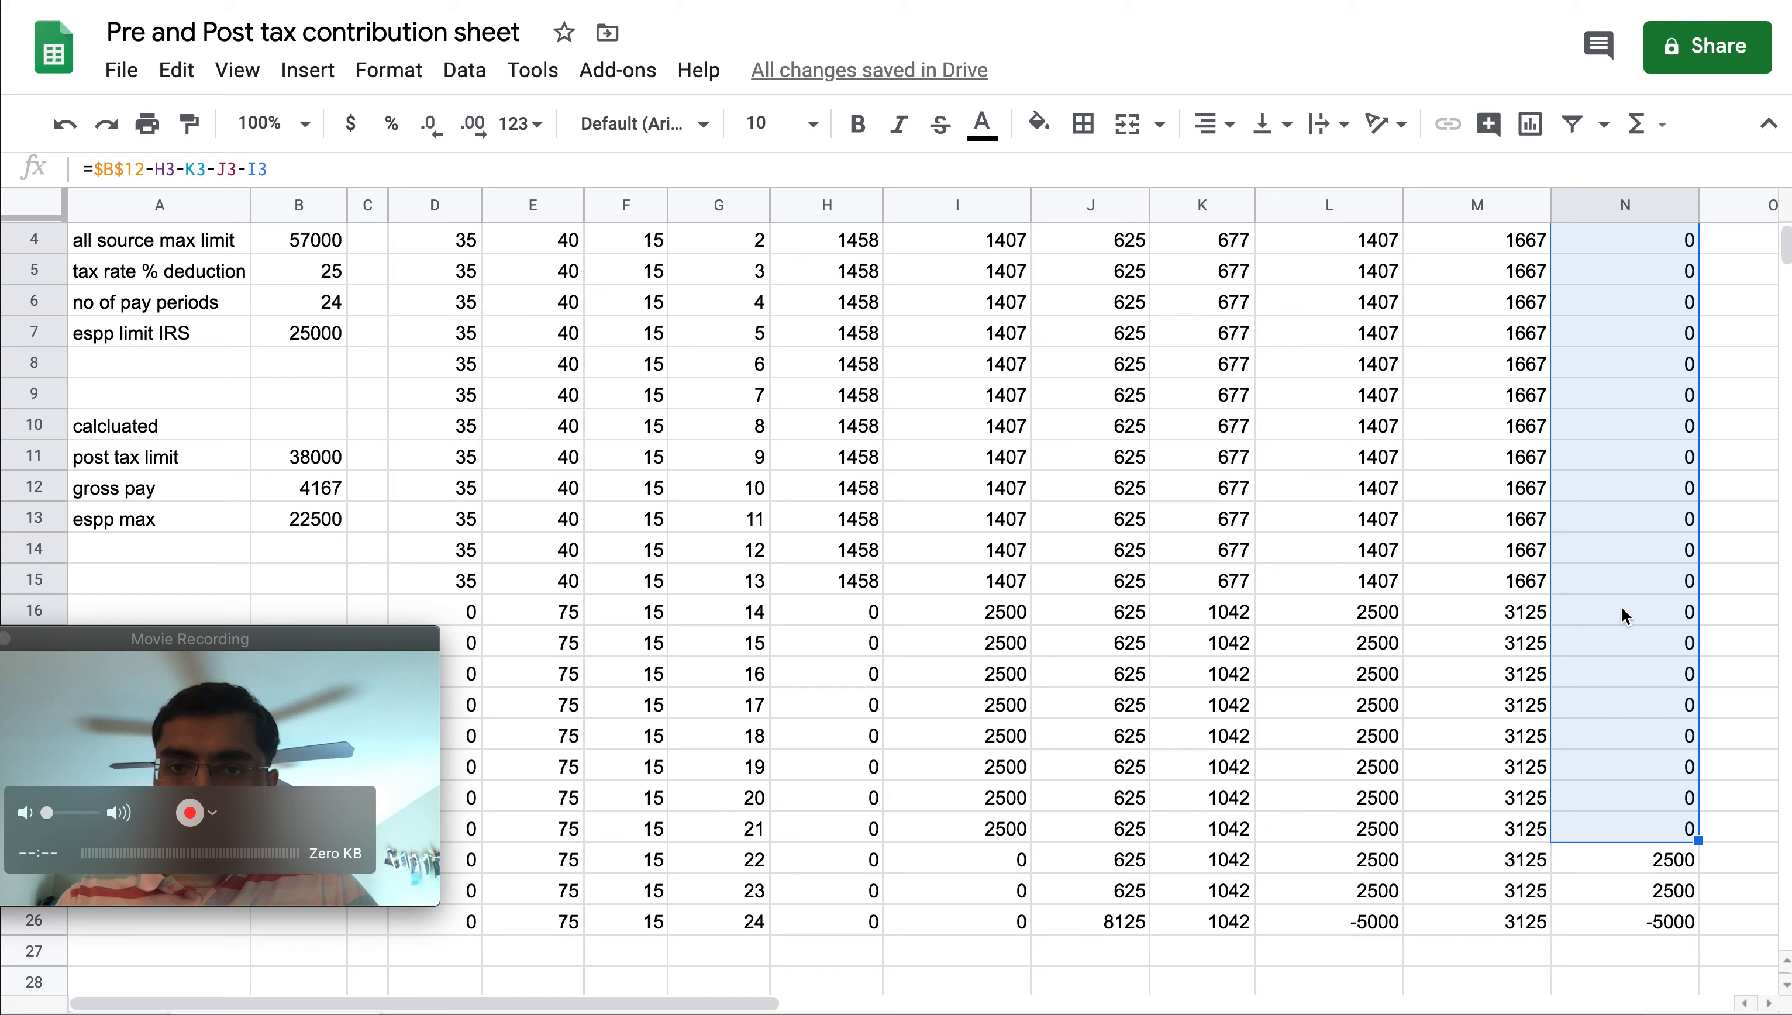
scroll(1621, 616, "up", 2)
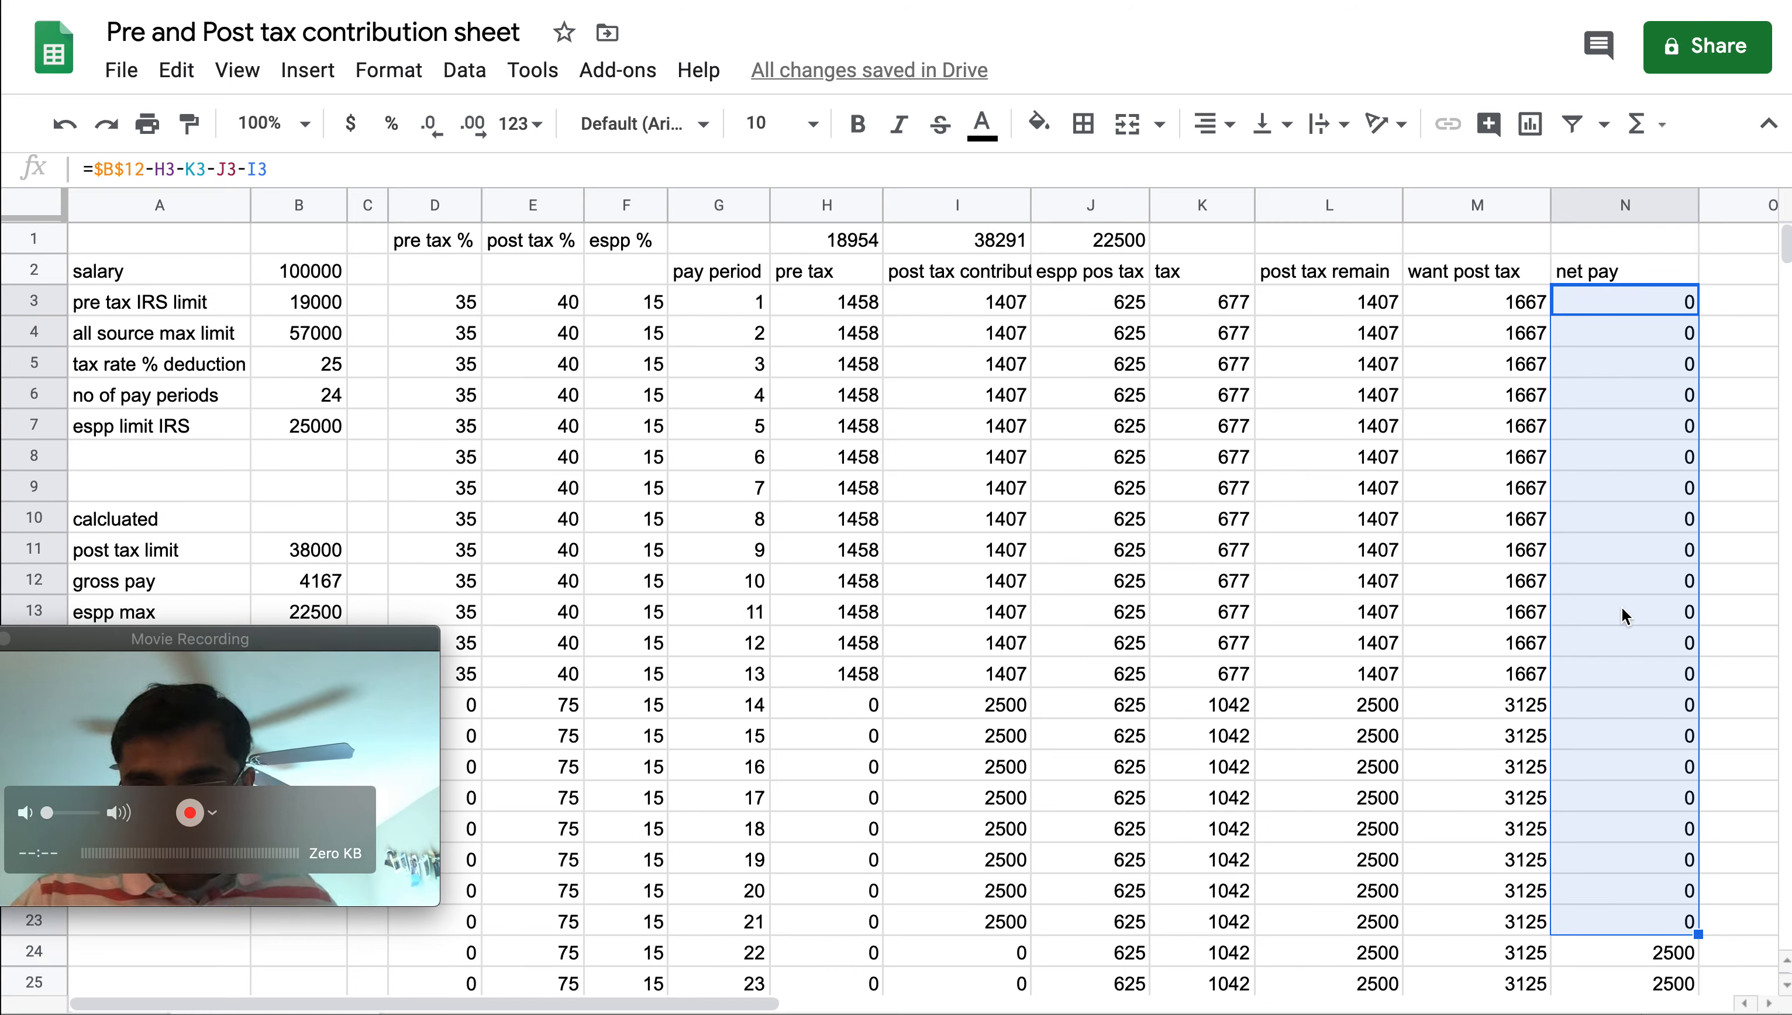
Set the salary to 200000
left_click(311, 271)
type("20000")
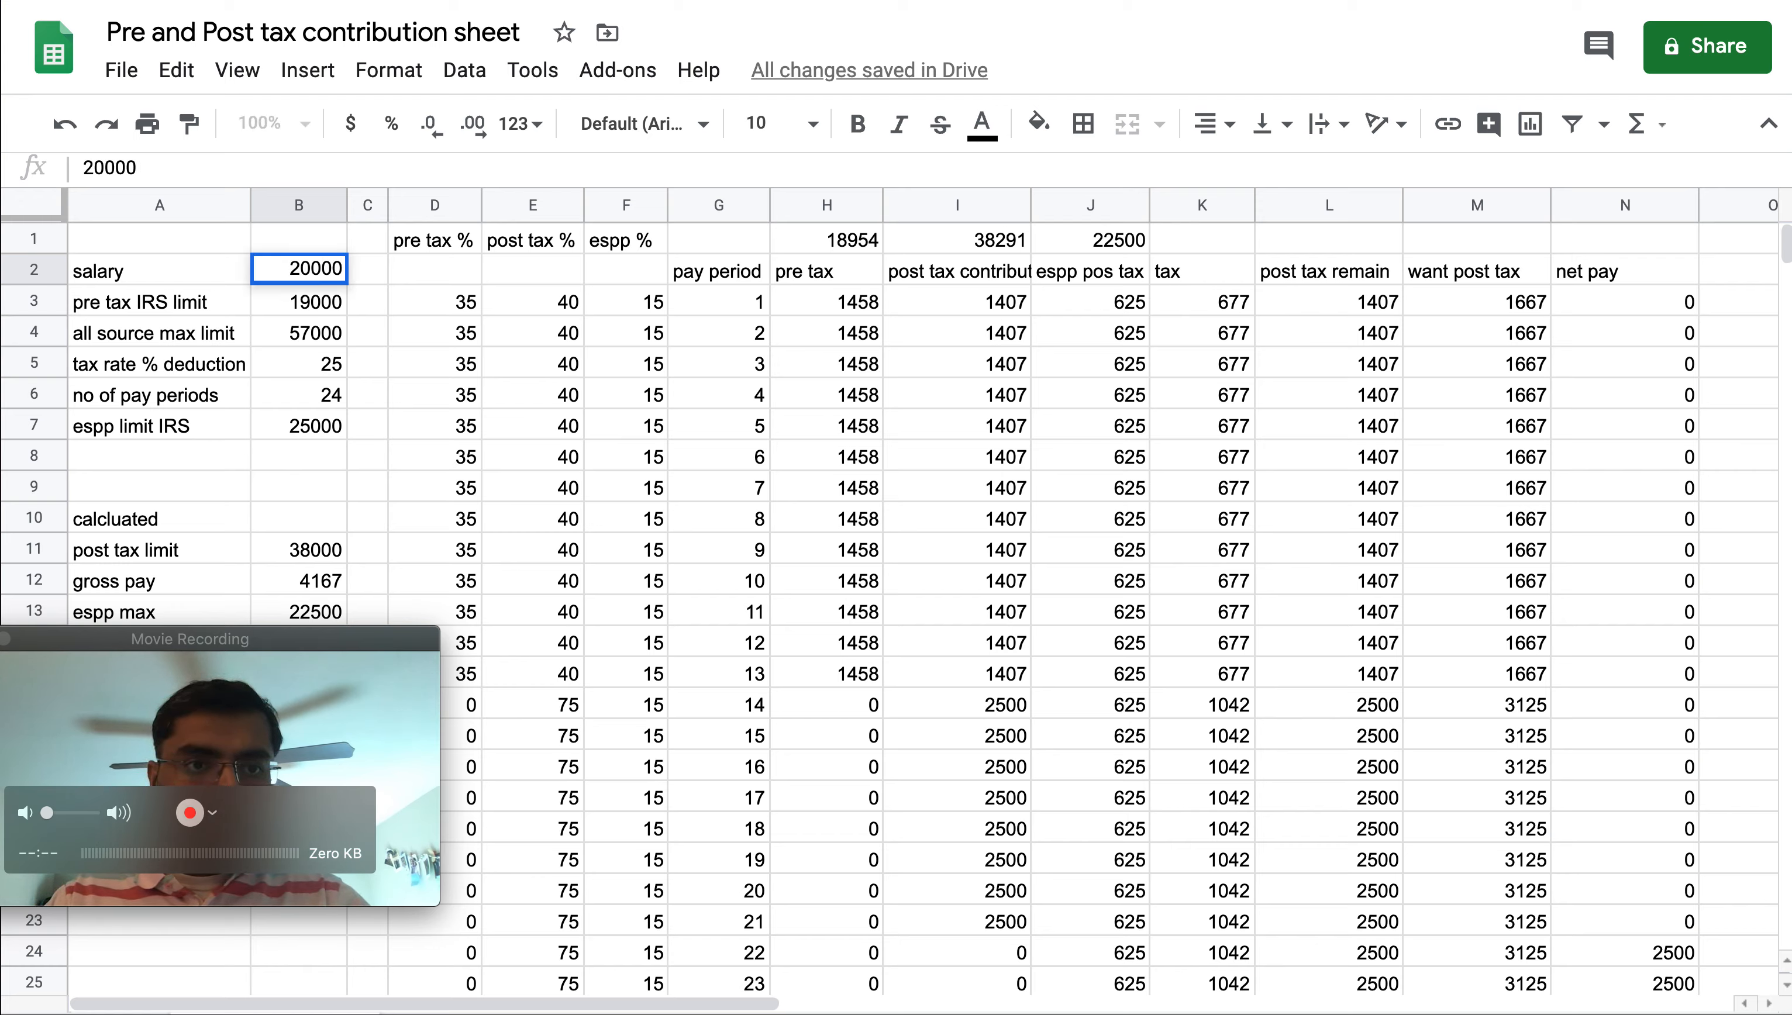
key("BackSpace")
key("BackSpace")
type("00")
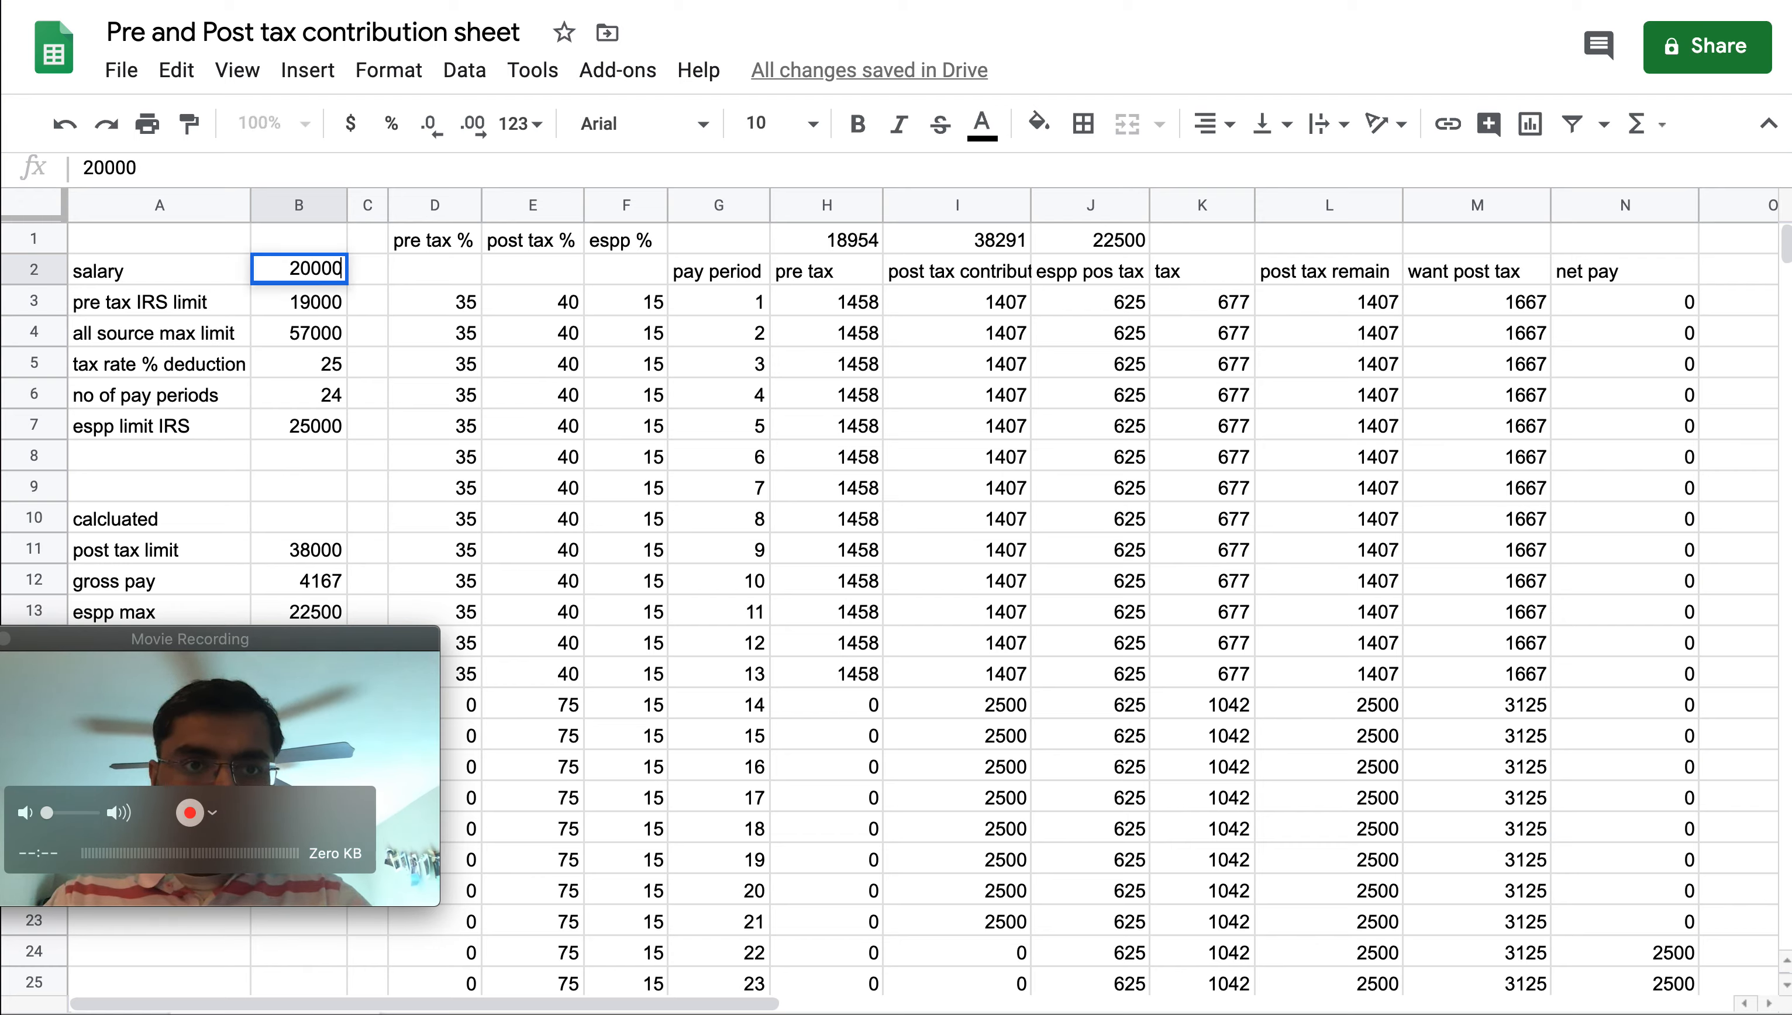
type("0")
key("Return")
key("Right")
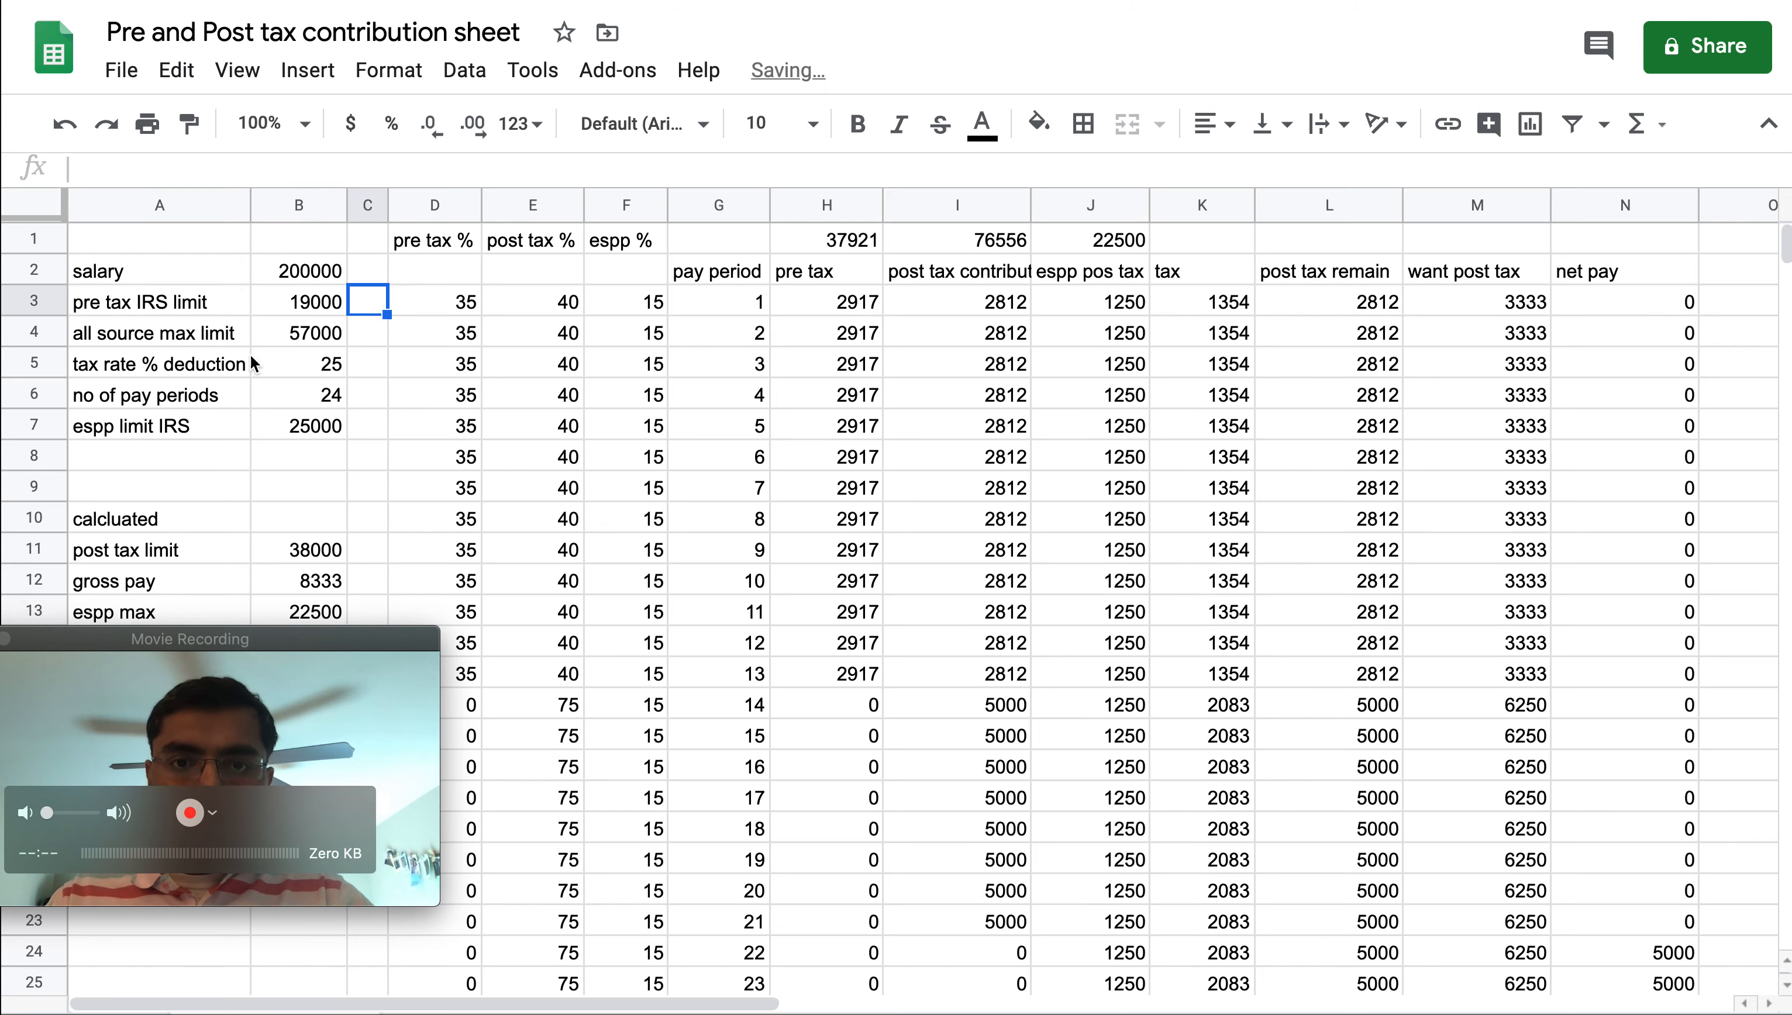
Replace the pre tax amounts for pay periods 8 through 13 with 0
left_click(843, 674)
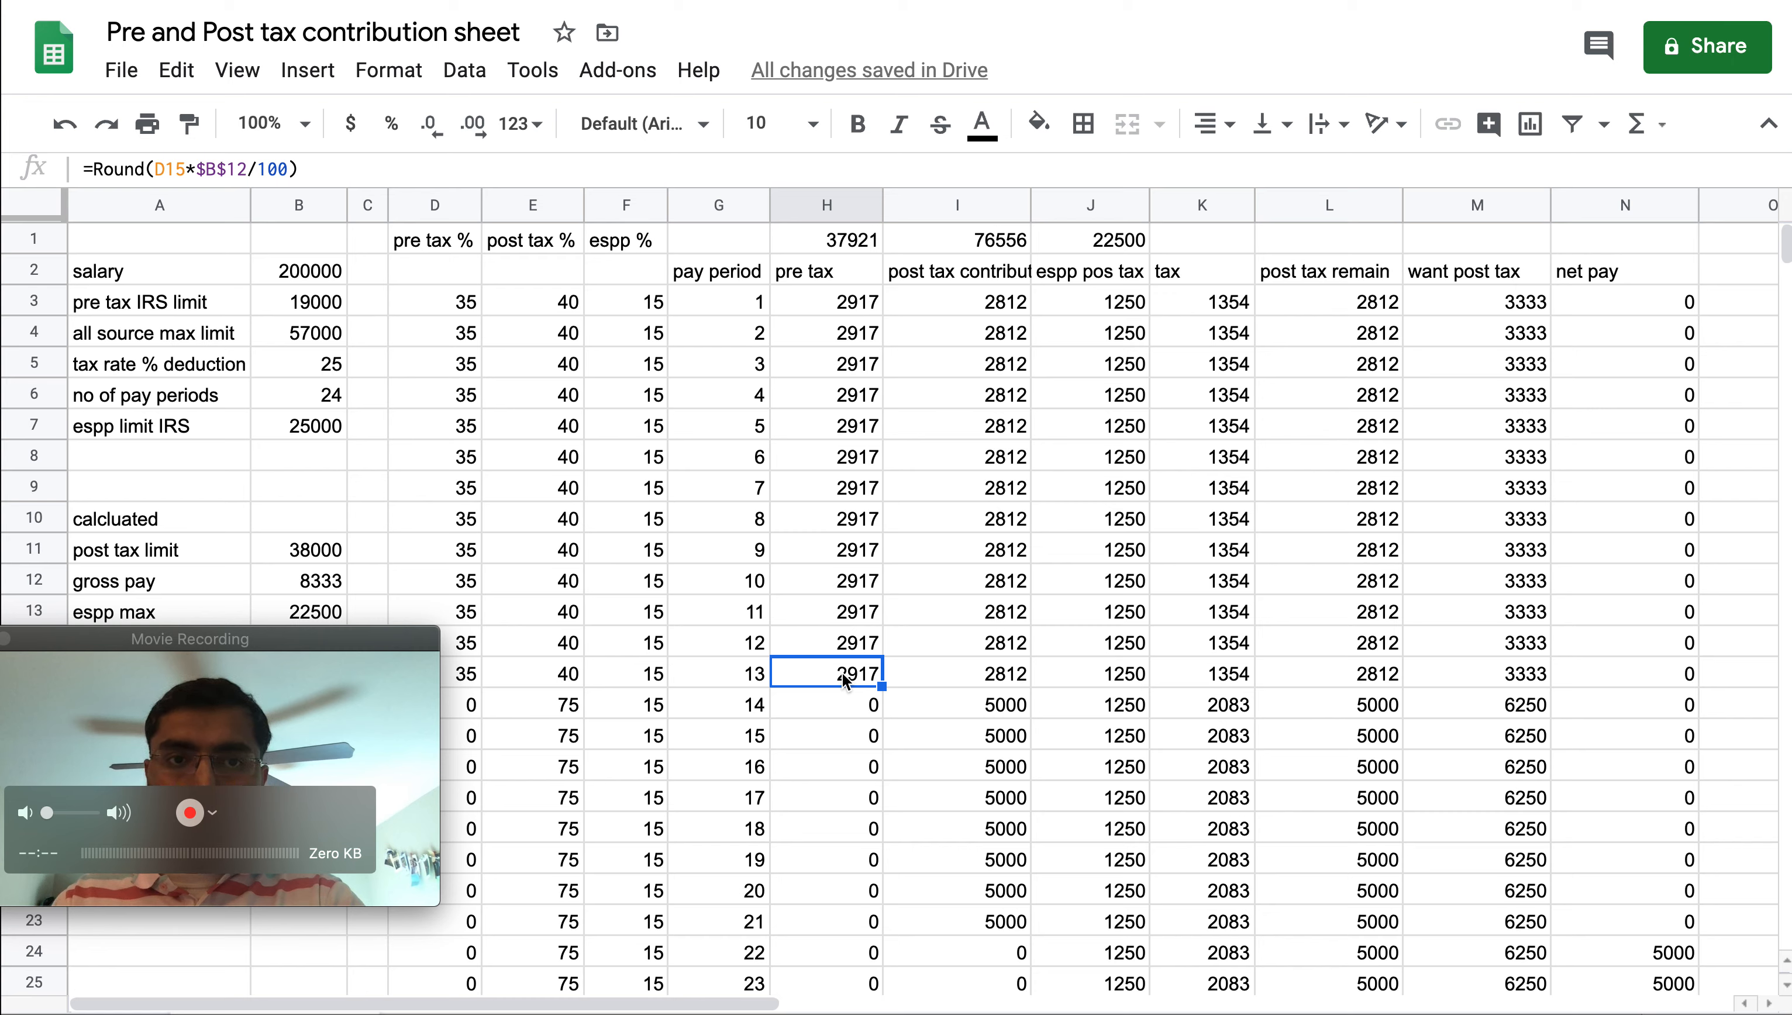
key("Delete")
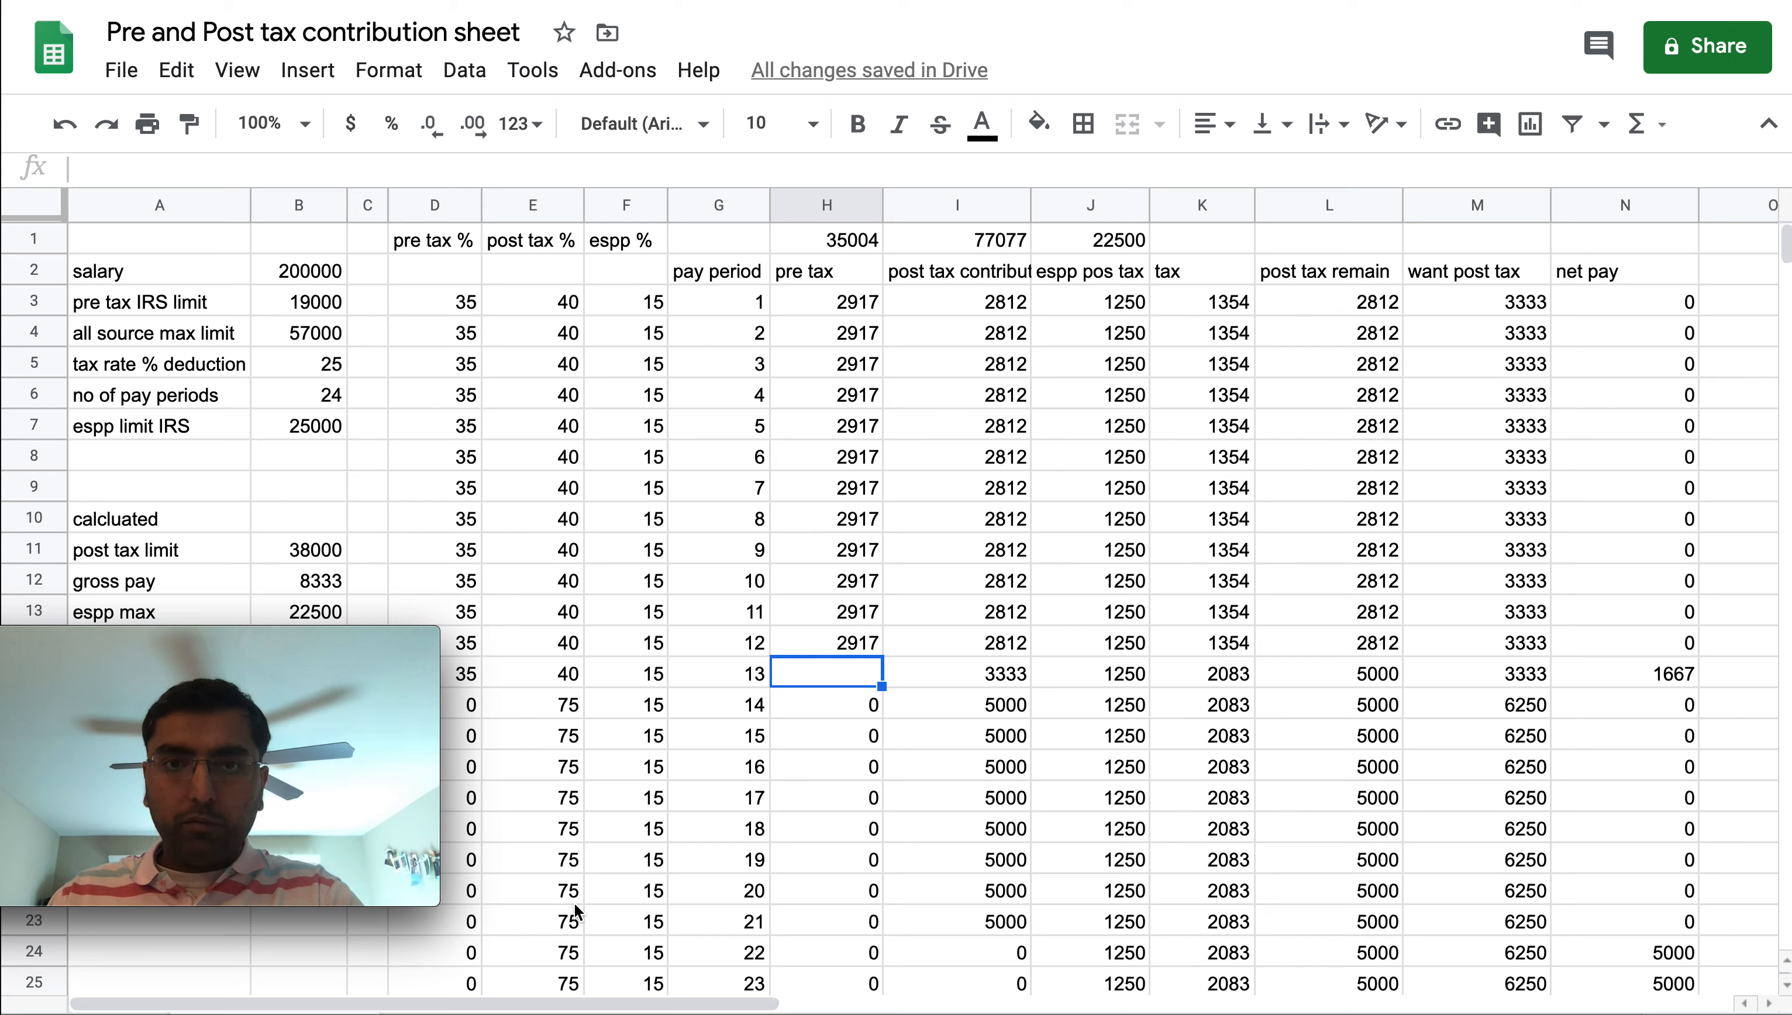
left_click(837, 652)
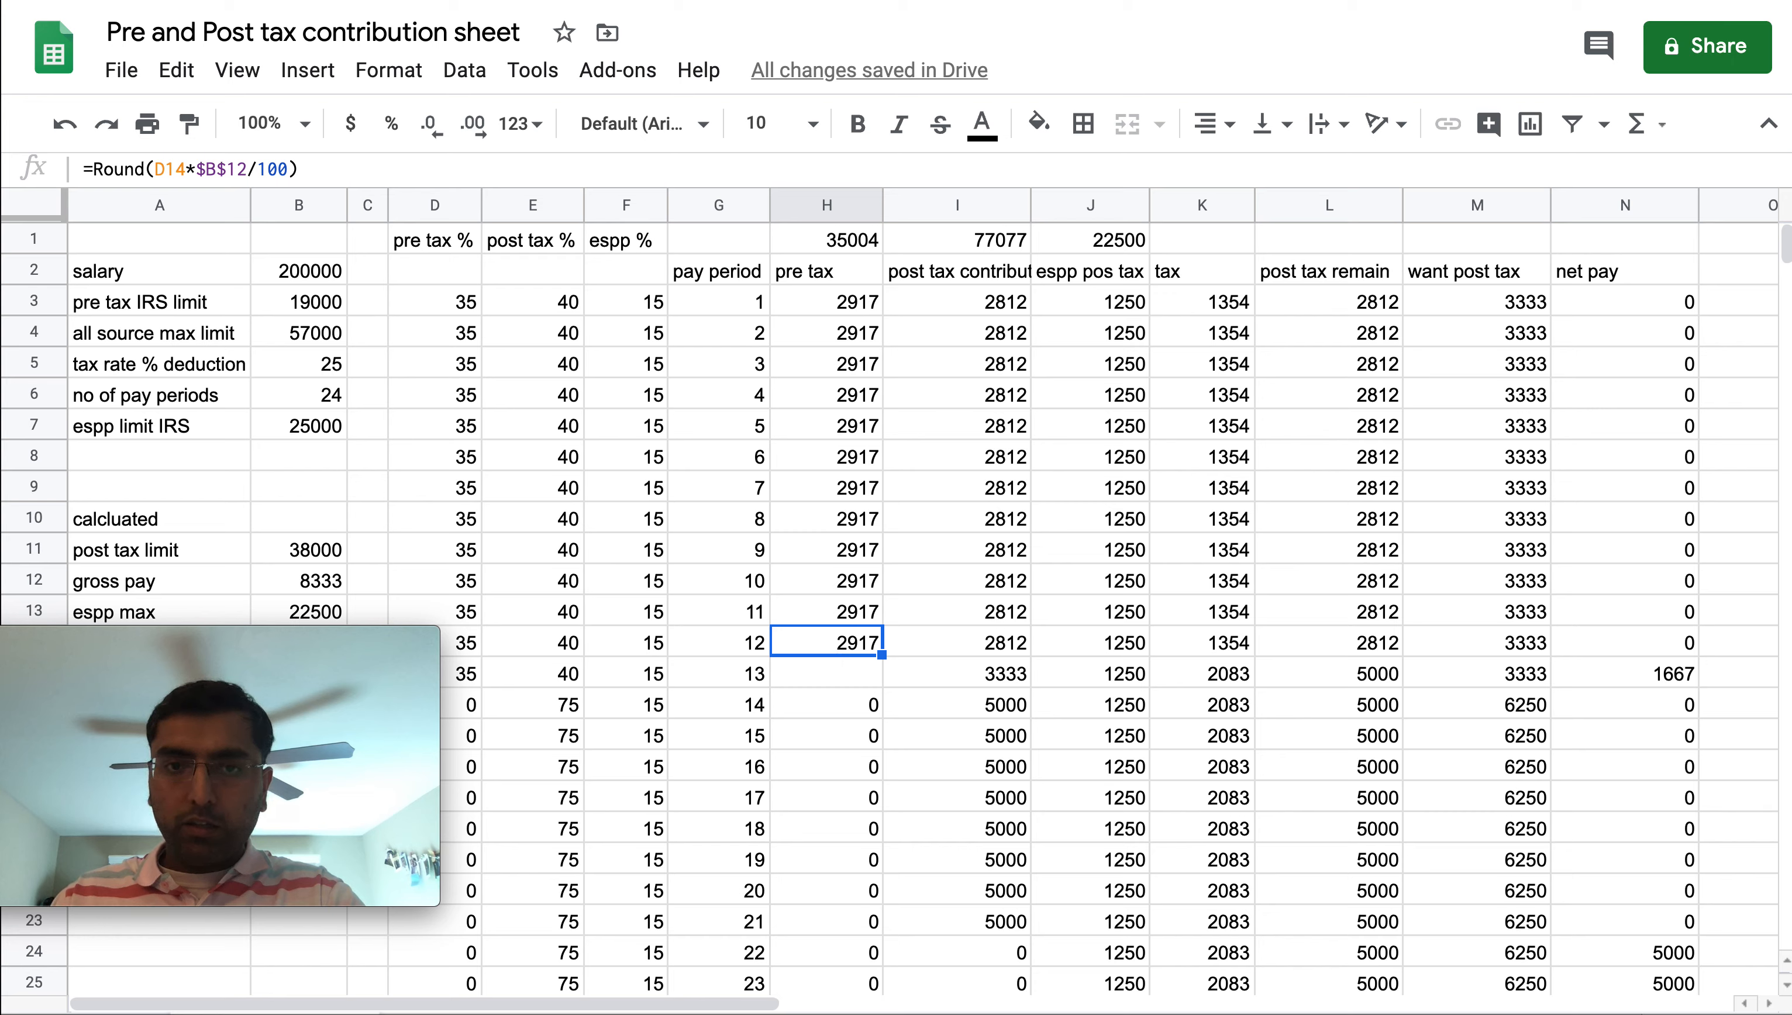
key("Delete")
key("Up")
key("Delete")
key("Up")
key("Delete")
key("Up")
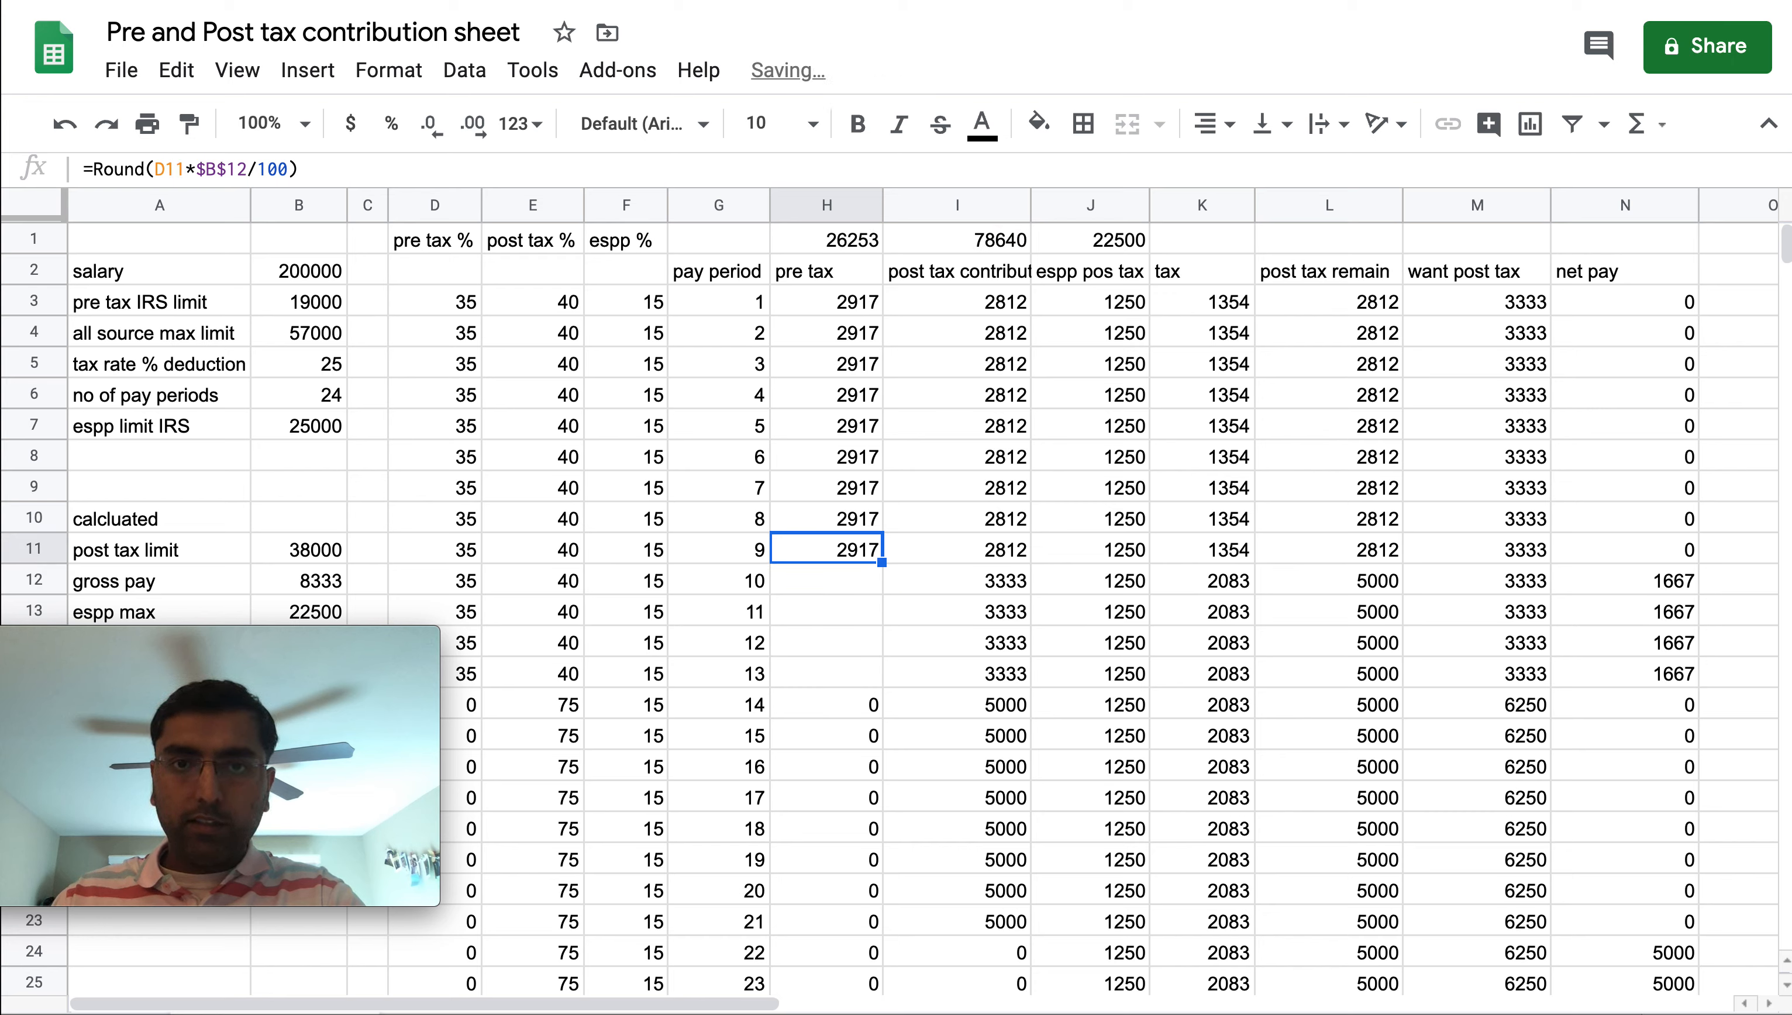
key("Delete")
key("Up")
key("Delete")
key("Up")
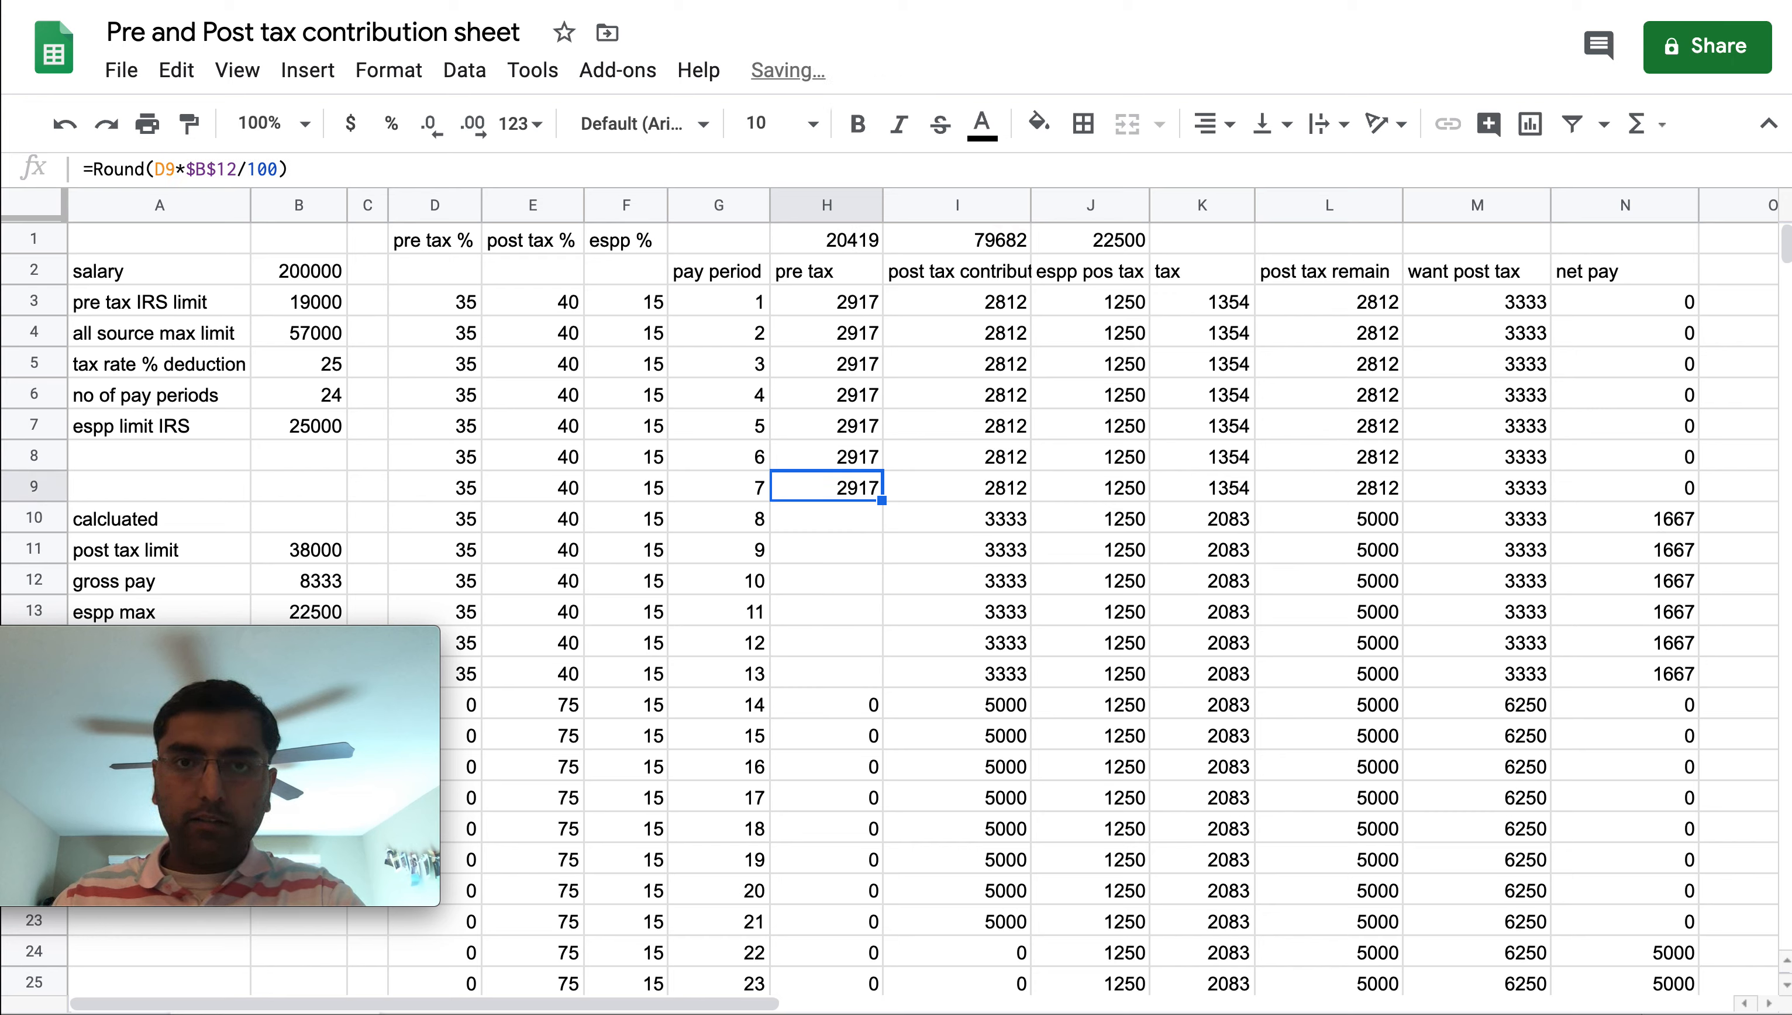
key("Down")
type("0")
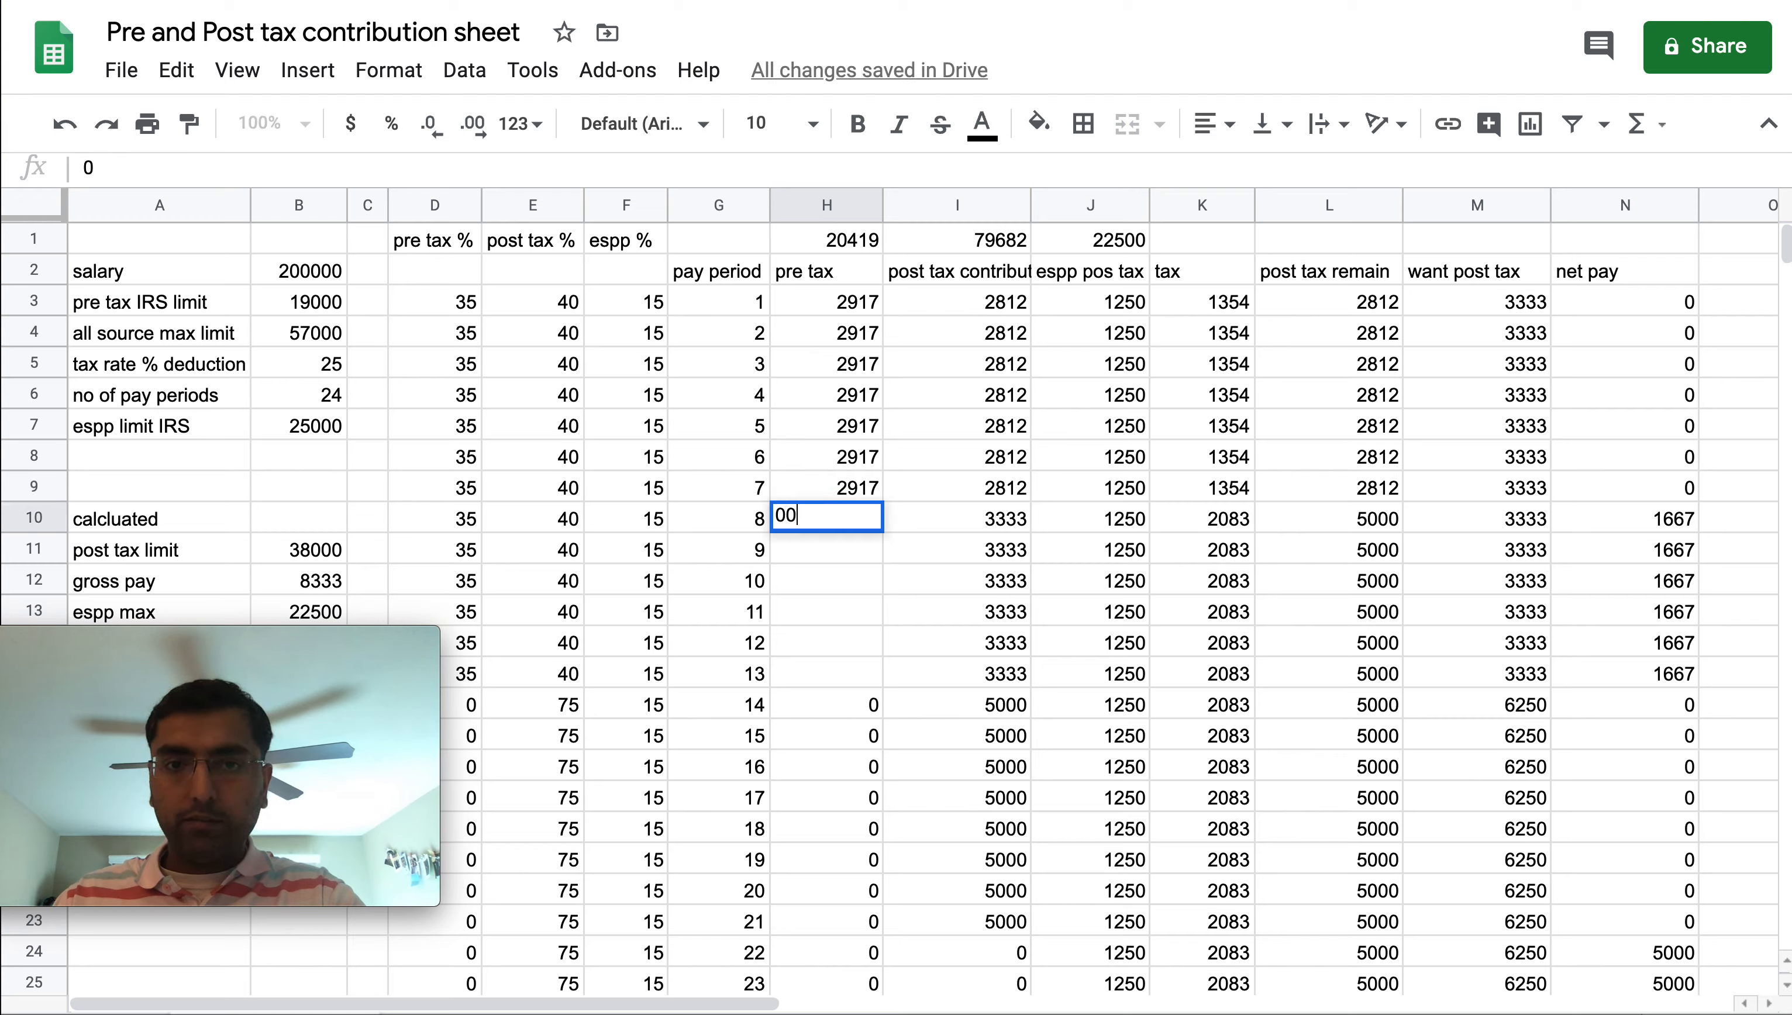
key("Return")
type("0")
key("Return")
type("0")
key("Return")
type("0")
key("Return")
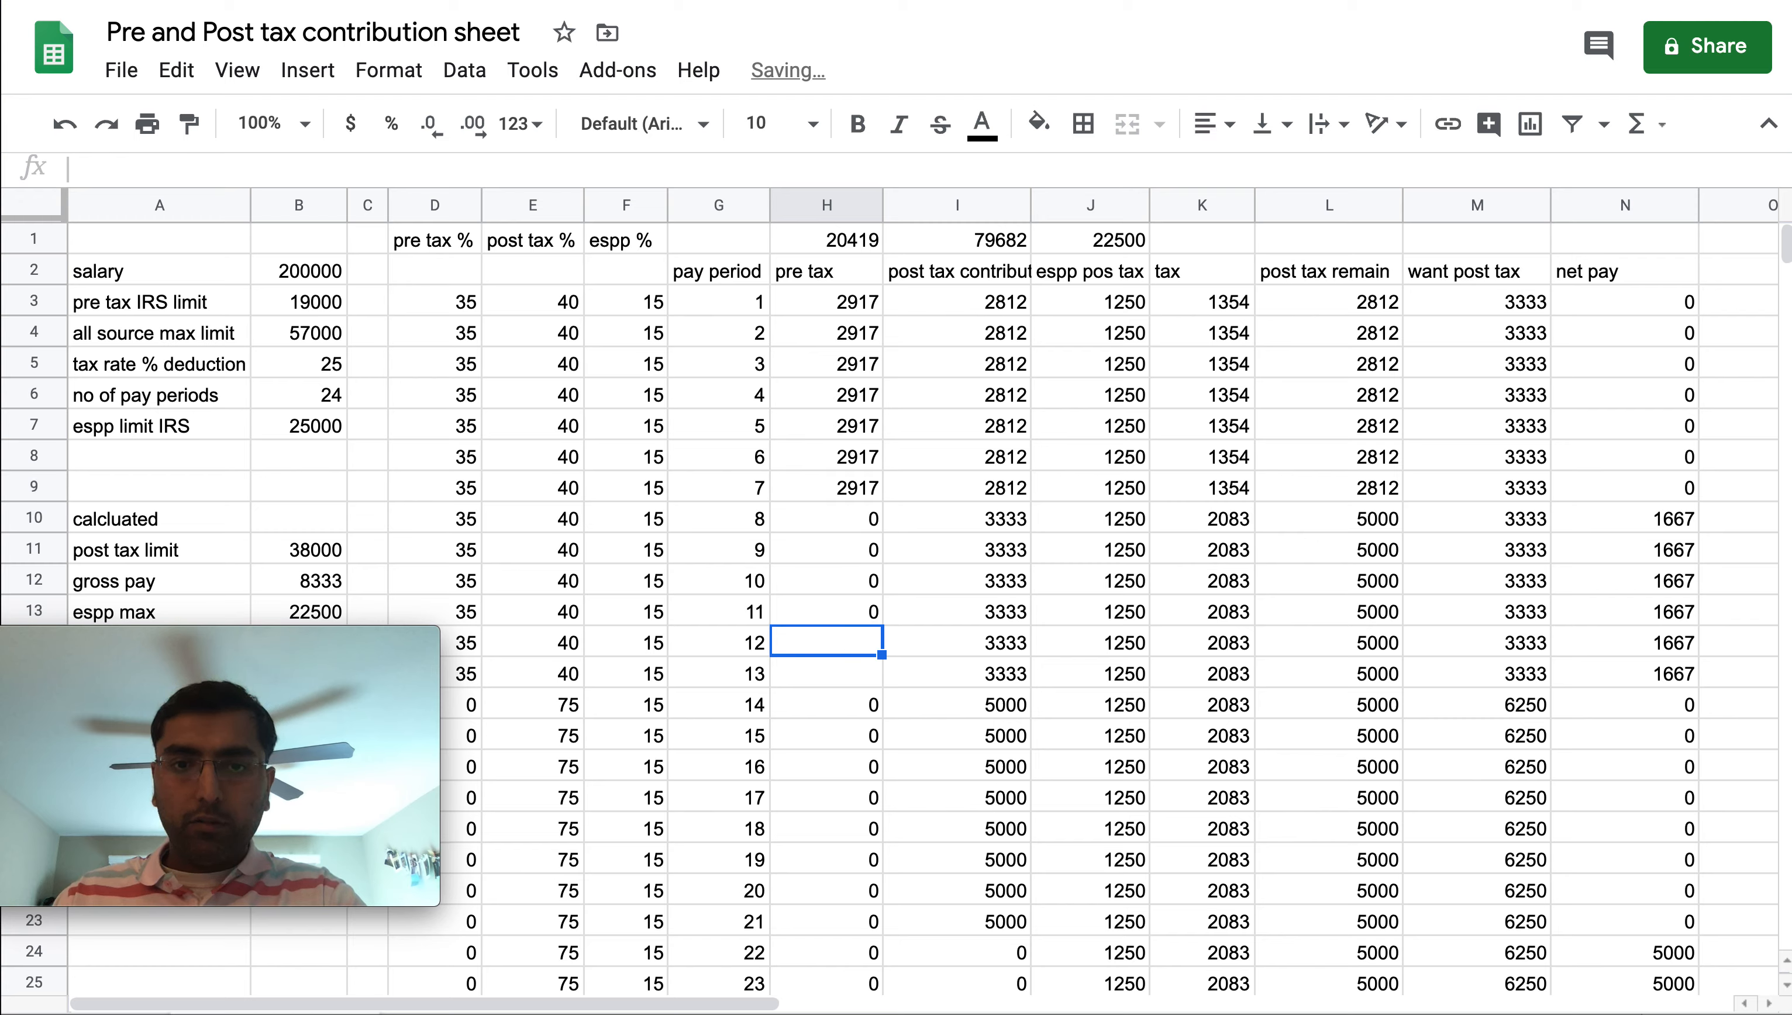
type("0")
key("Return")
type("0")
key("Return")
Clear the post tax contribution cells for pay periods 9 through 21
key("Right")
key("Up")
key("Up")
key("Up")
key("Up")
key("Up")
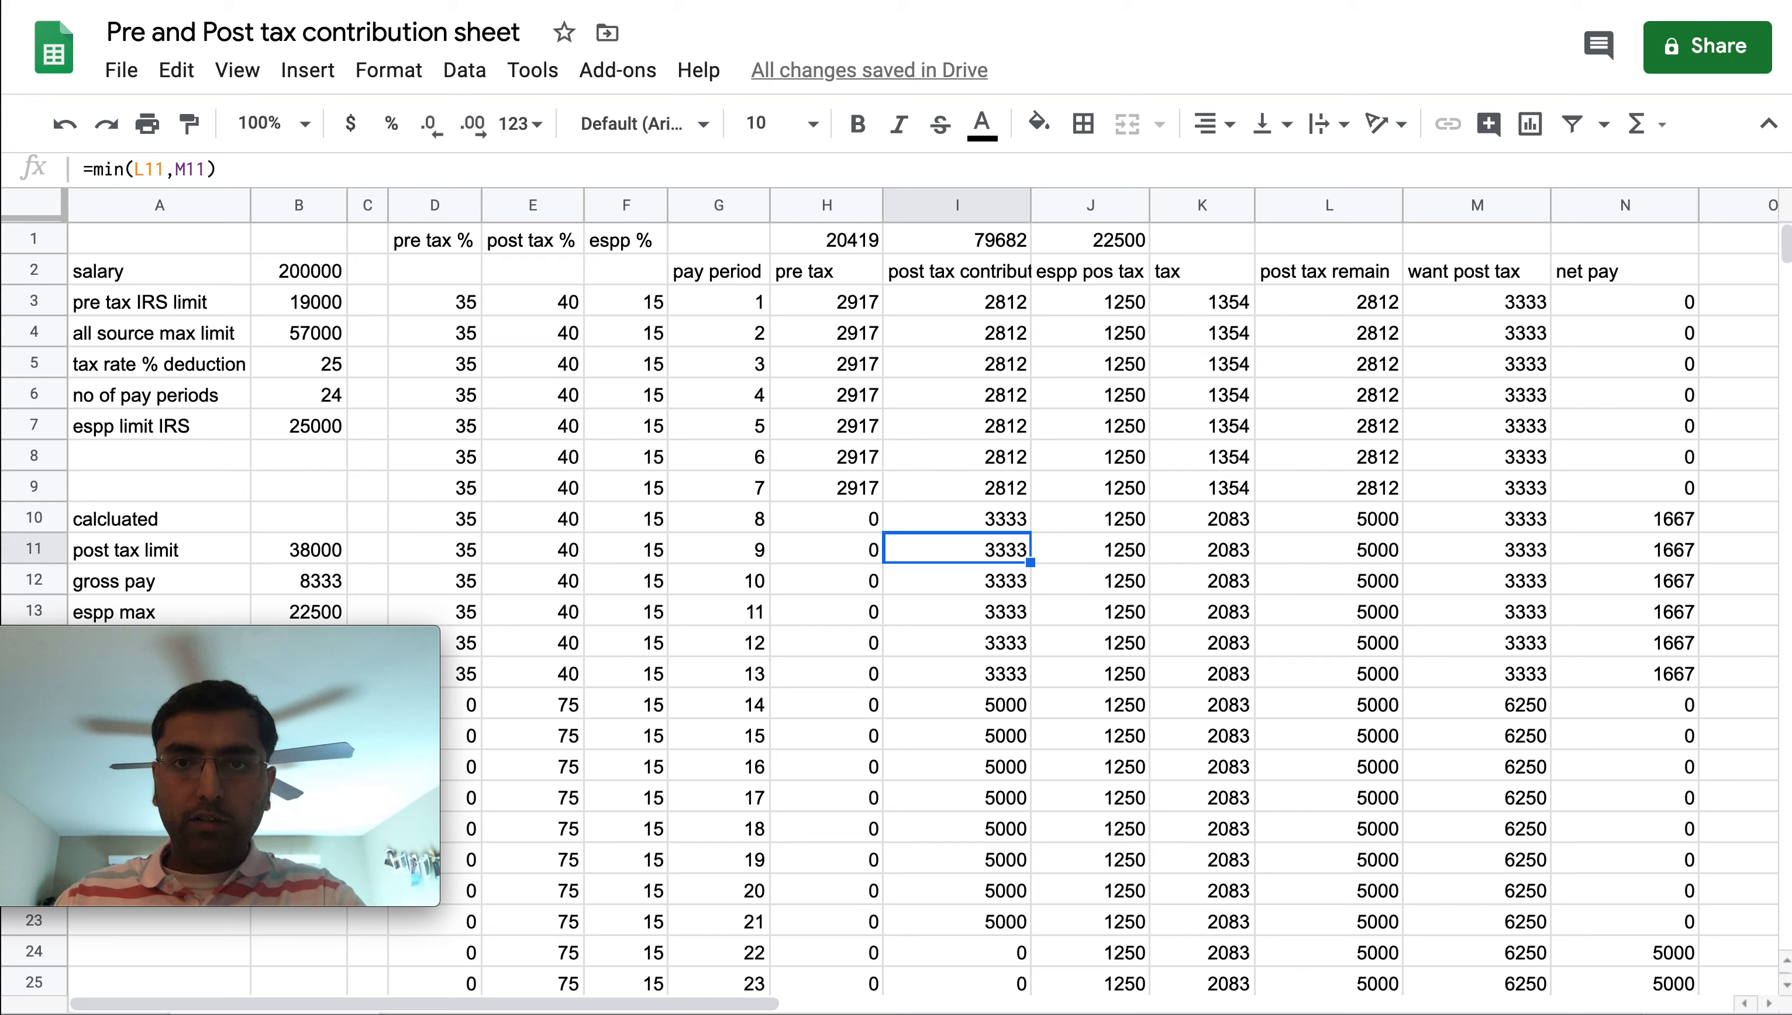
key("ctrl+Up")
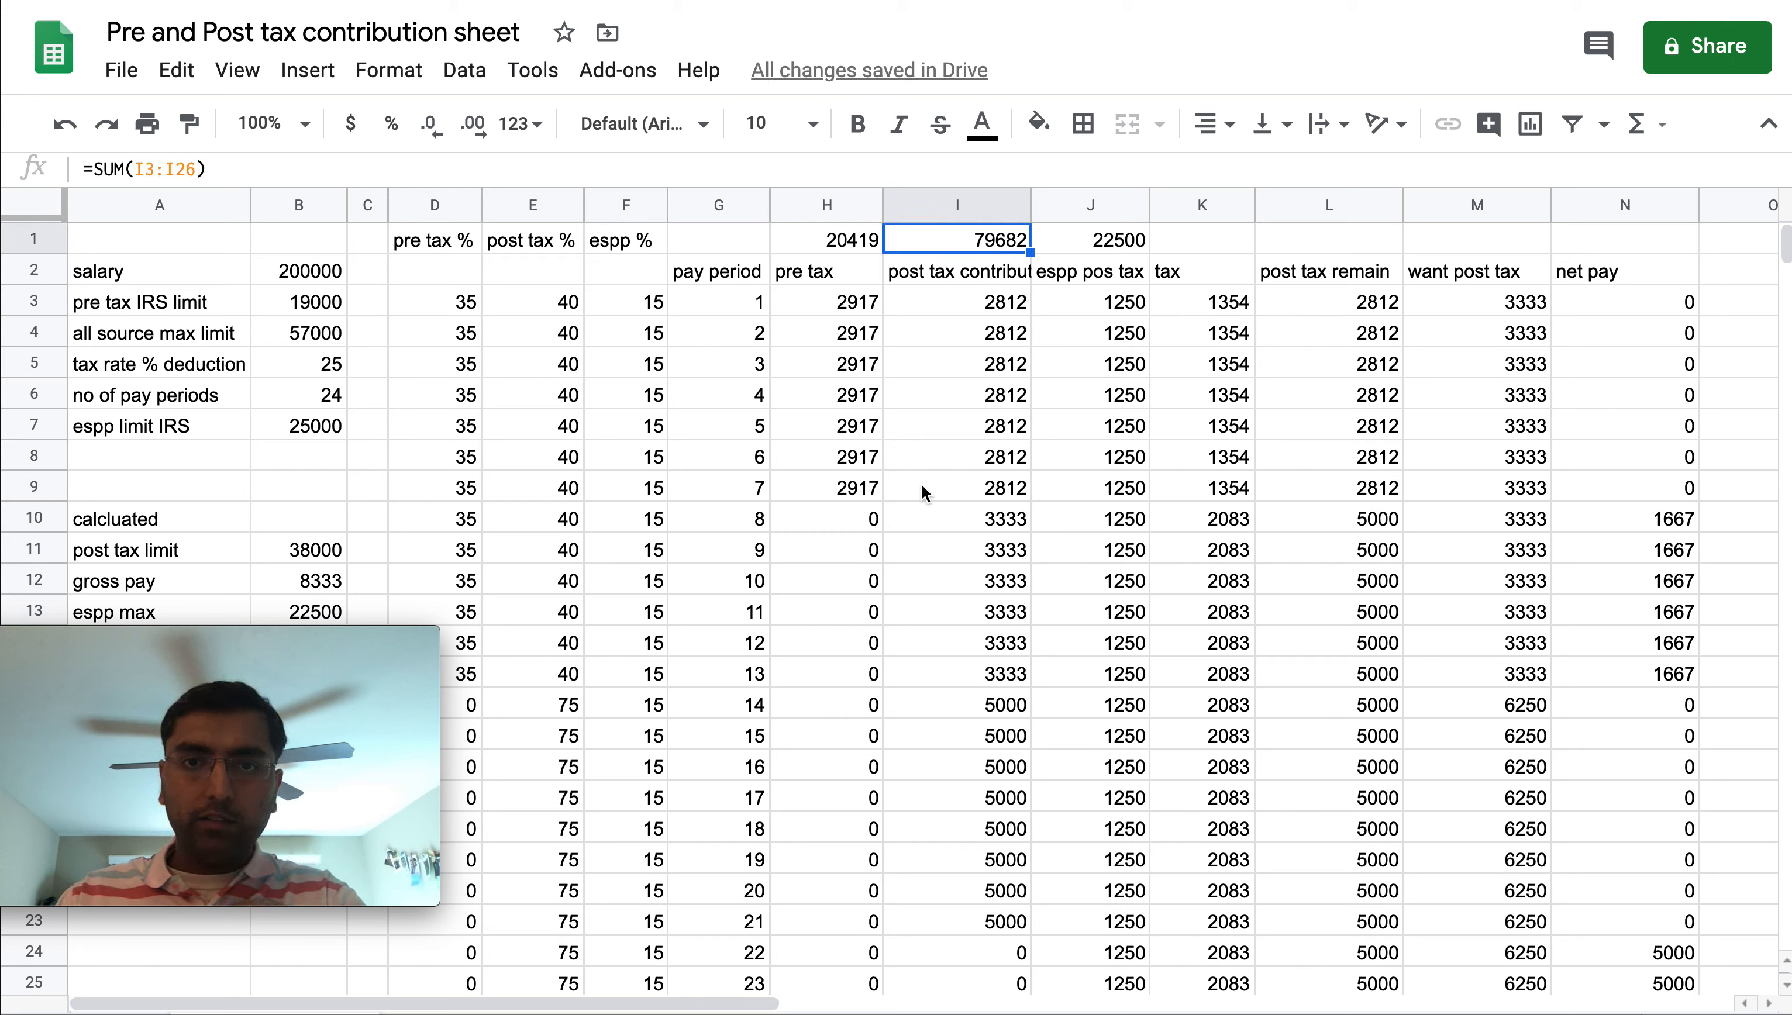
left_click(965, 921)
key("Delete")
key("Up")
key("Delete")
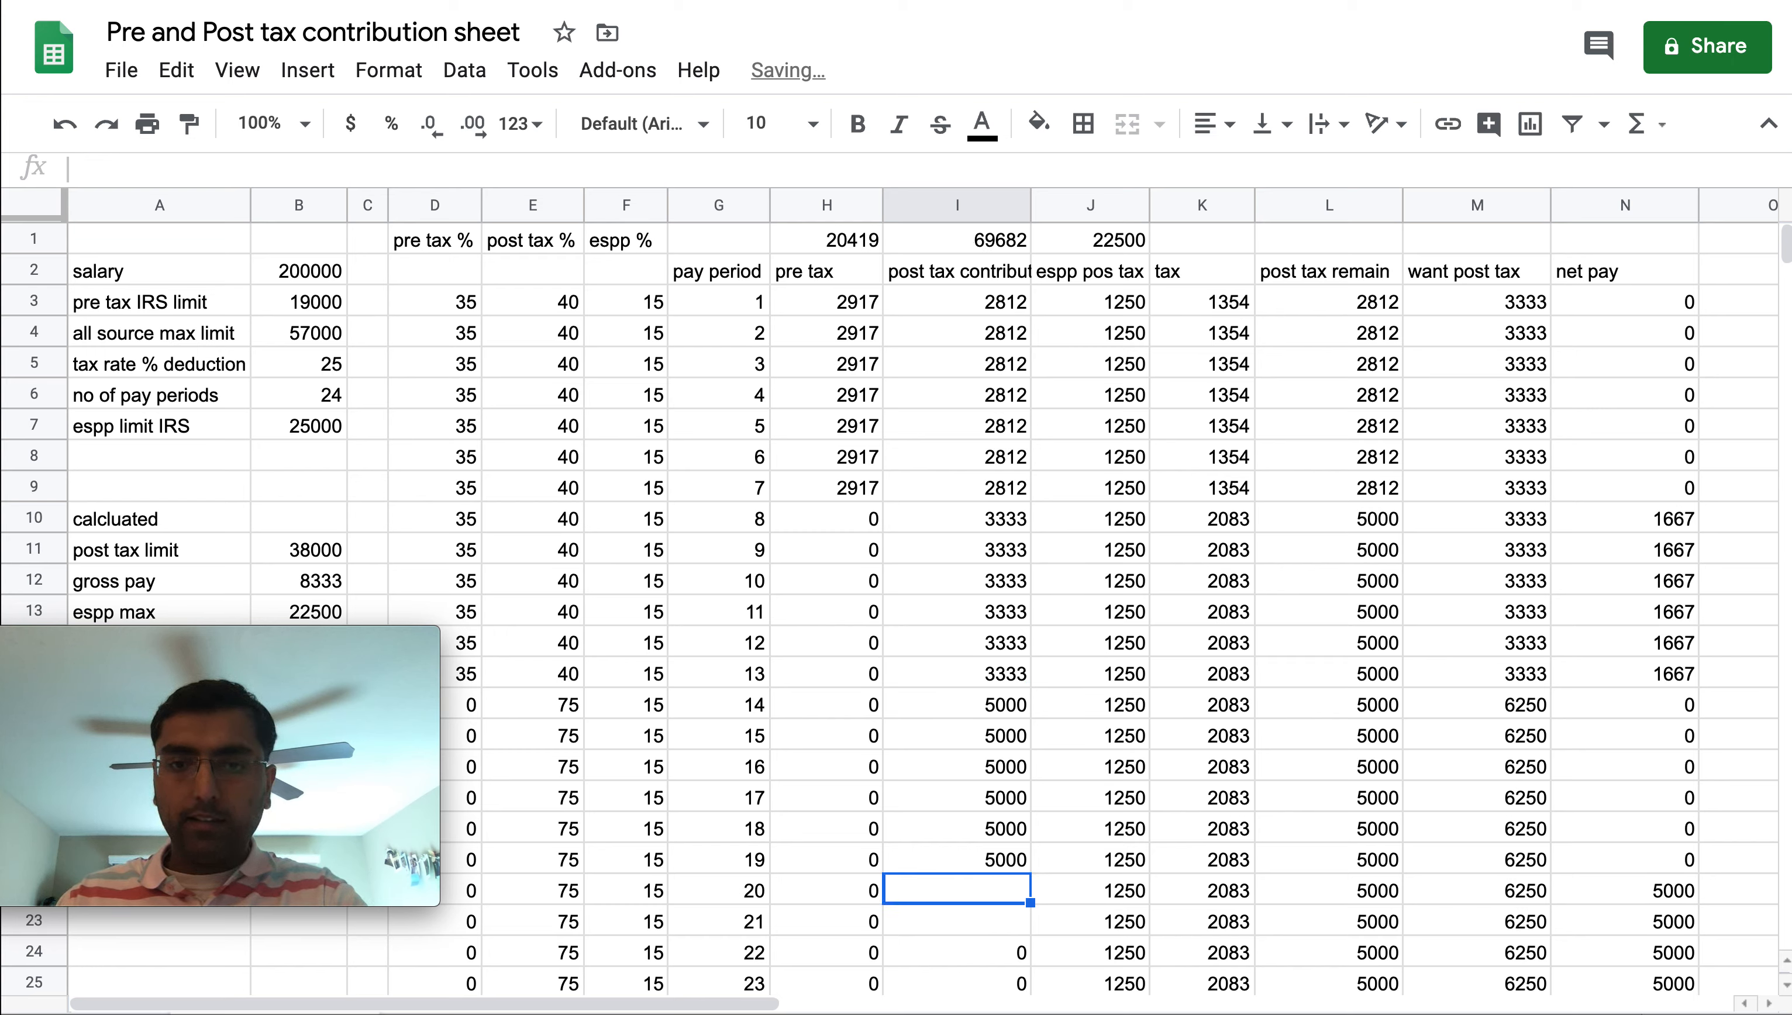
key("Up")
key("Delete")
key("Up")
key("Delete")
key("Up")
key("Delete")
key("Up")
key("Delete")
key("Up")
key("Delete")
key("Up")
key("Delete")
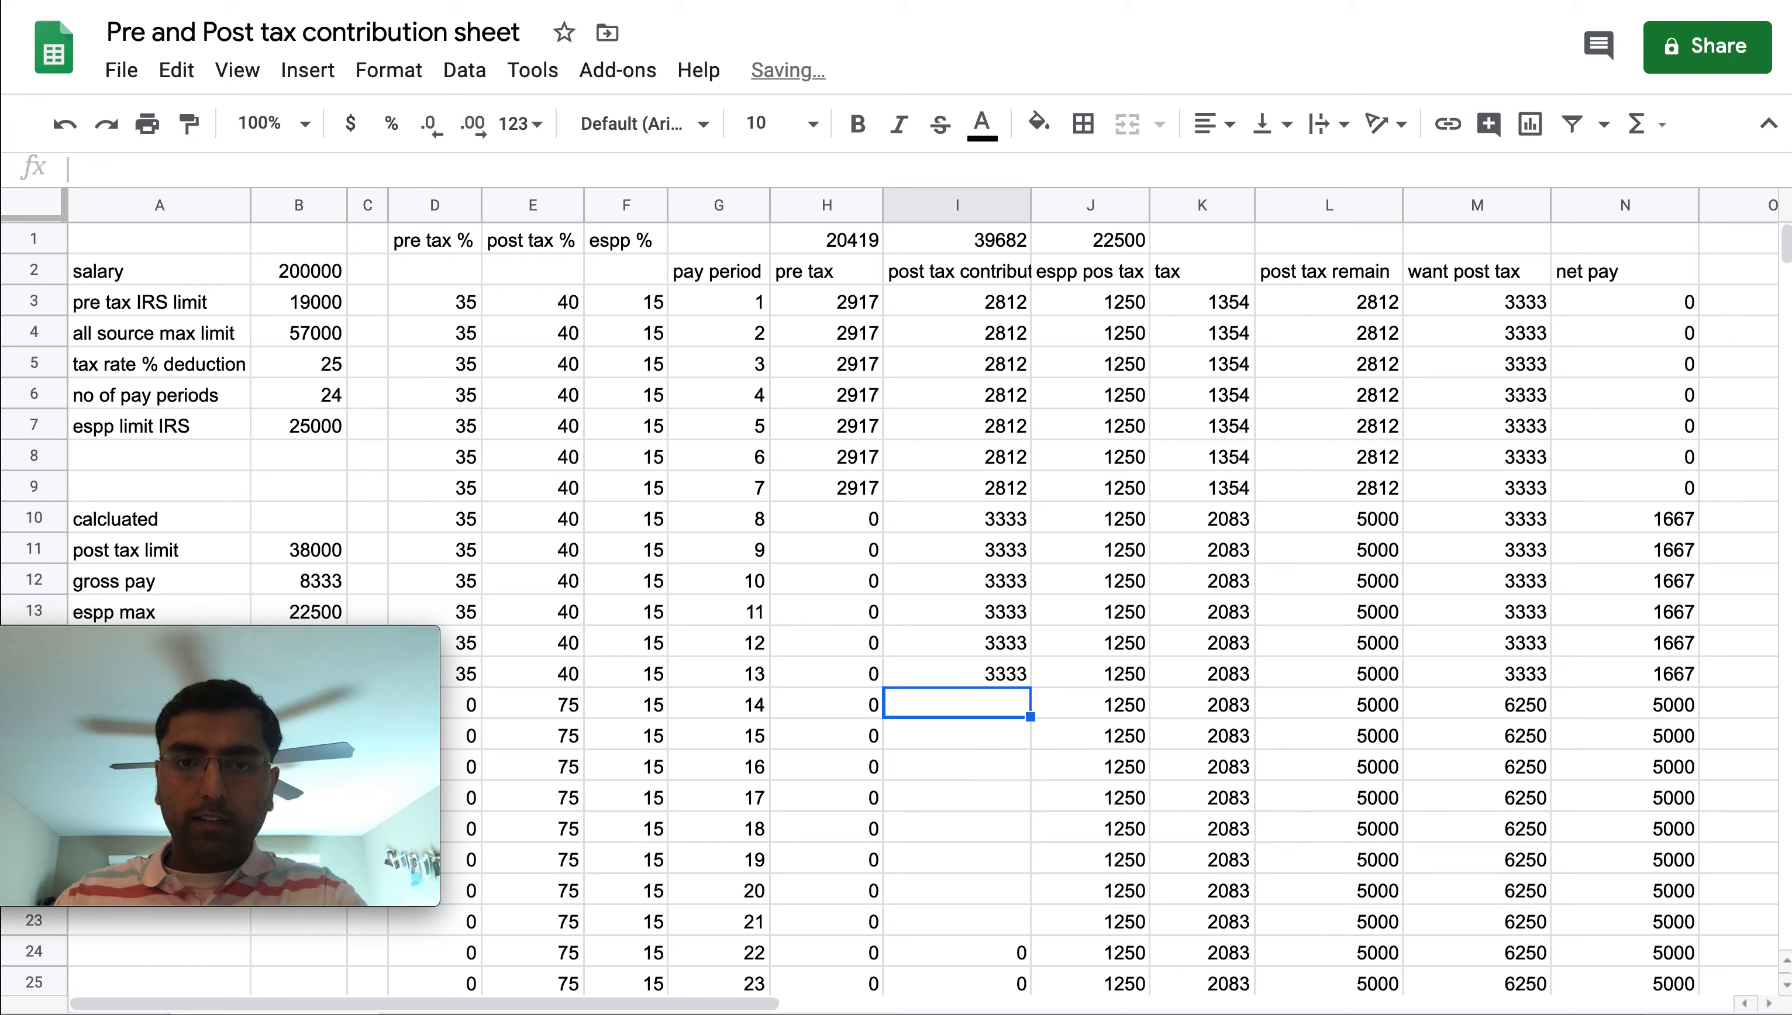
key("Up")
key("Delete")
key("Up")
key("Delete")
key("Up")
key("Delete")
key("Up")
key("Delete")
key("Up")
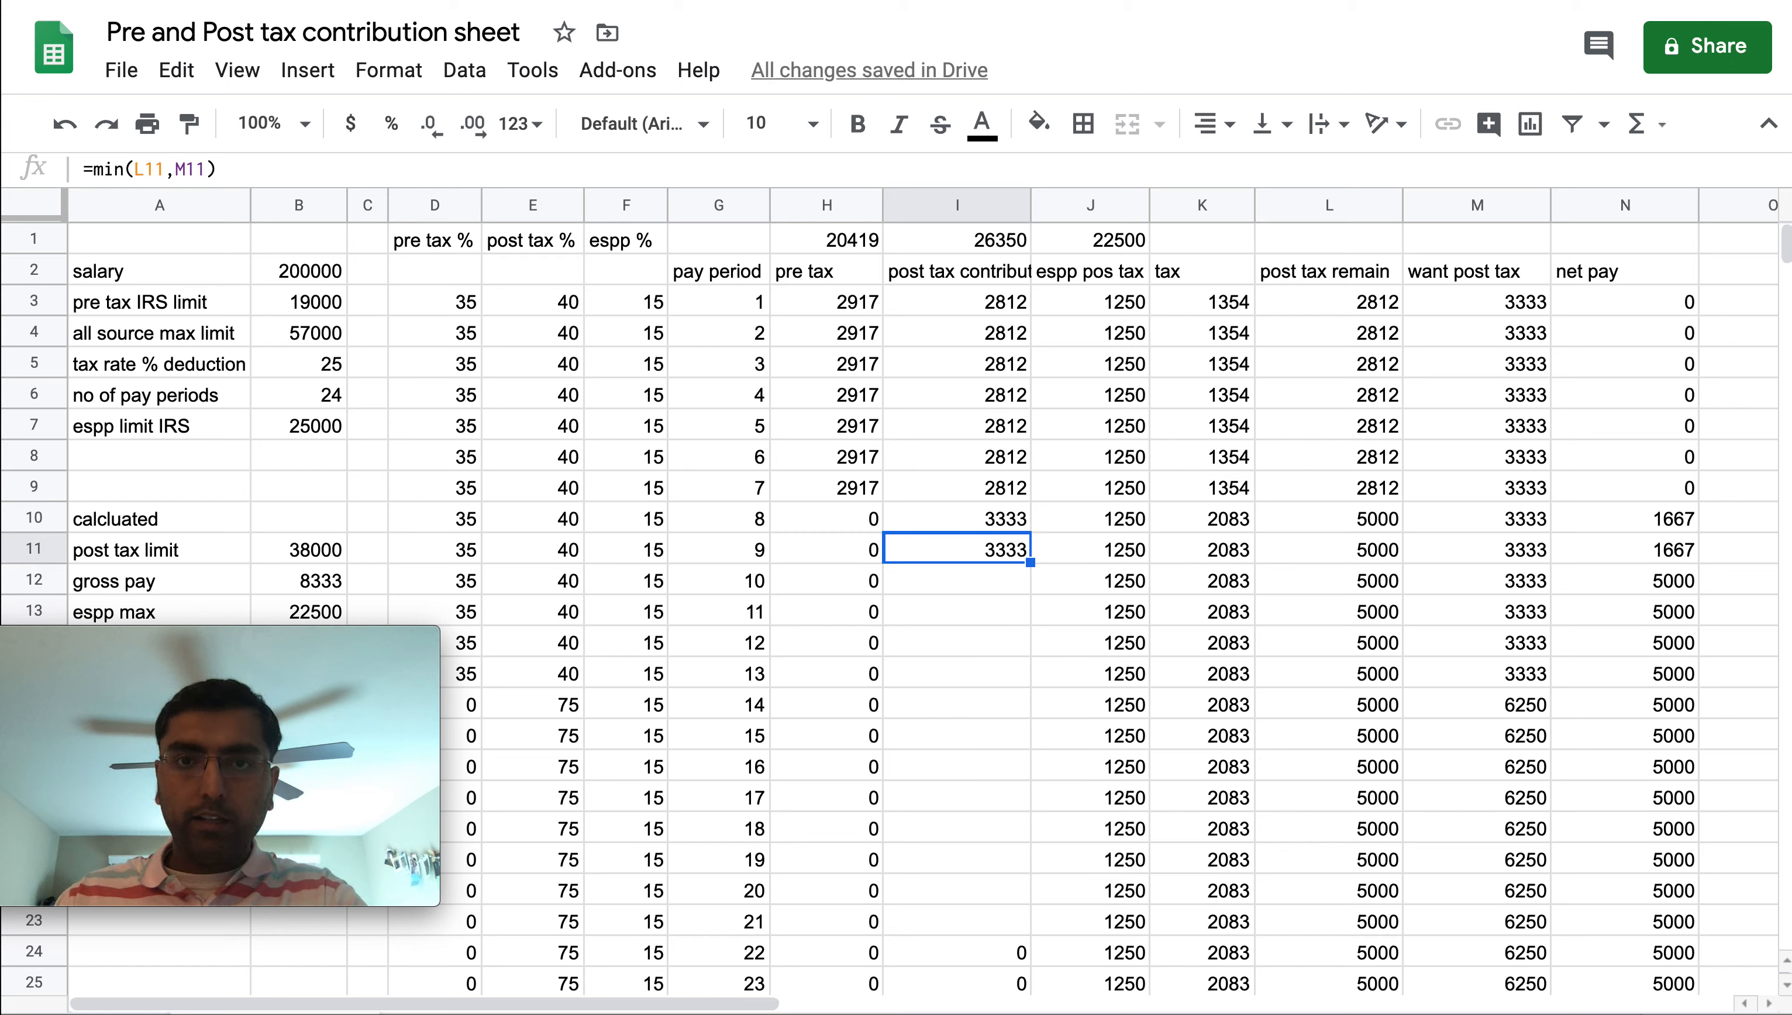
key("Delete")
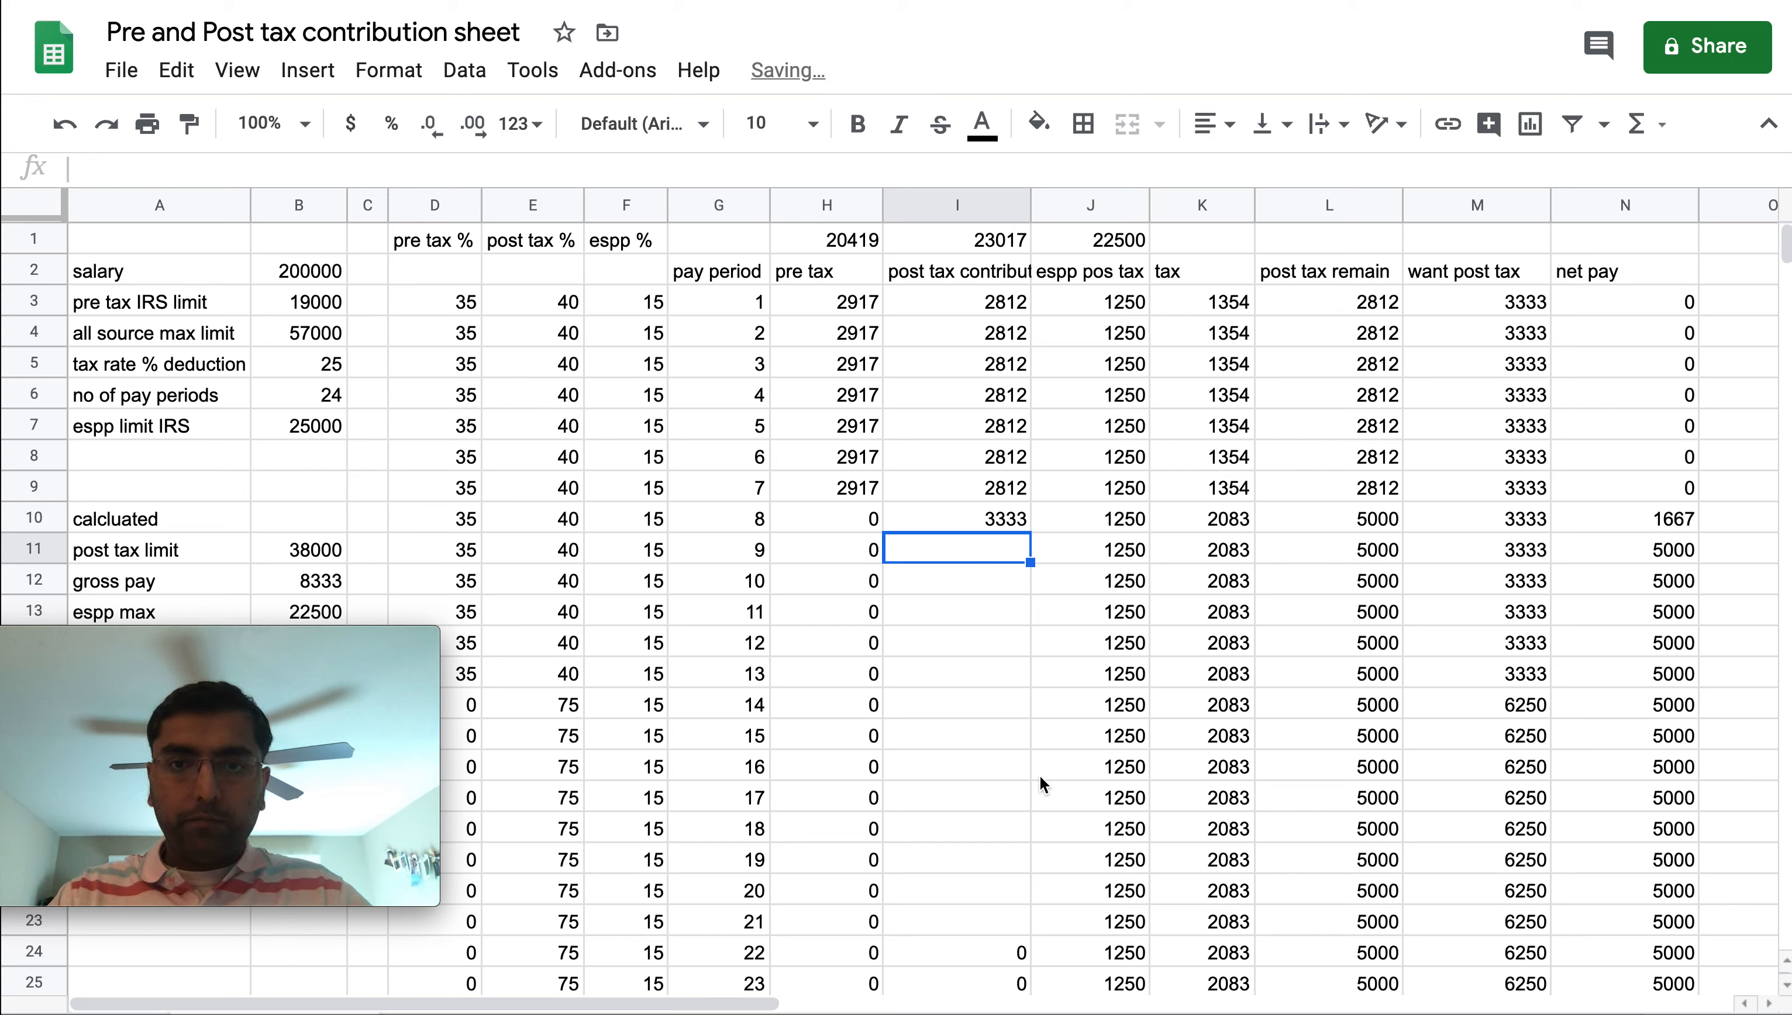
Copy the pay period 8 post tax contribution formula into pay periods 9 through 13
left_click(1000, 518)
key("ctrl+c")
key("Down")
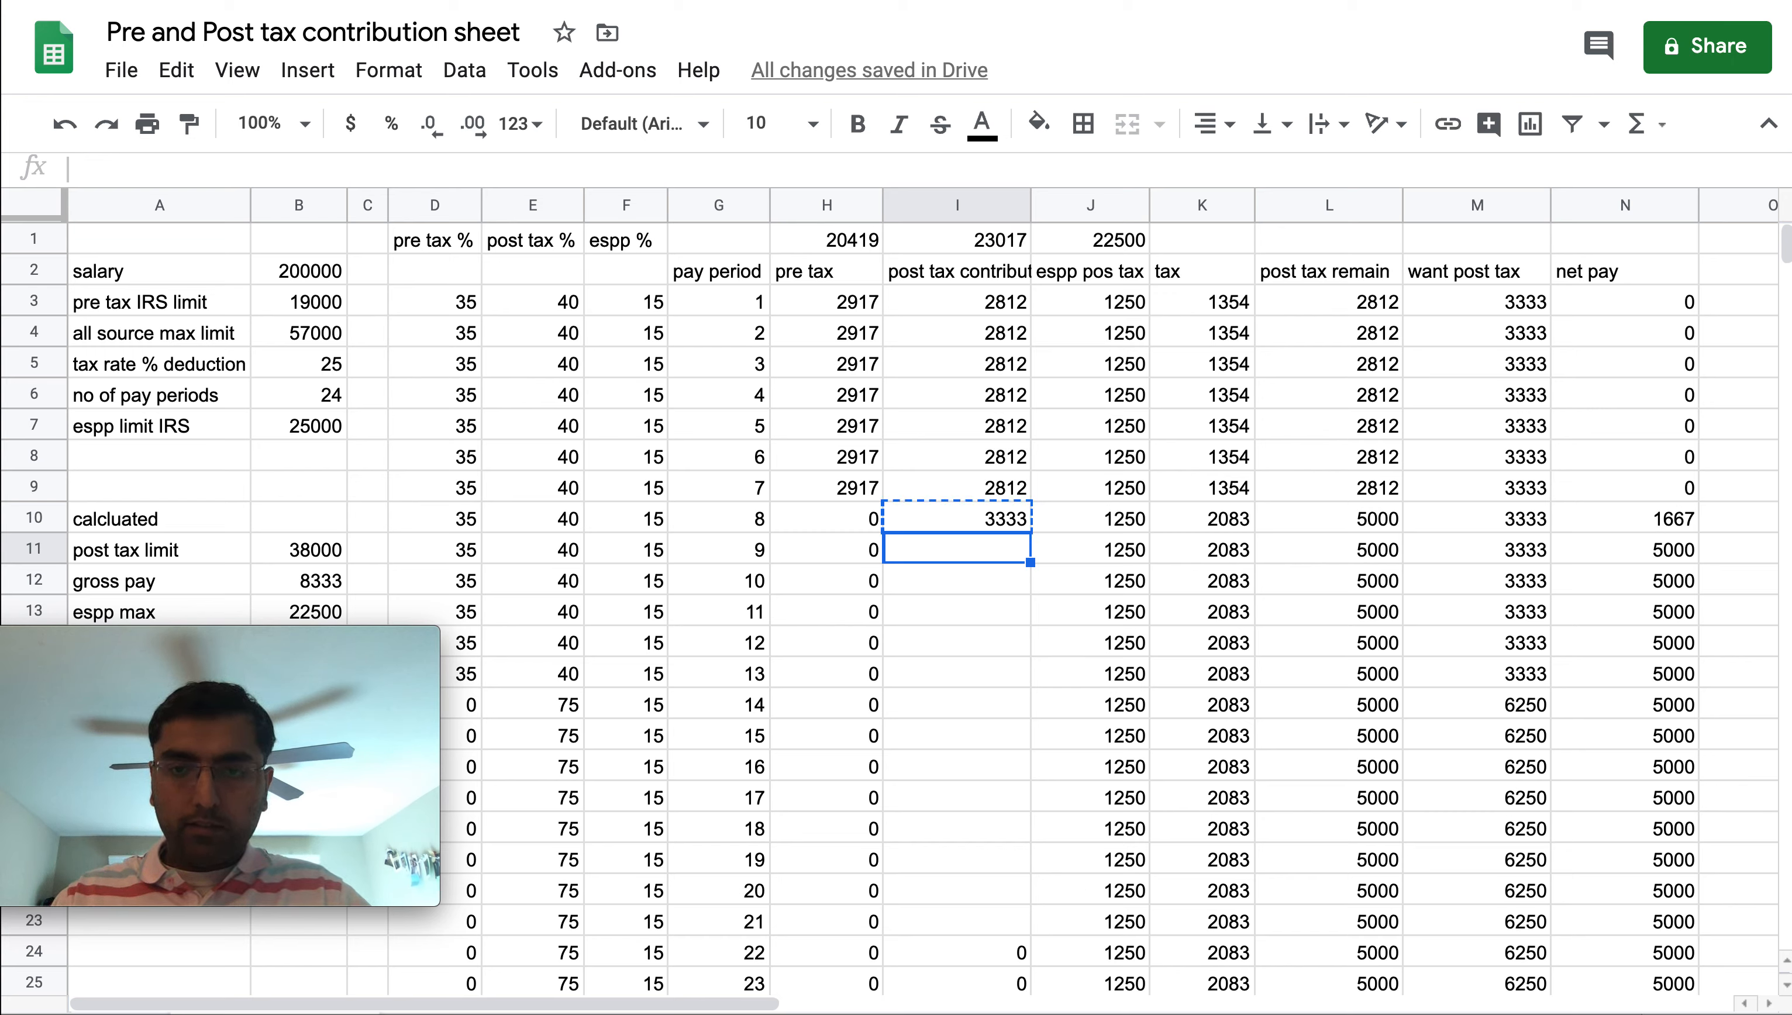
key("ctrl+v")
key("Down")
key("ctrl+v")
key("Down")
key("ctrl+v")
key("Down")
key("ctrl+v")
key("Down")
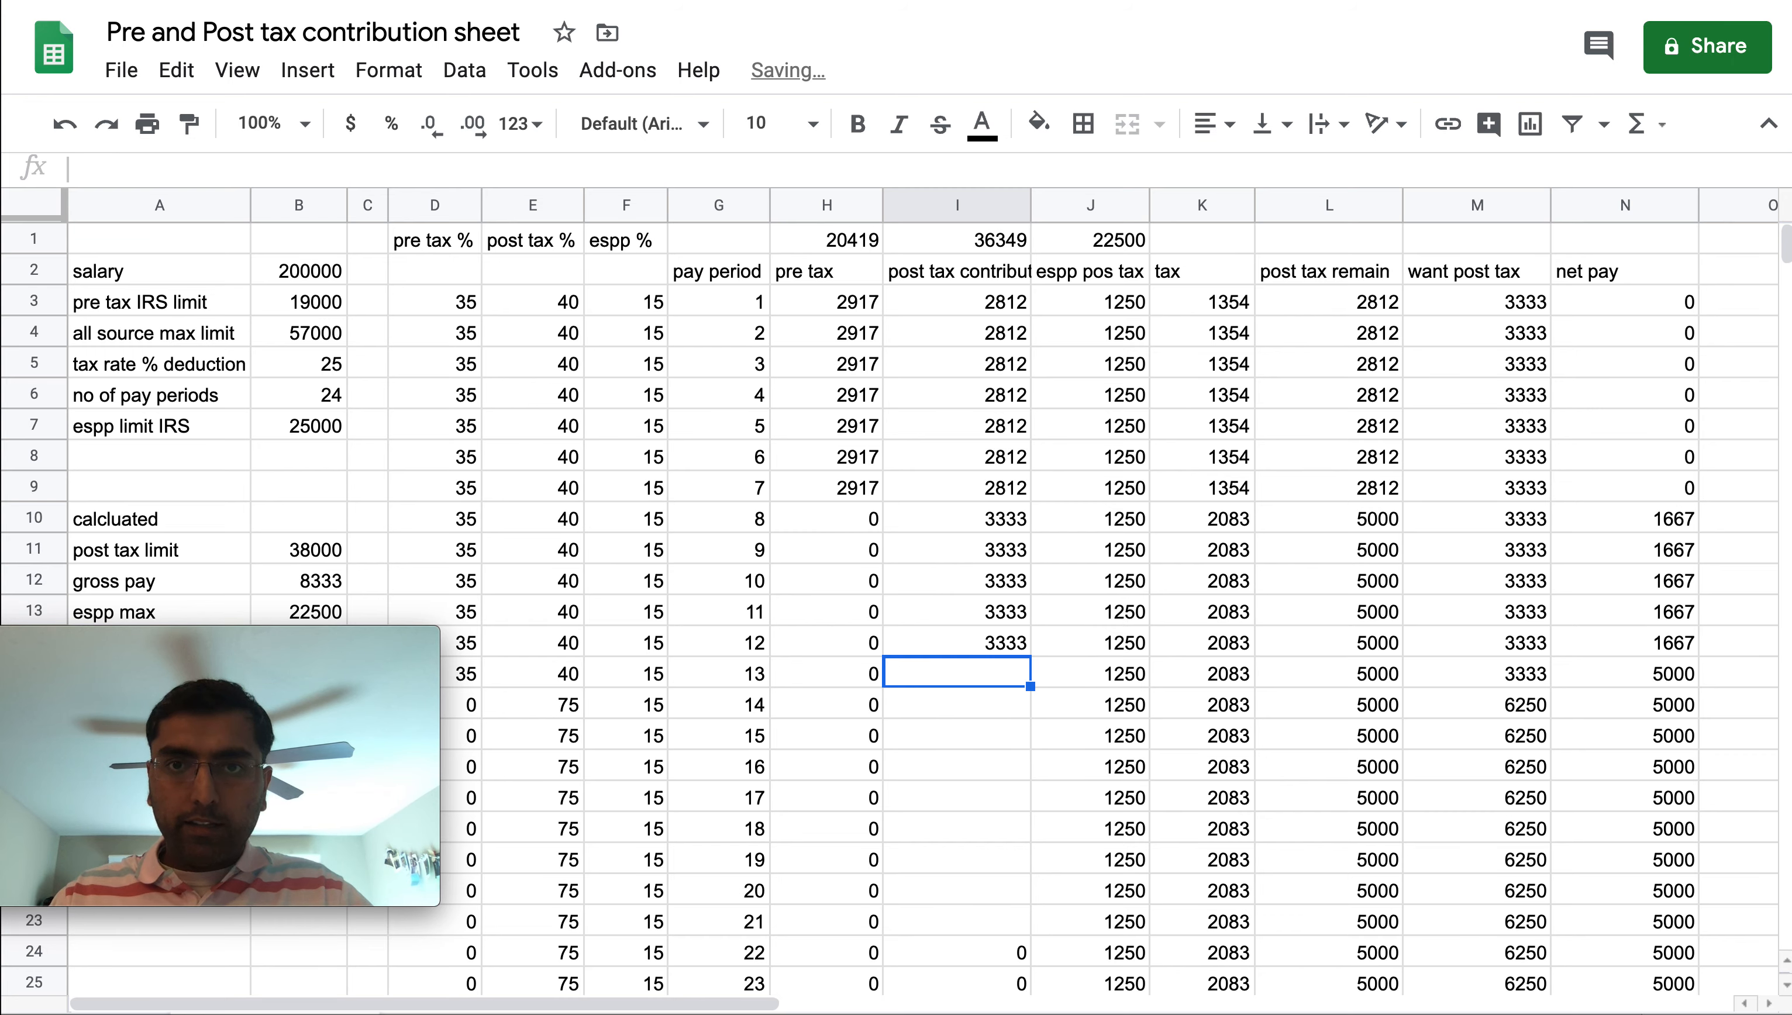
key("ctrl+v")
key("Down")
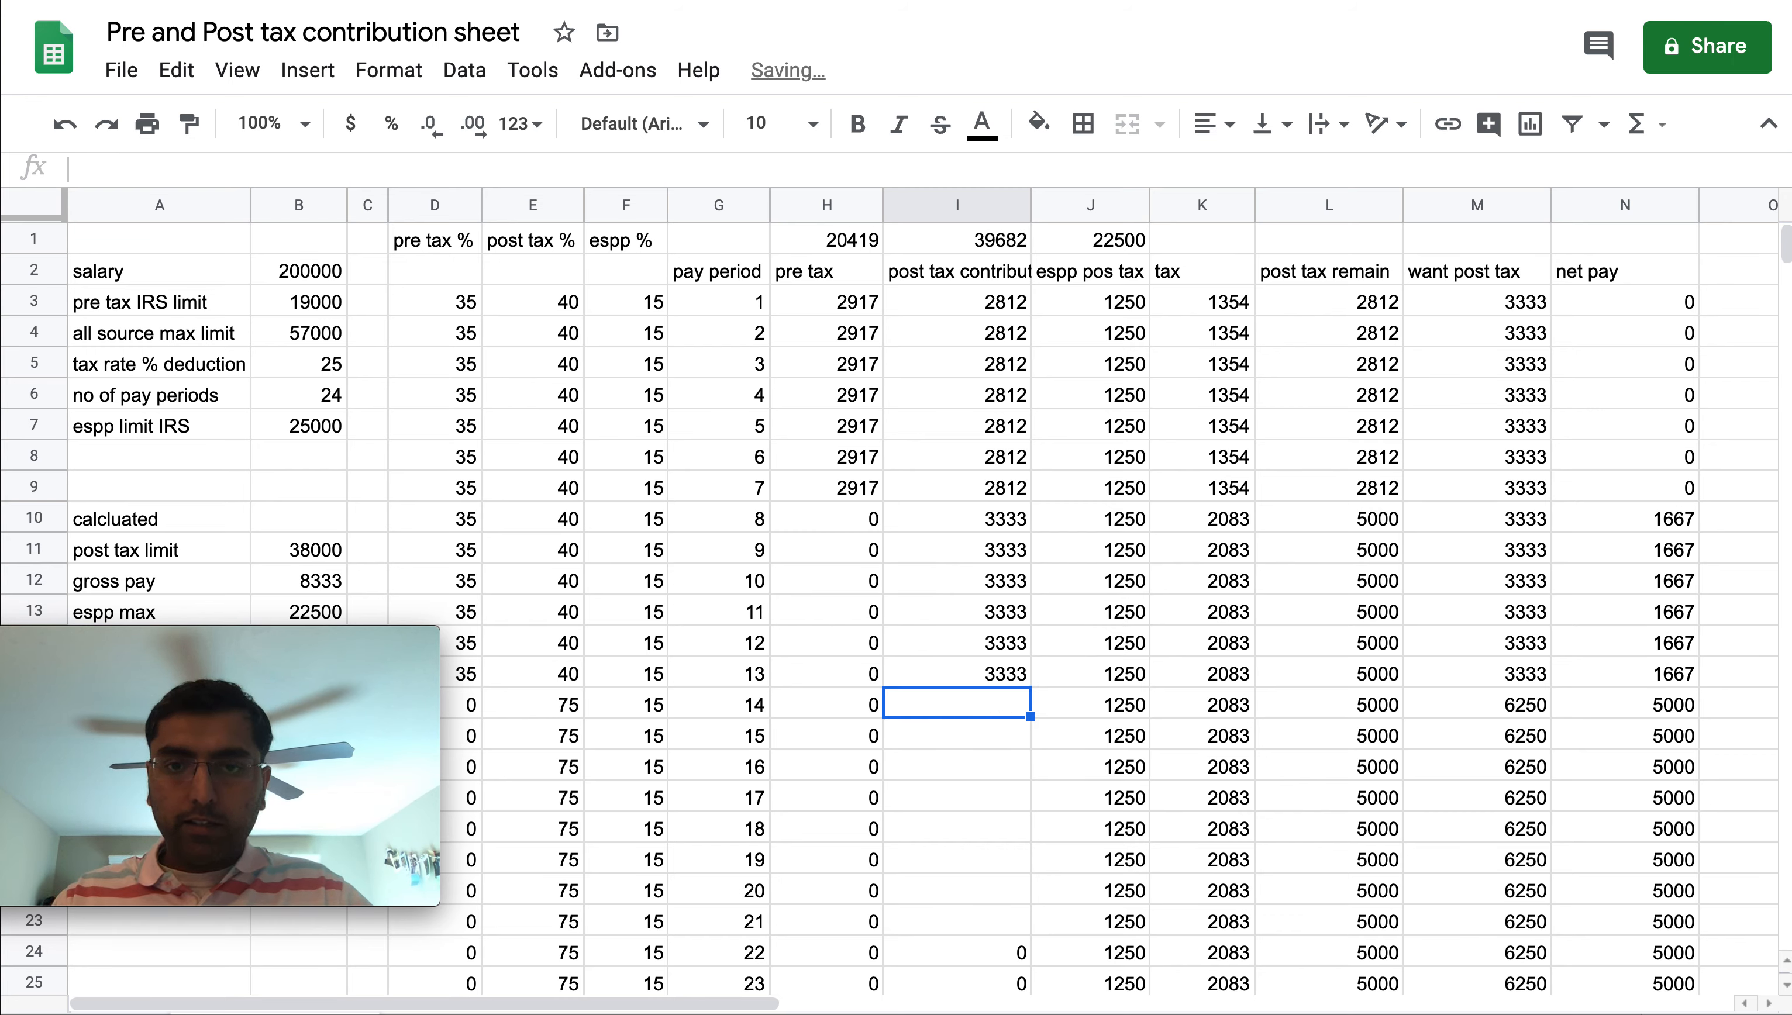
Clear the espp pos tax amount for pay period 24
key("Right")
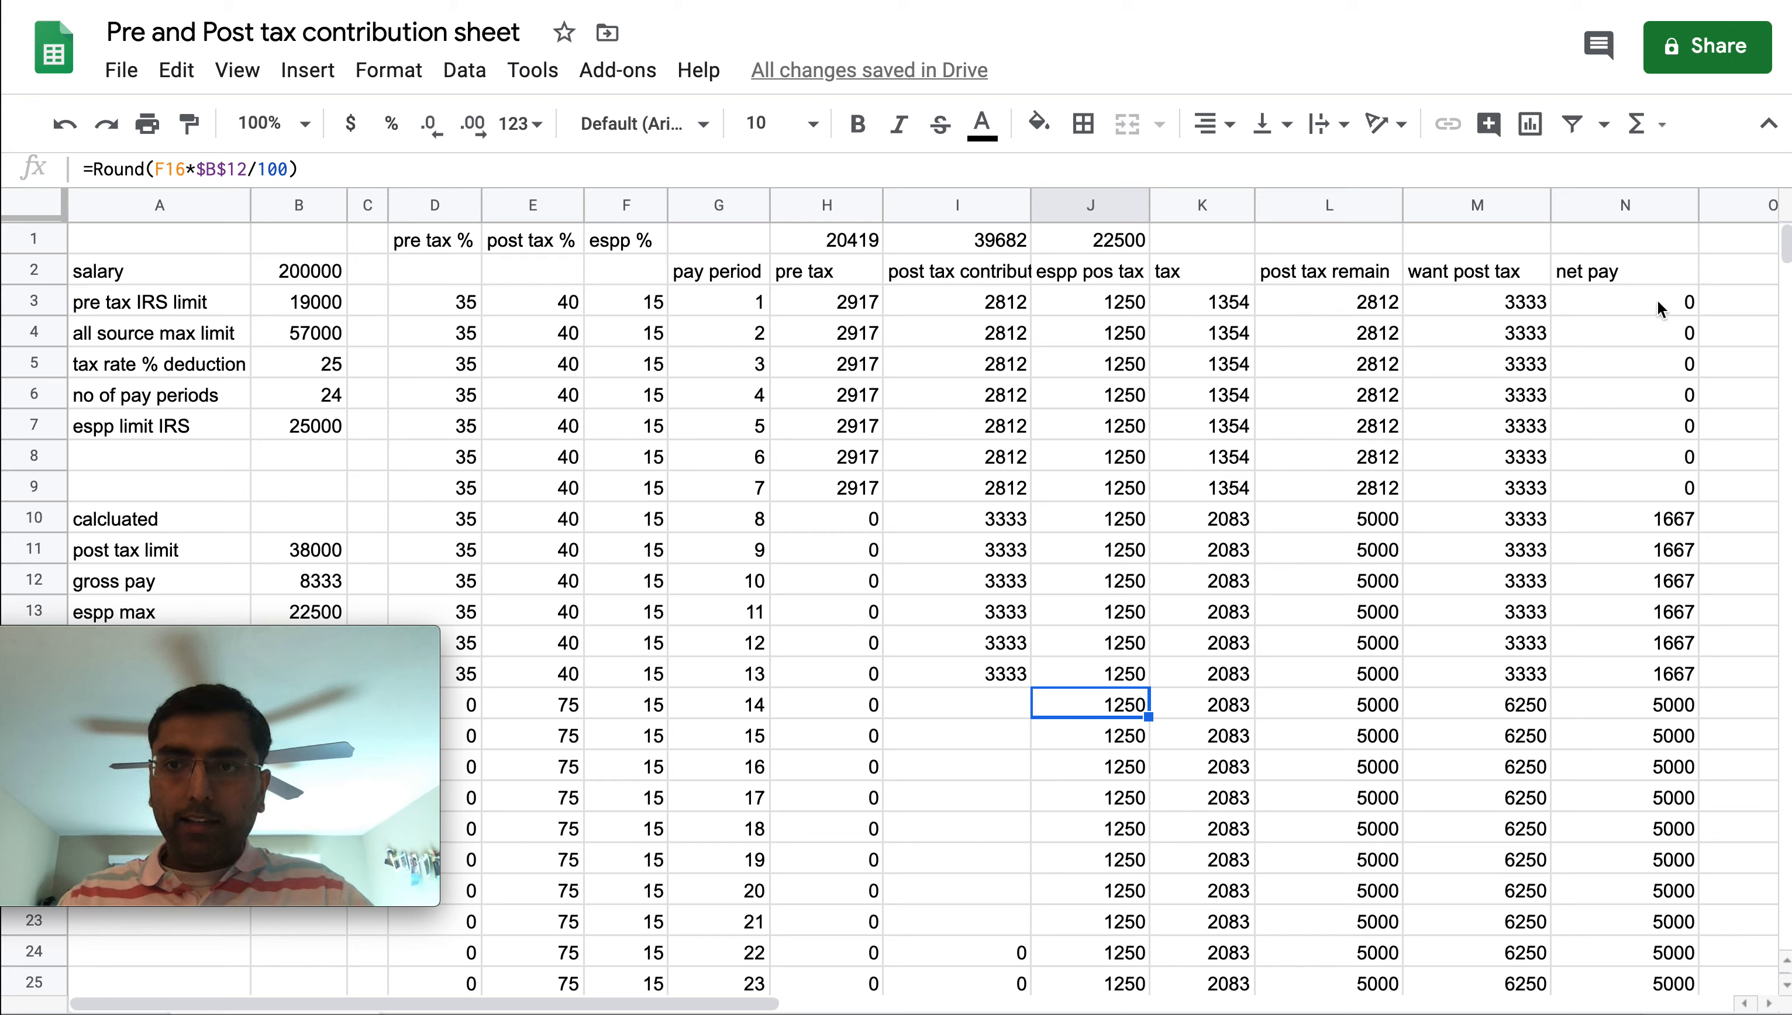
left_click_drag(1658, 302, 1653, 488)
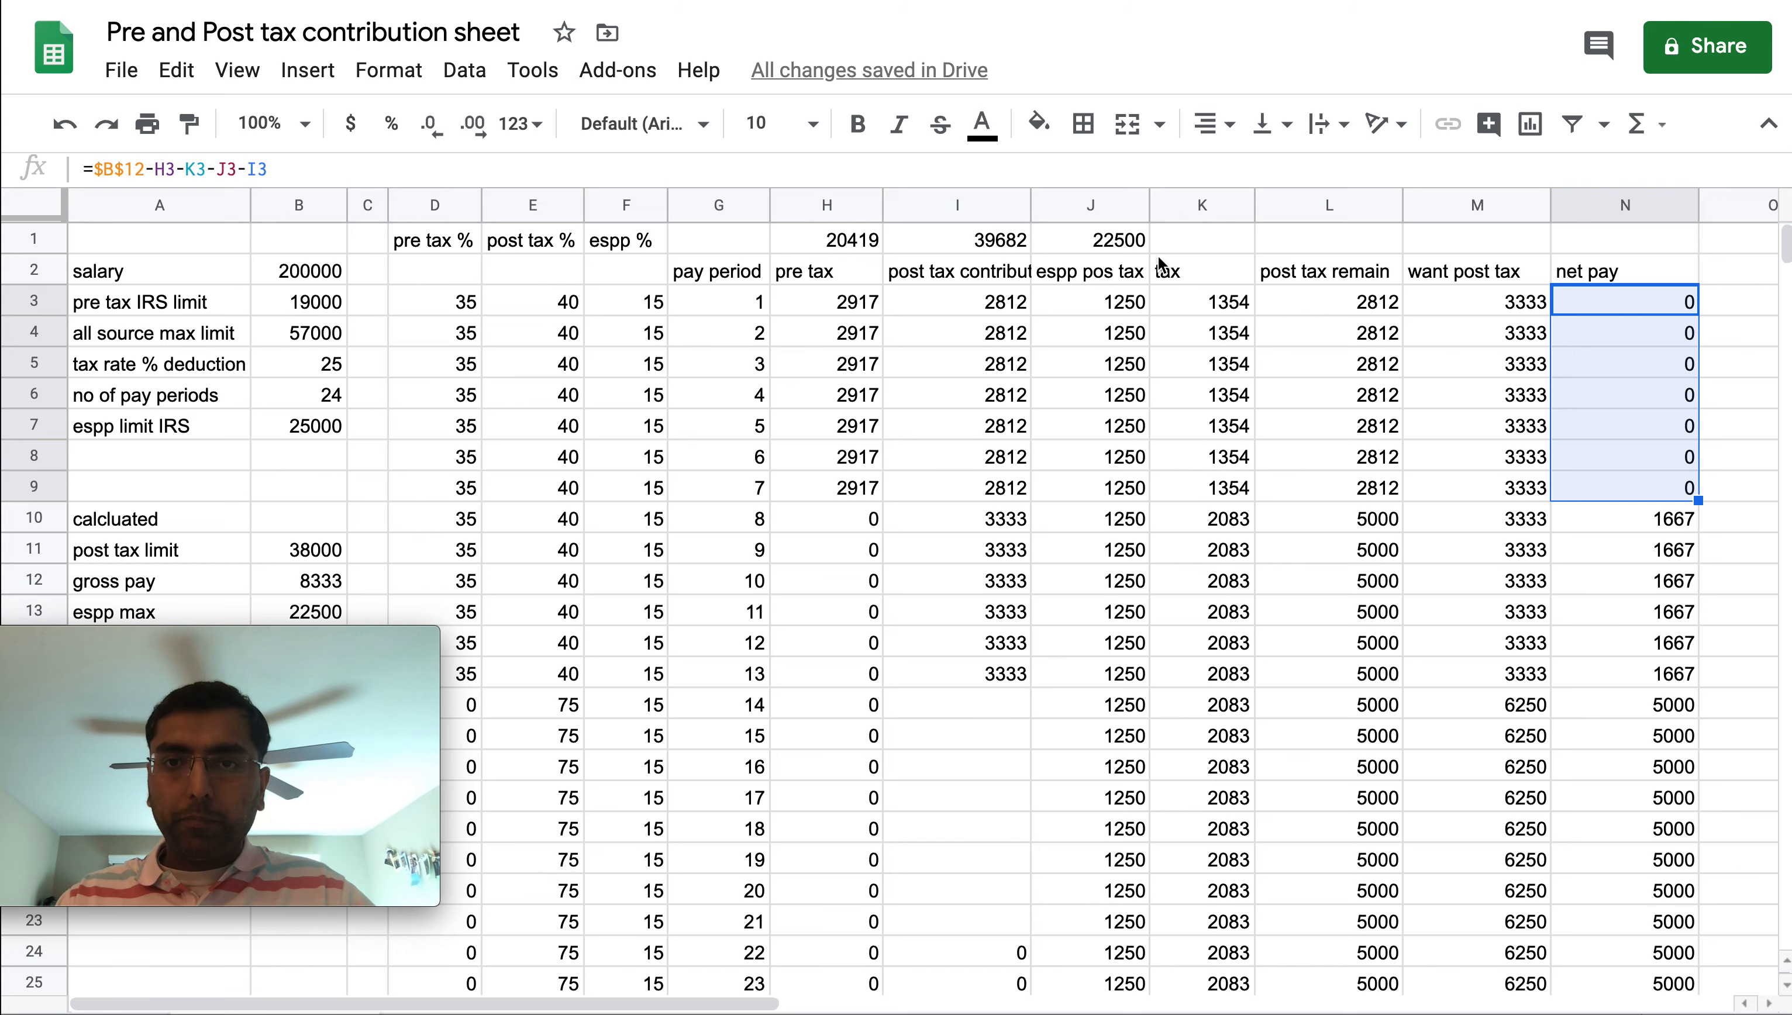
left_click(1099, 245)
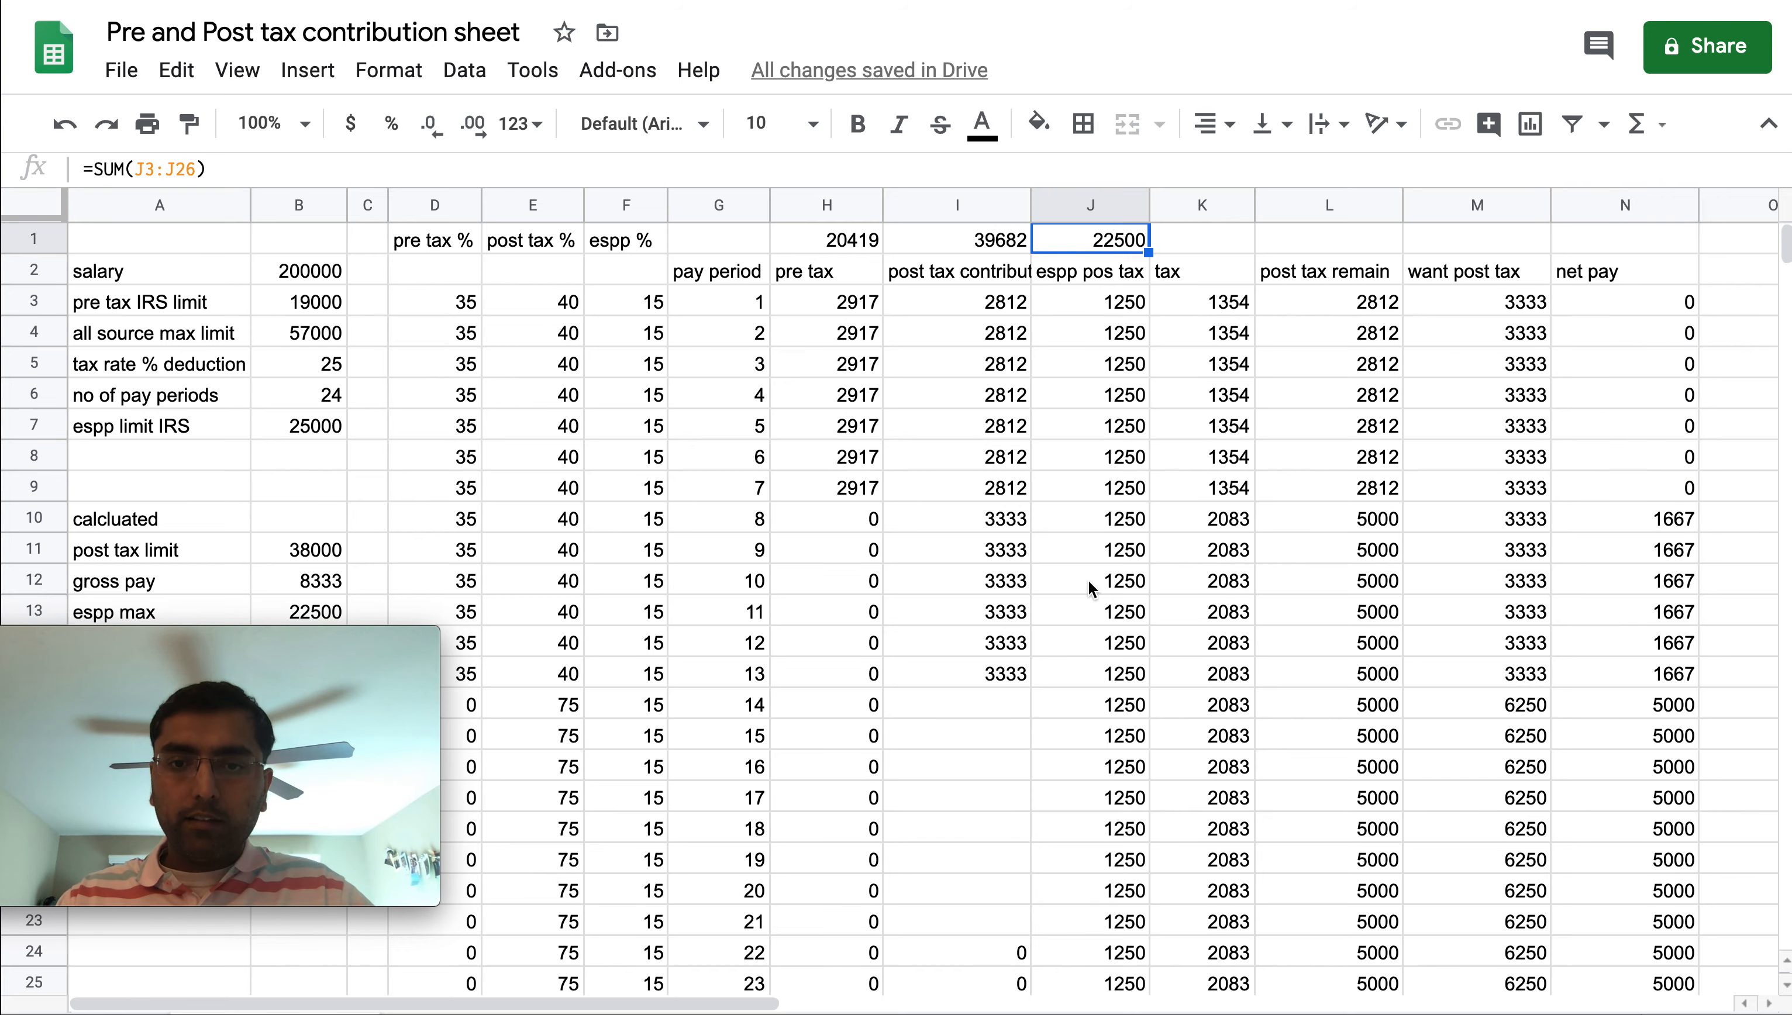
scroll(1092, 589, "down", 2)
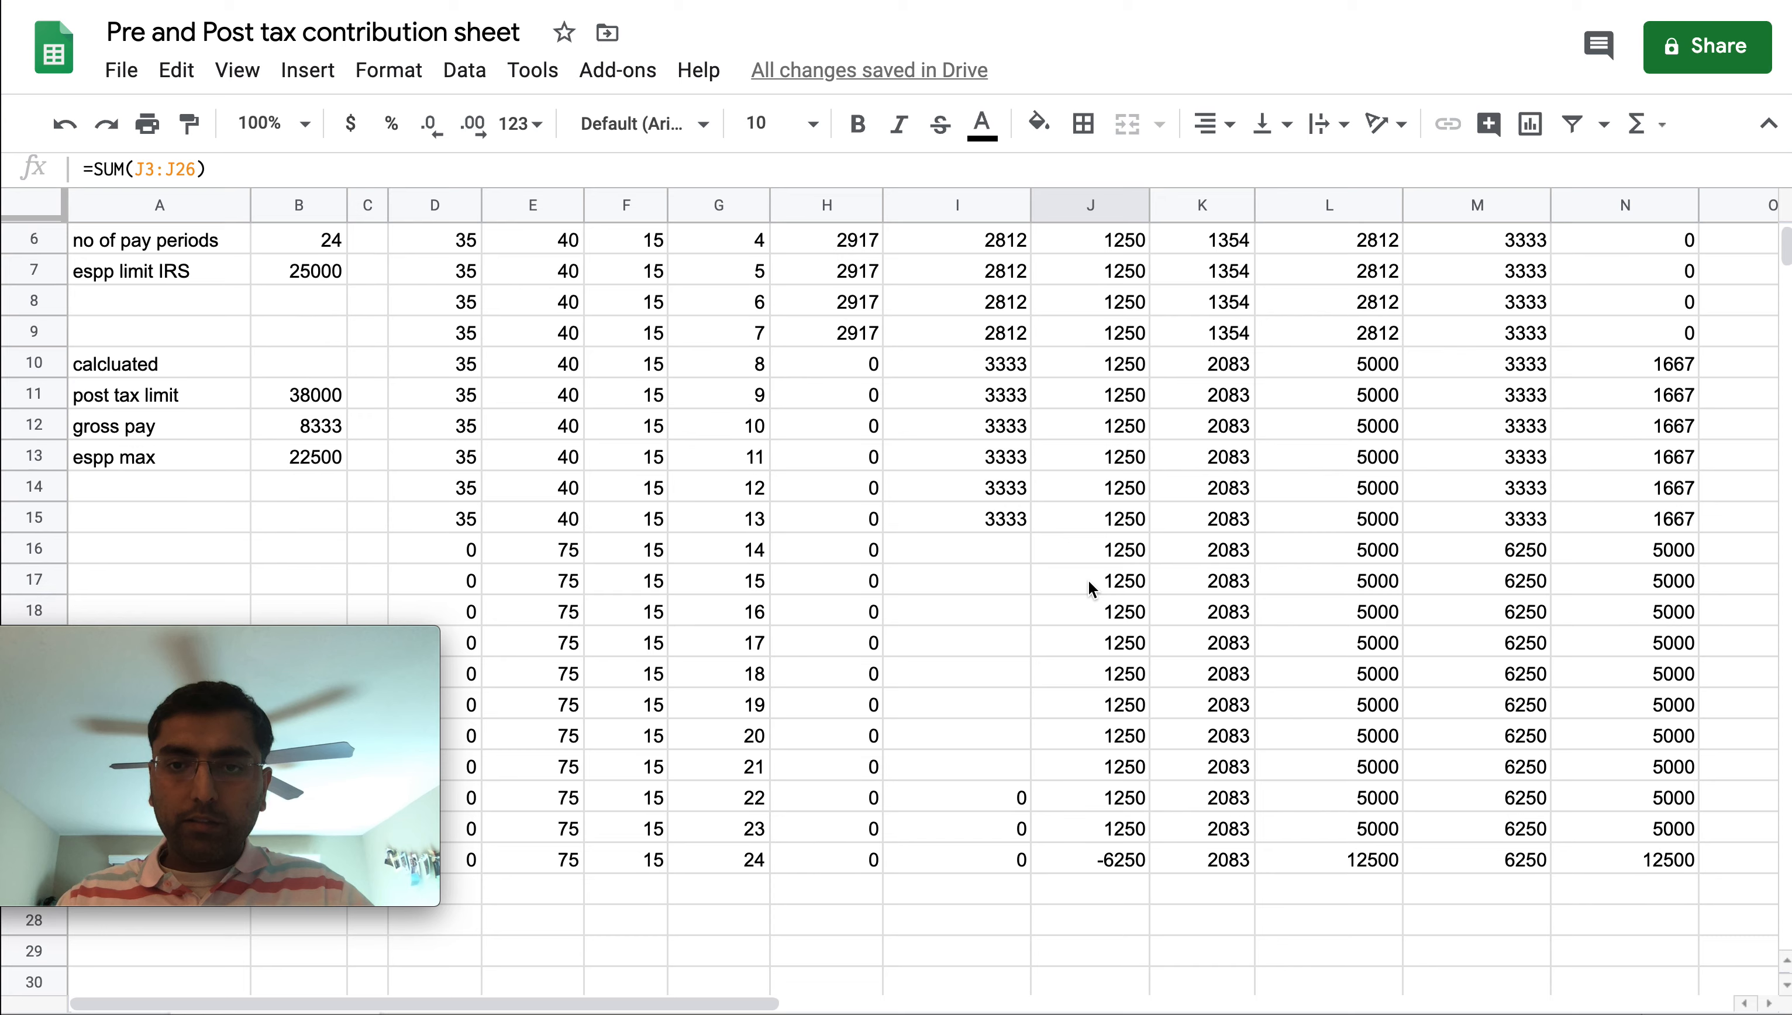
left_click(1107, 860)
key("Delete")
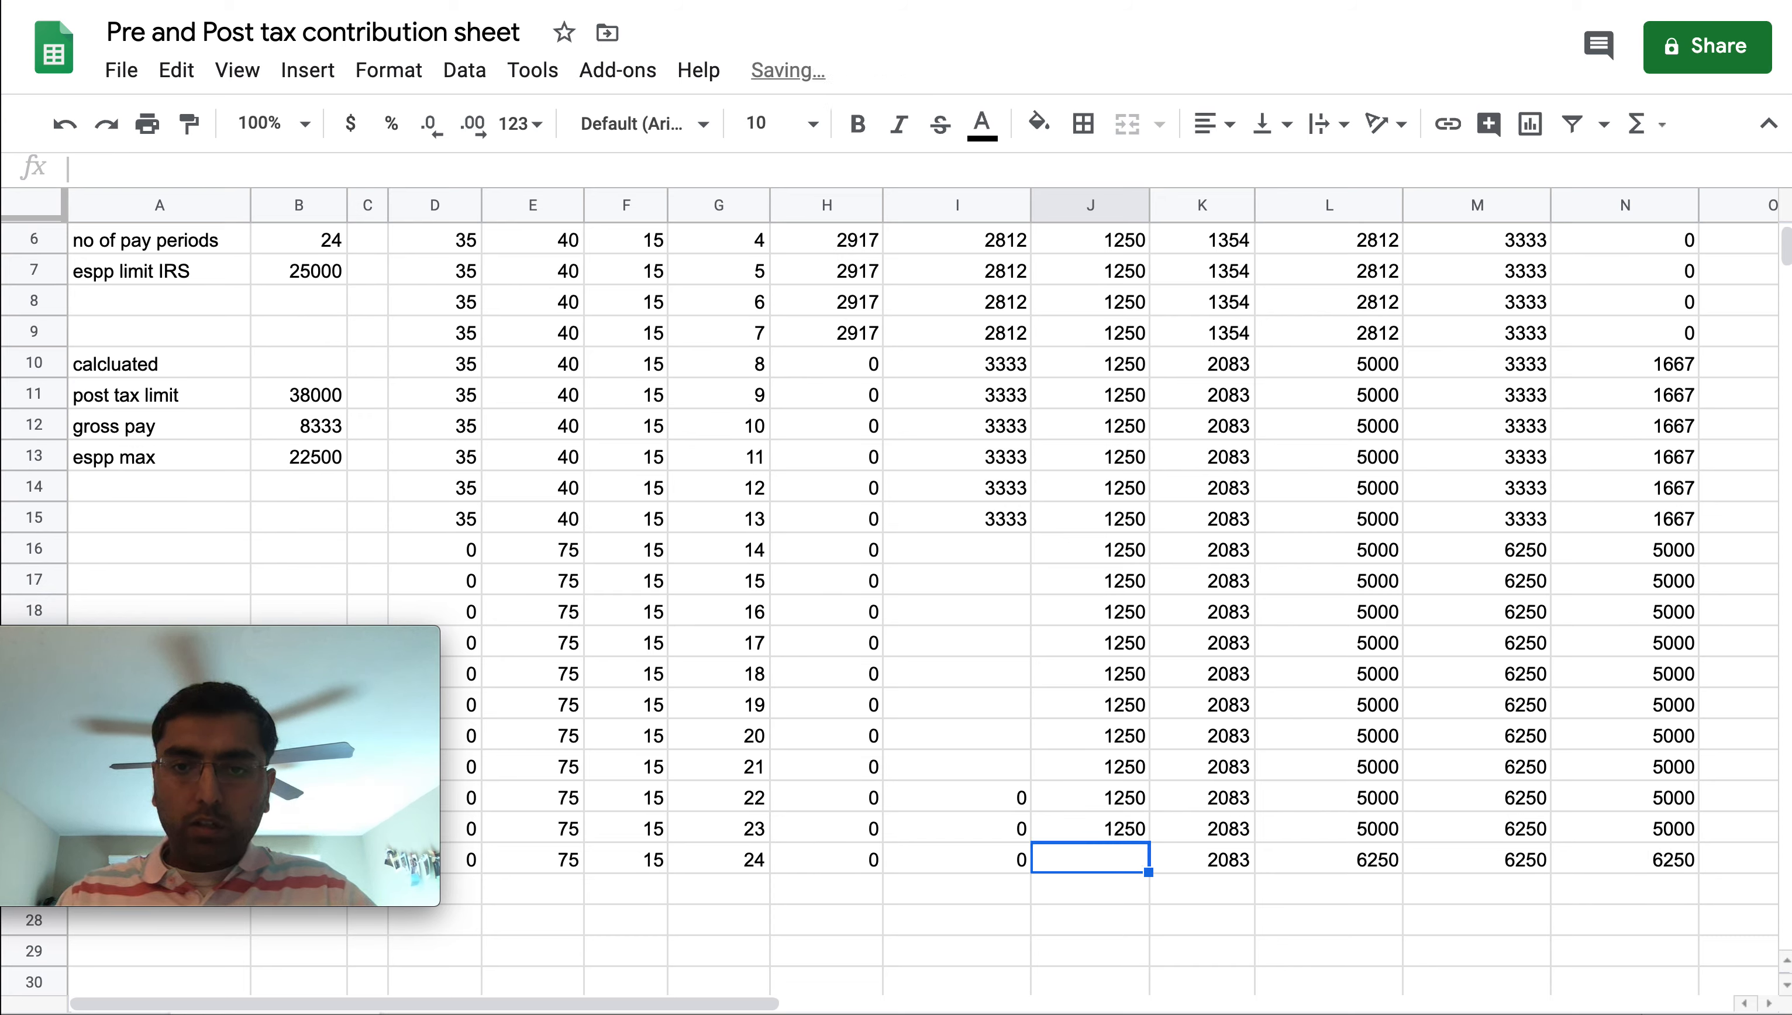
Clear the espp pos tax amounts for pay periods 19 through 23
scroll(1131, 725, "up", 2)
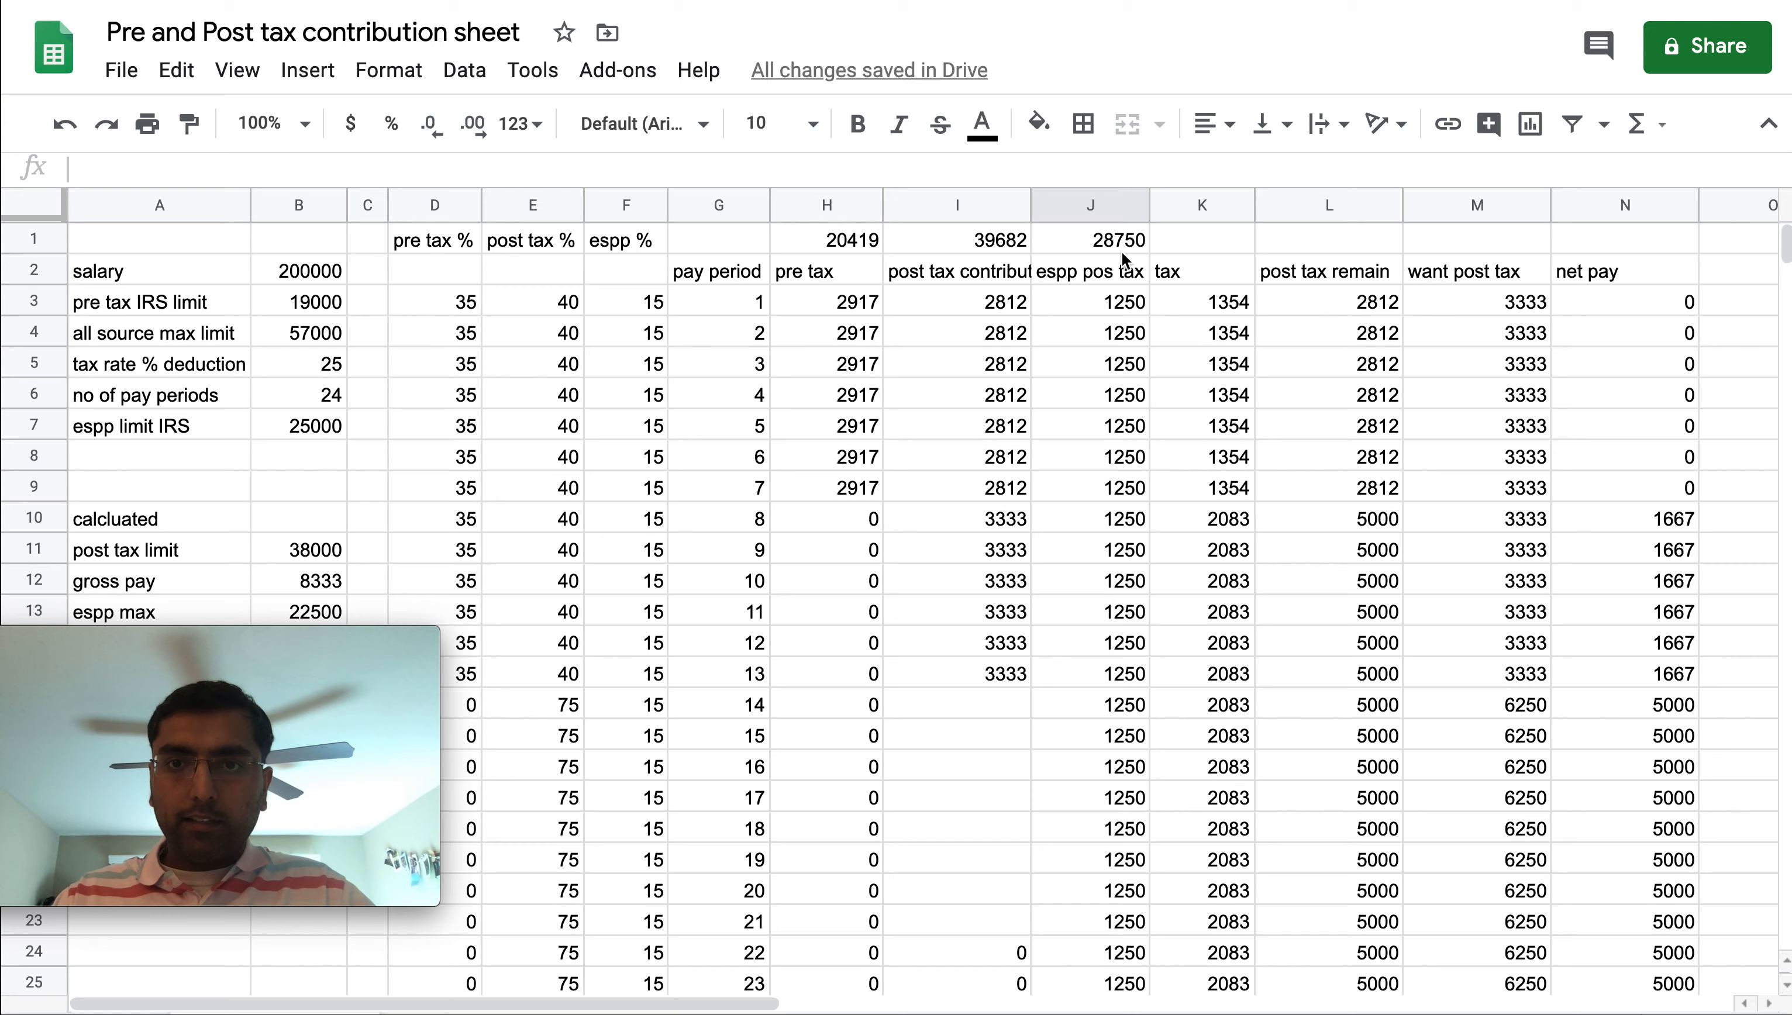
scroll(1111, 807, "down", 2)
left_click(1110, 805)
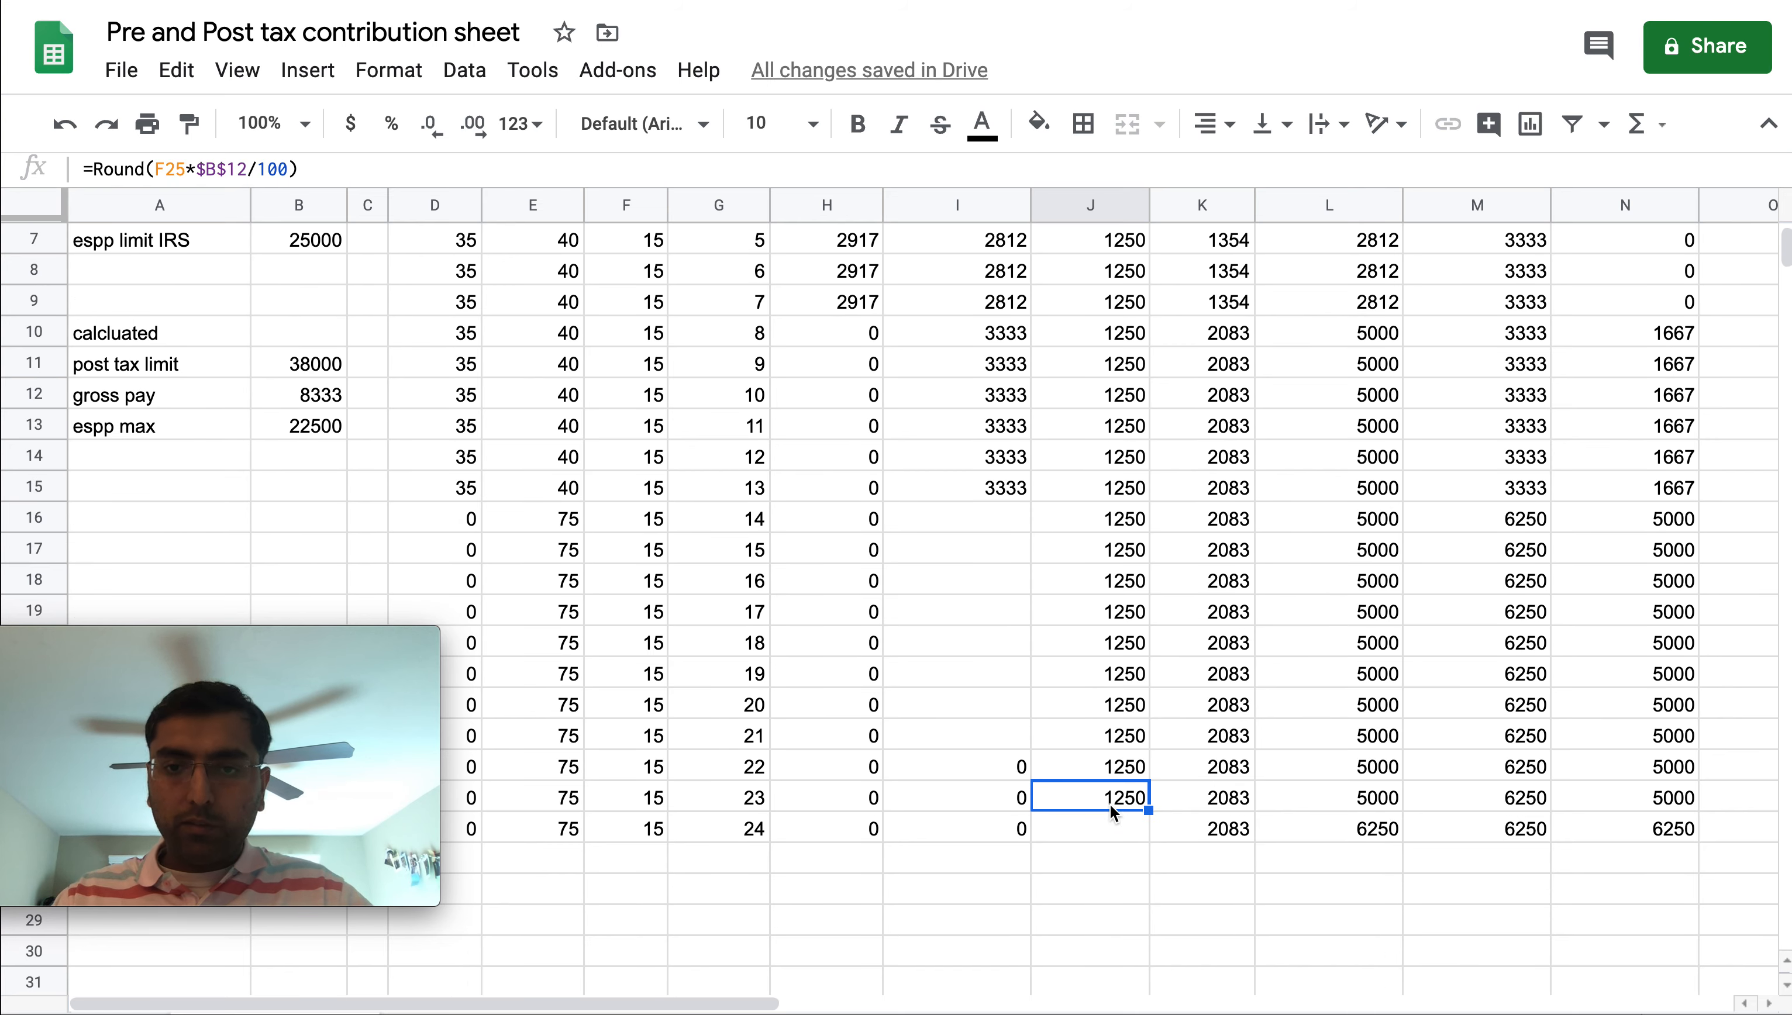
scroll(1110, 810, "up", 1)
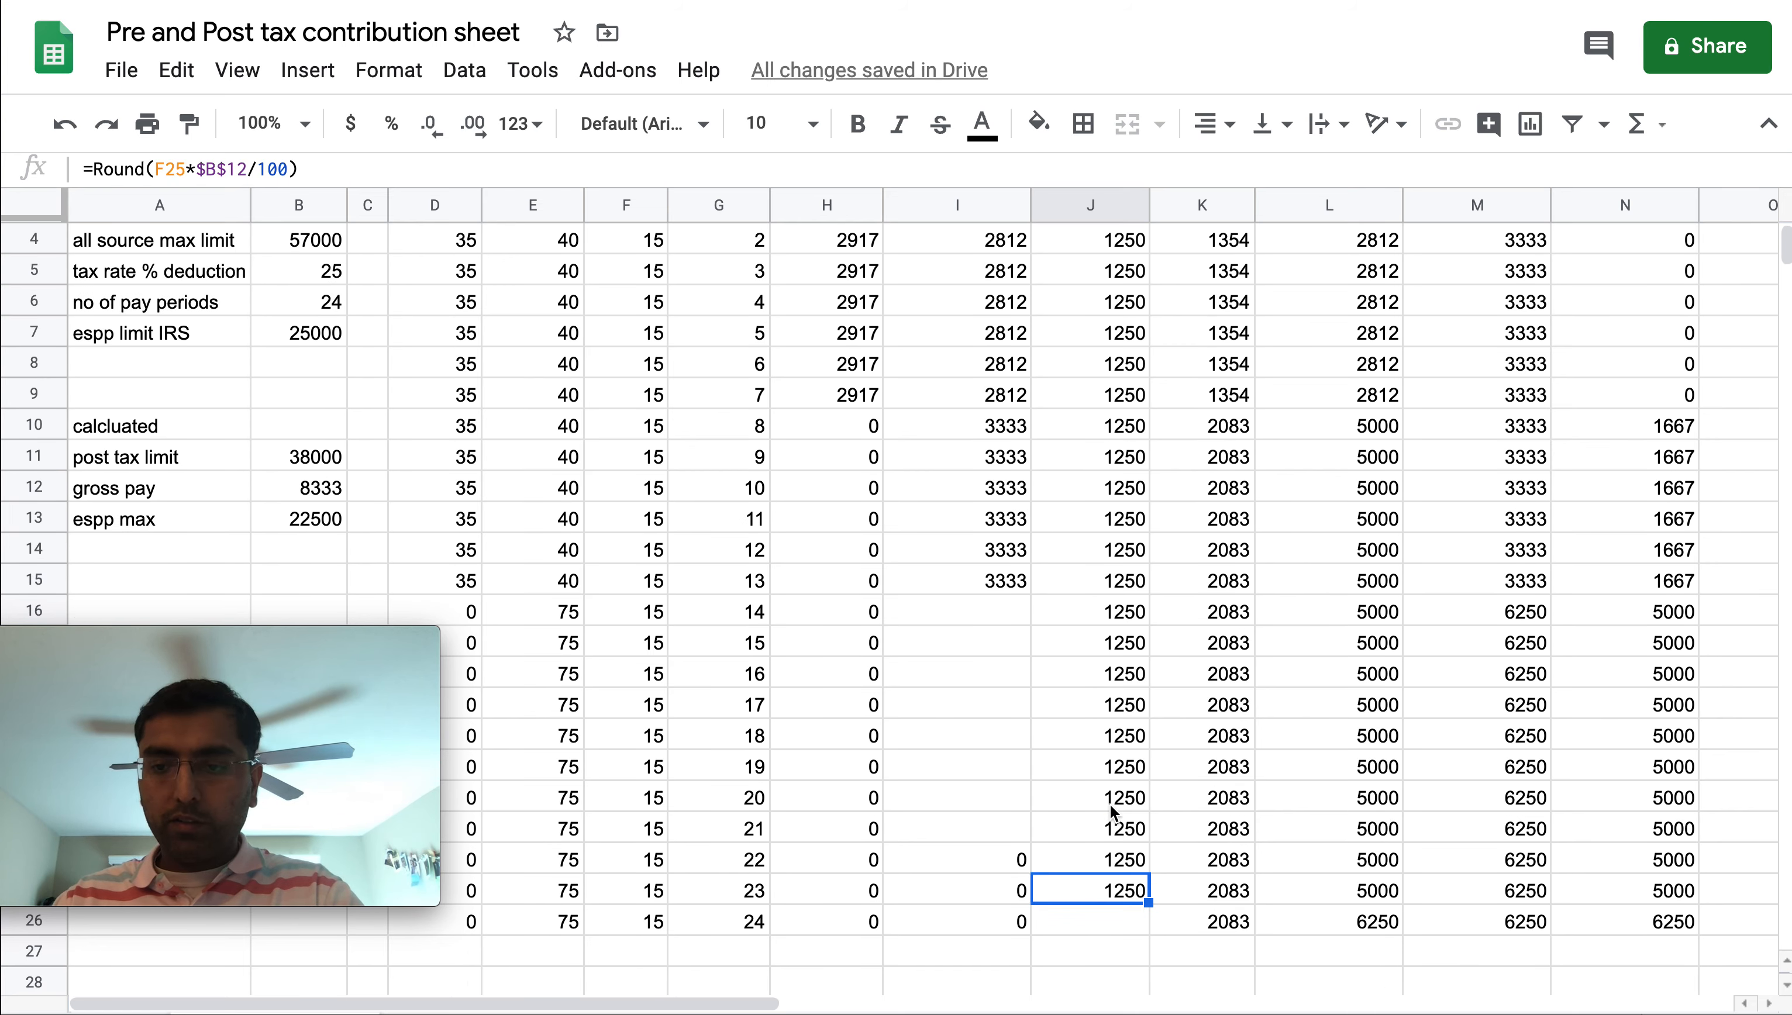
key("Delete")
scroll(1110, 805, "up", 1)
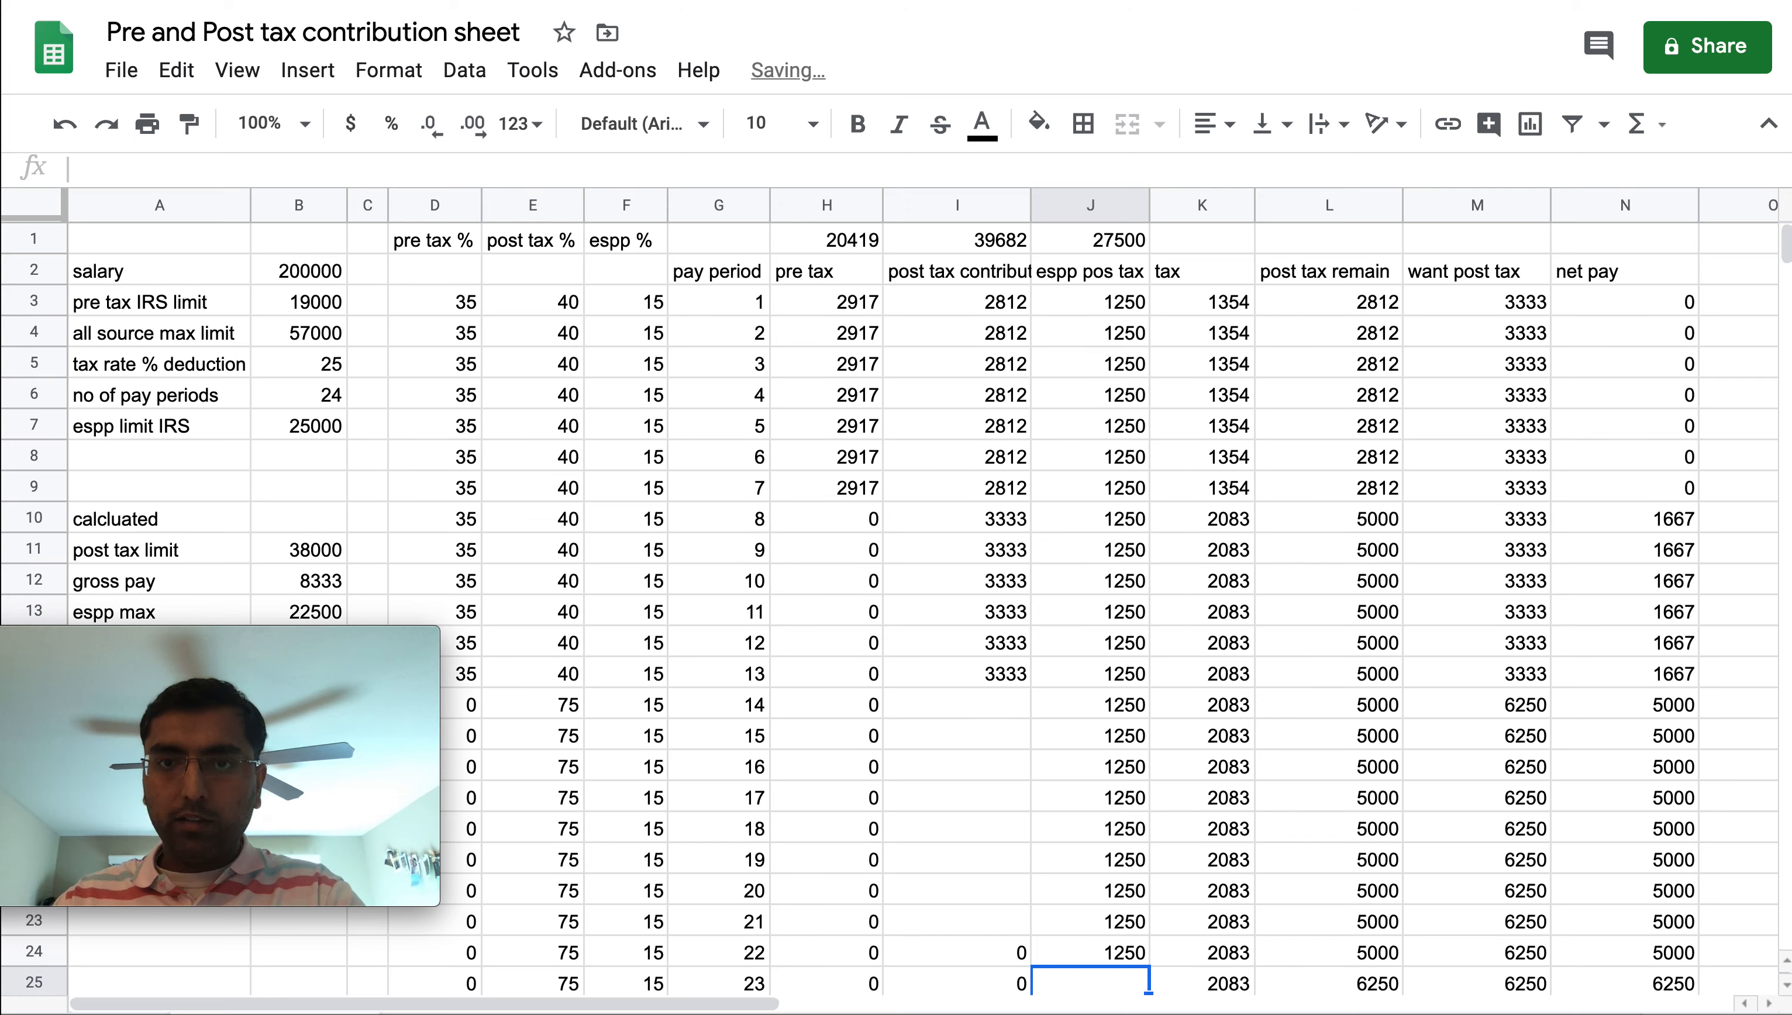
key("Up")
key("Delete")
key("Up")
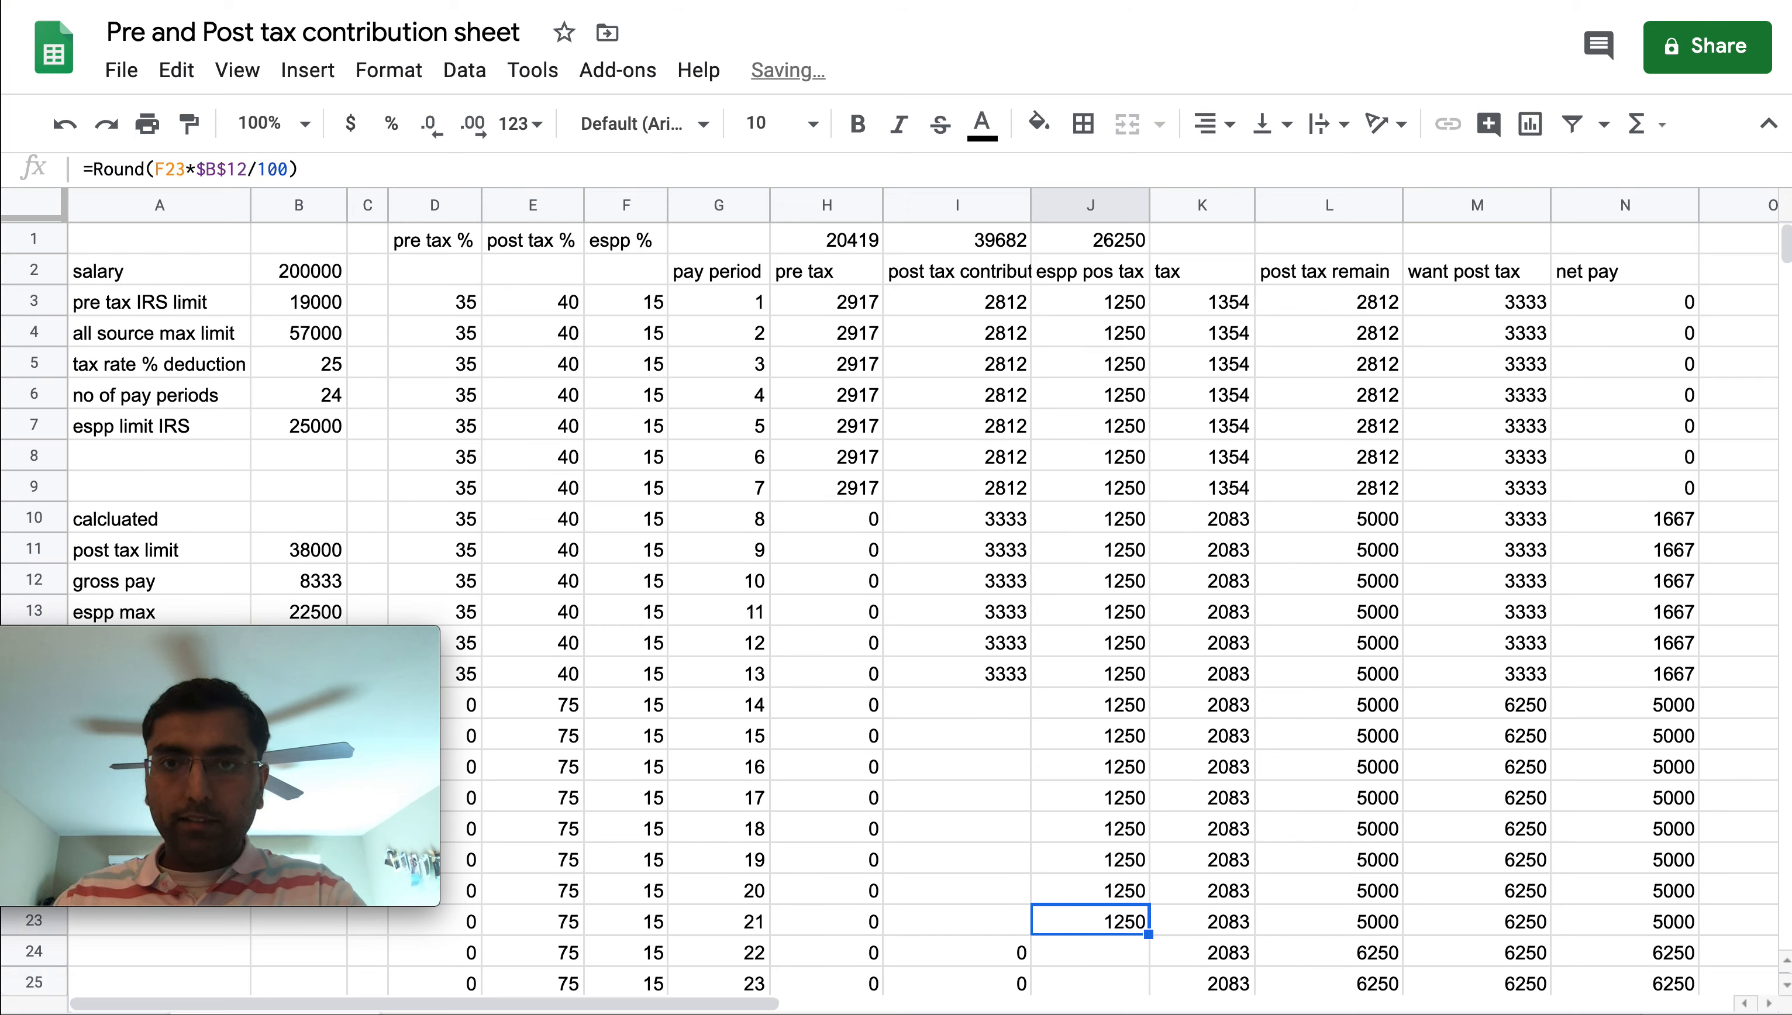
key("Delete")
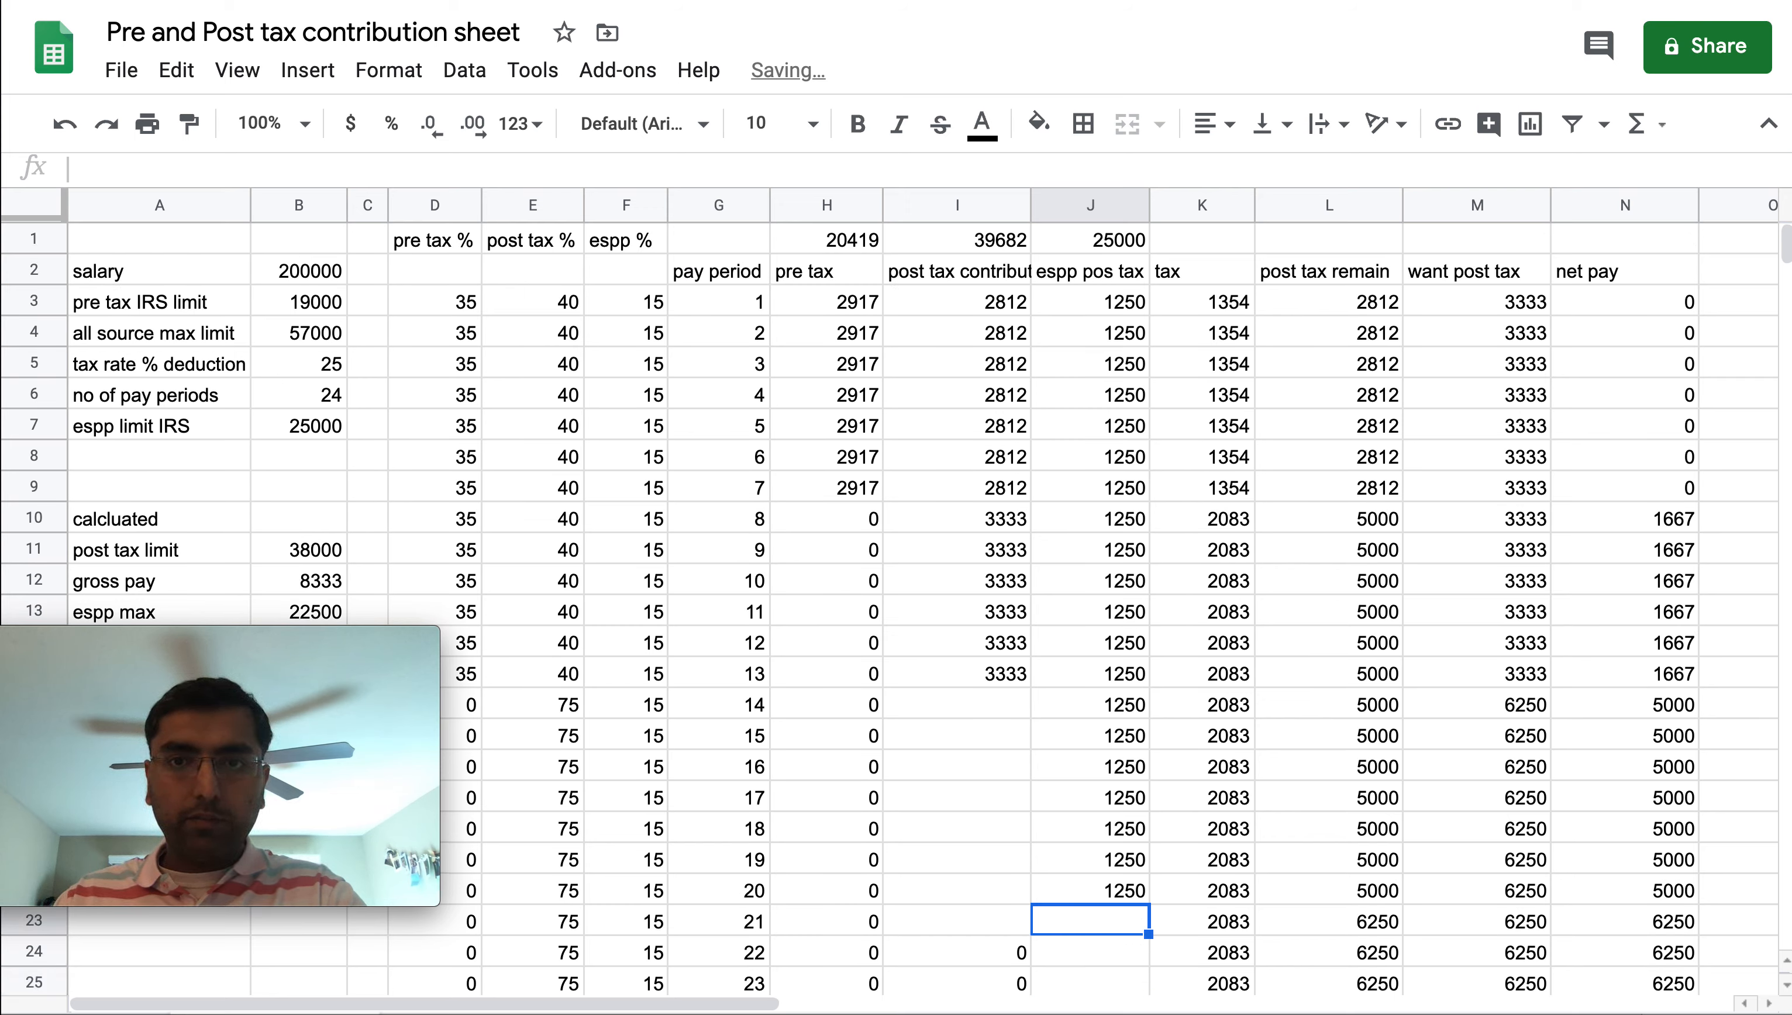
key("Up")
key("Delete")
key("Up")
key("Delete")
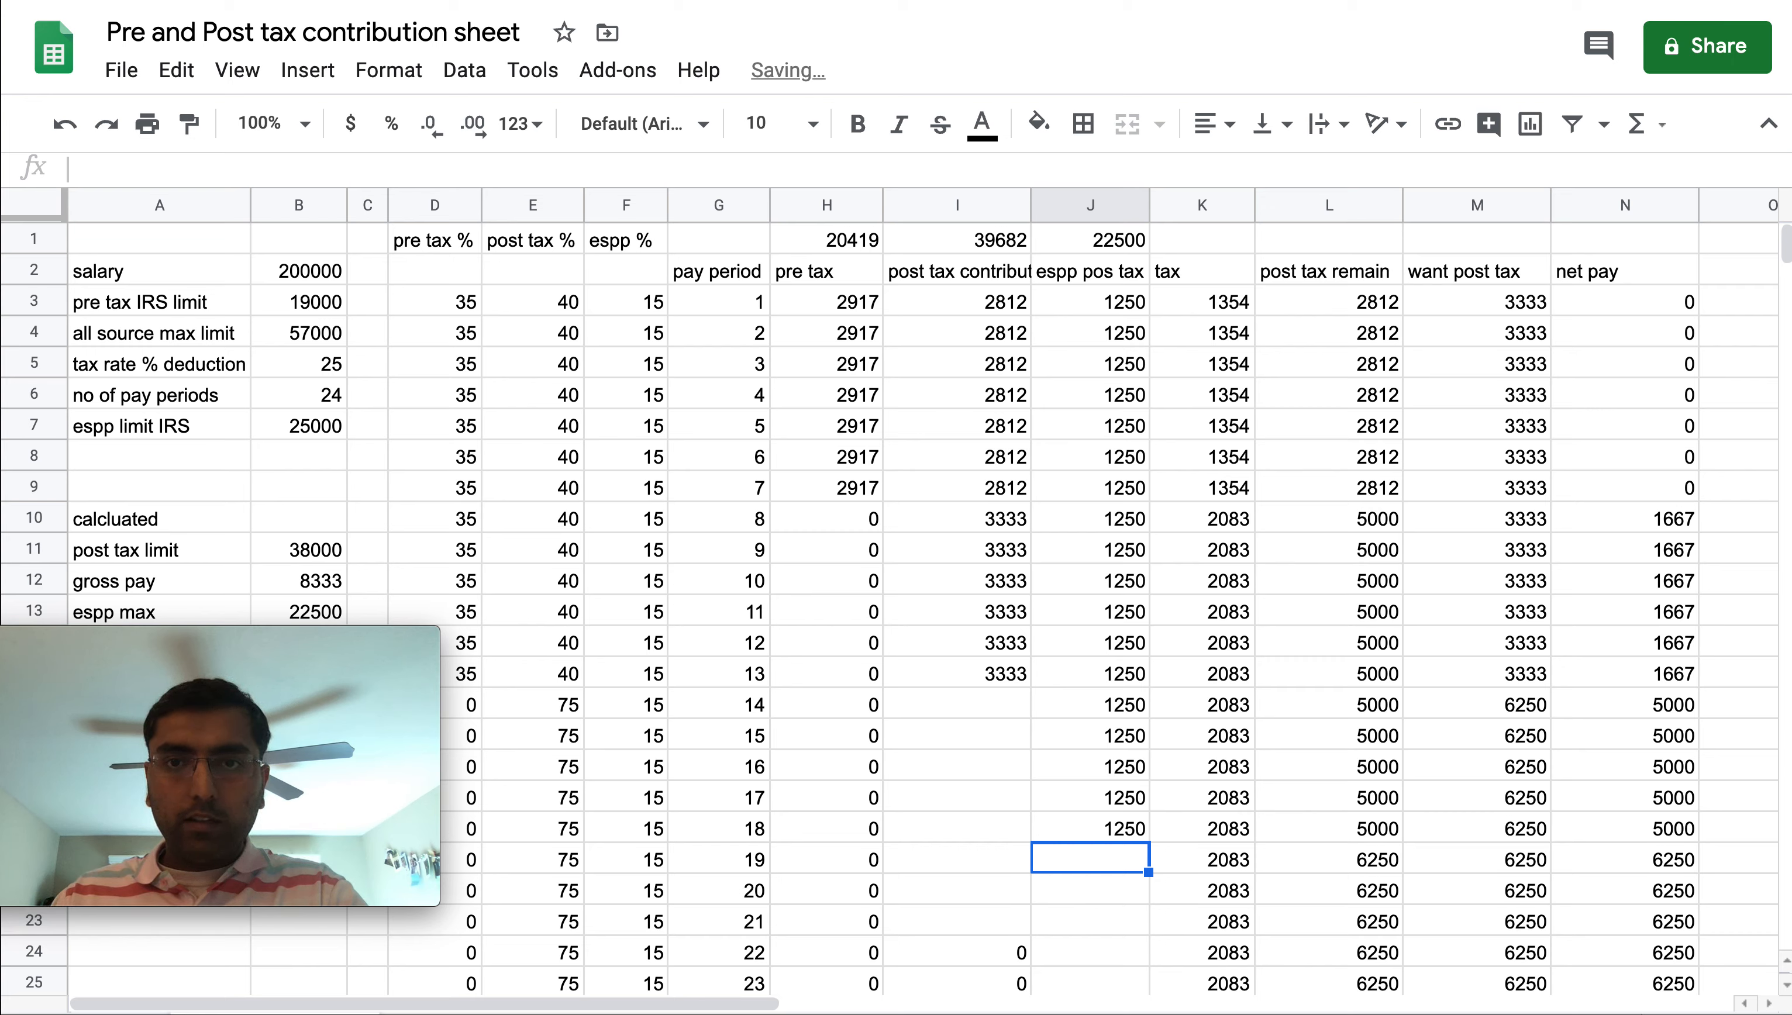
key("Up")
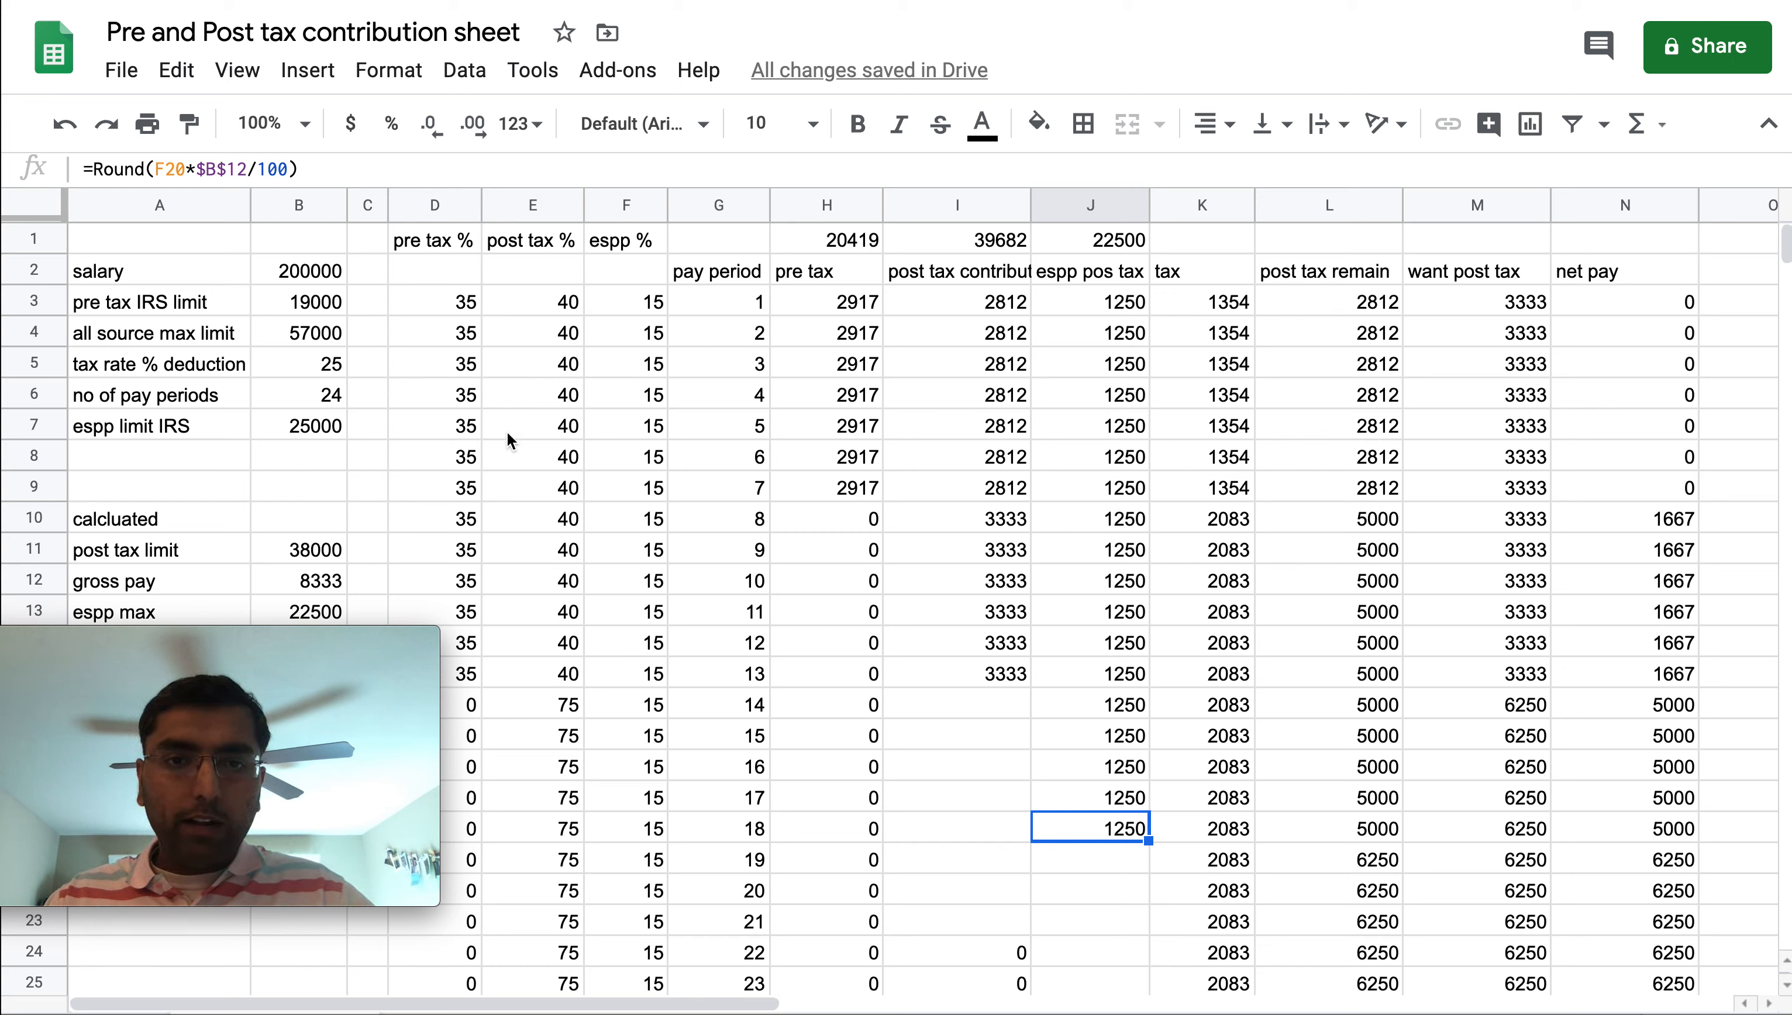
Clear the pre tax amount for pay period 7
left_click(307, 275)
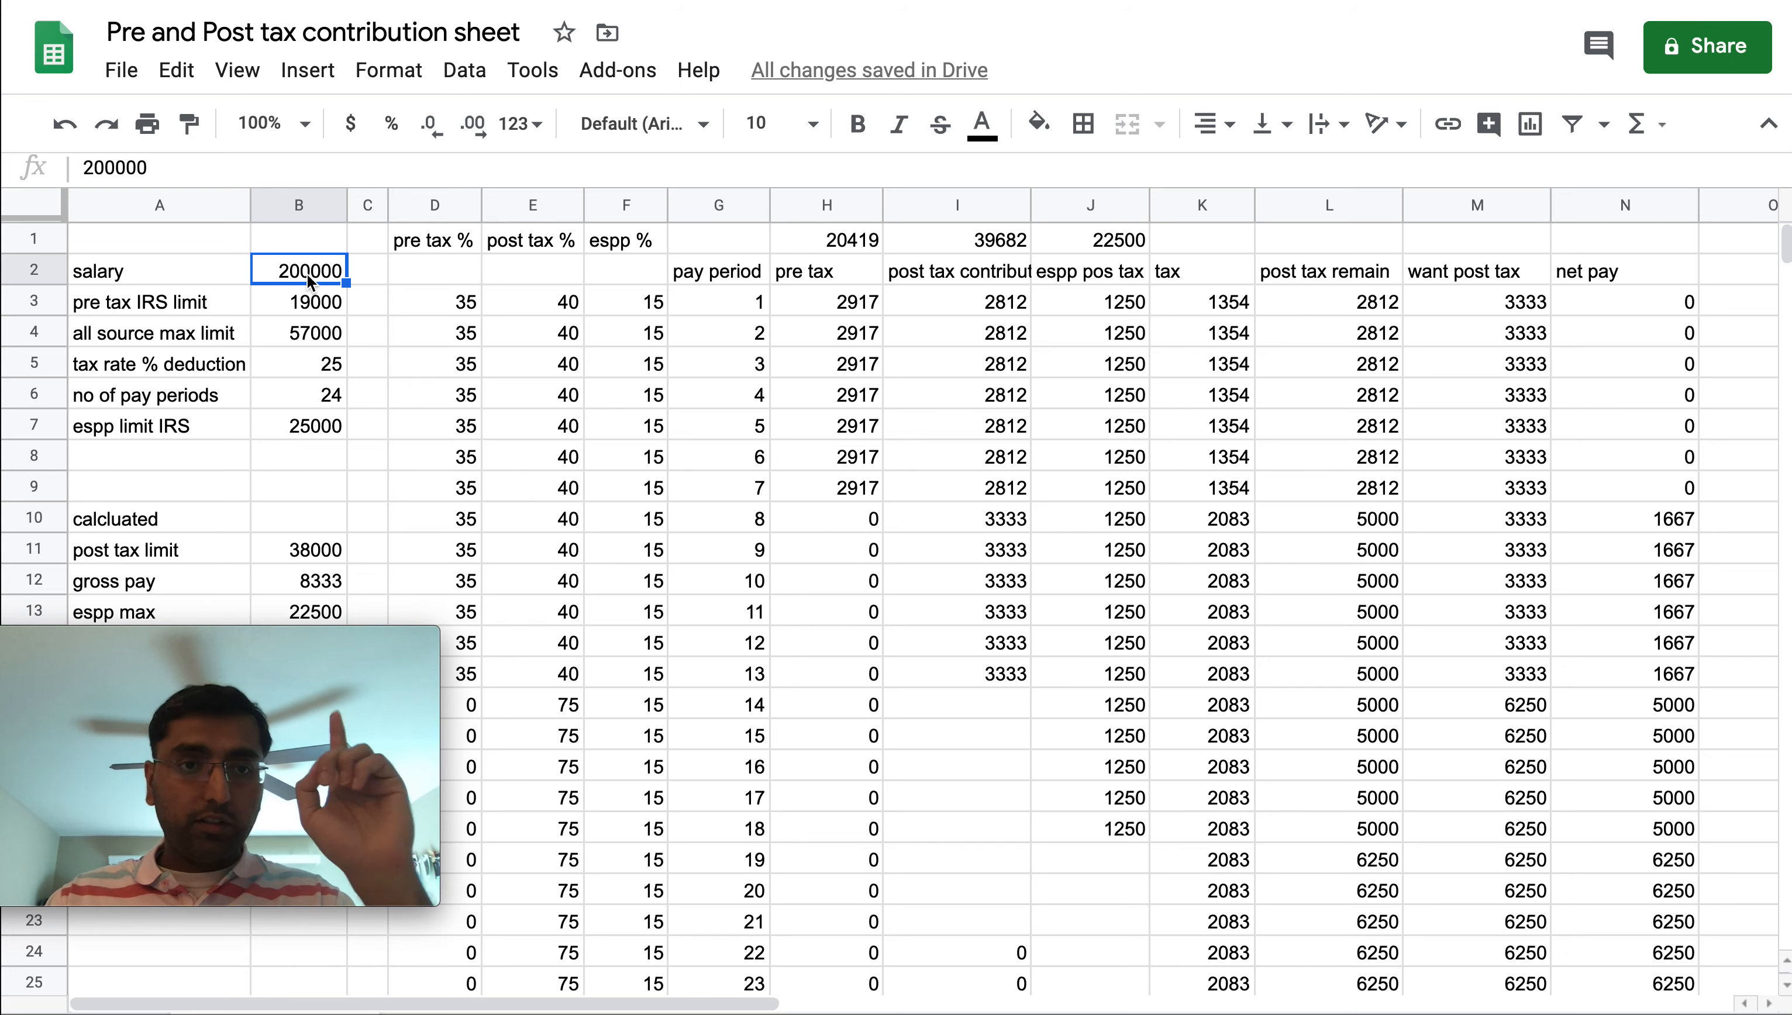
left_click(318, 366)
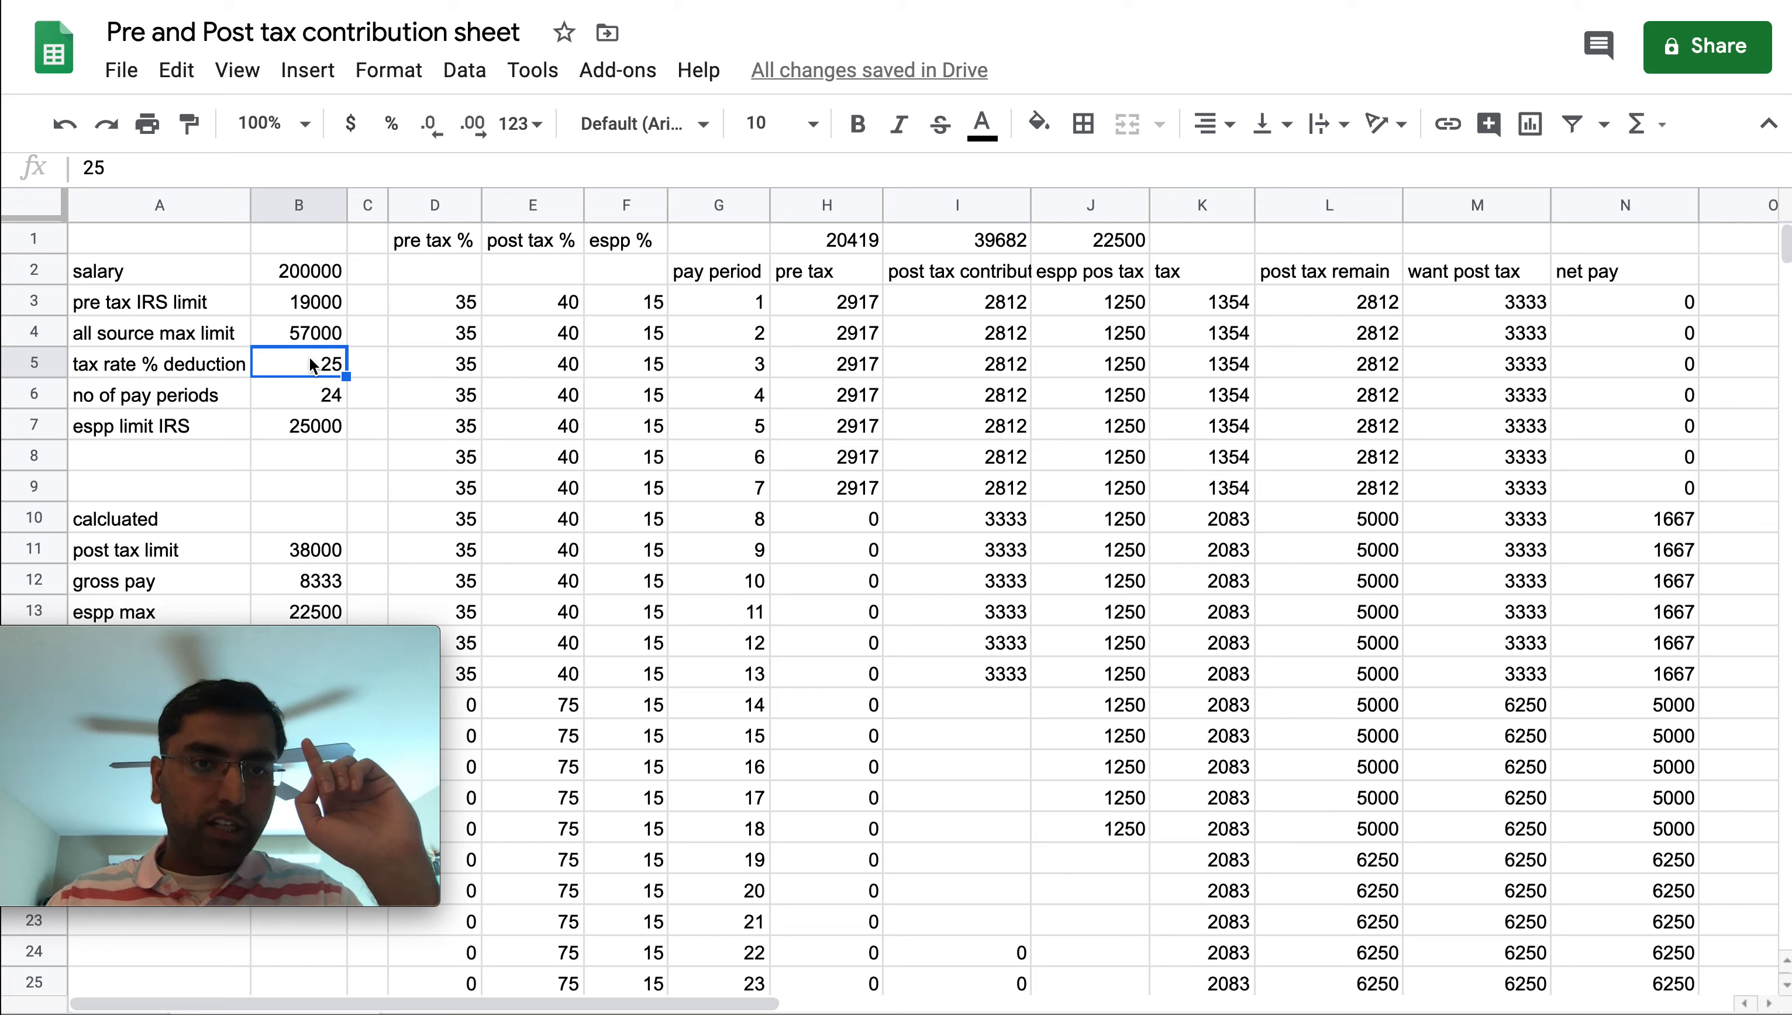
left_click_drag(317, 274, 313, 429)
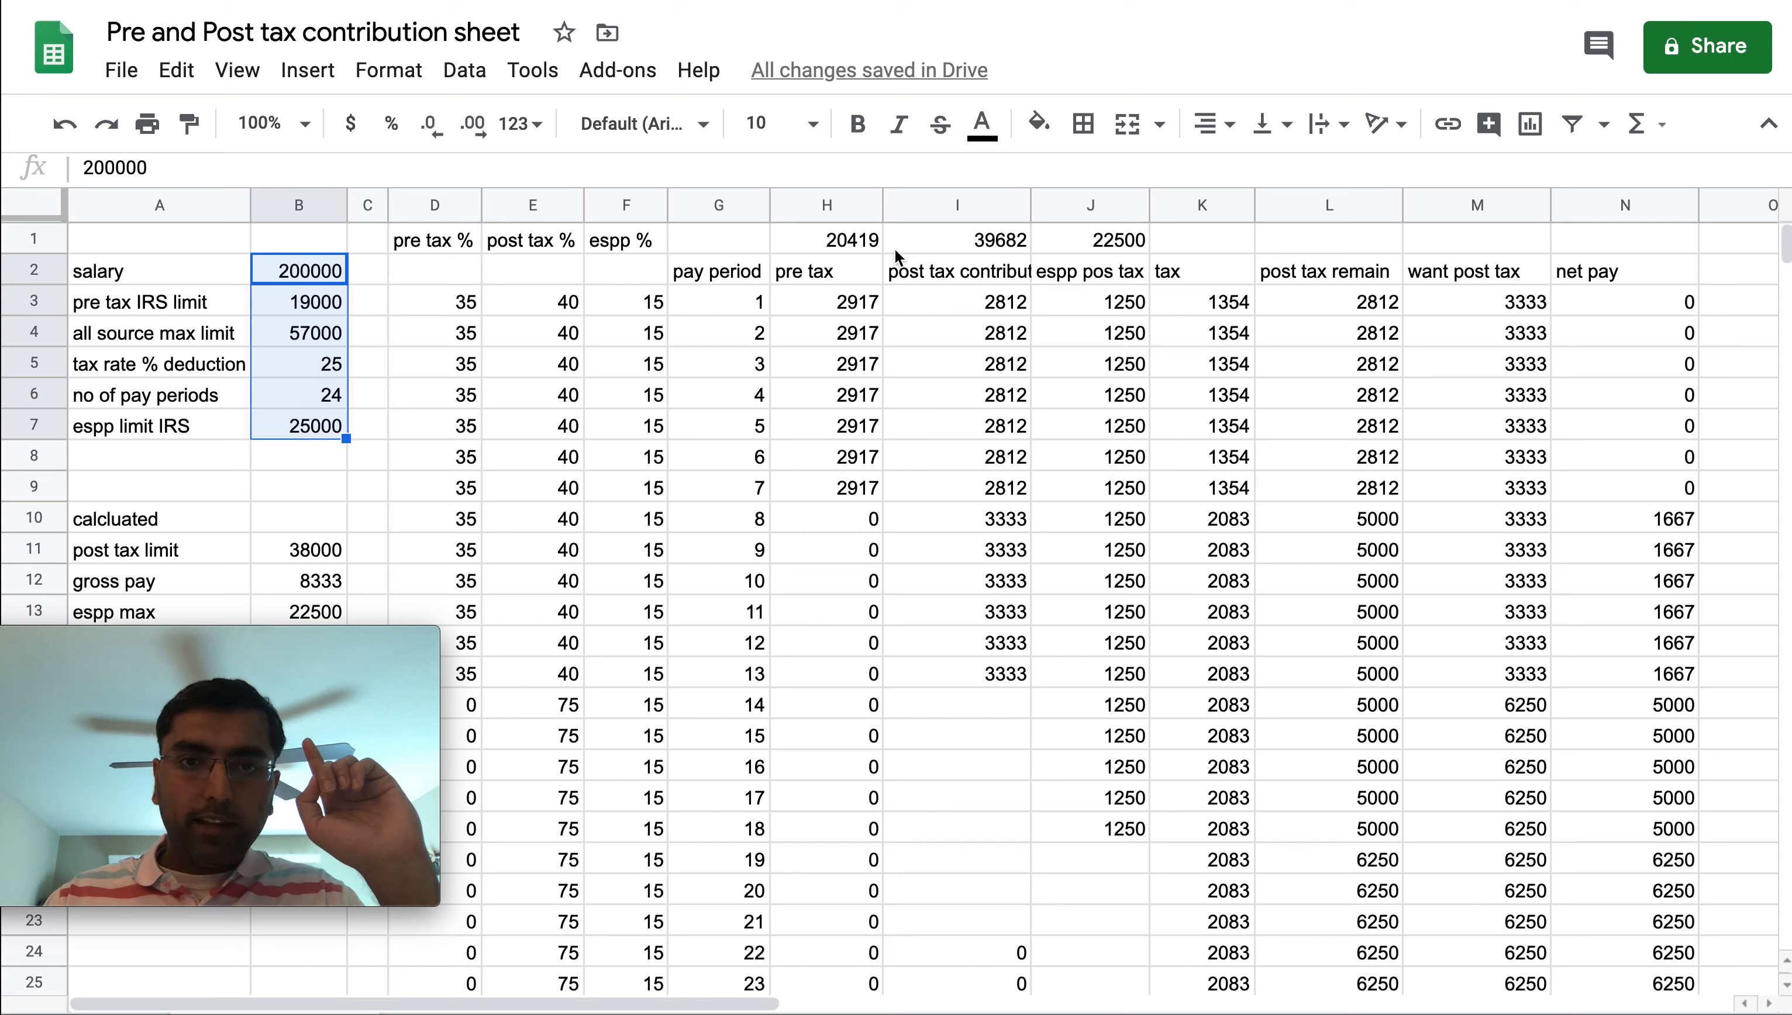
left_click(862, 245)
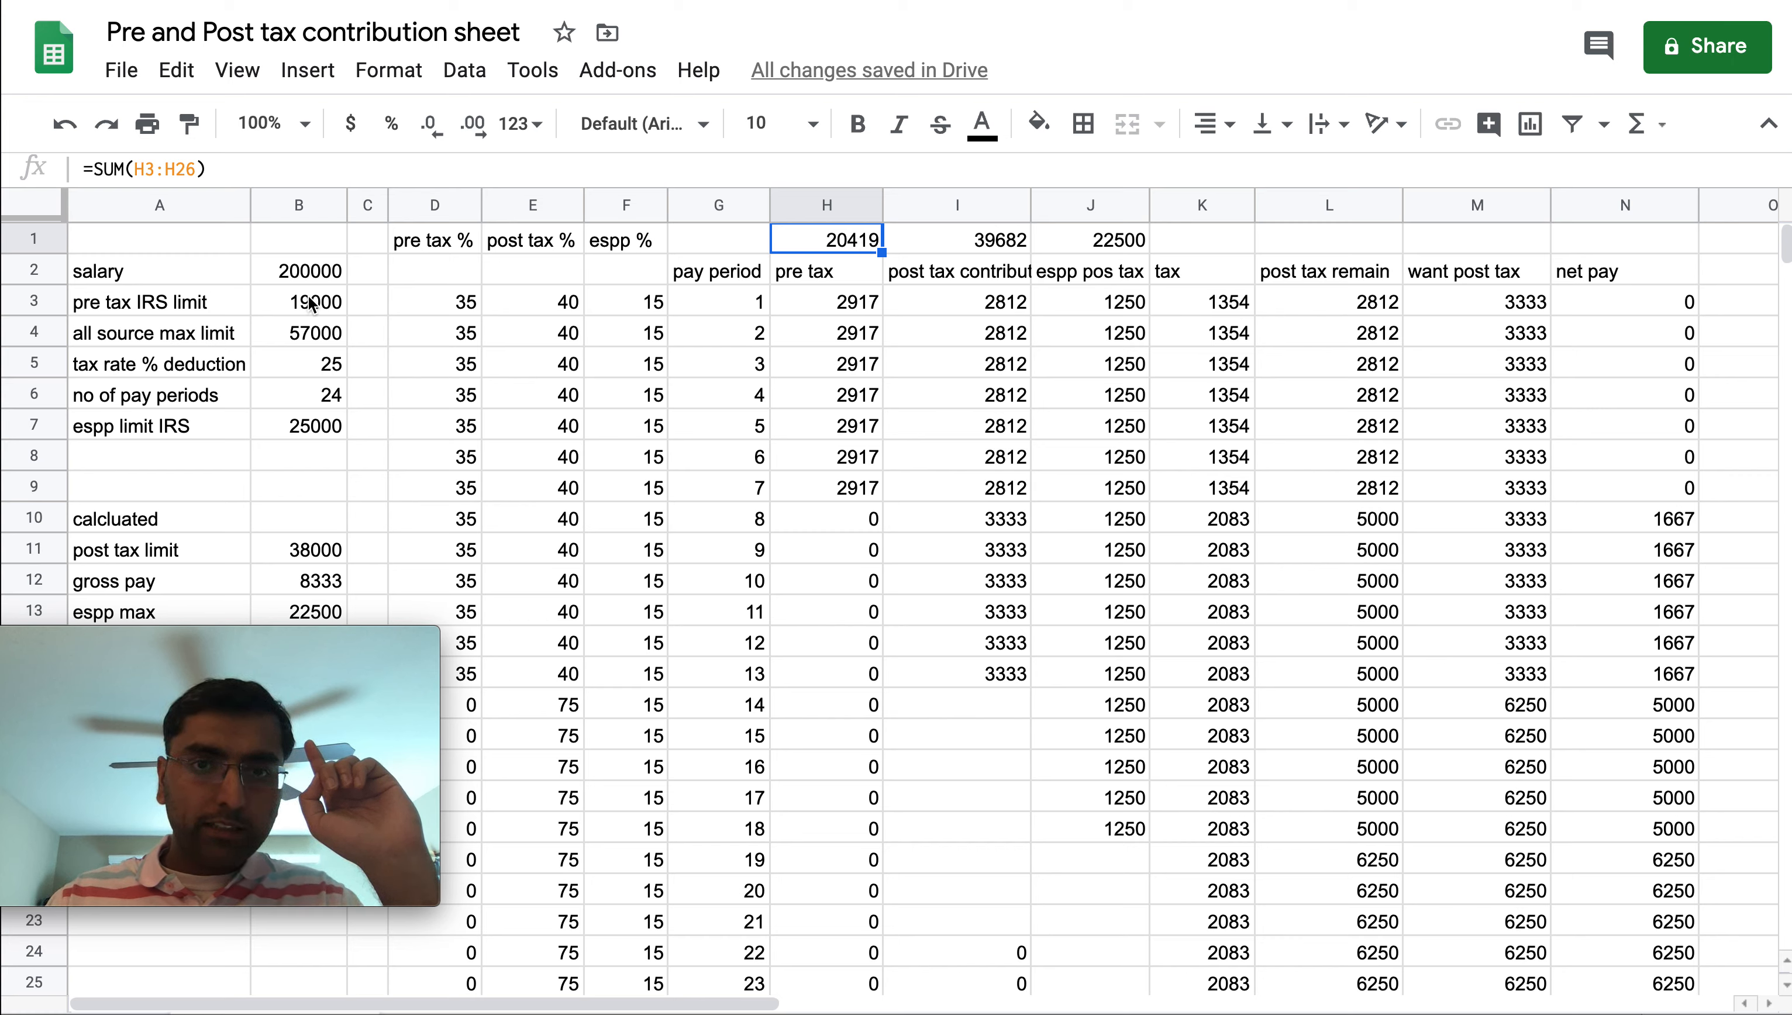
left_click(847, 492)
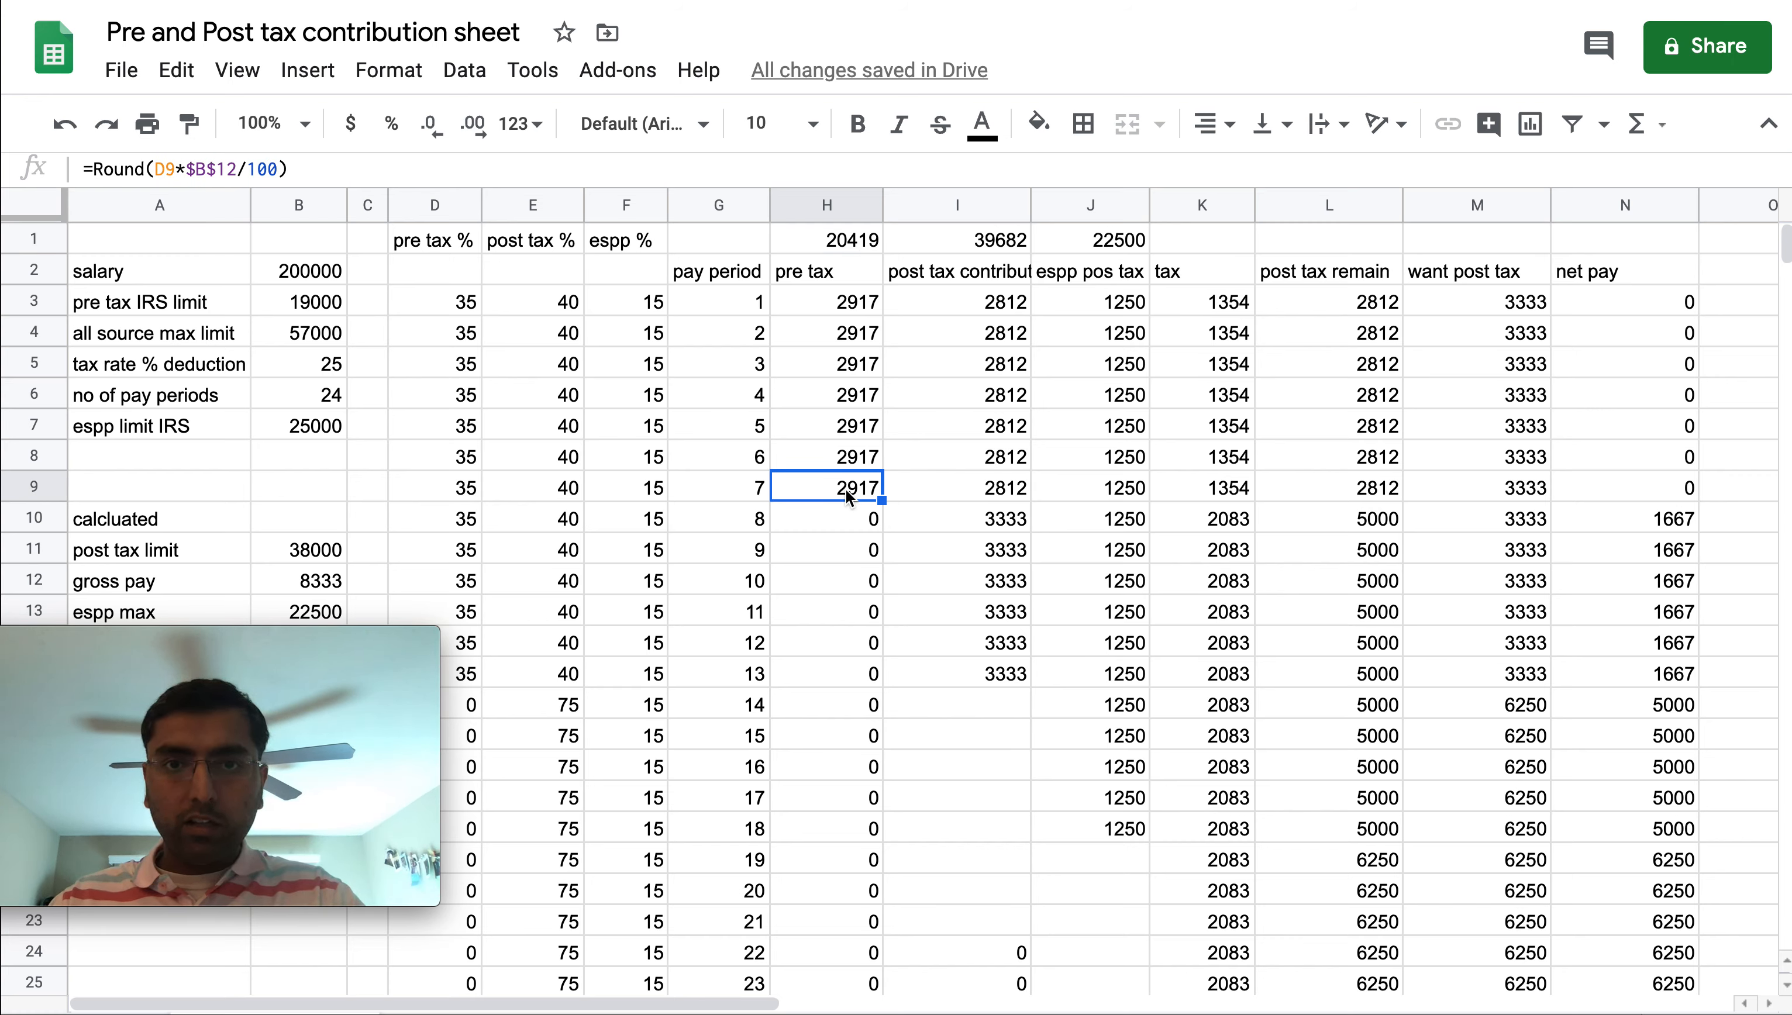
key("Delete")
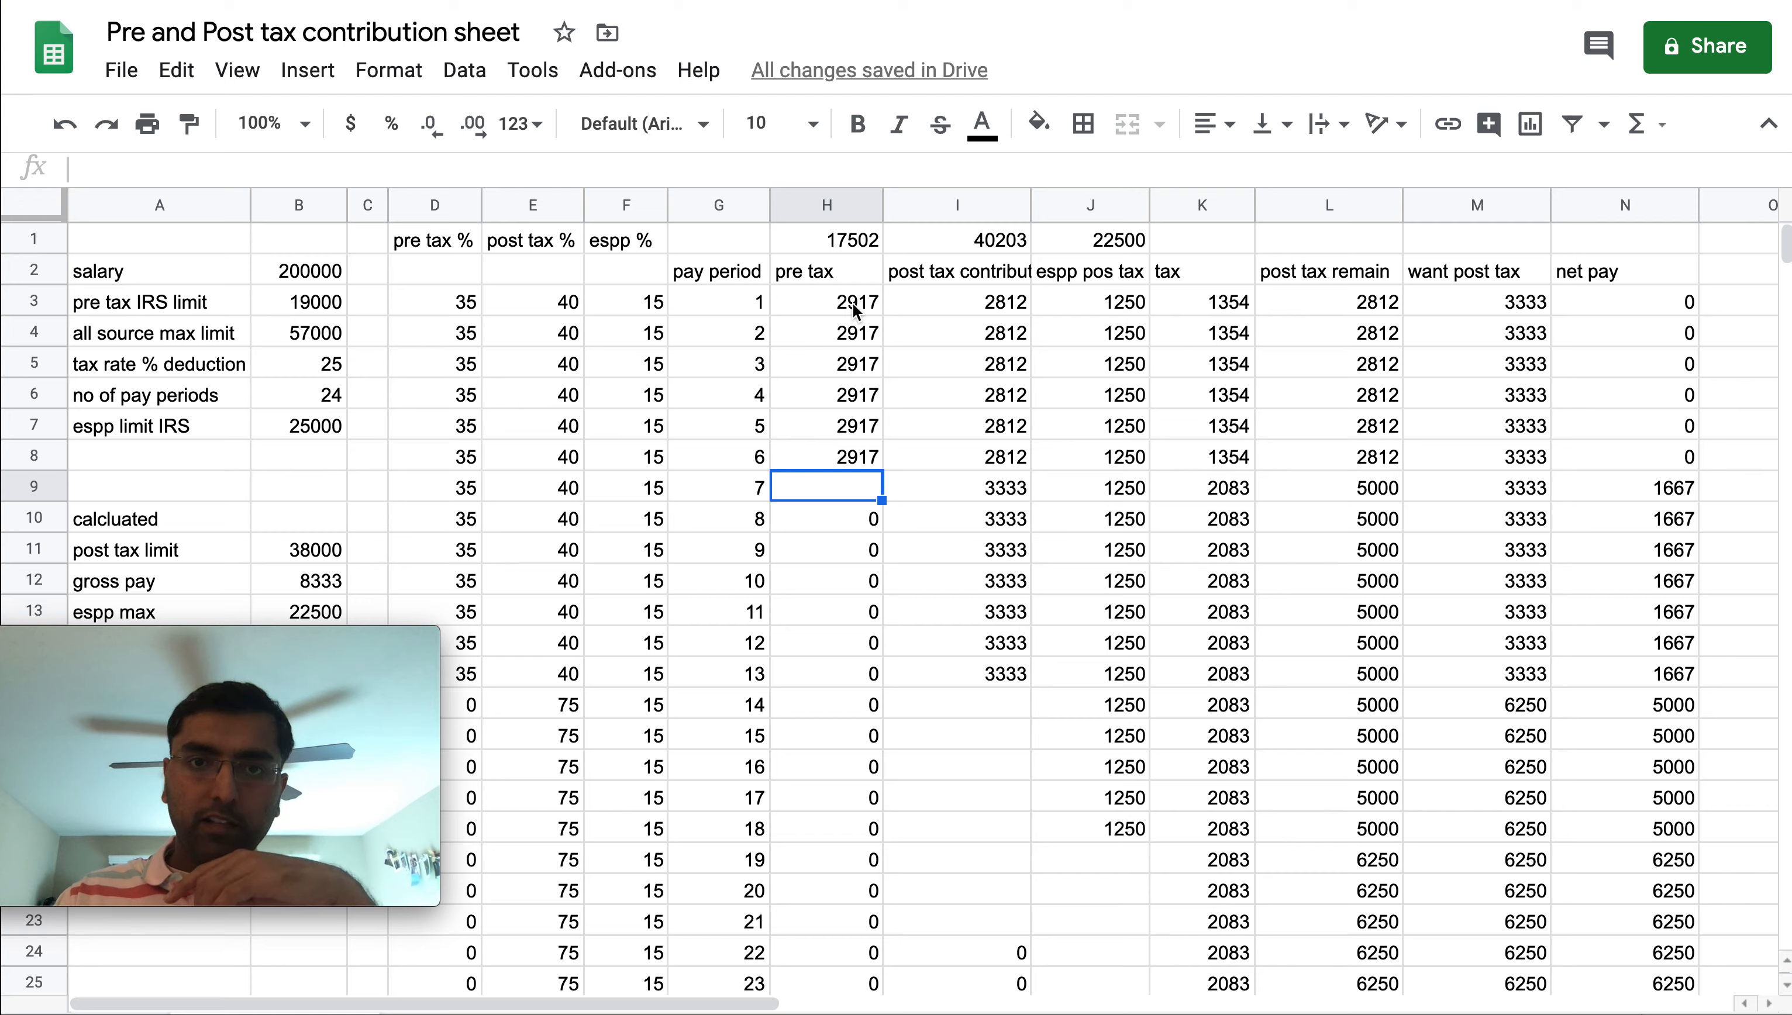
Clear the post tax contribution for pay period 13
left_click_drag(853, 304, 855, 458)
left_click(981, 242)
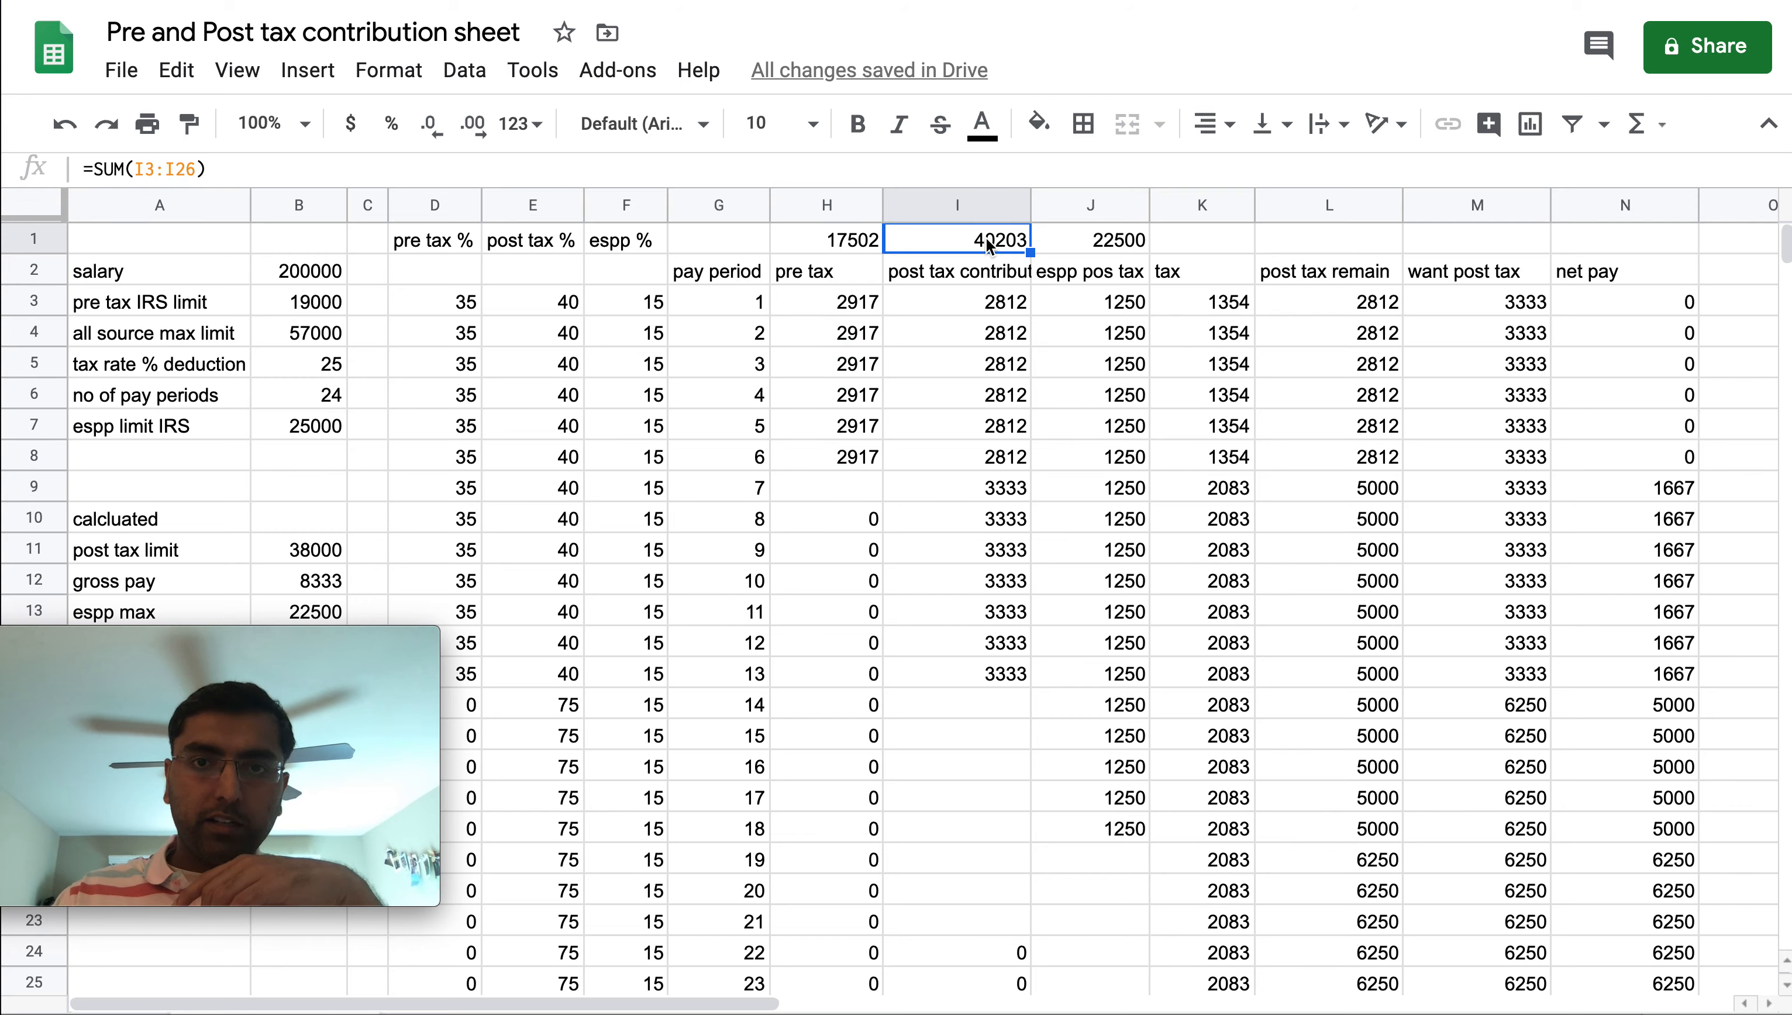
left_click(314, 556)
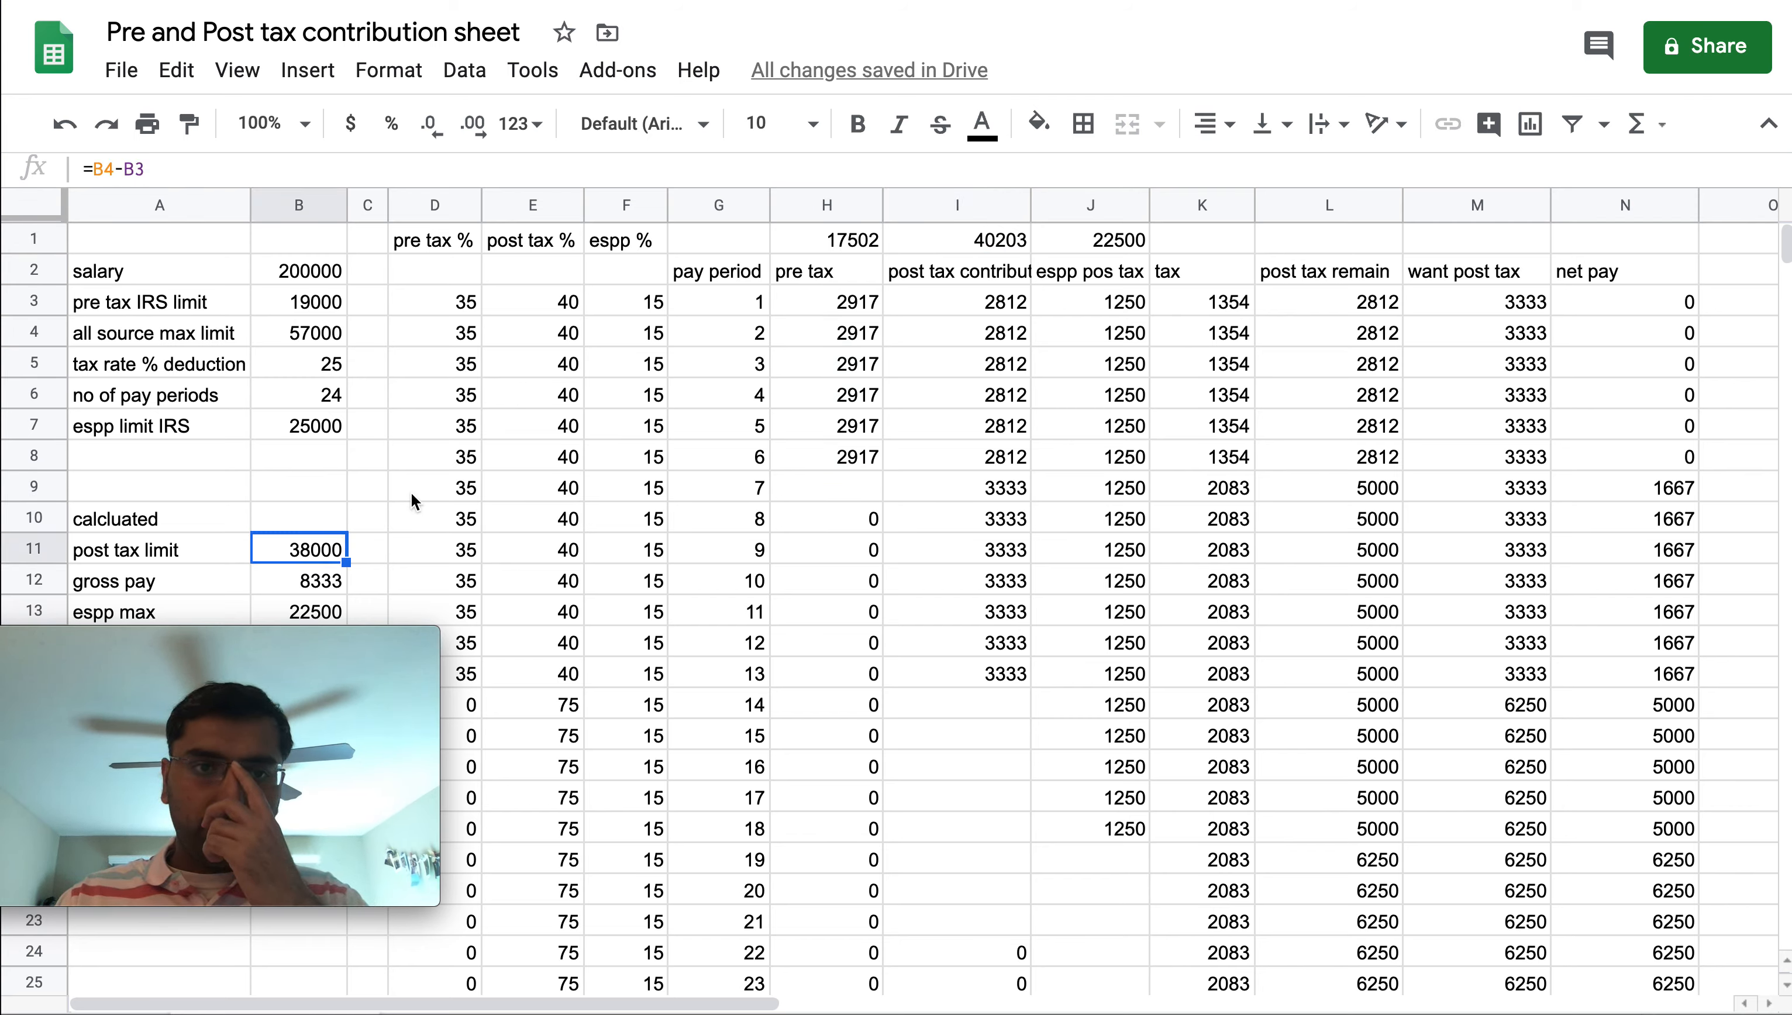
left_click(962, 664)
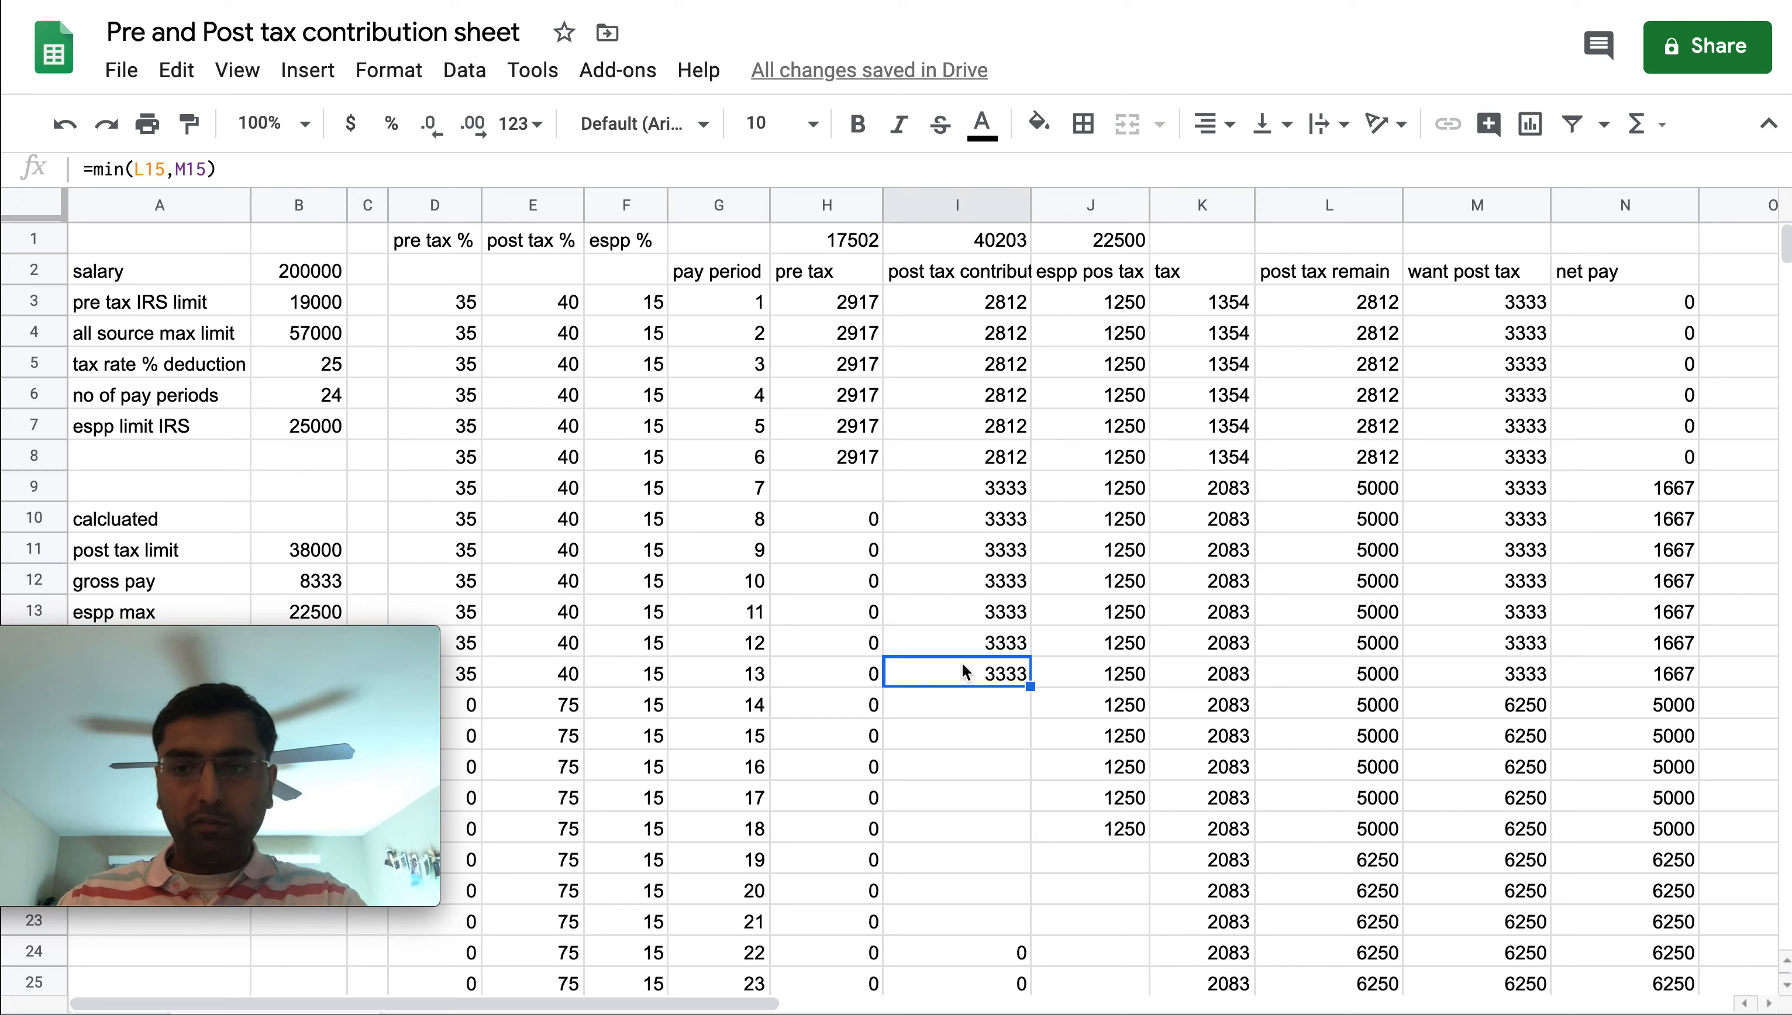
key("Delete")
Review the column totals and the percentage, post tax, espp and net pay values across the pay periods
key("Up")
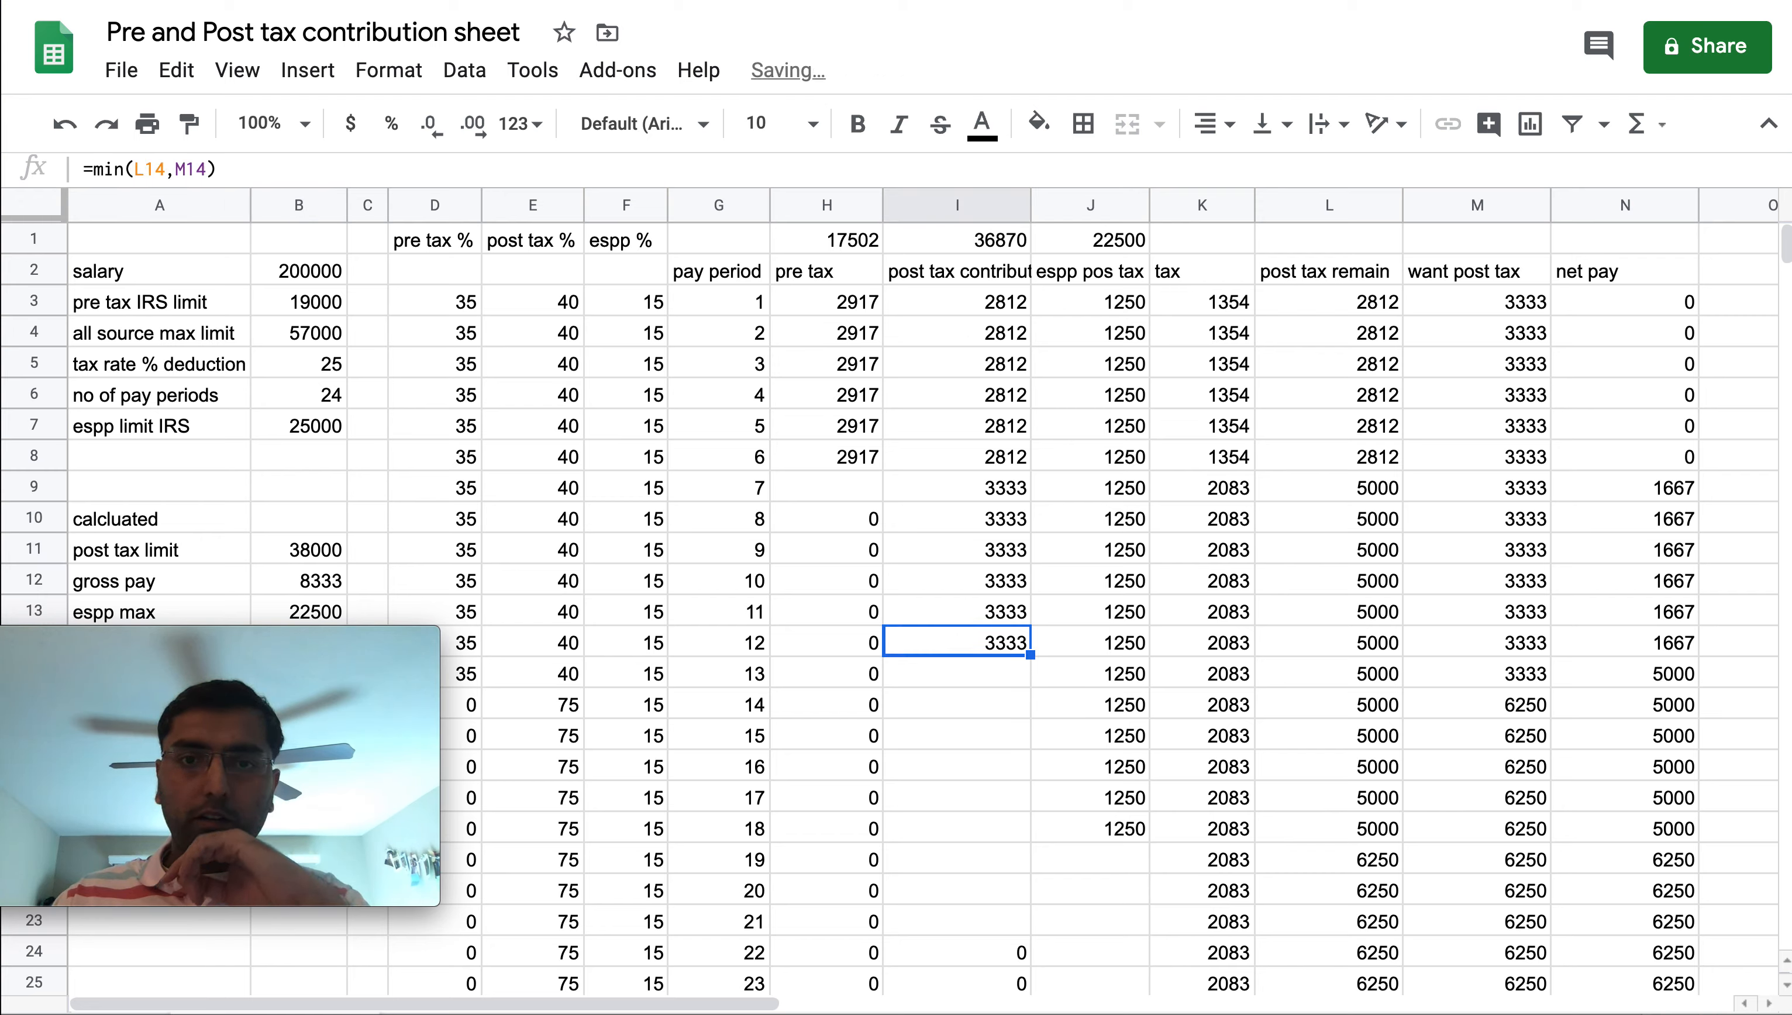
left_click(1122, 245)
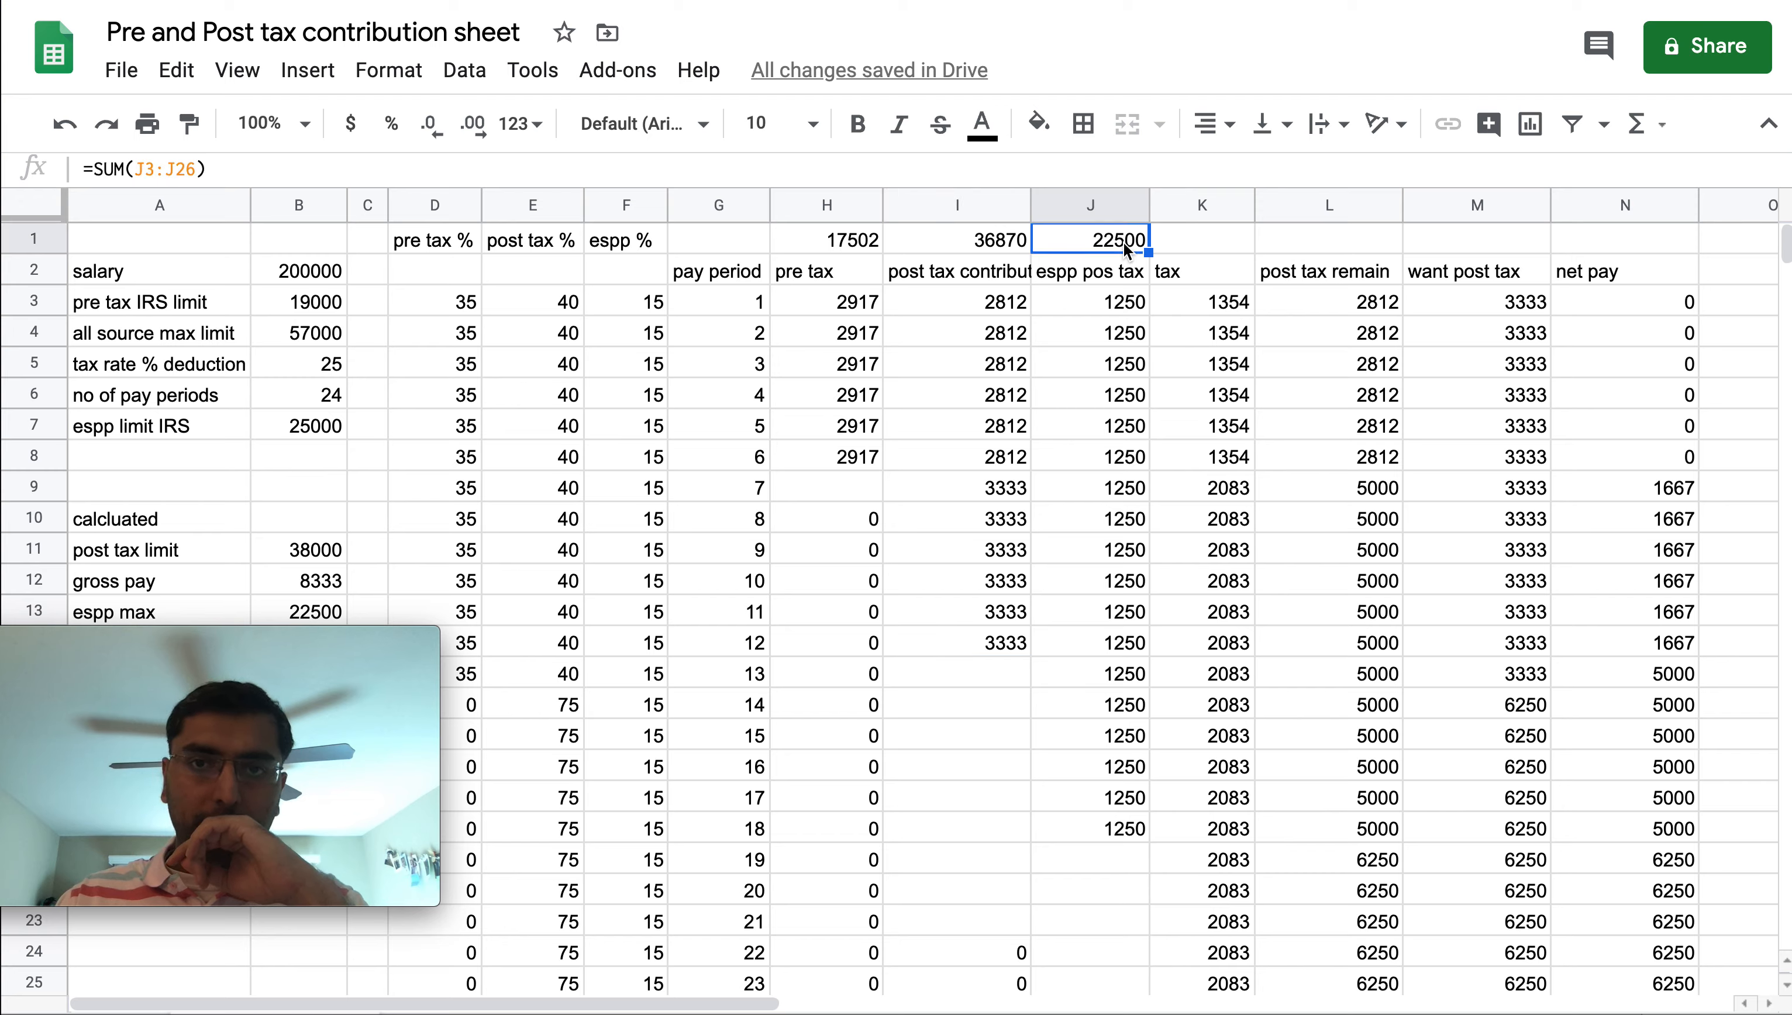
left_click_drag(1101, 308, 1099, 835)
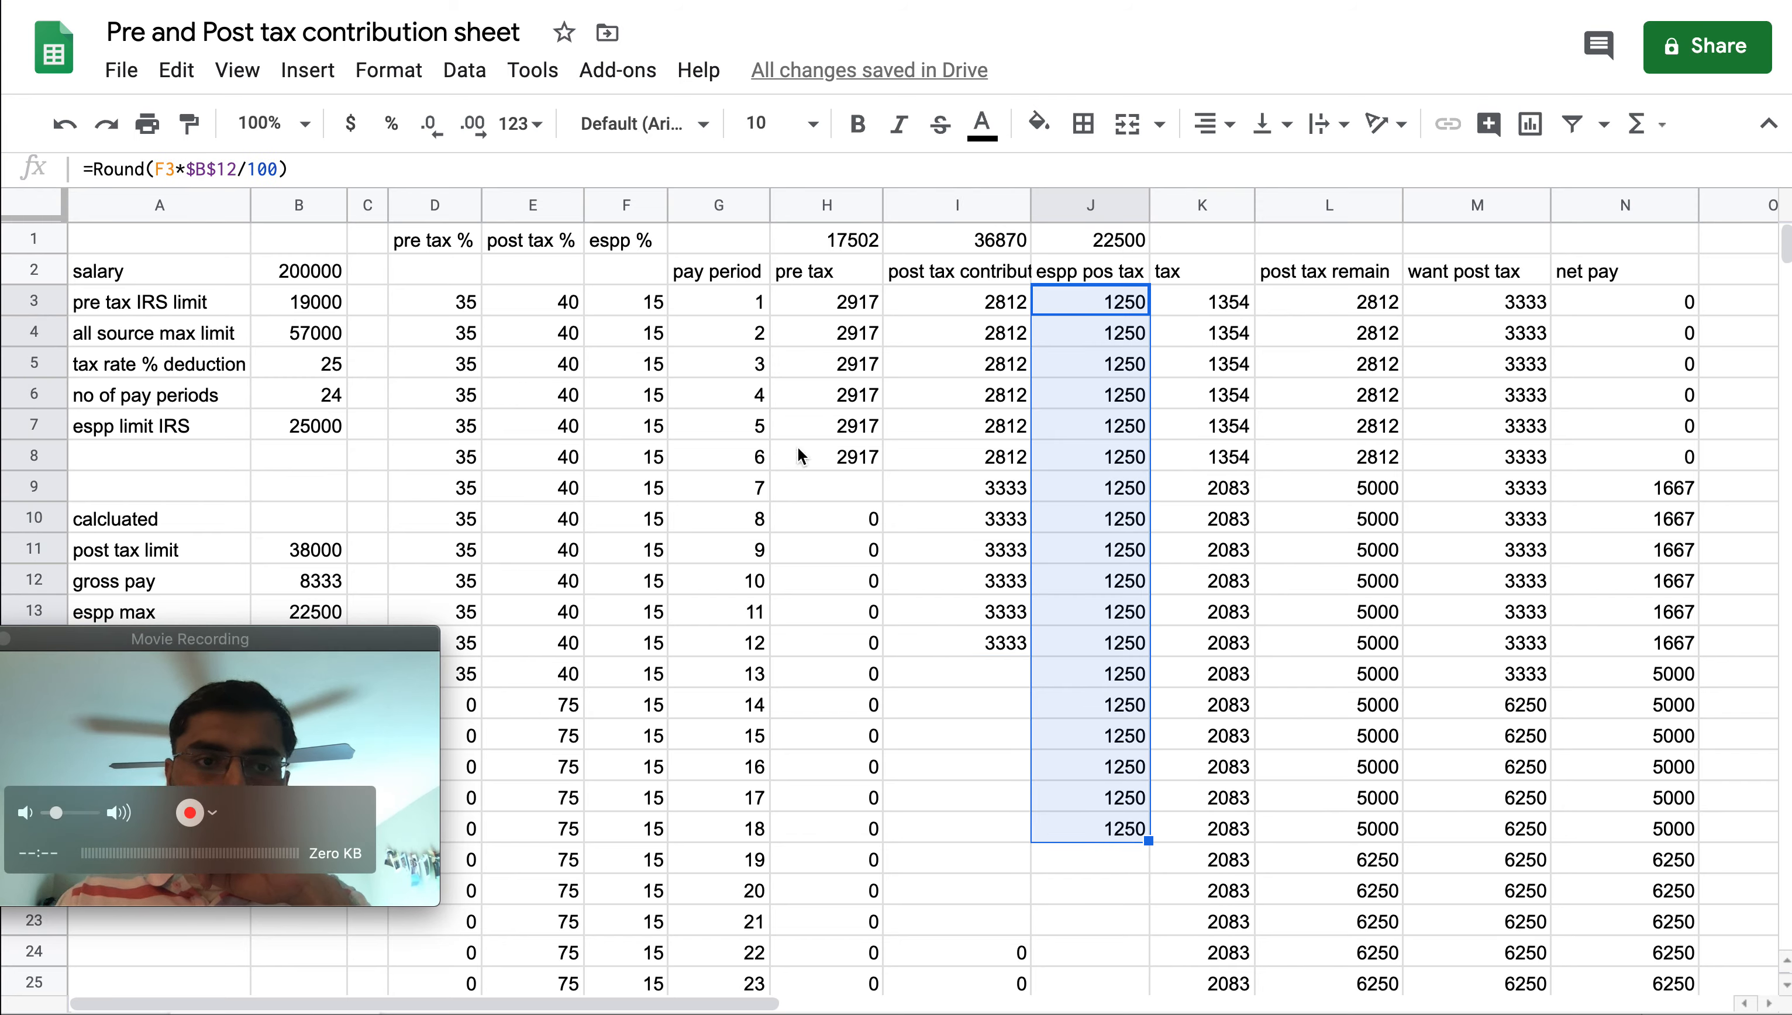
left_click(1121, 828)
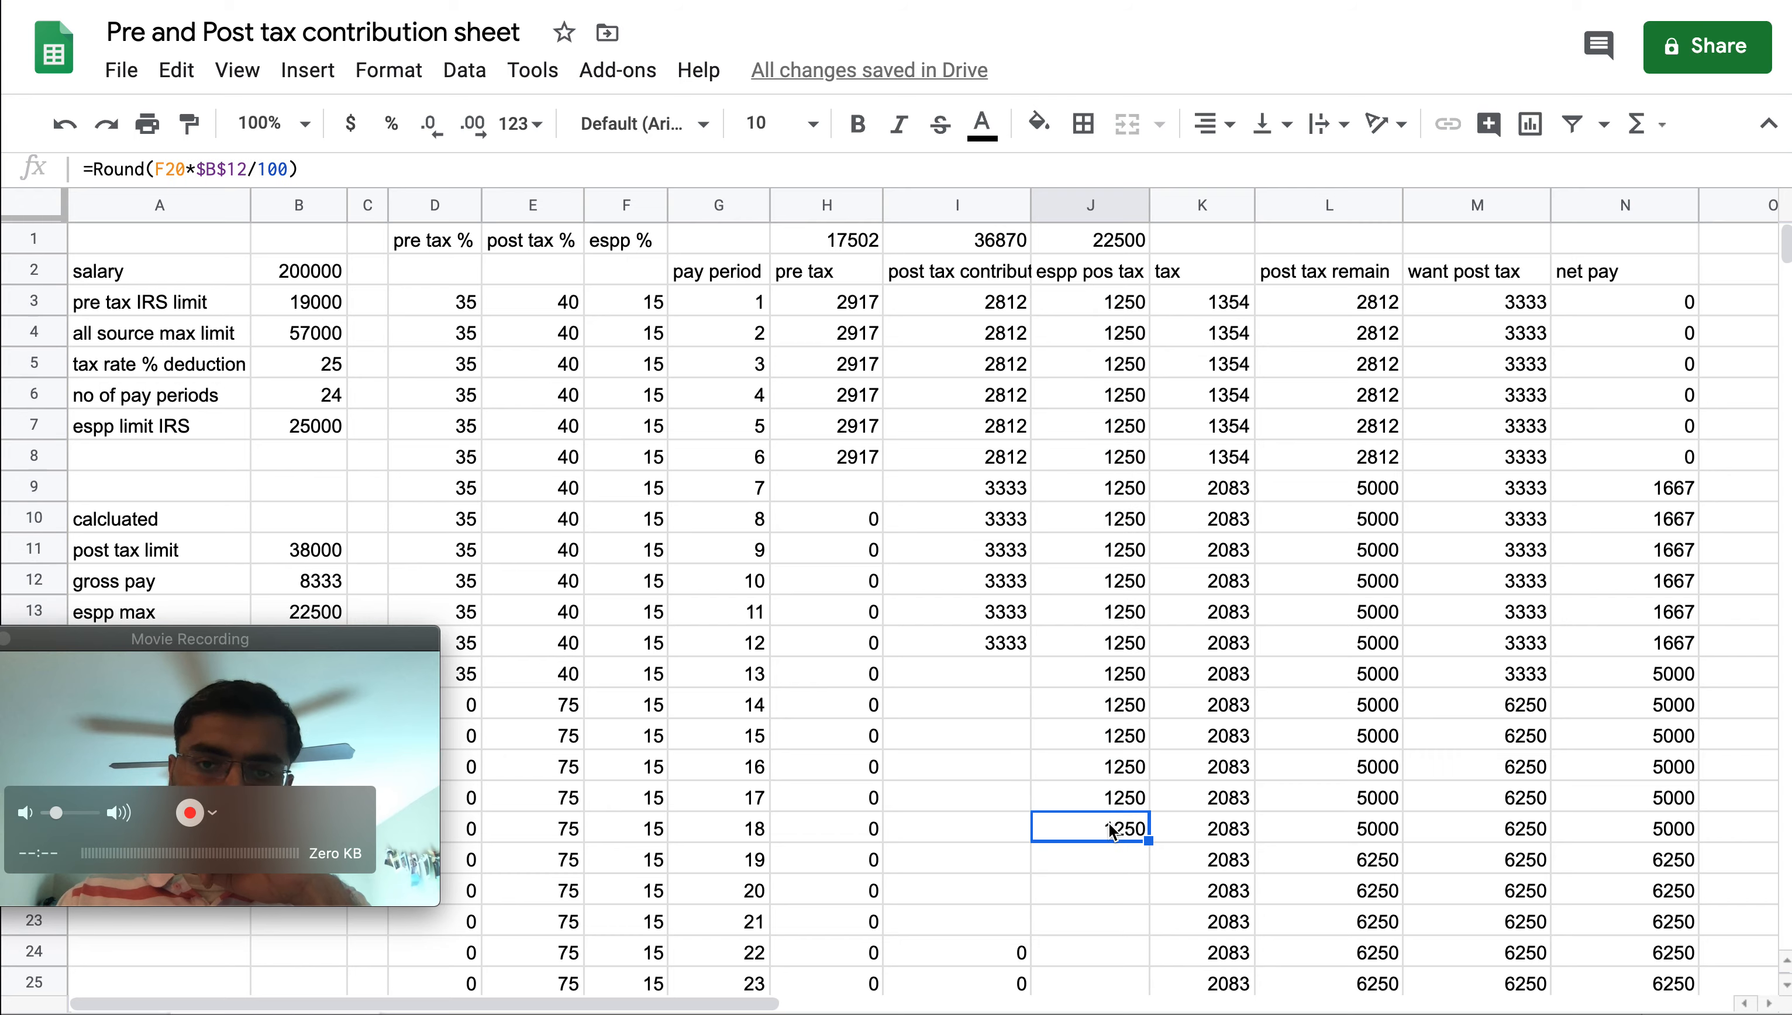
left_click(1117, 740)
left_click_drag(1678, 313, 1574, 469)
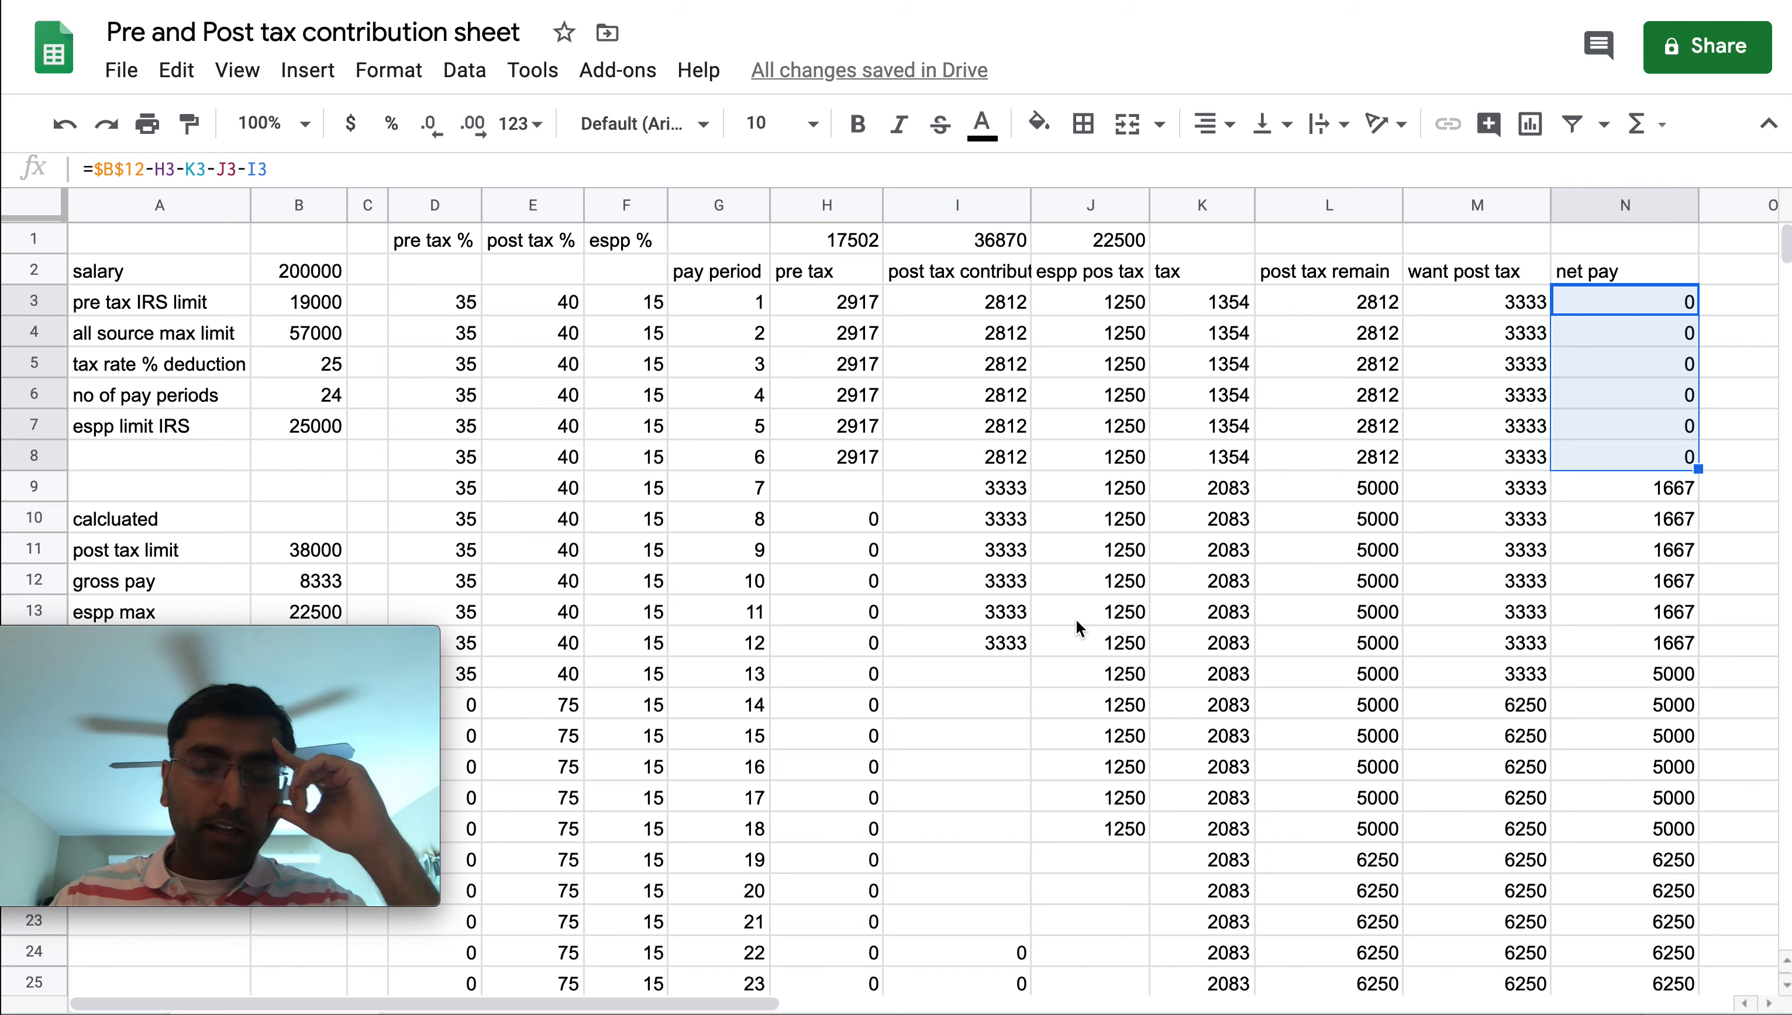
scroll(1097, 733, "down", 2)
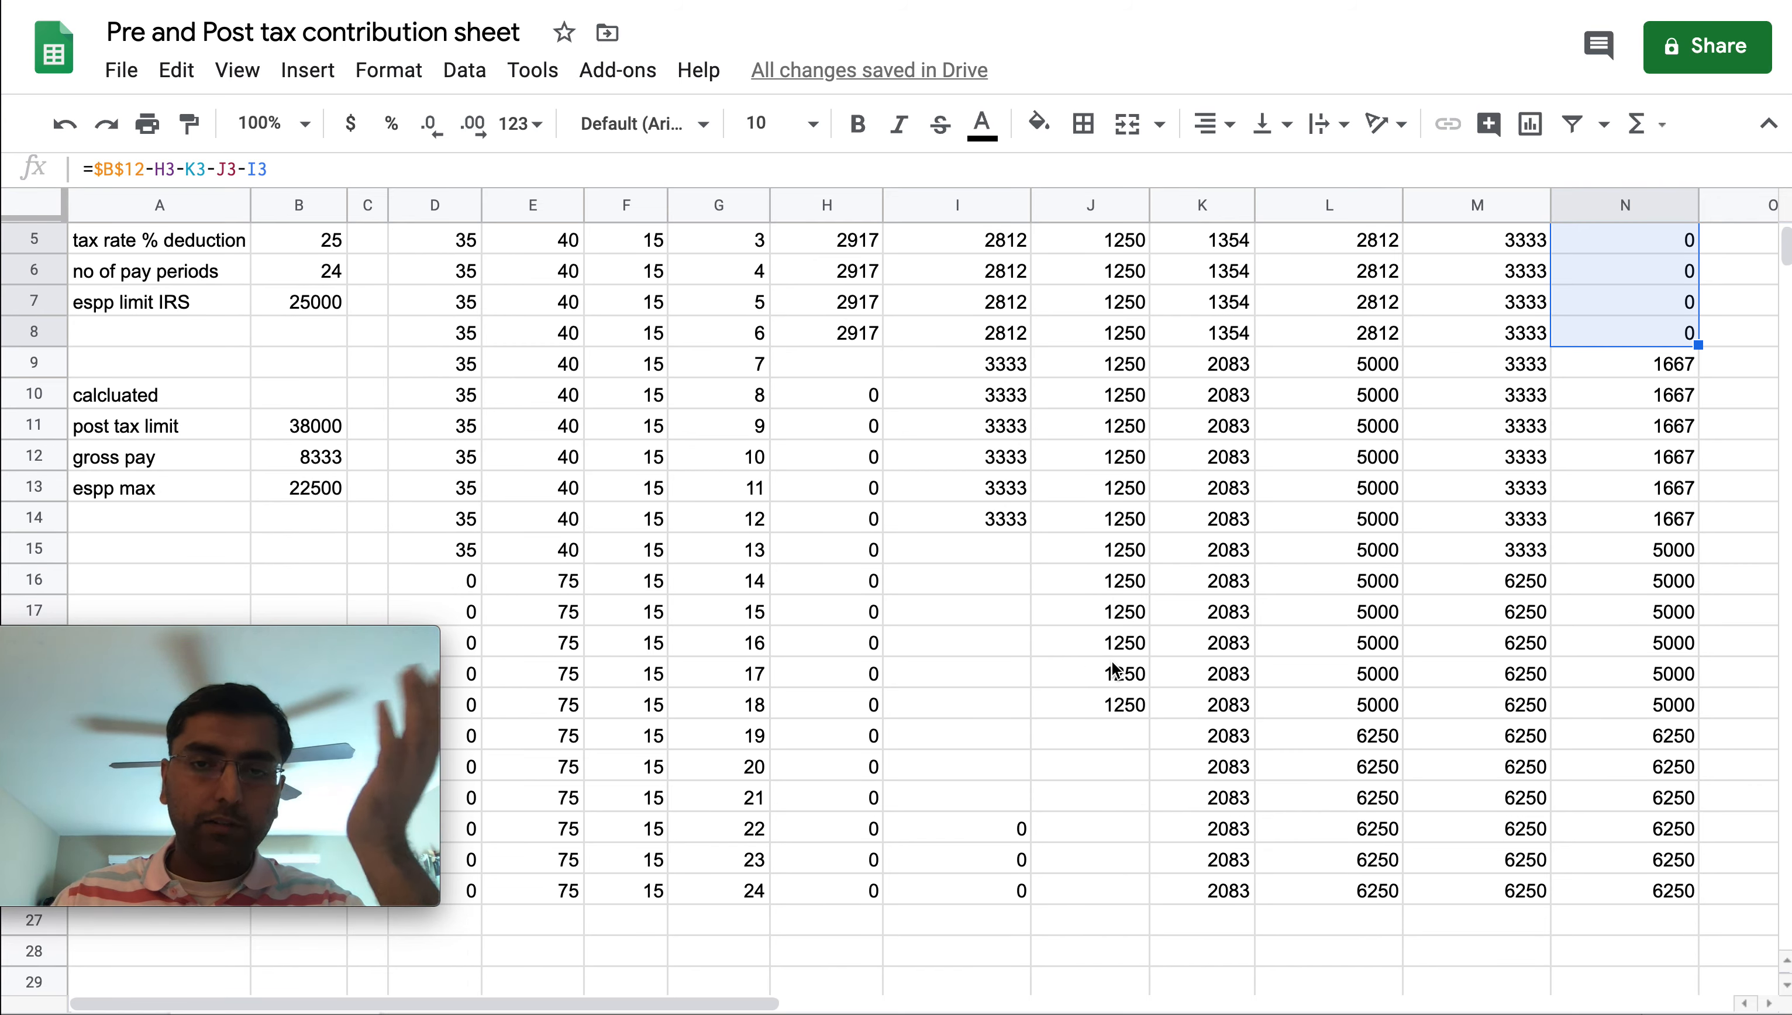
scroll(1064, 621, "up", 2)
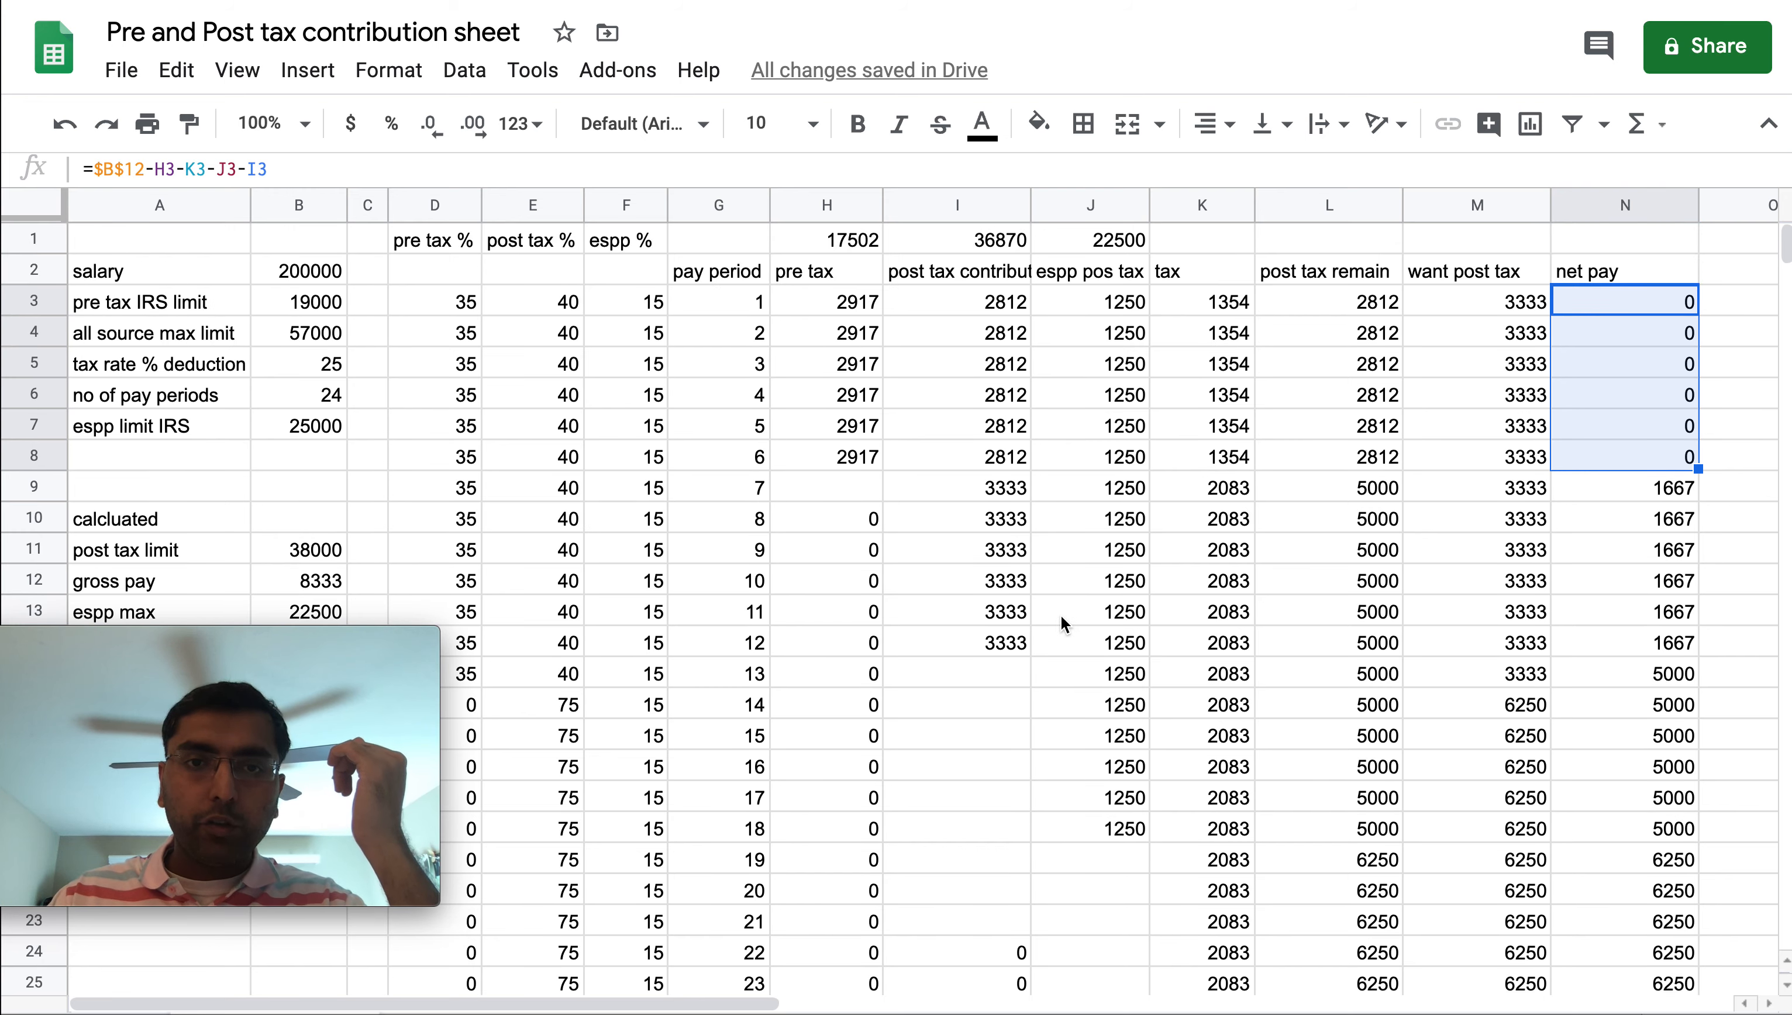
left_click(477, 304)
left_click_drag(480, 306, 562, 517)
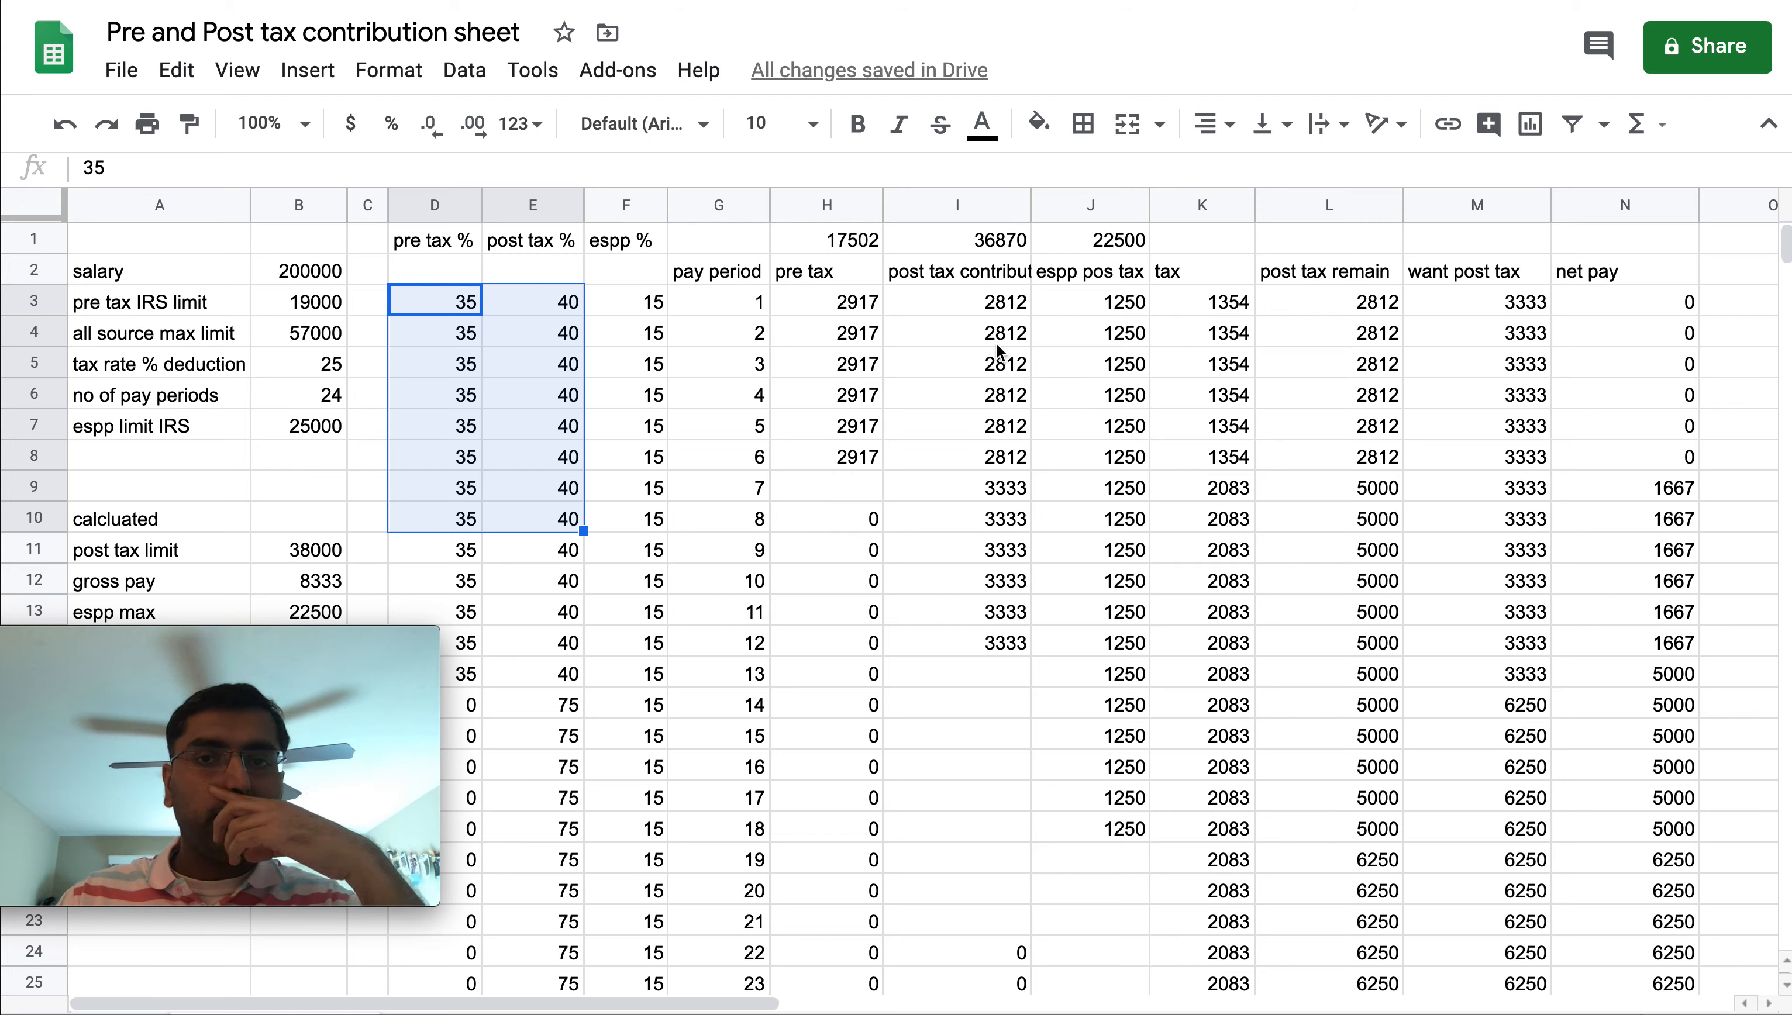
left_click(1099, 247)
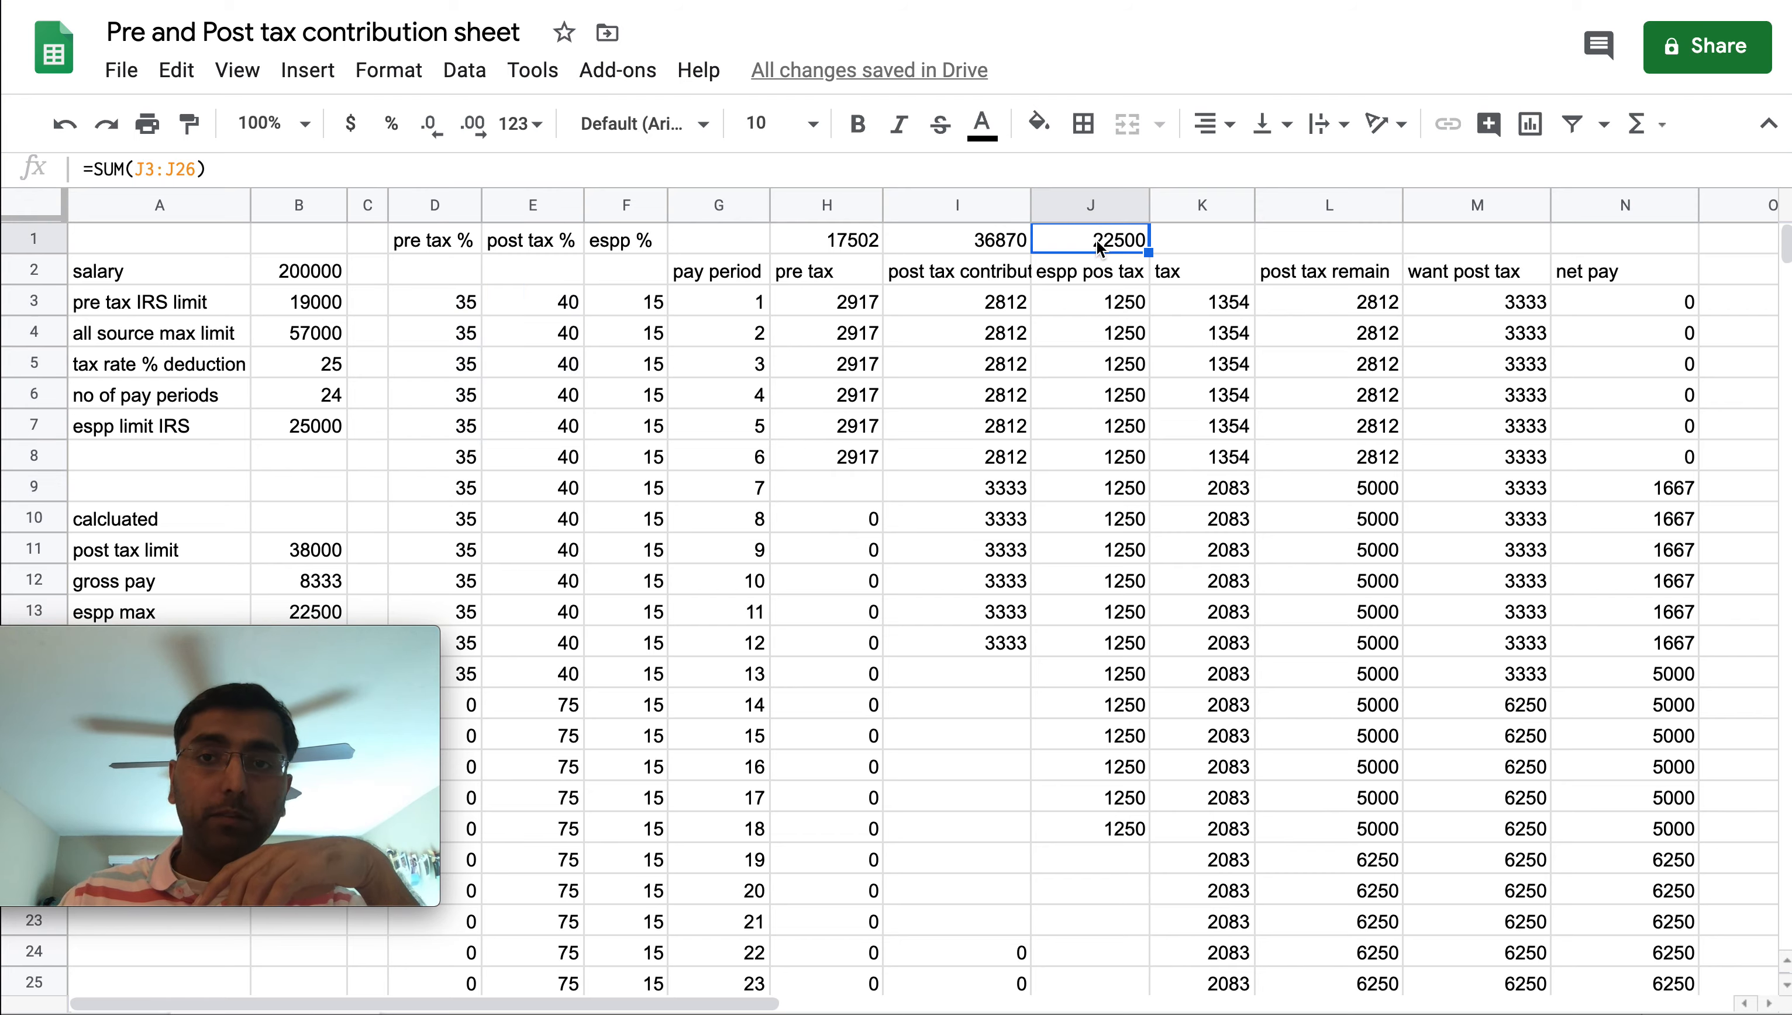
left_click(835, 248)
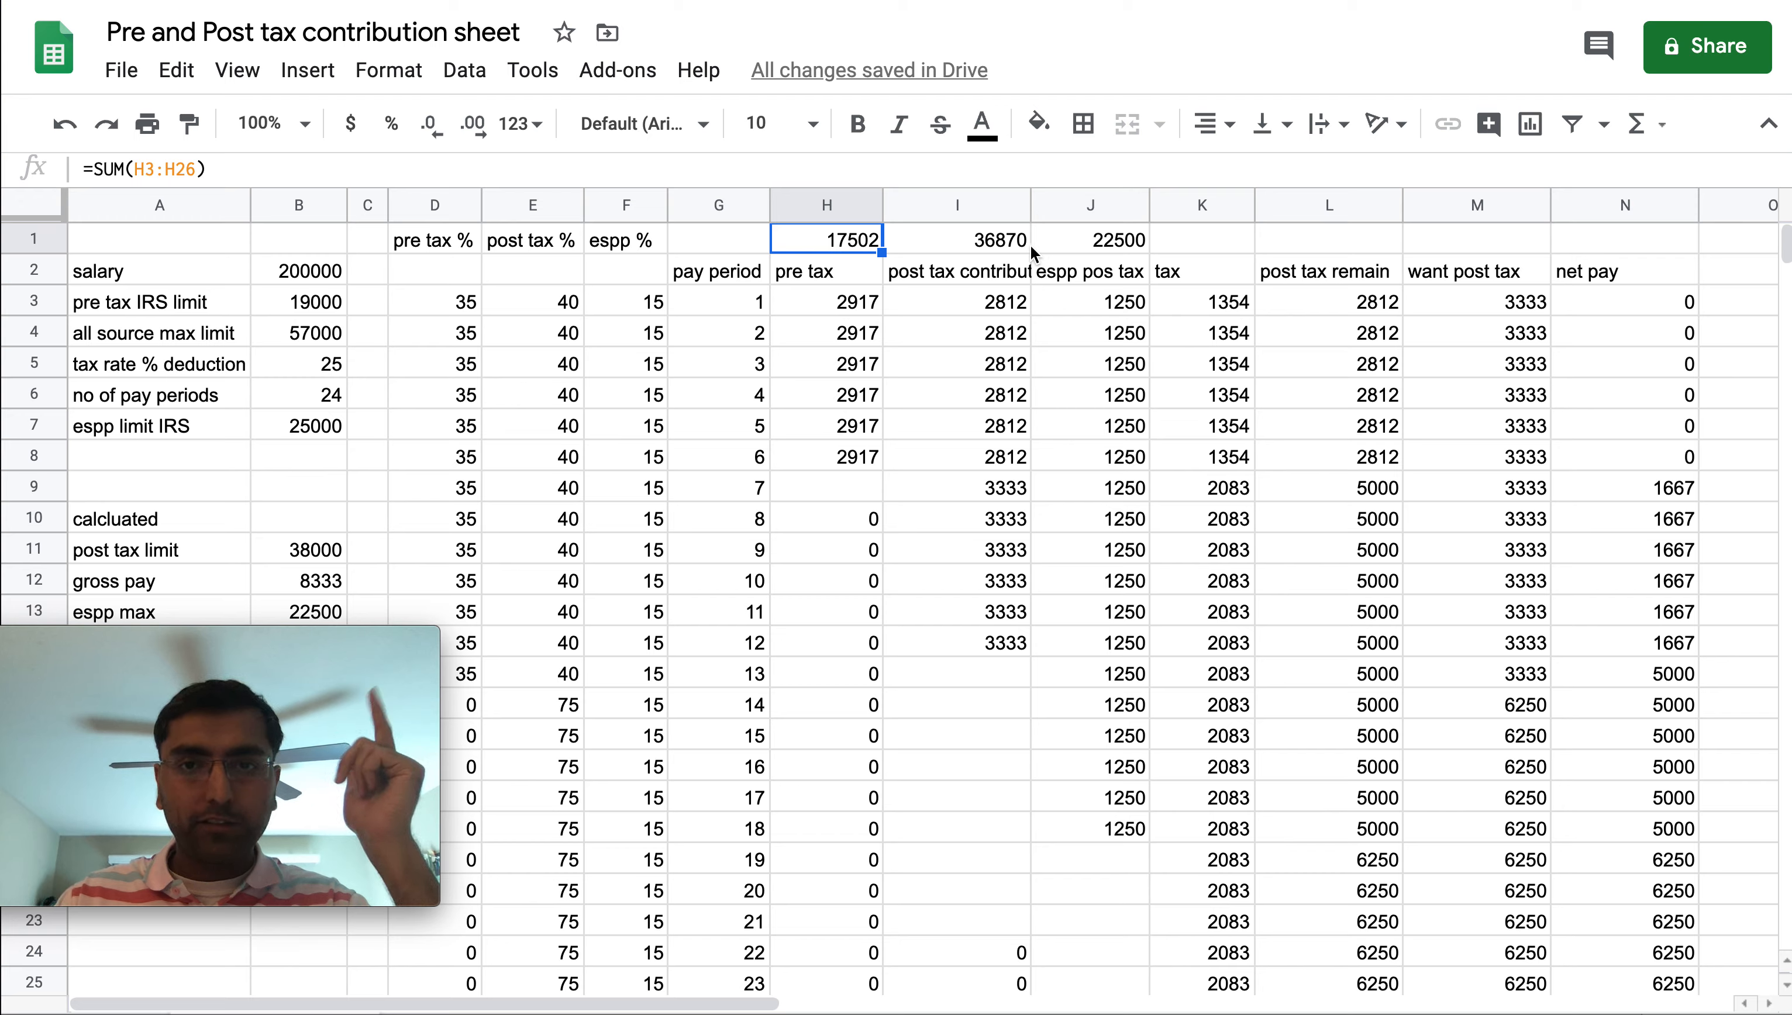
left_click(1005, 240)
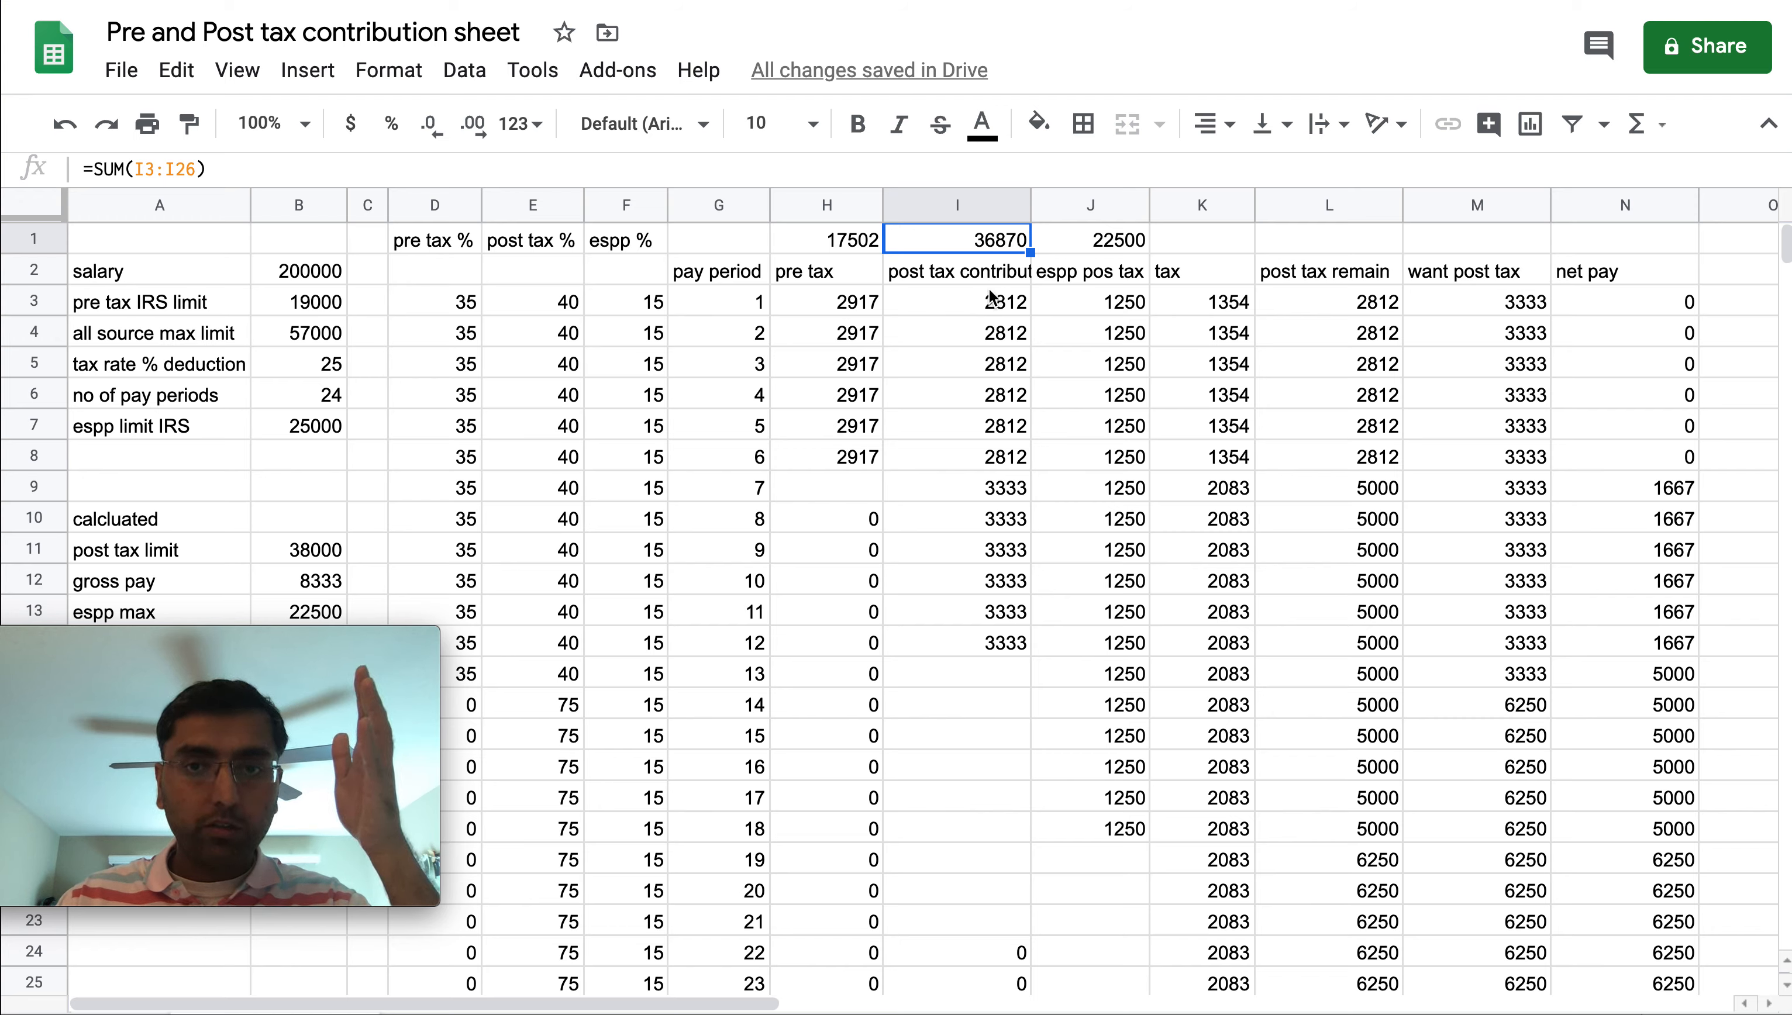
left_click_drag(983, 304, 987, 613)
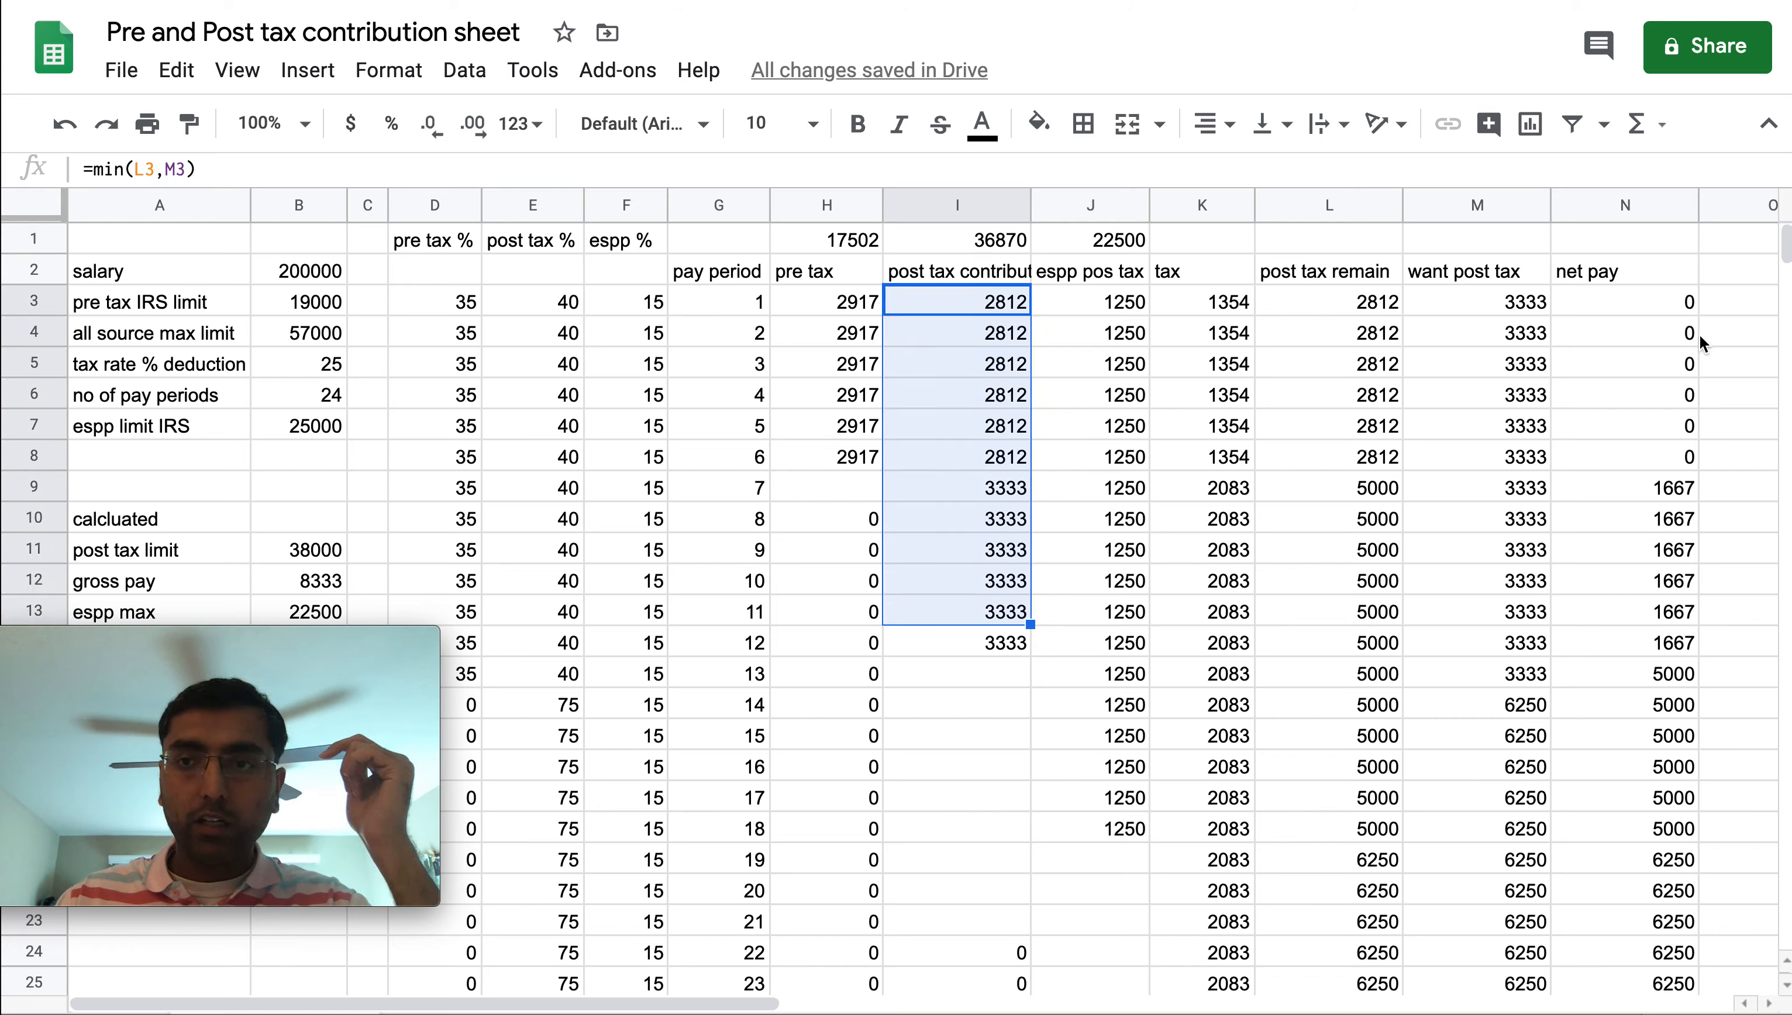
left_click(1095, 245)
left_click(965, 247)
left_click(866, 245)
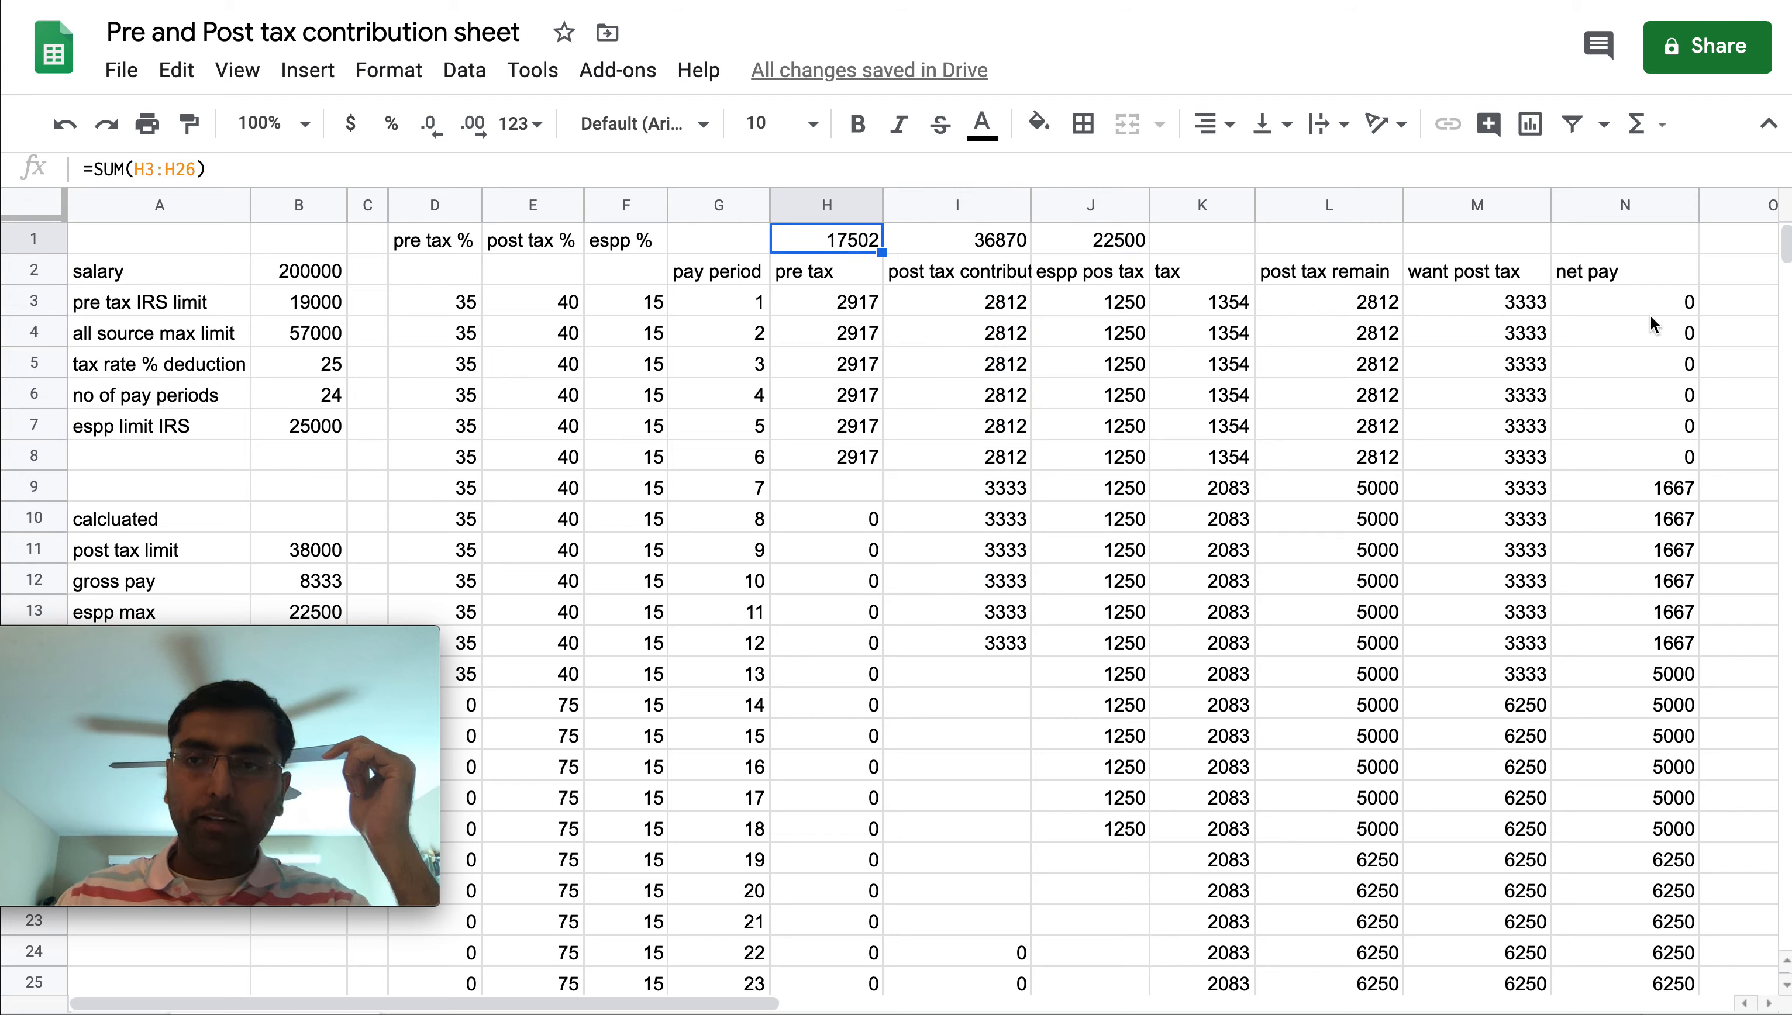
left_click_drag(1633, 309, 1630, 658)
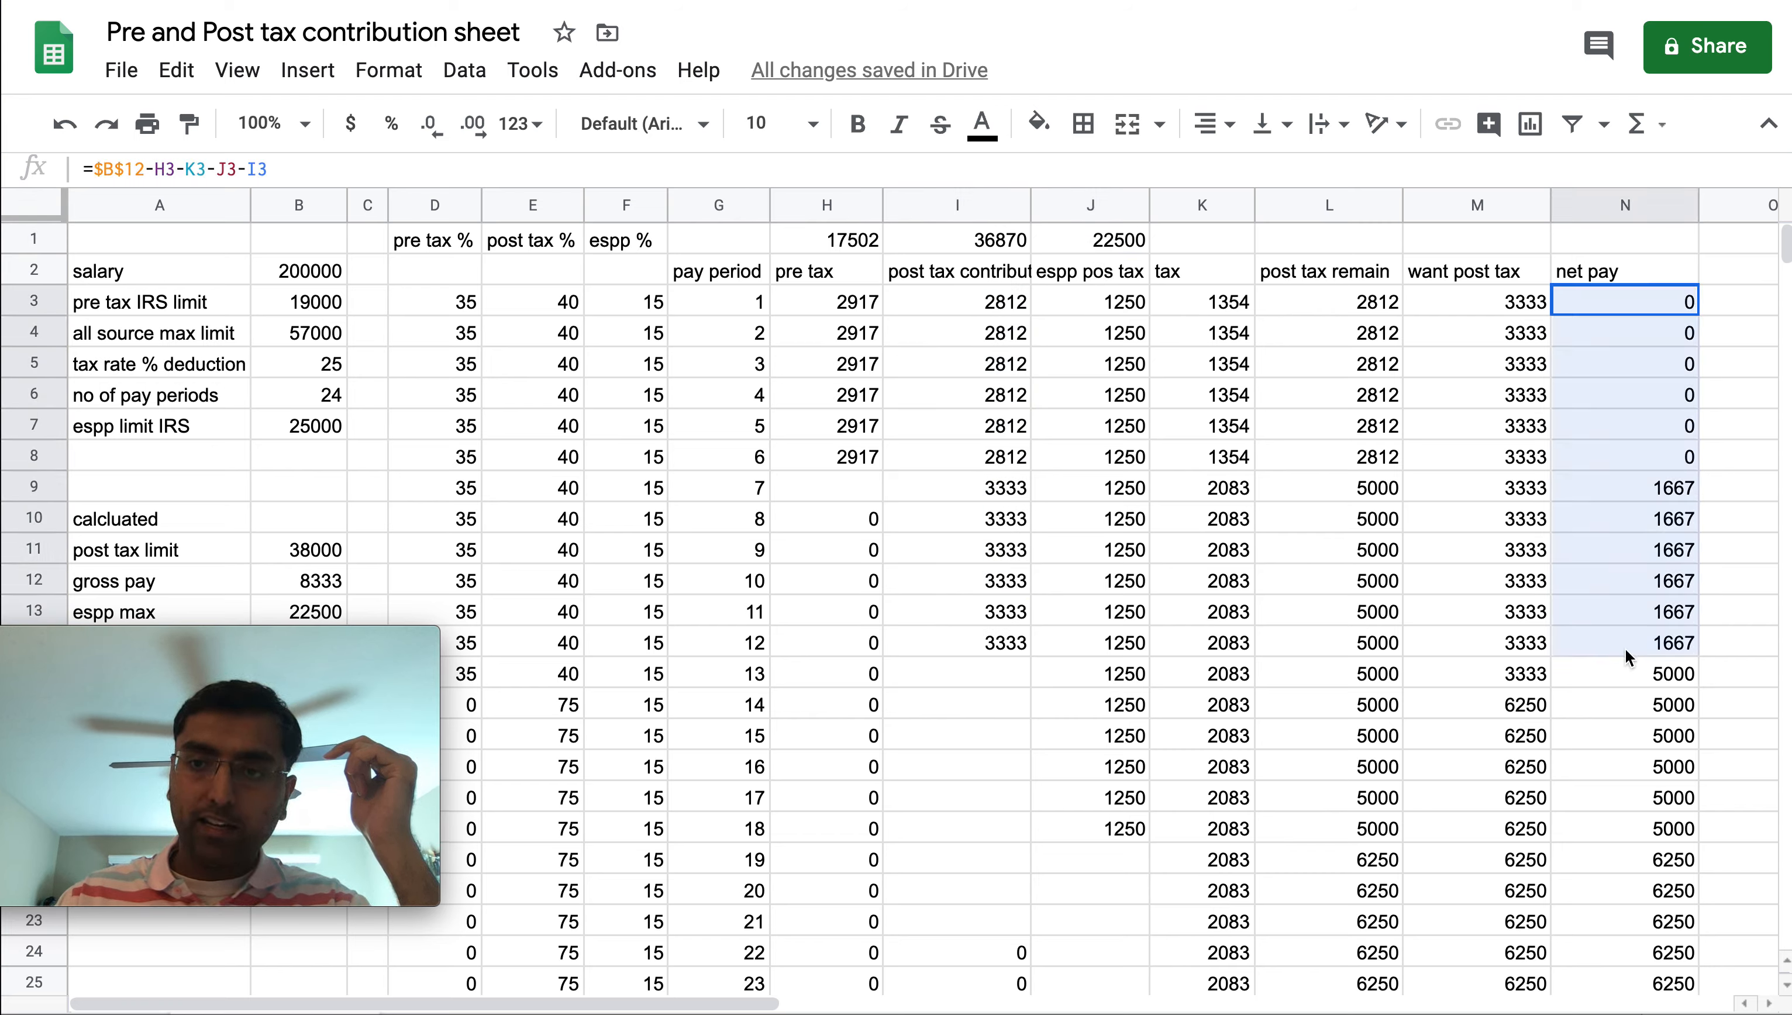
Set the salary to 100000
left_click(311, 289)
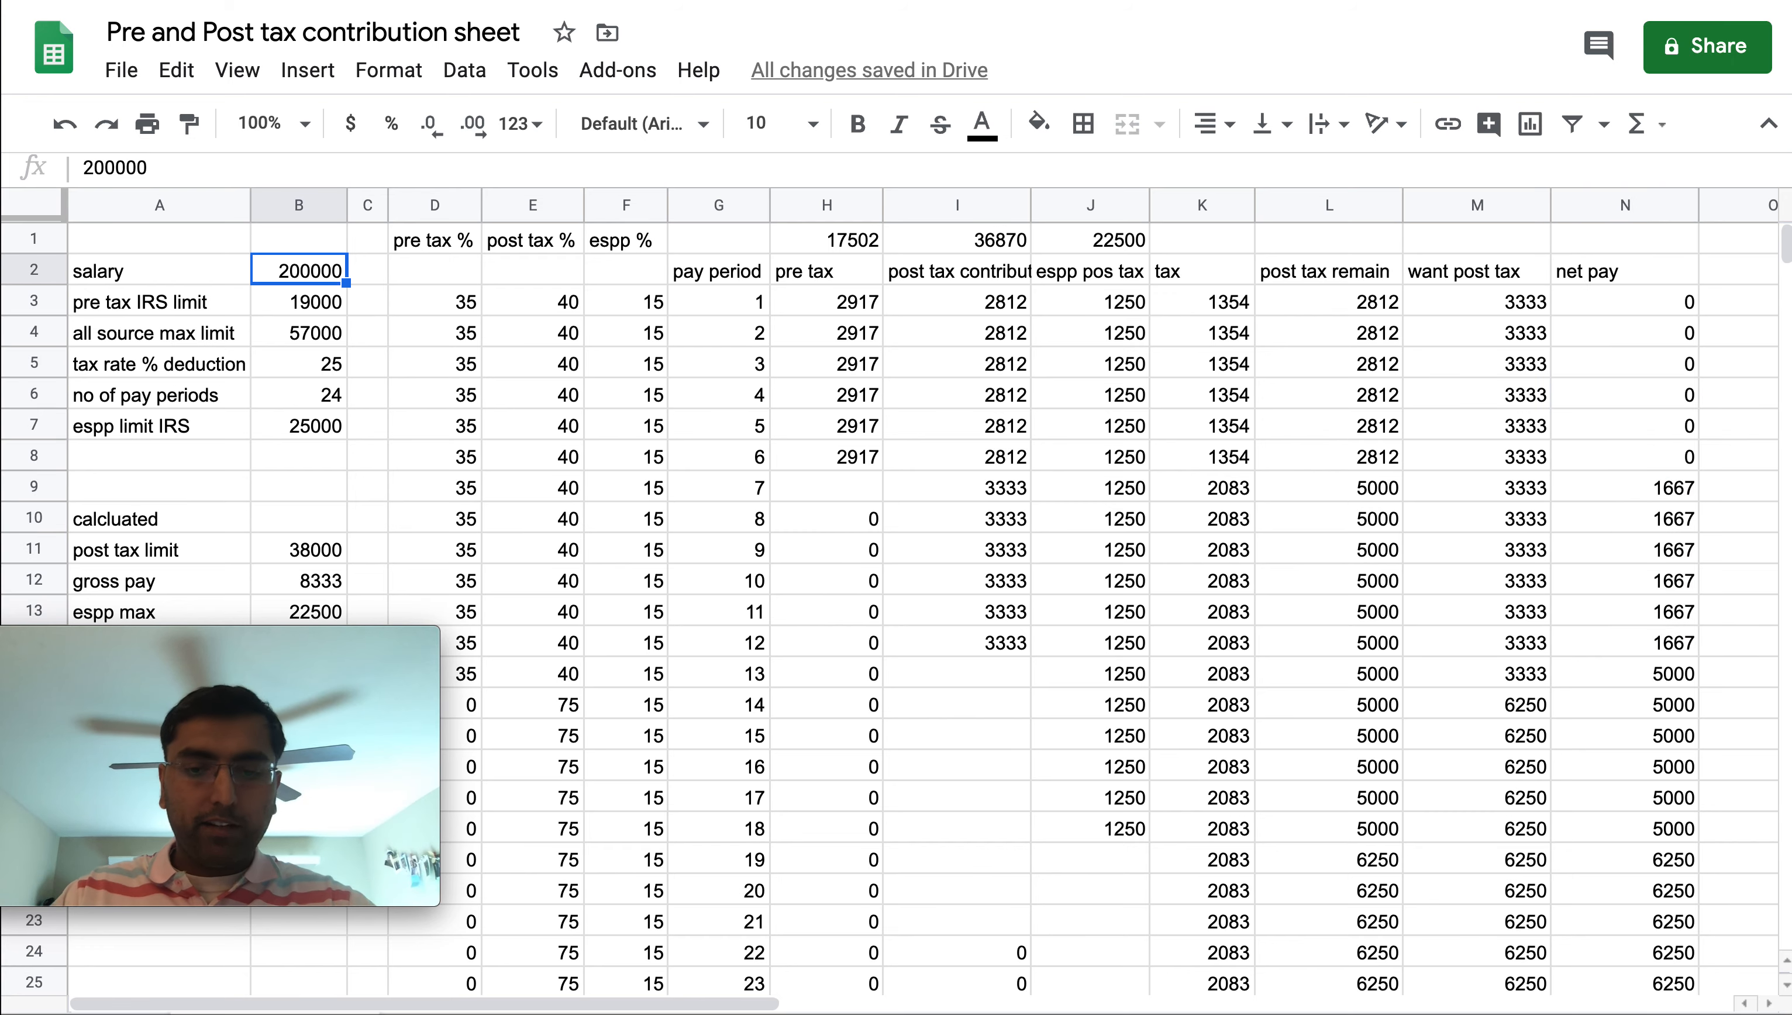
type("100")
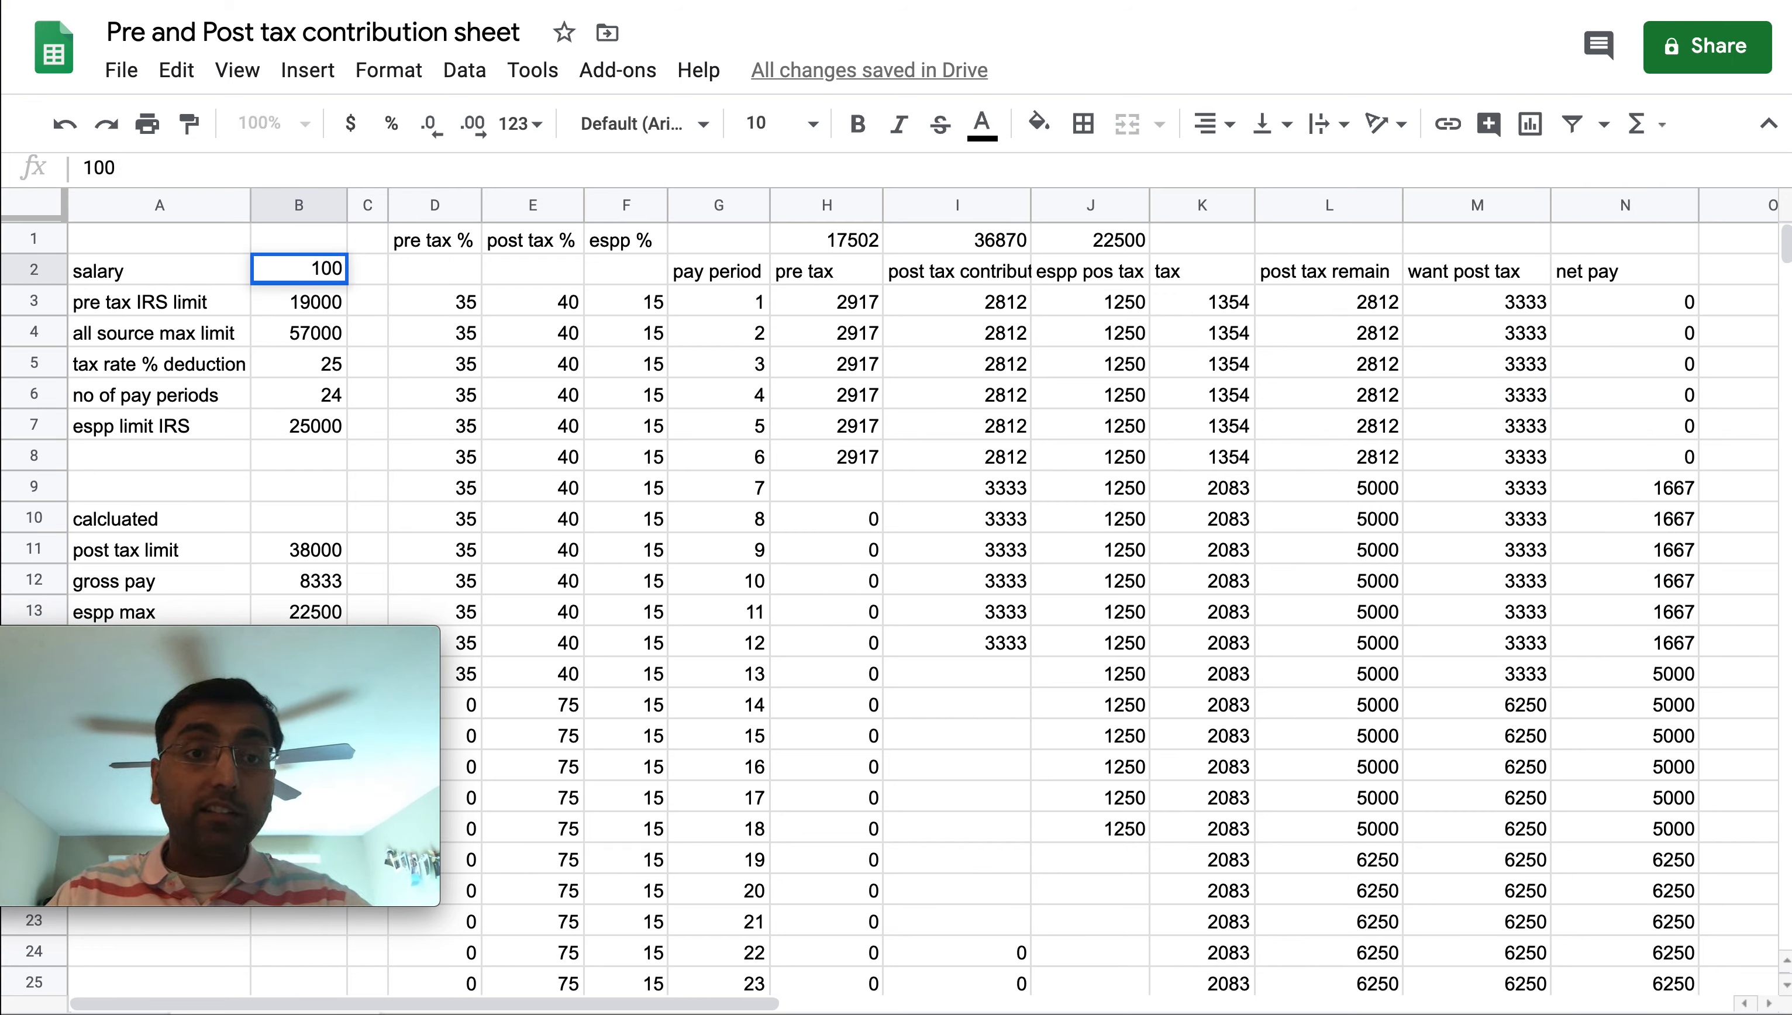
type("000")
key("Return")
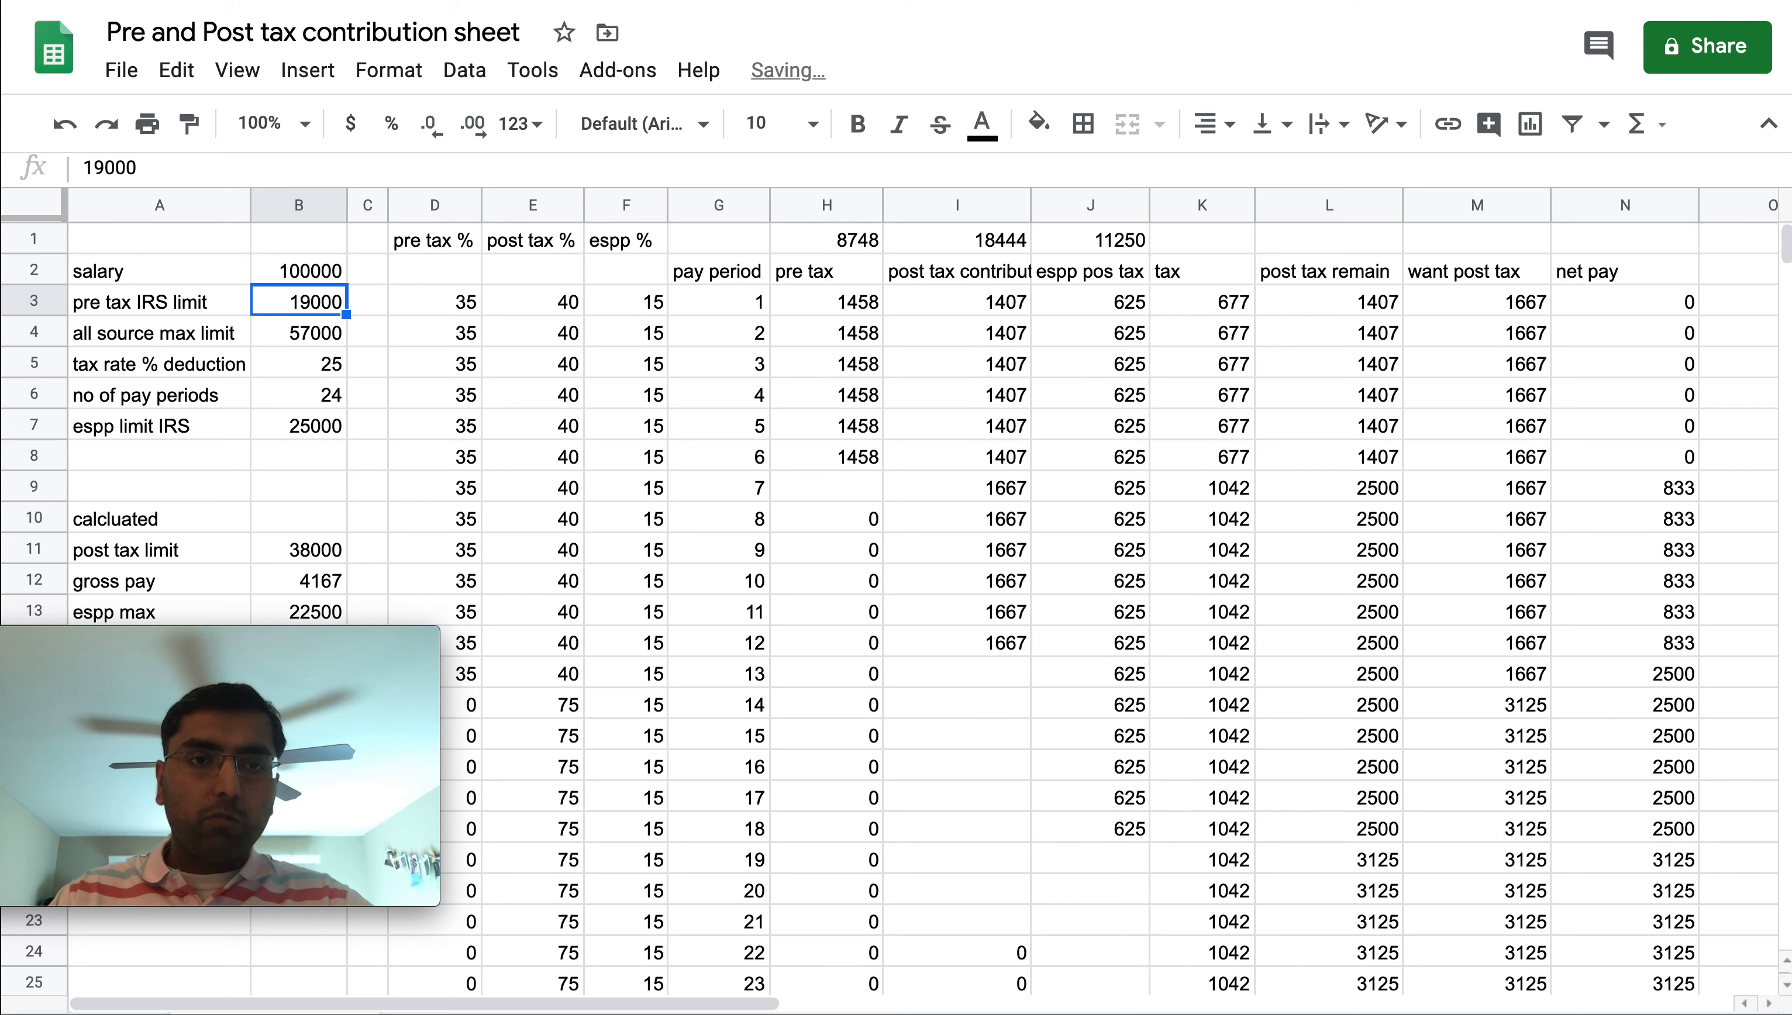